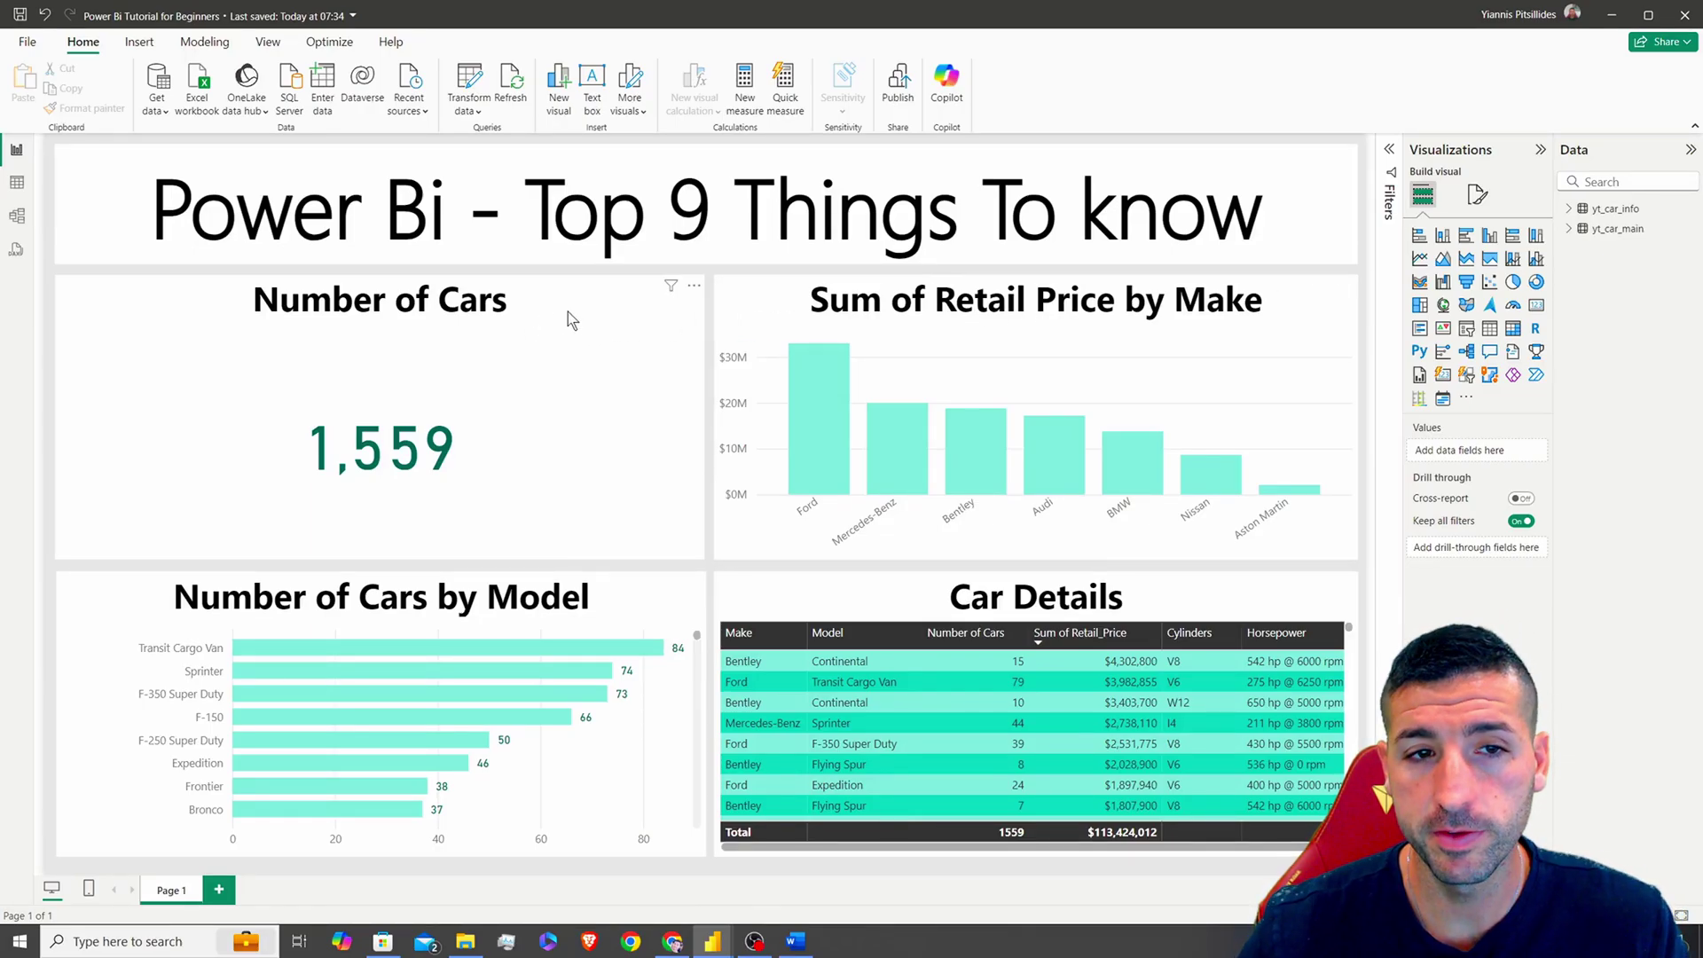
drag(535, 211, 1266, 211)
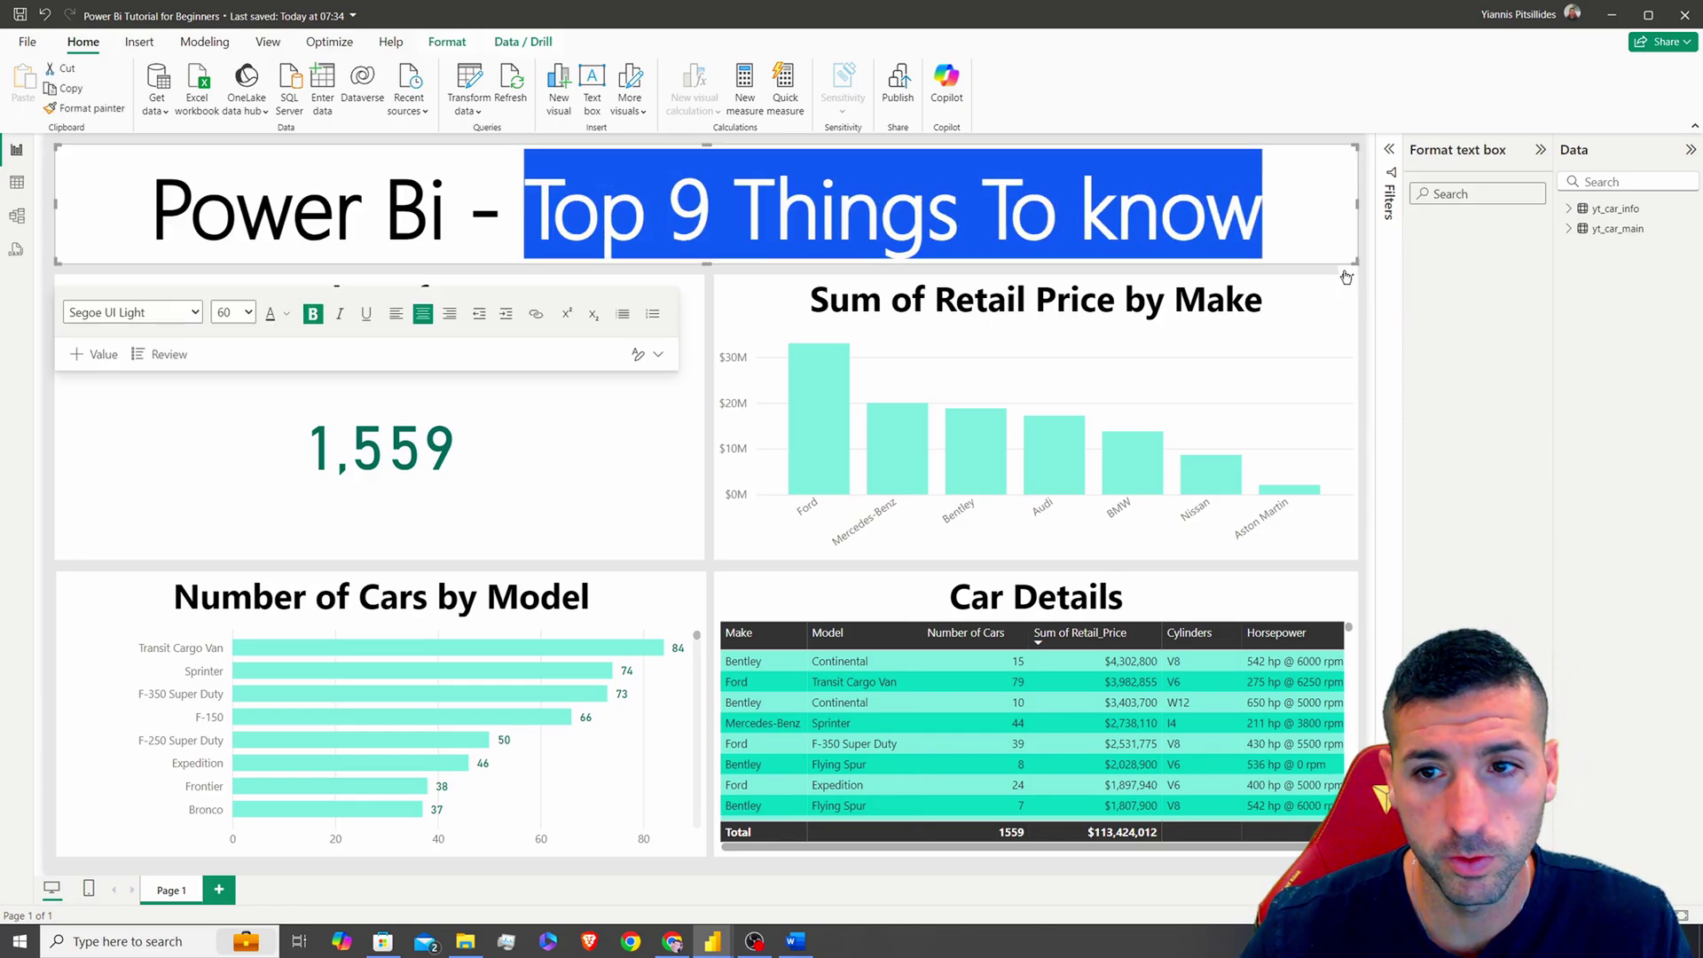
click(1367, 282)
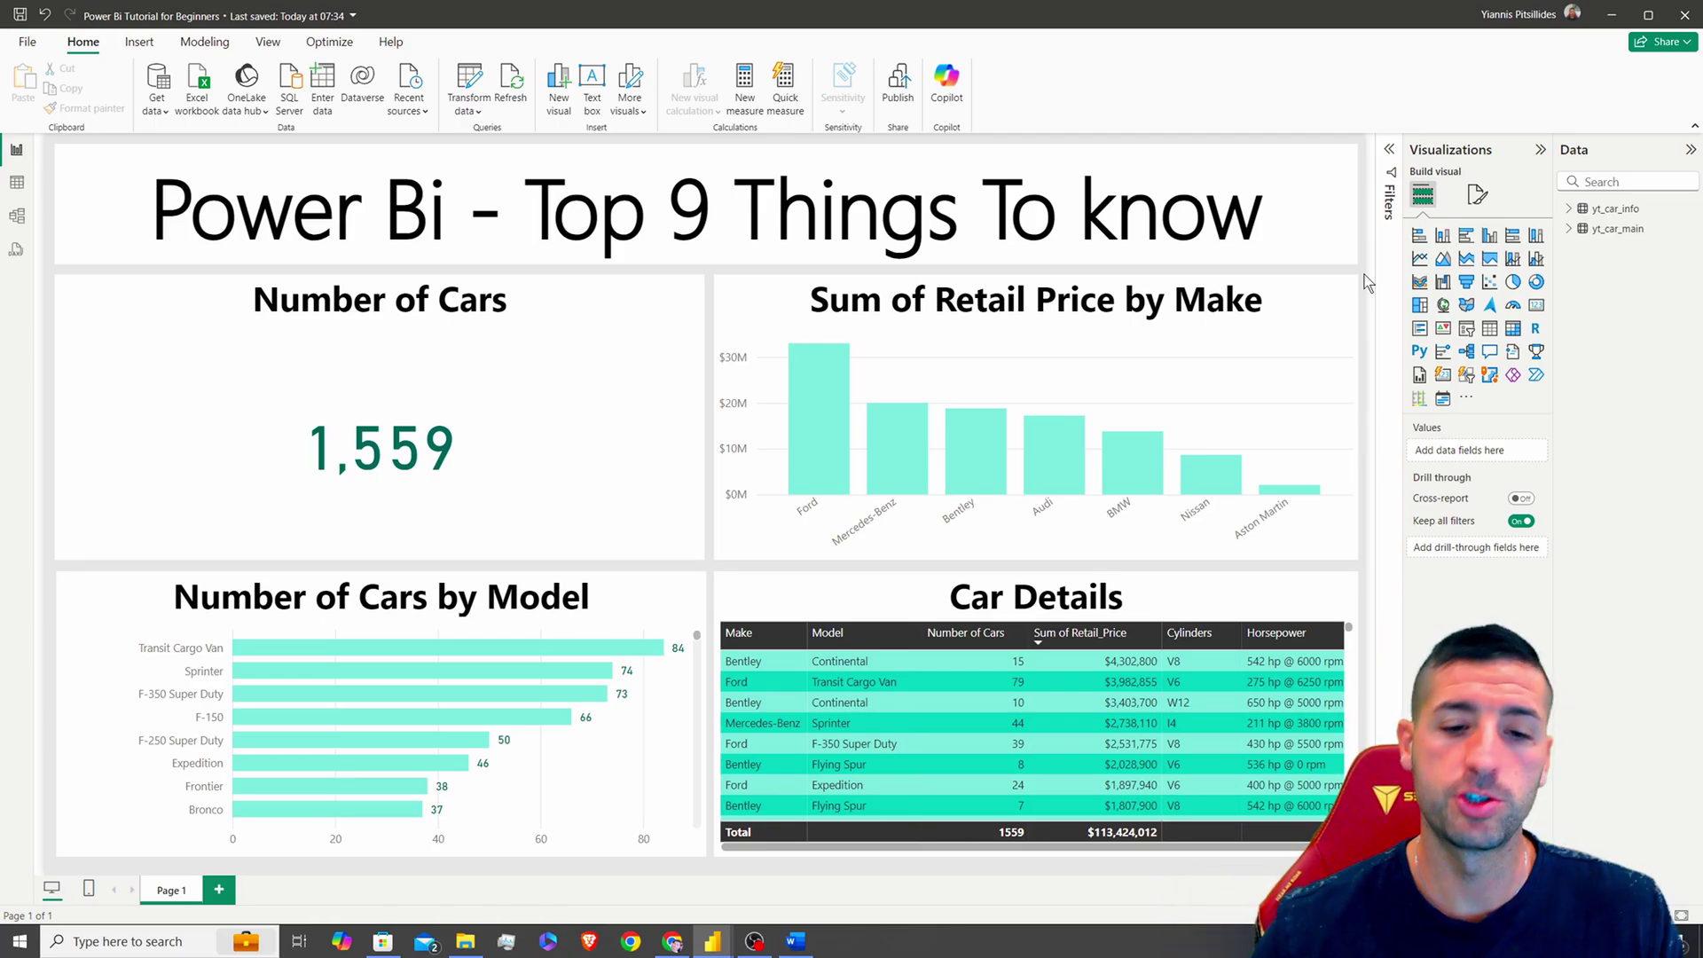
- Switch to the untitled Power BI report and start a data import using the Excel Workbook connector
mouse_move(714, 938)
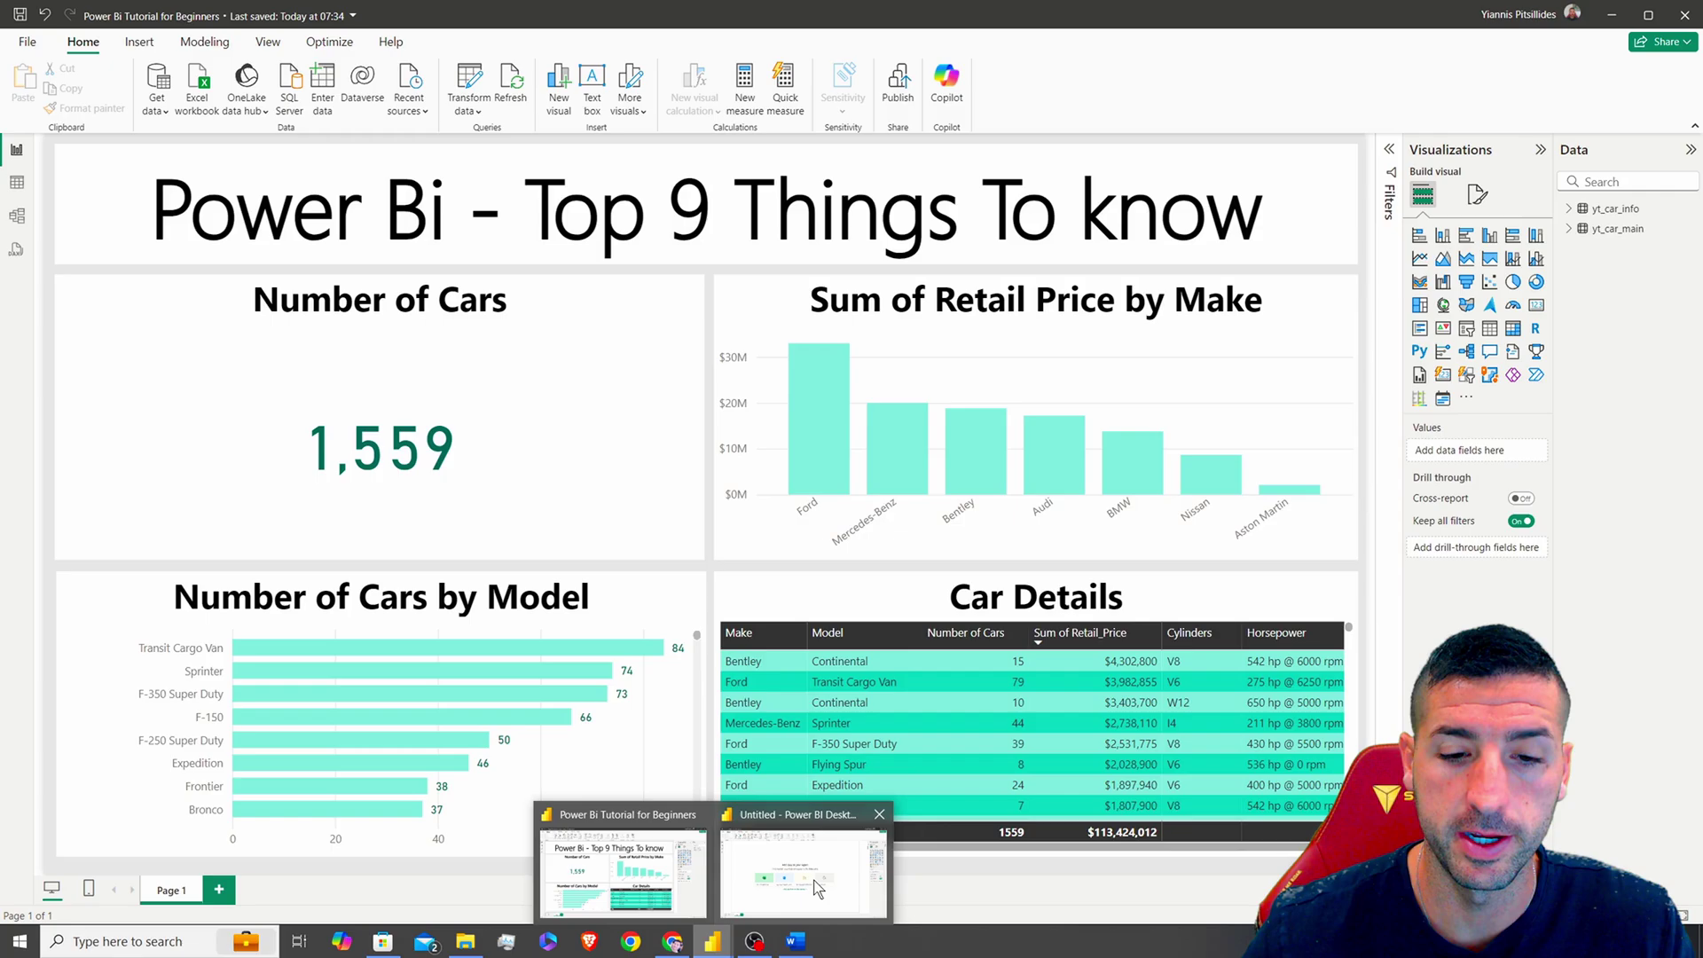
click(817, 887)
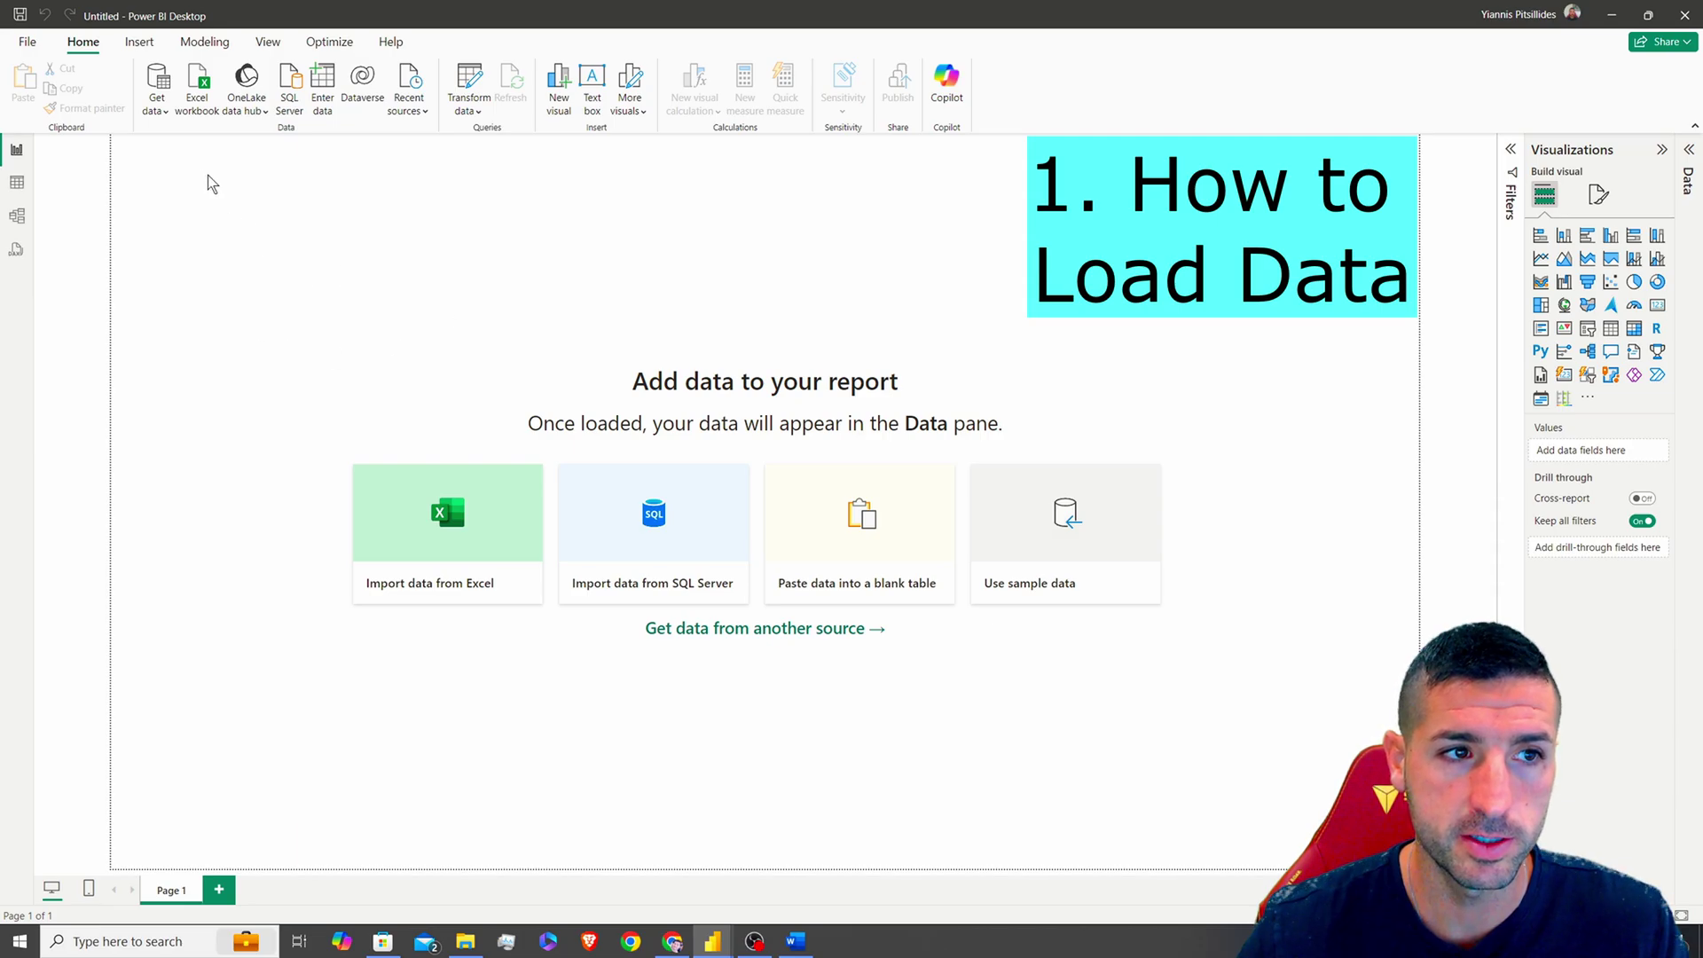
click(157, 102)
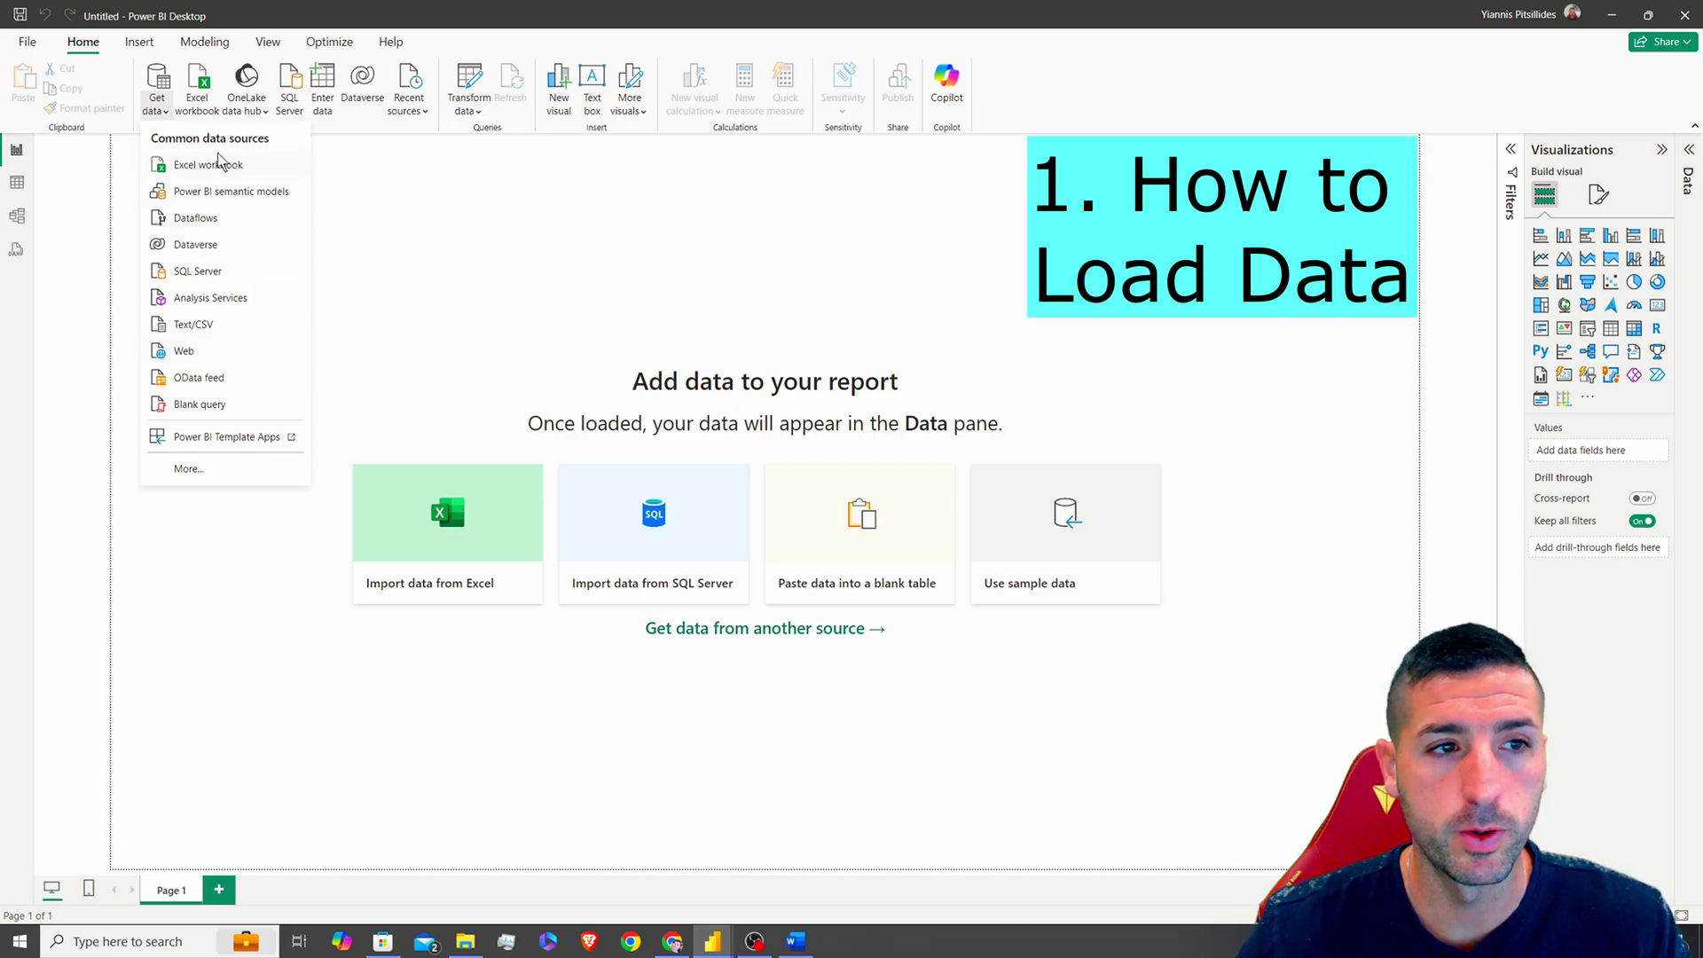
click(209, 472)
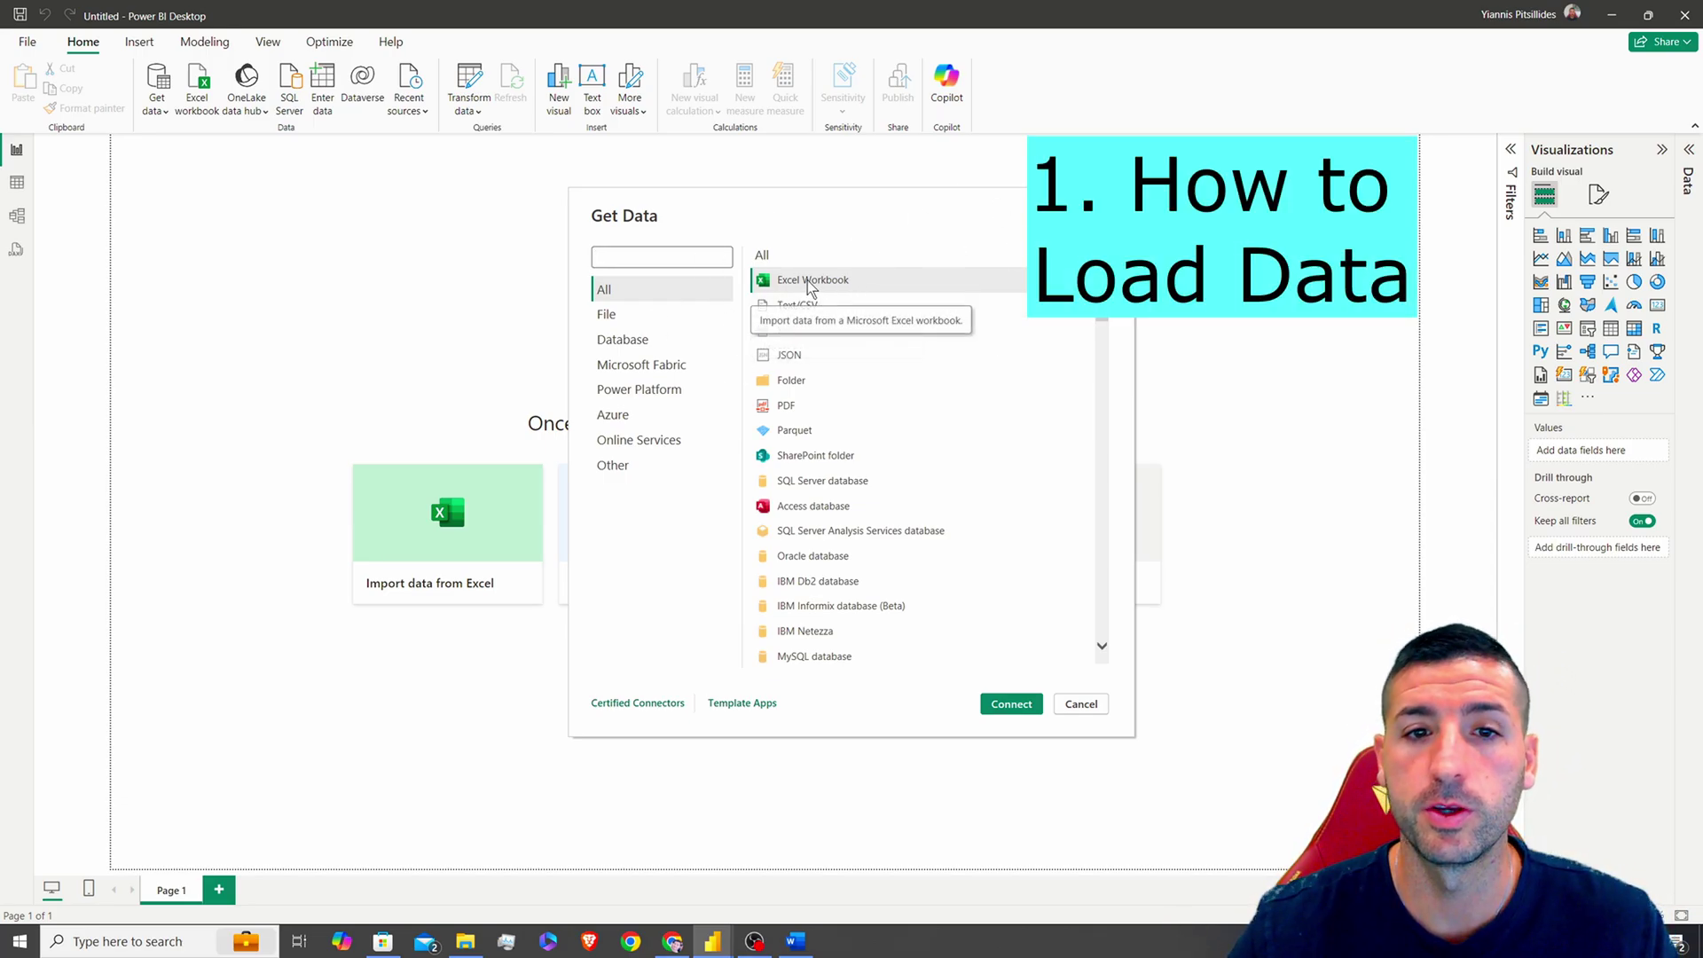
click(1012, 703)
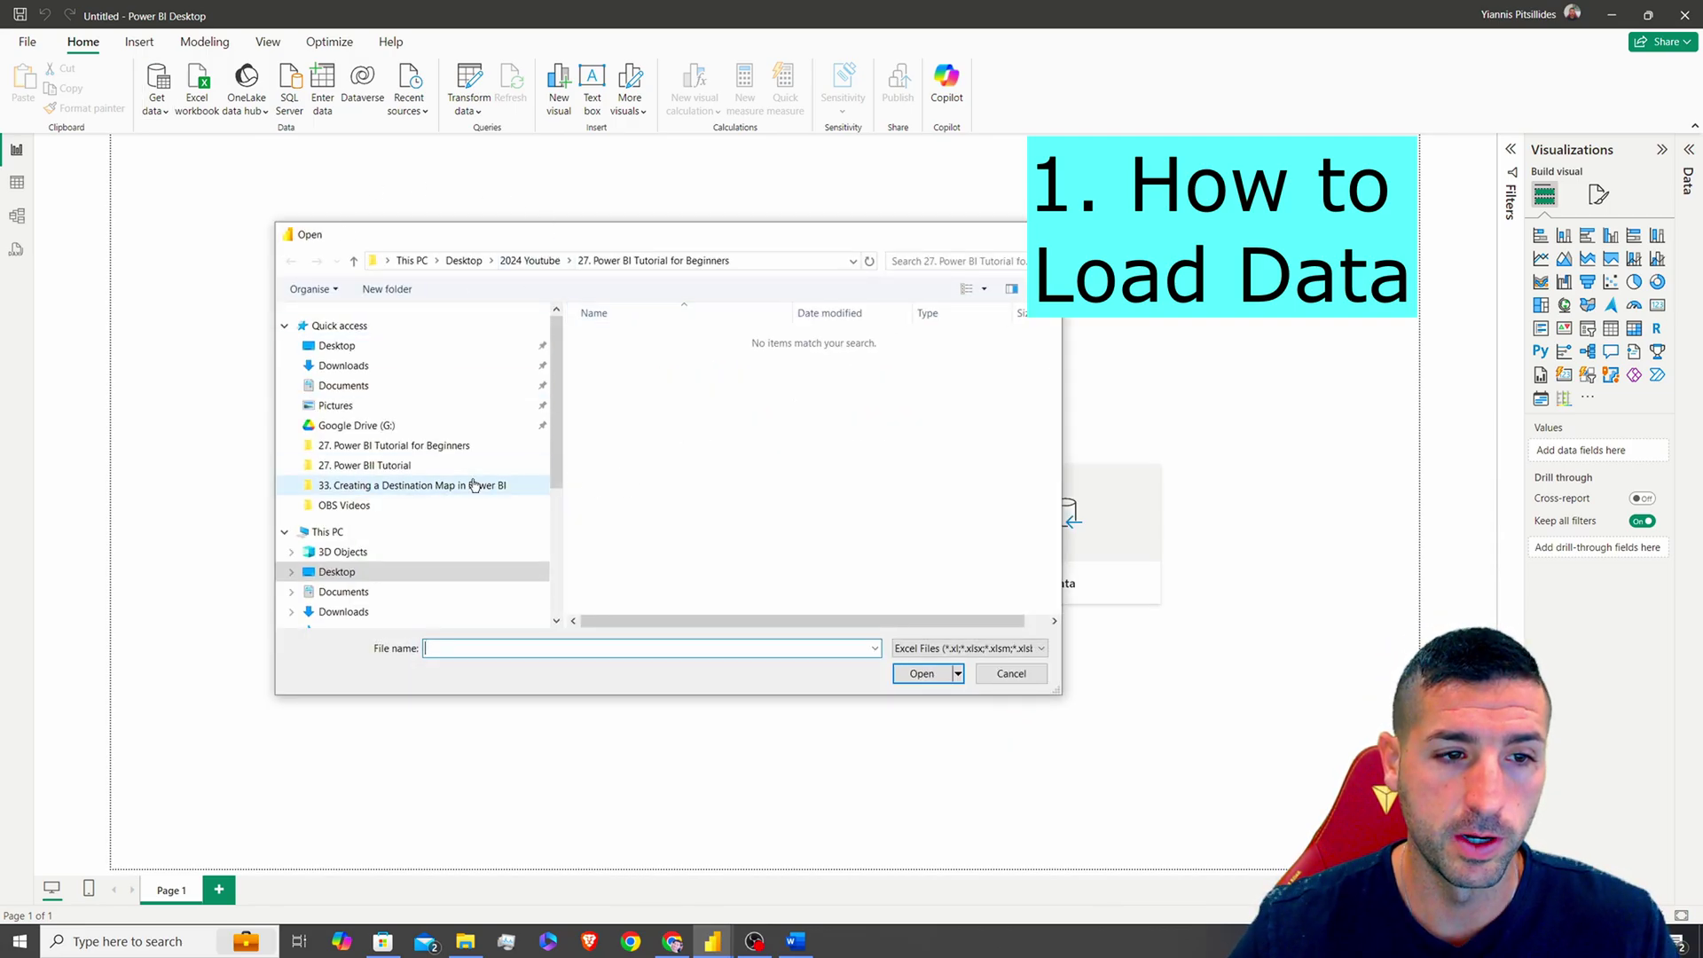
- Show all file types in the "27. Power BI Tutorial for Beginners" folder and open yt_car_main
click(461, 446)
click(936, 649)
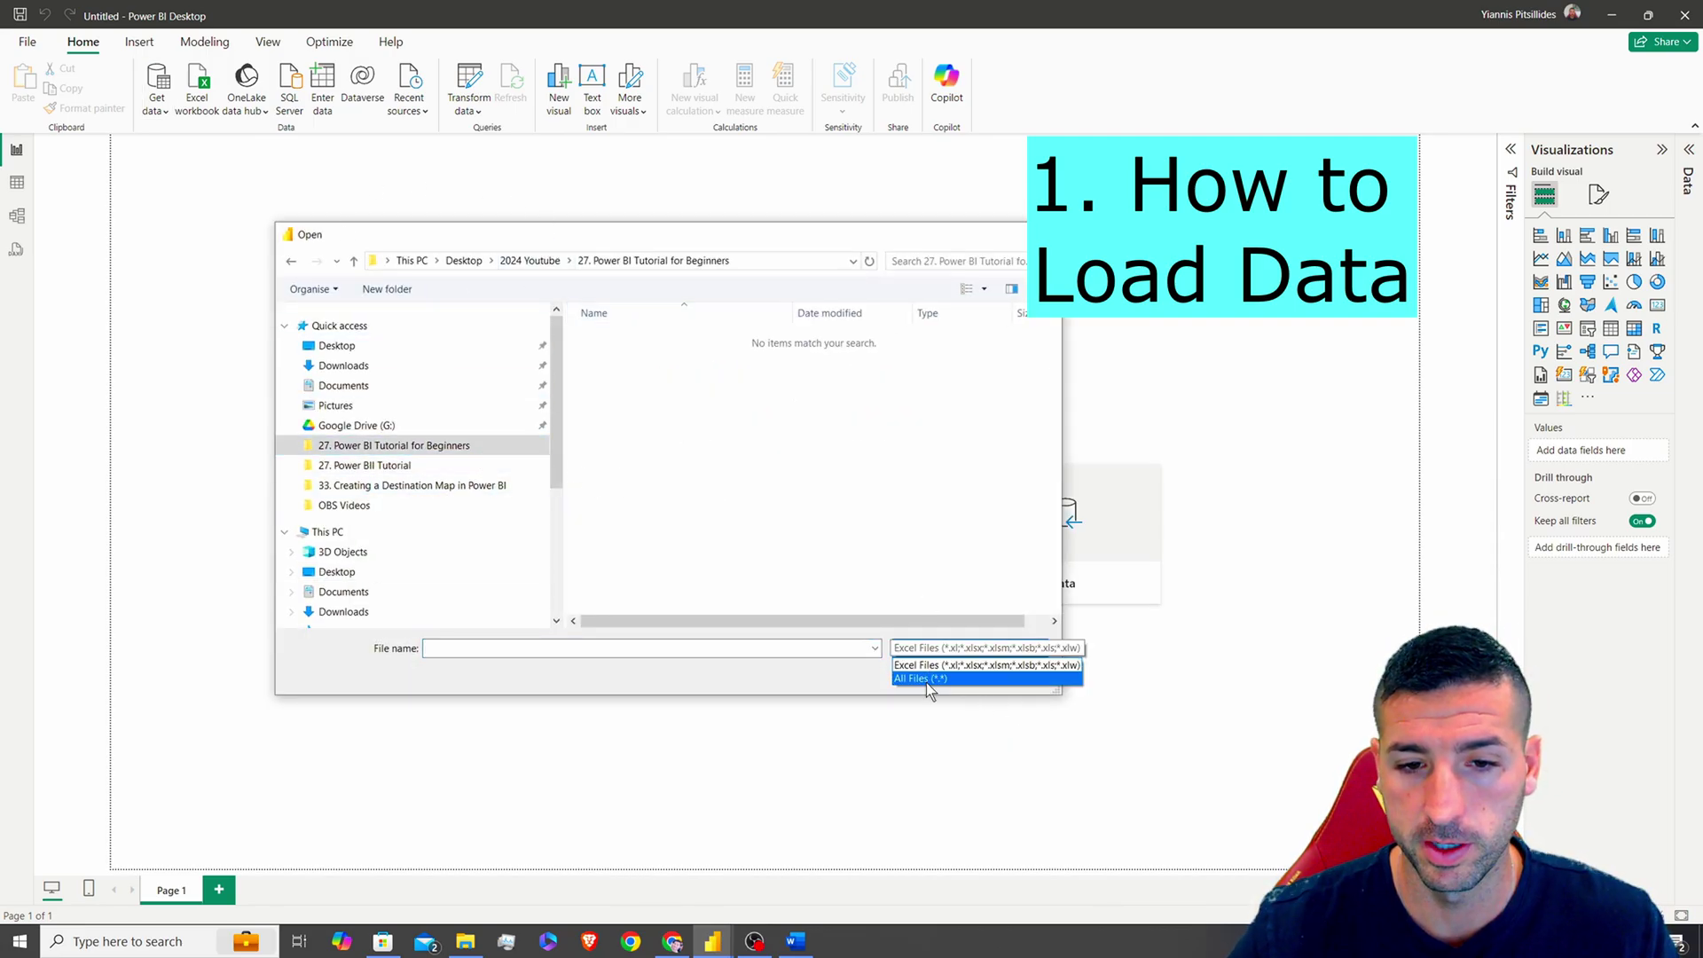
click(927, 663)
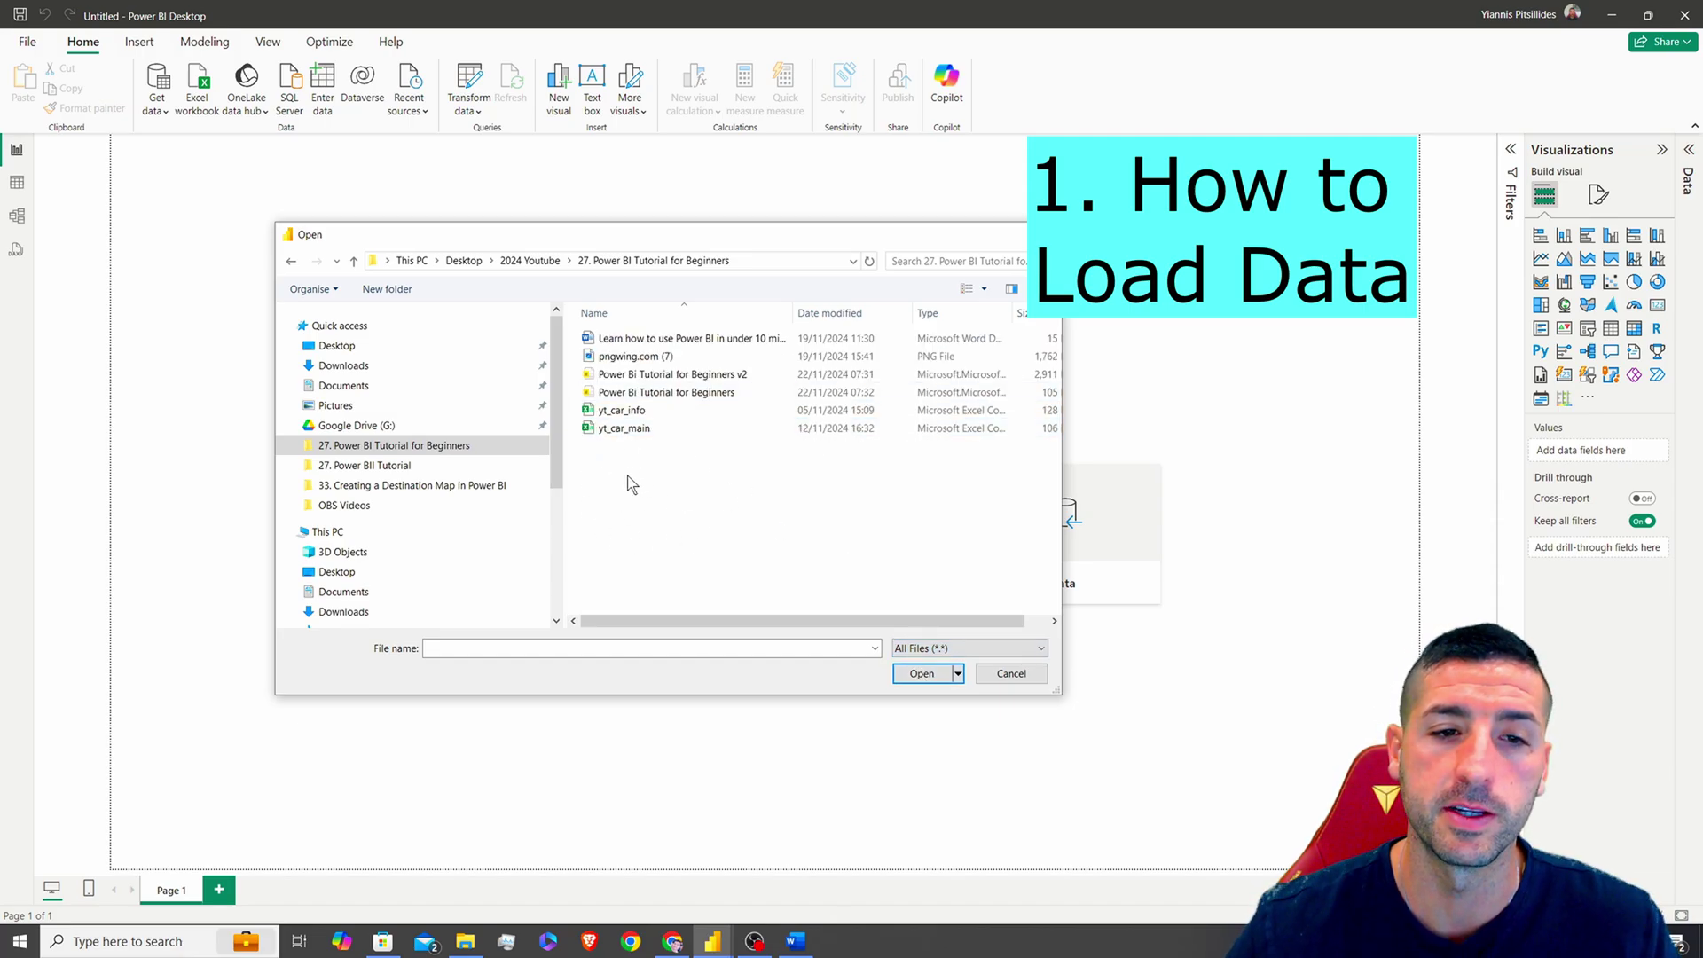
click(626, 429)
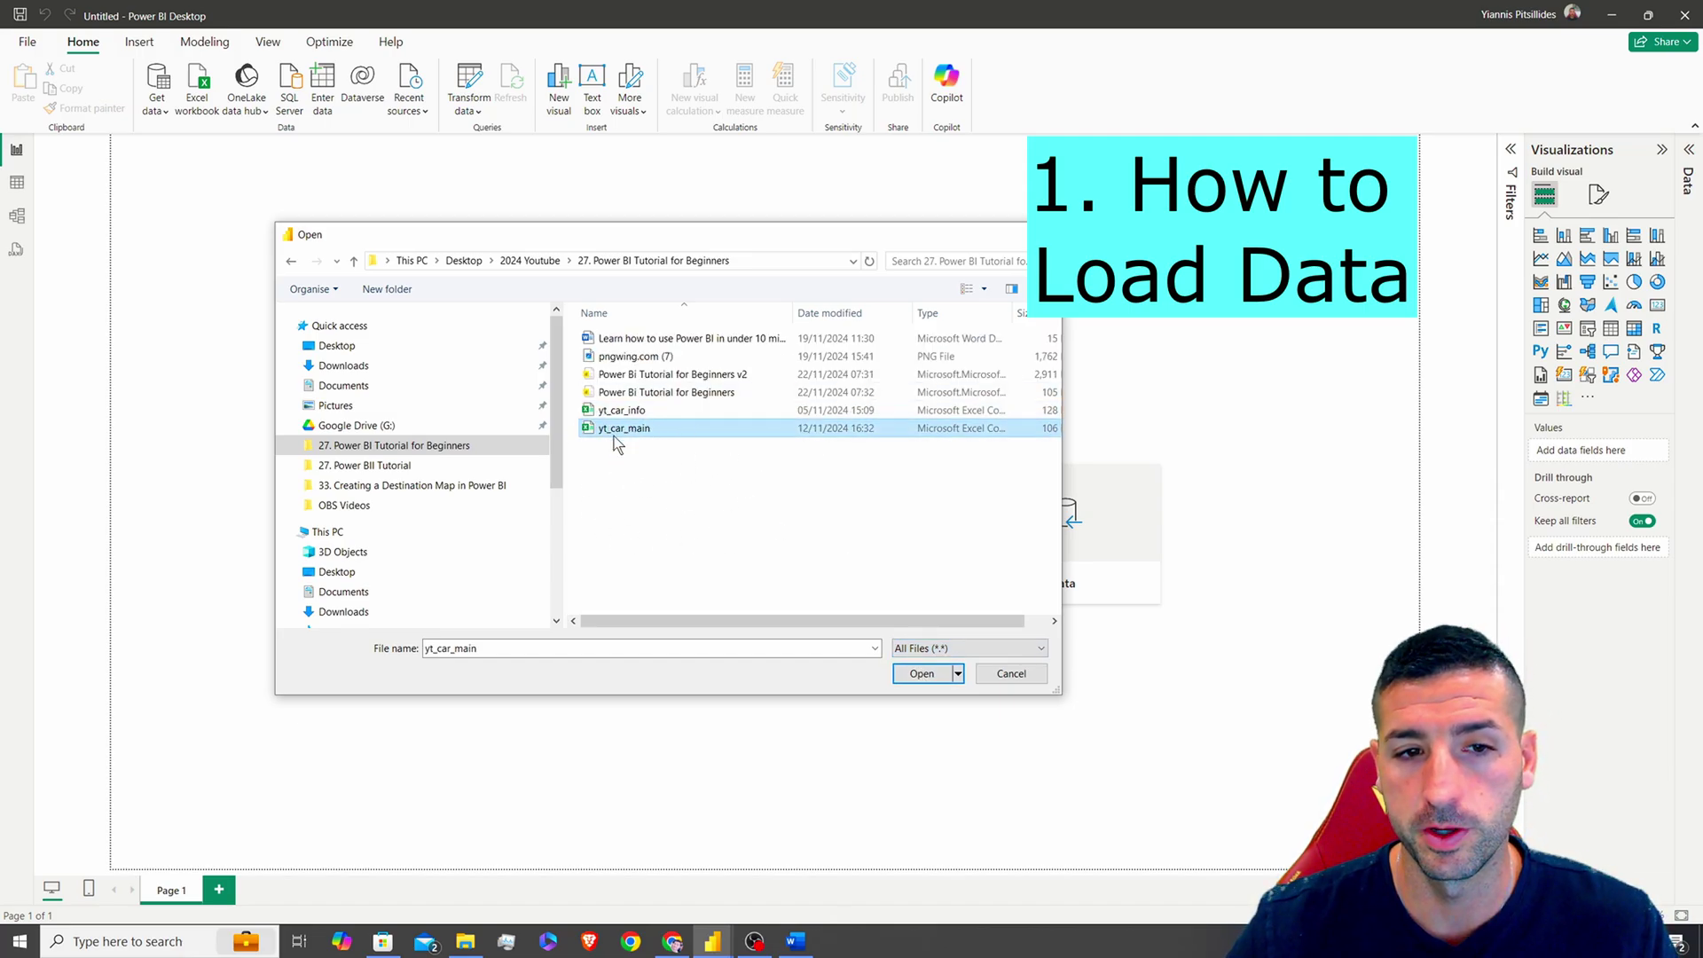
click(919, 674)
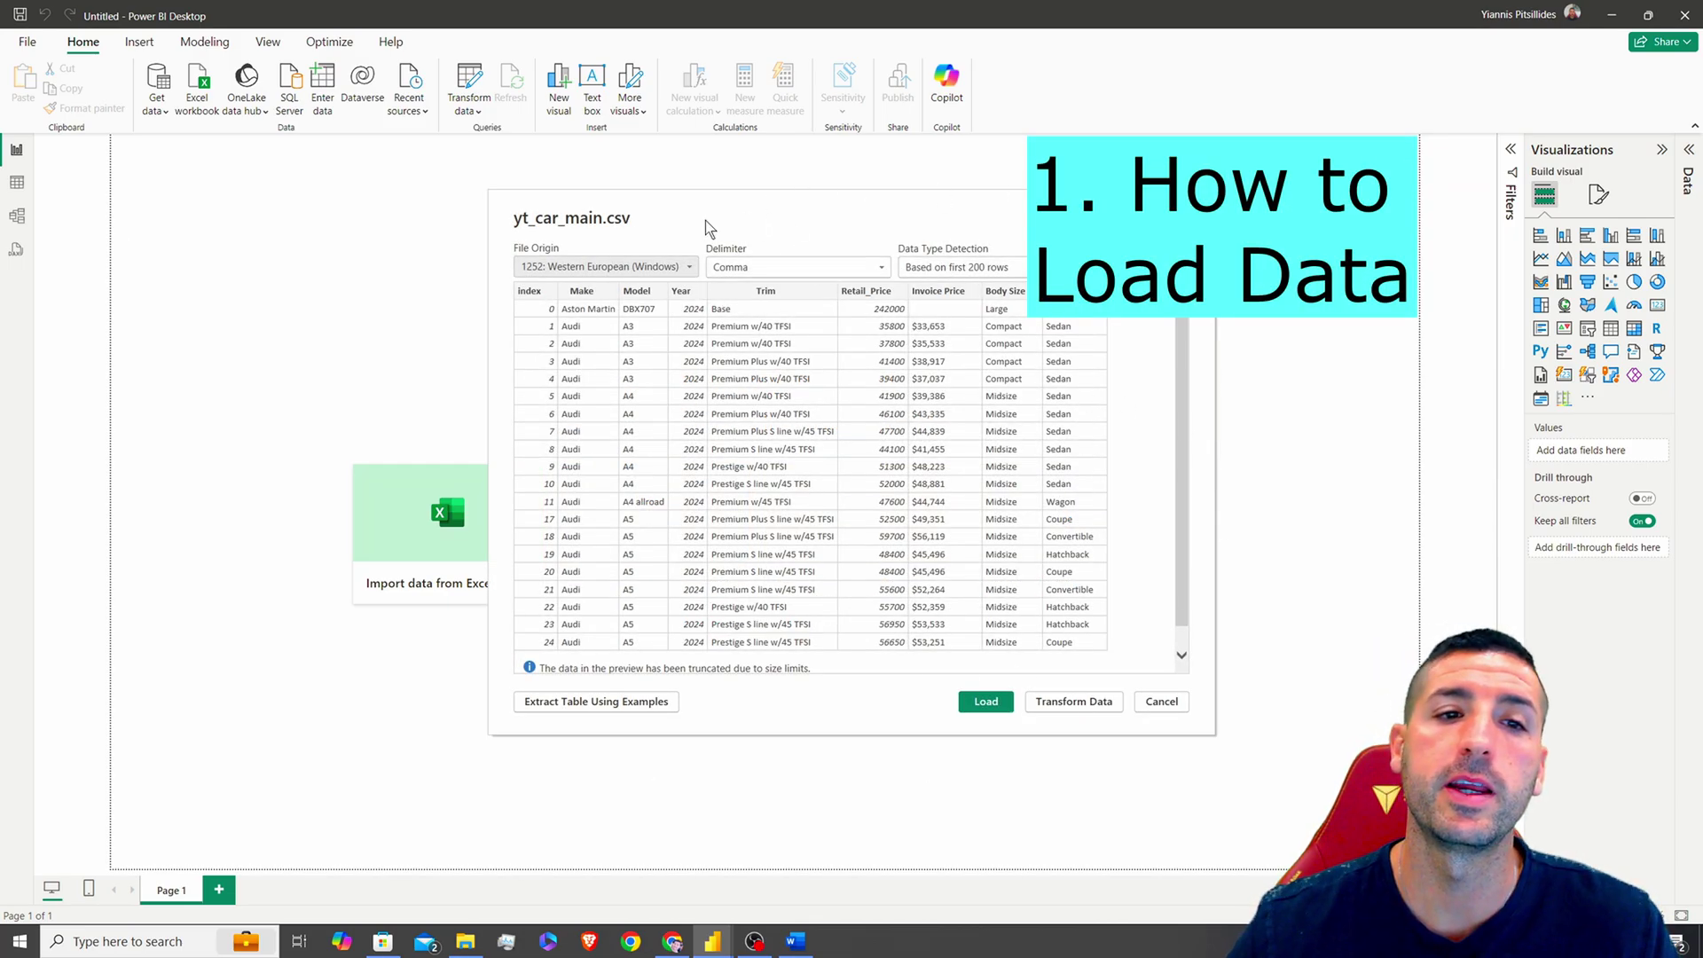
- Review the preview of yt_car_main.csv and load its data into the report
scroll(1154, 362, down, 1)
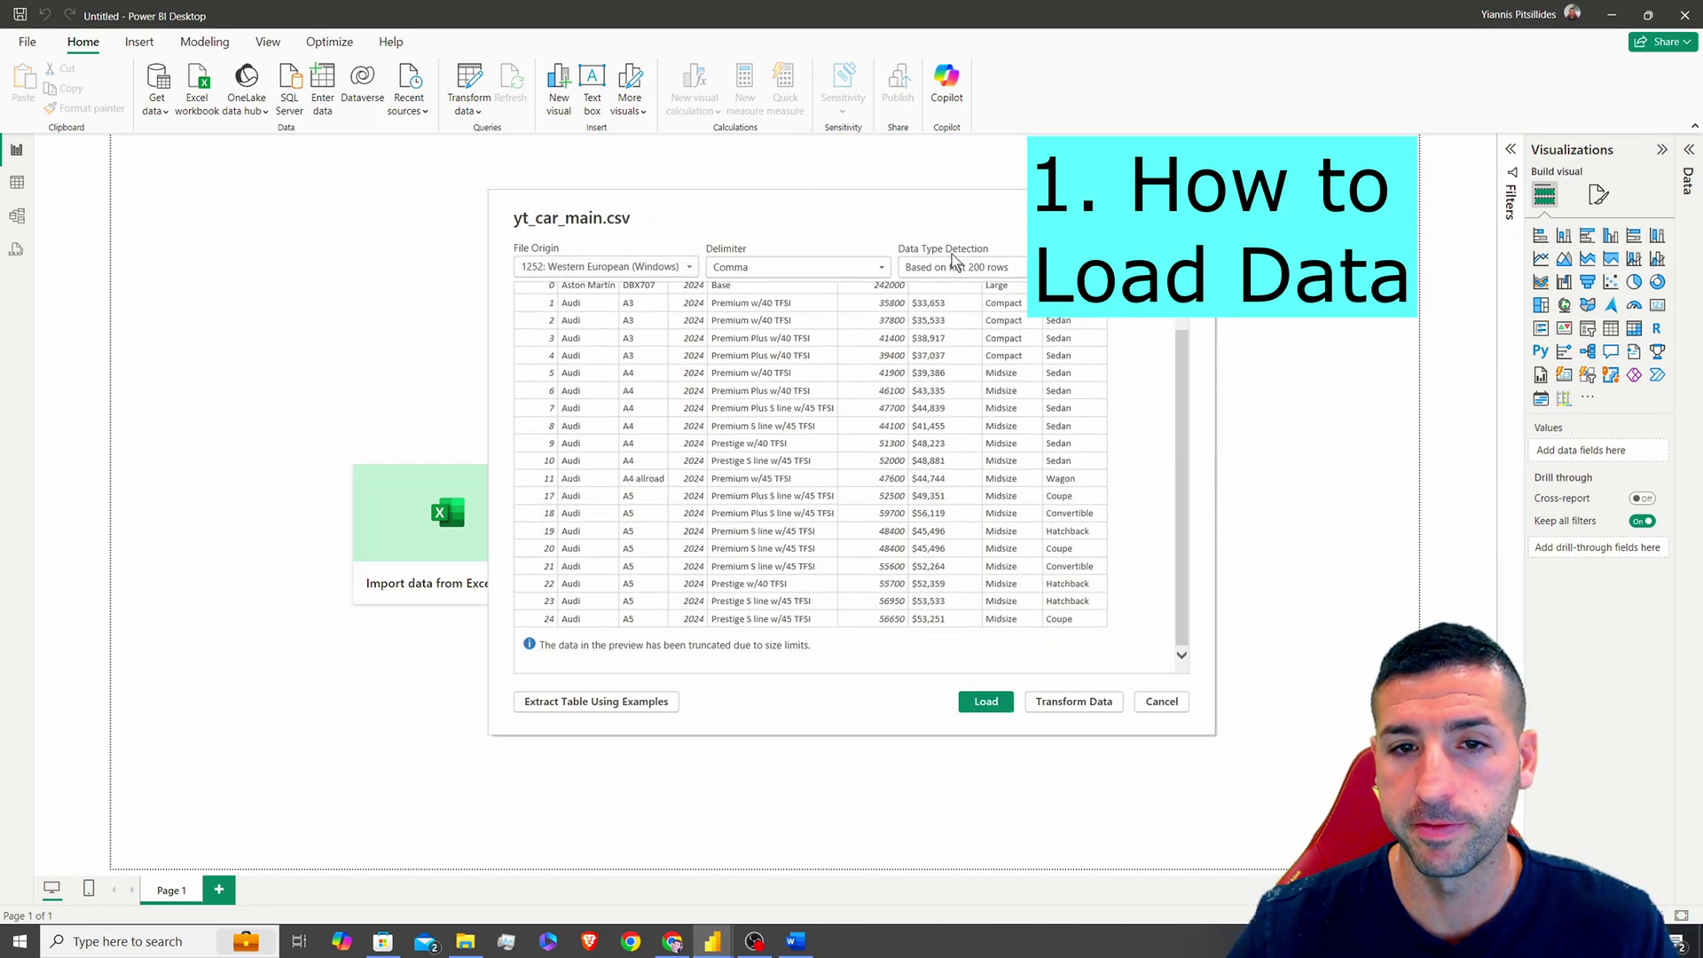
scroll(995, 363, up, 1)
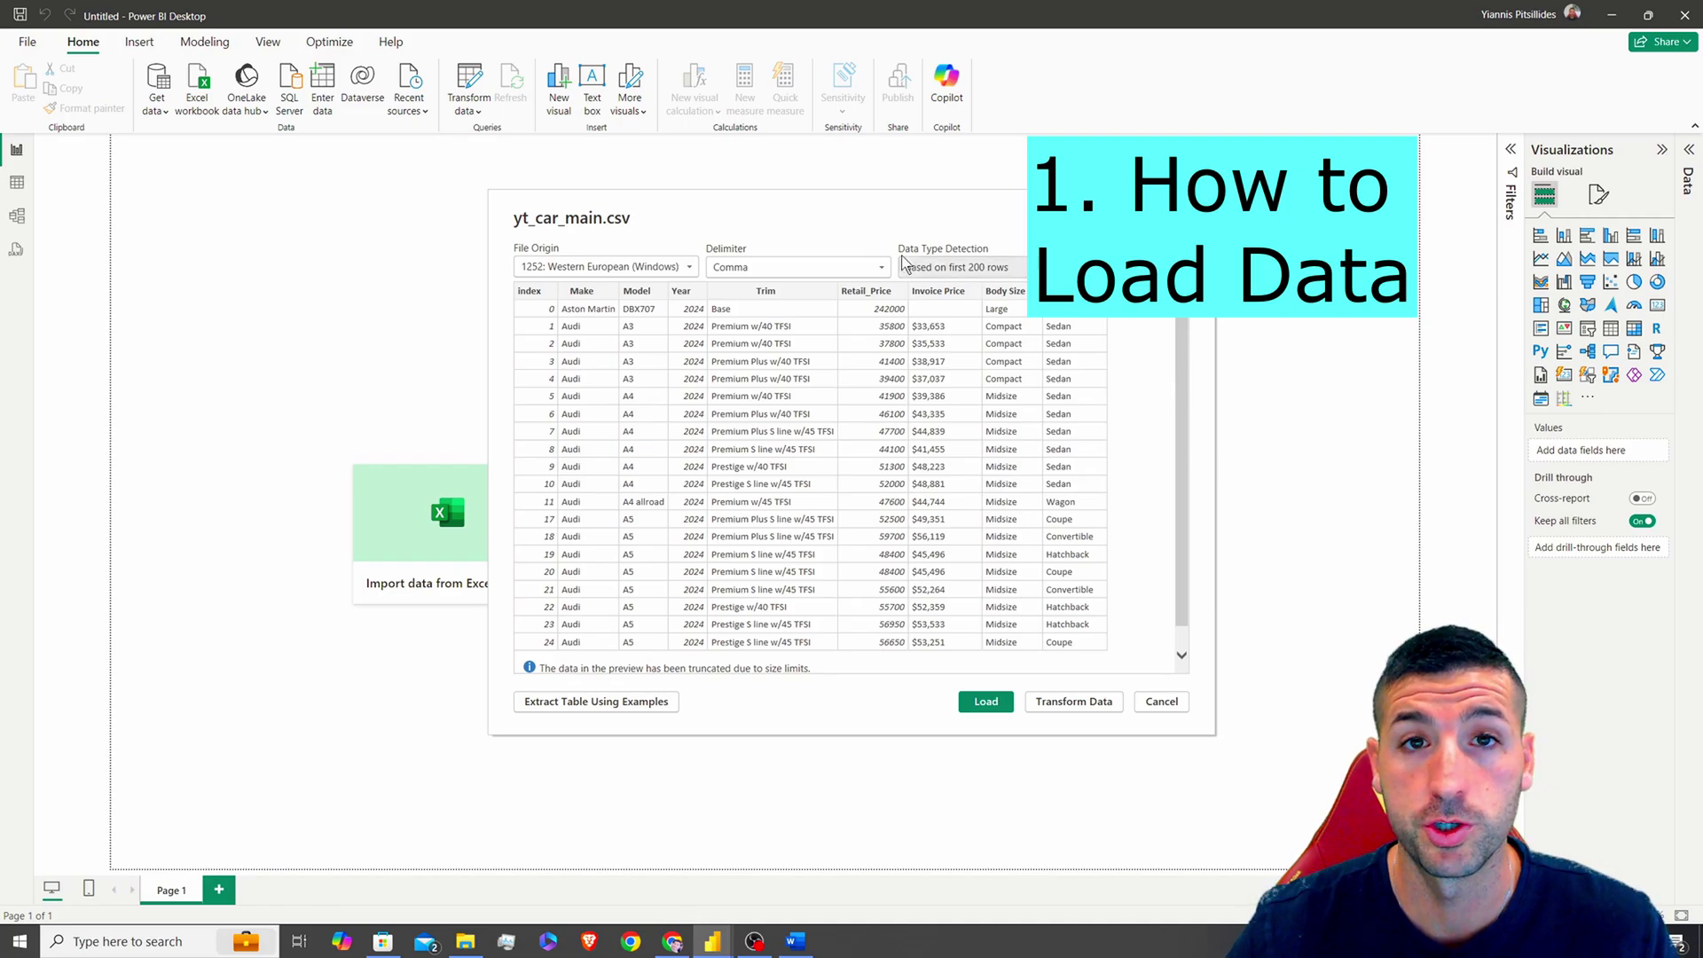
click(992, 702)
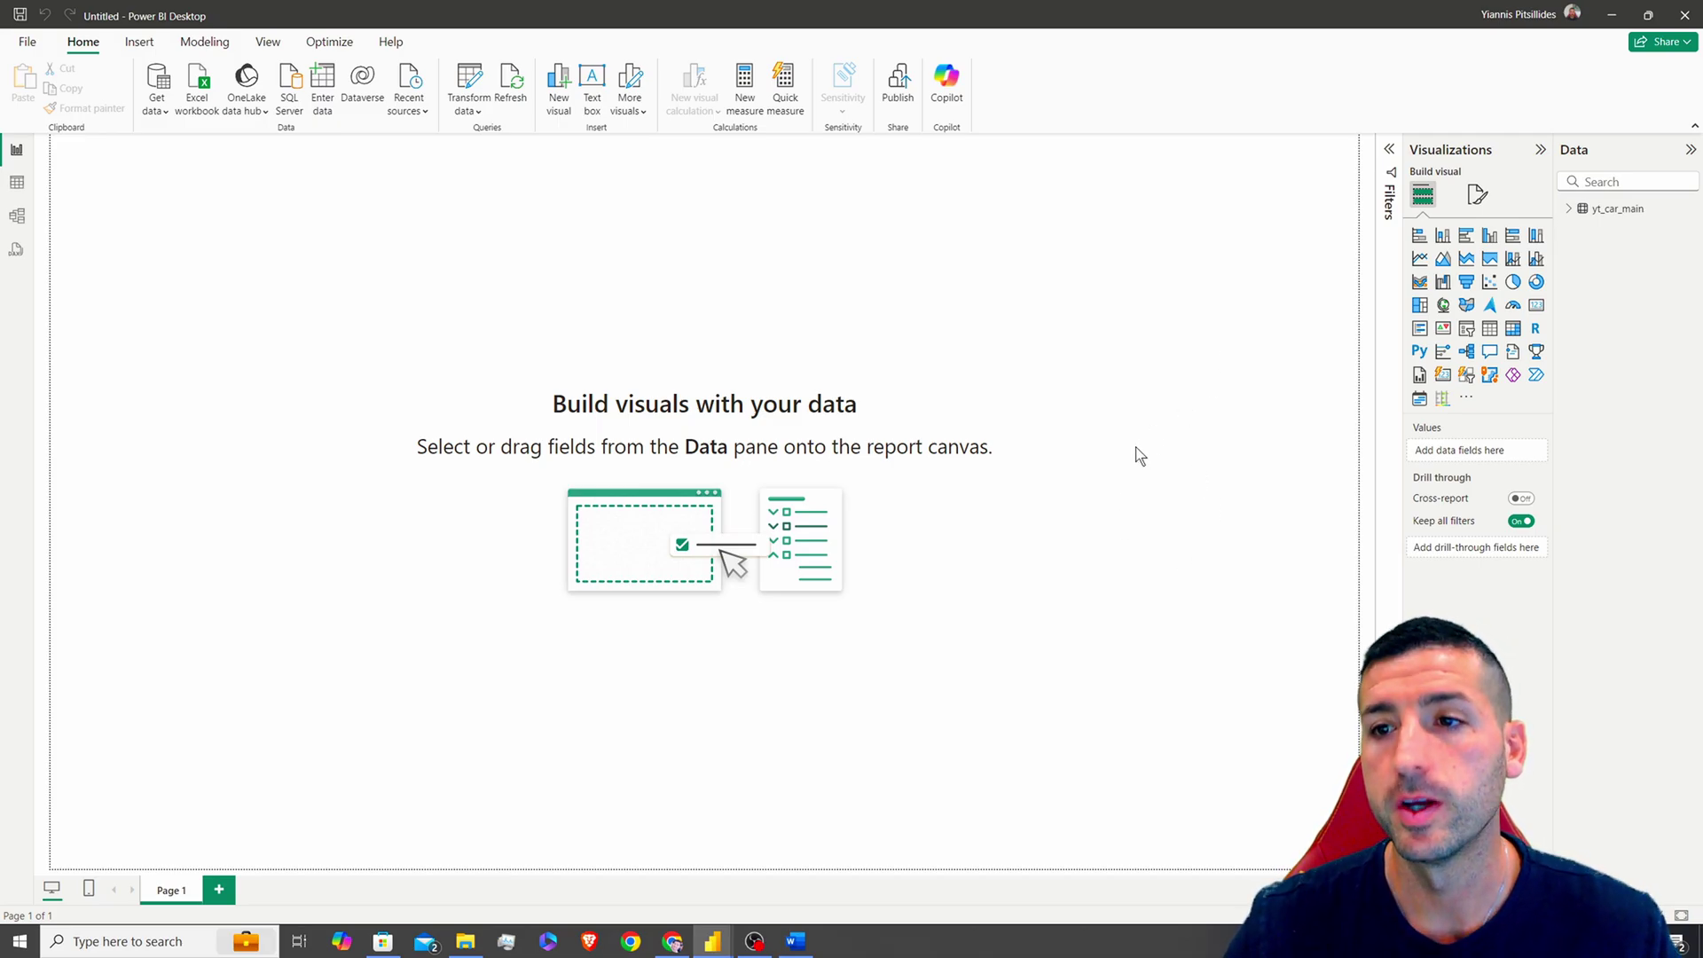
- Open the yt_car_main table's query for editing in Power Query Editor and look across its columns
right_click(1630, 211)
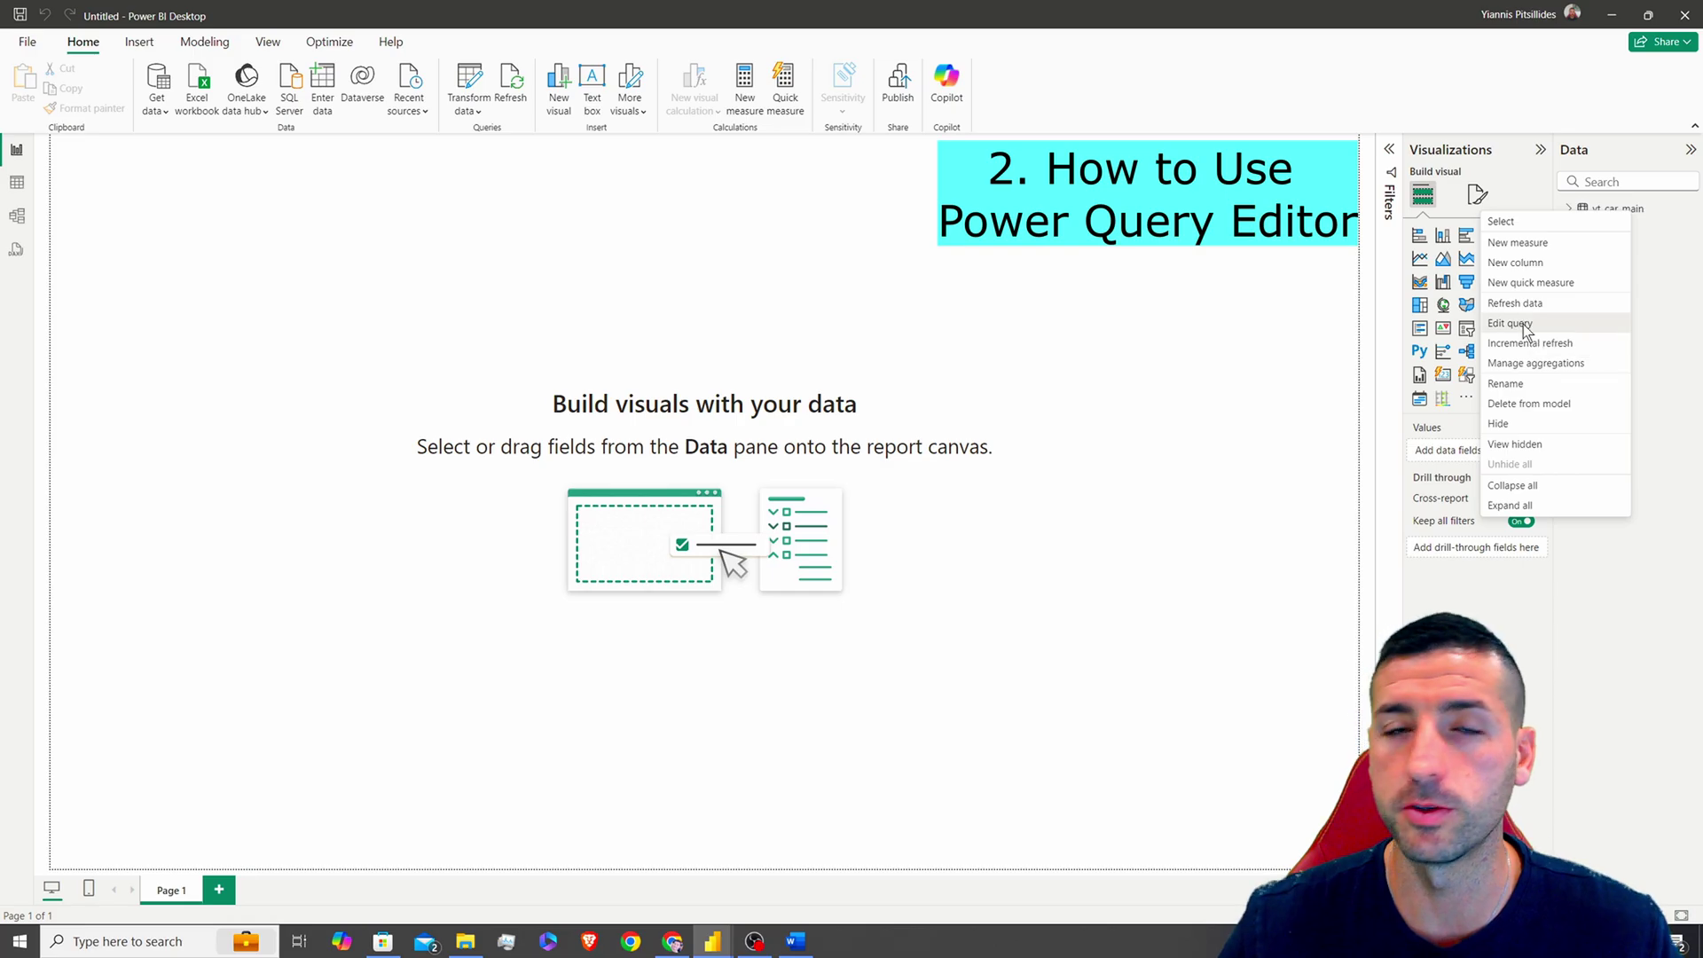
click(1510, 323)
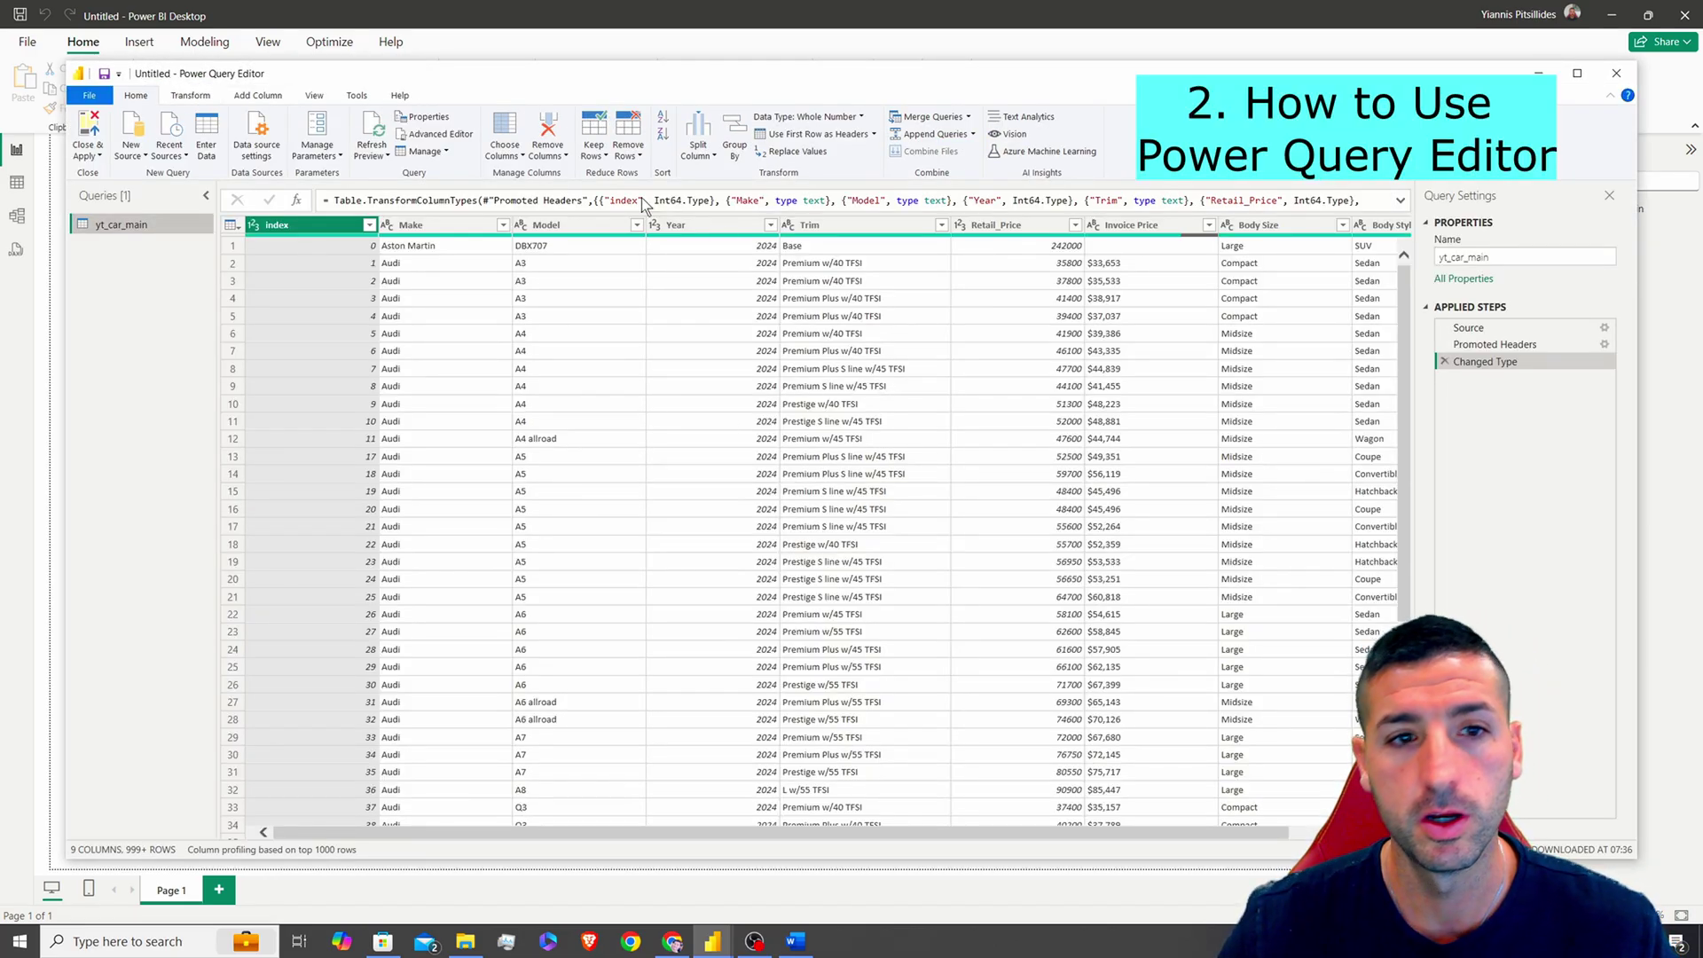
scroll(933, 830, right, 2)
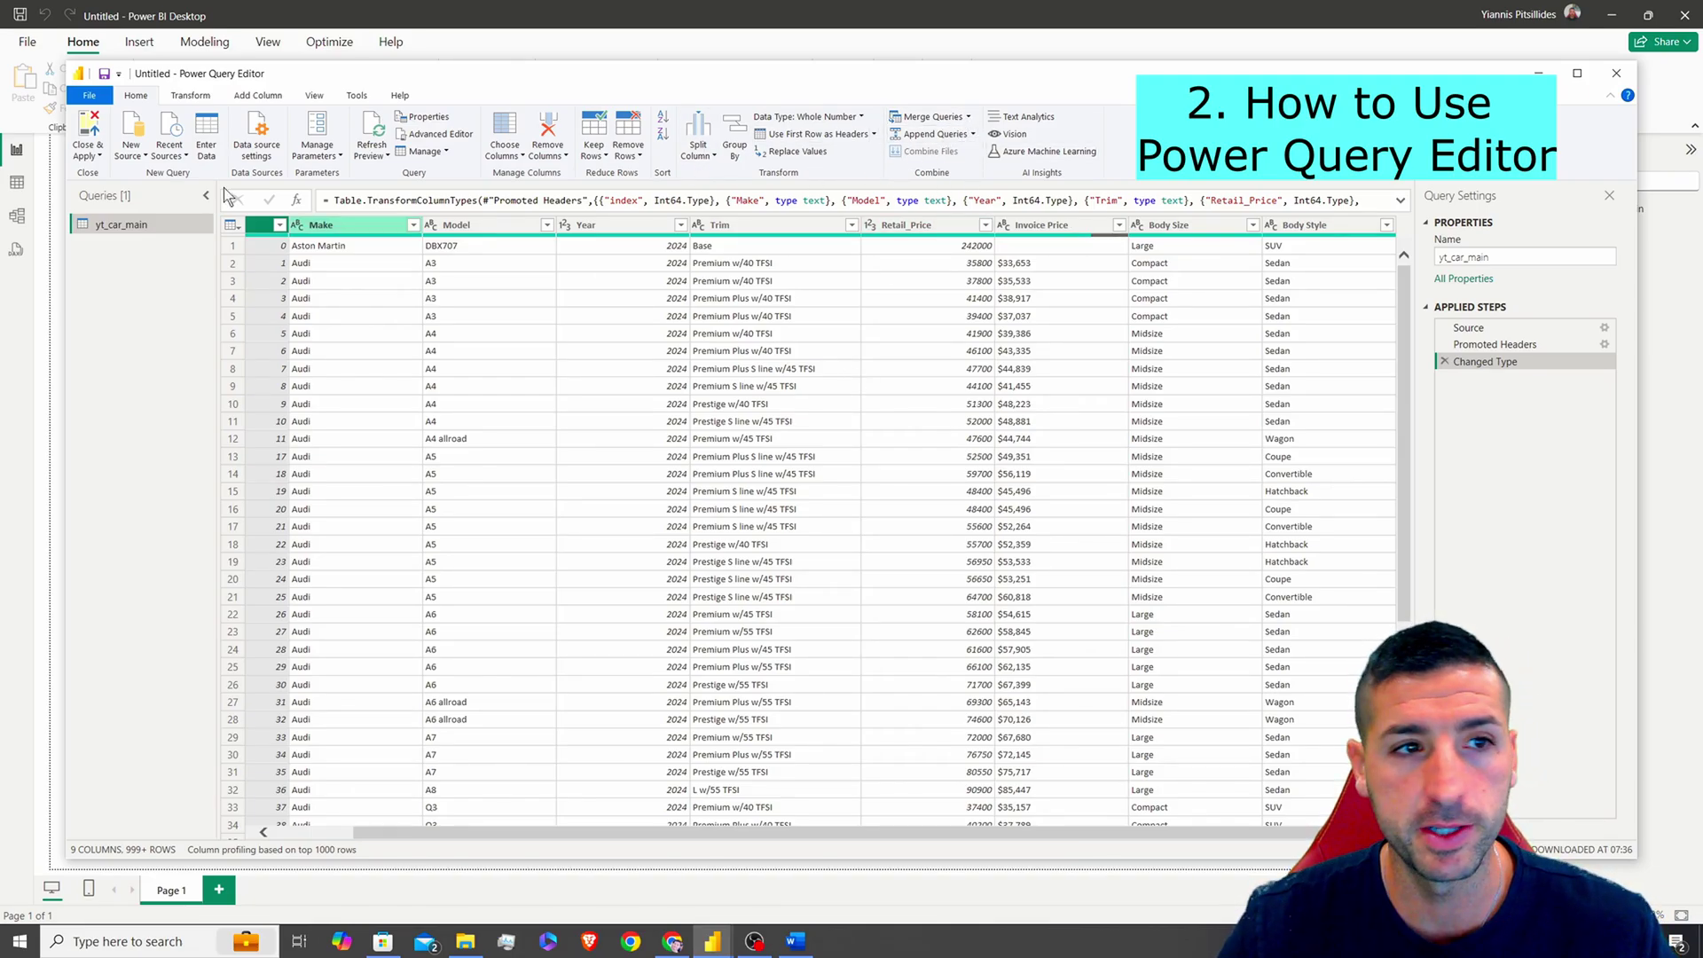
- Remove the Body Size column from the yt_car_main query
click(192, 95)
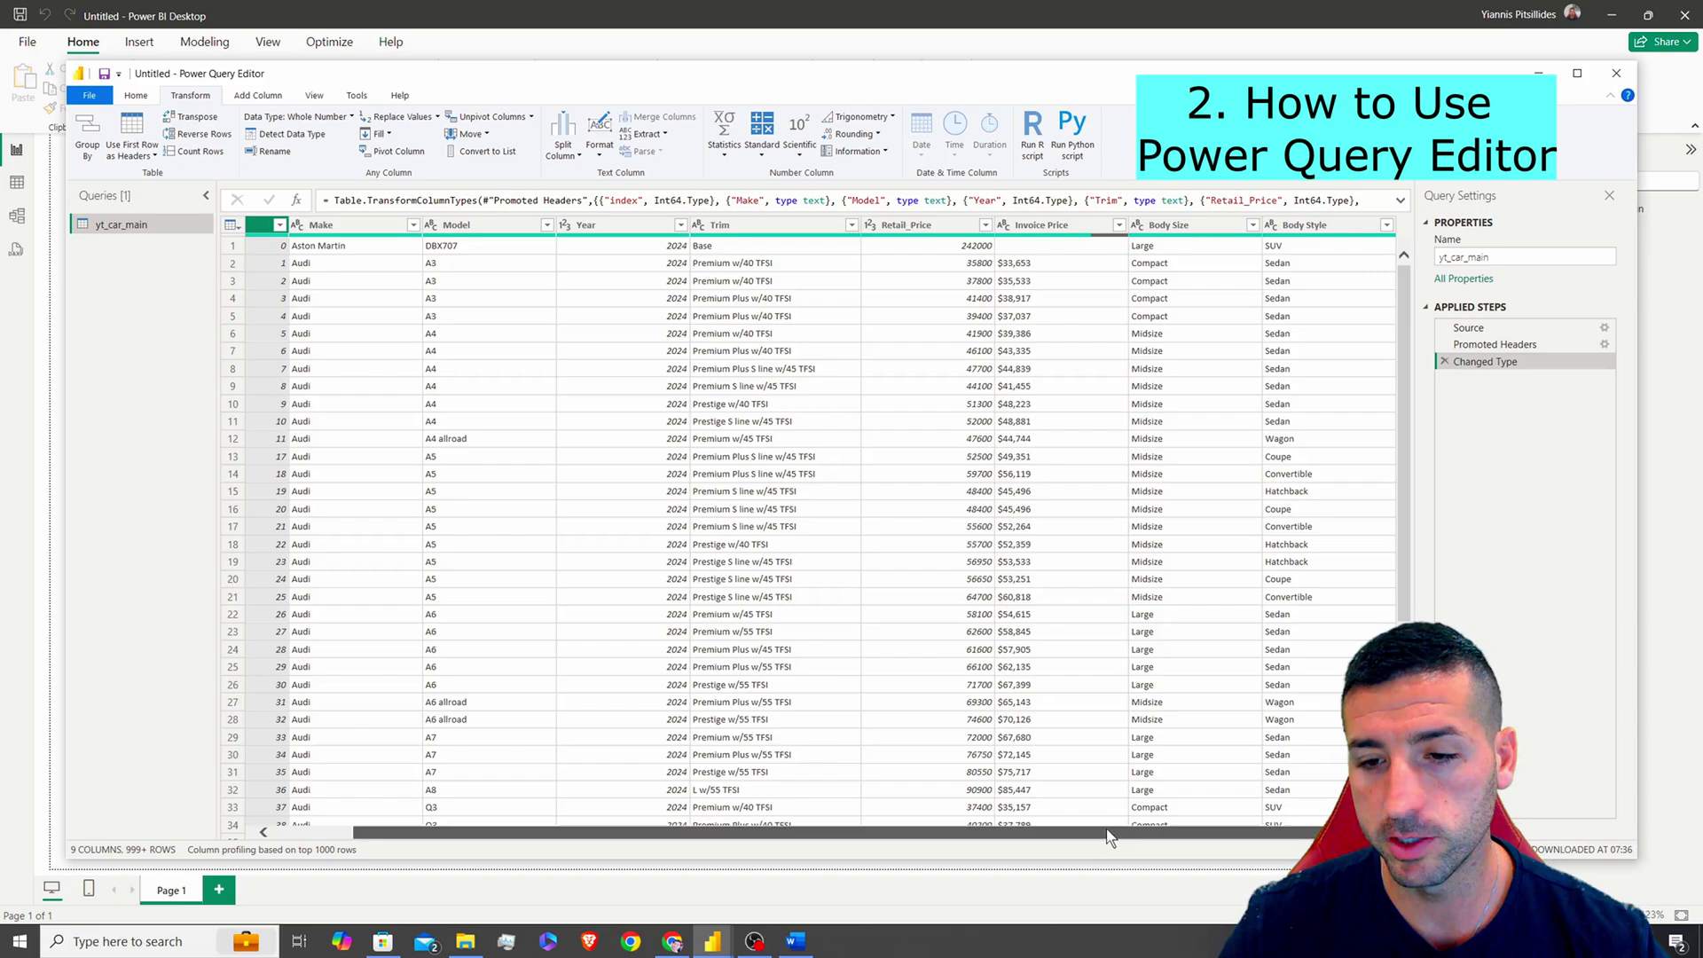
right_click(1202, 226)
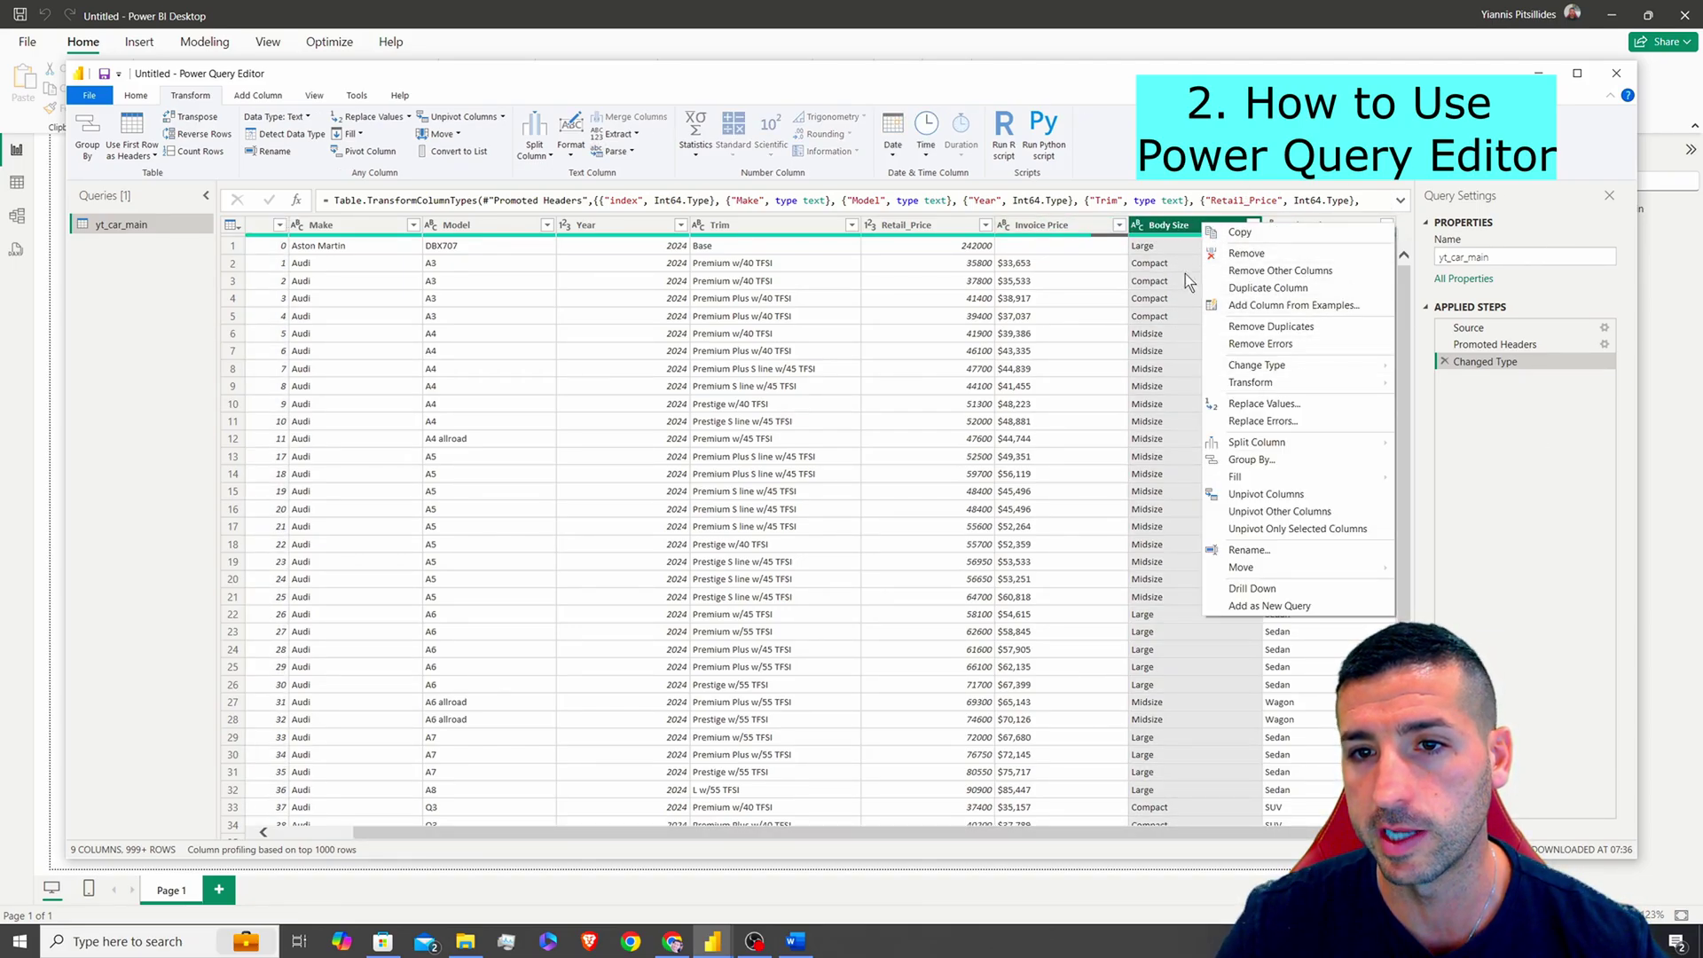
click(1247, 253)
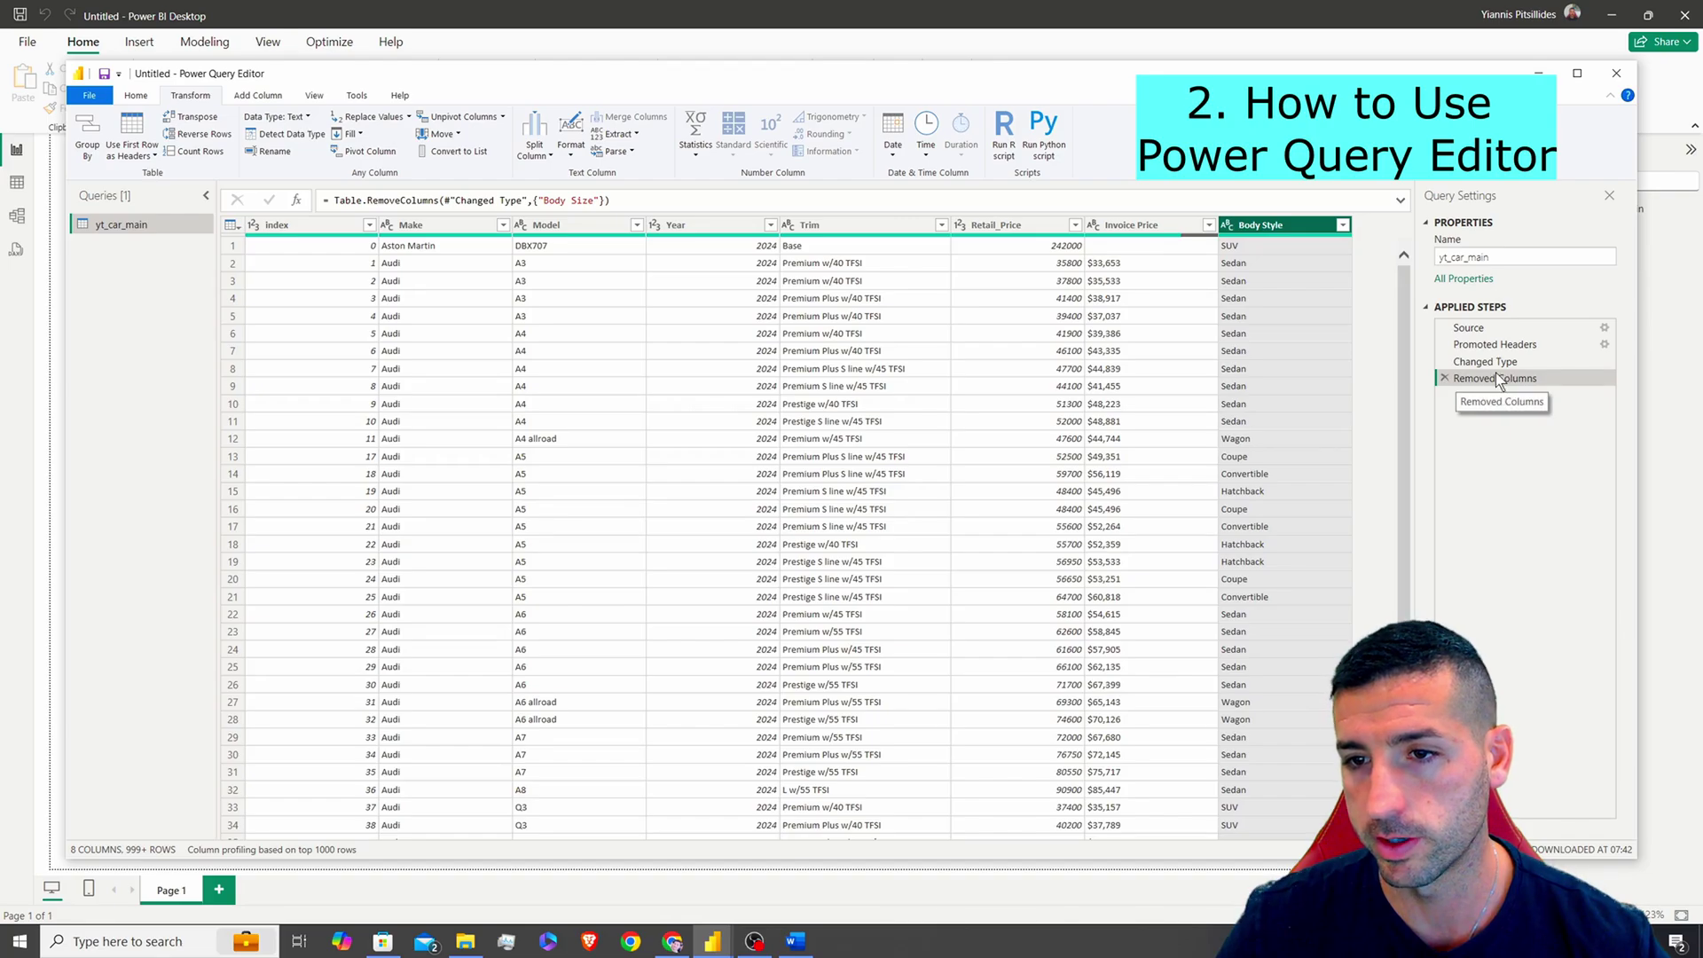
- Change the Year column's data type to Text
click(685, 227)
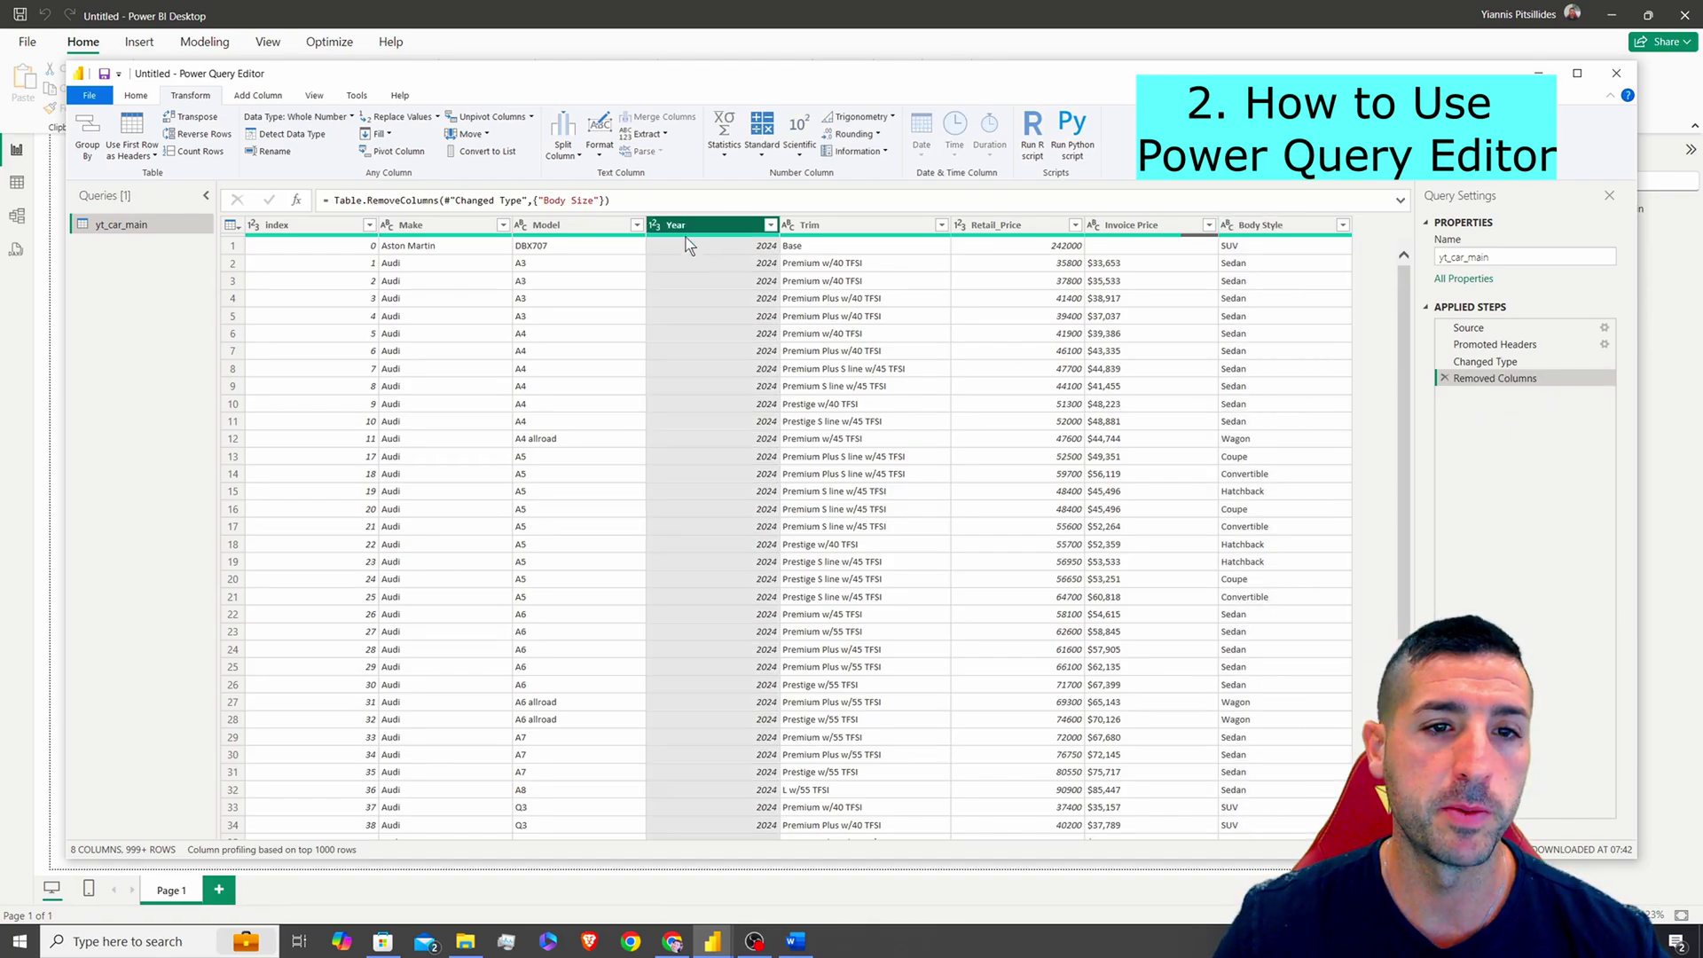
click(137, 96)
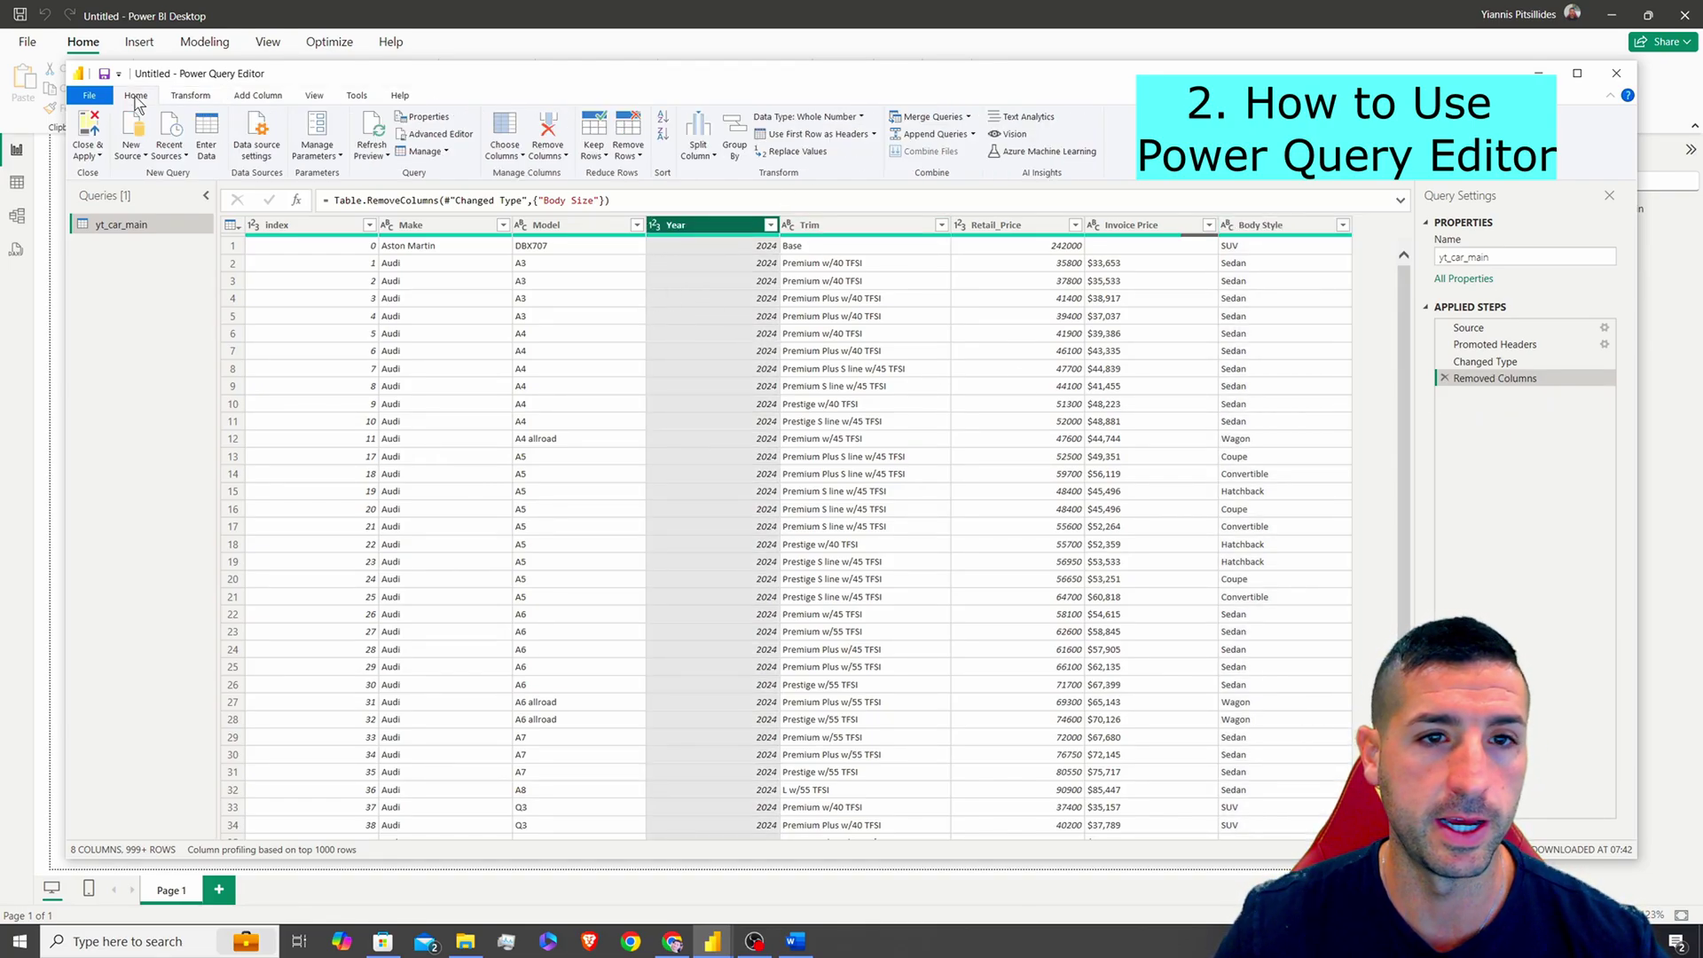
click(189, 95)
click(136, 95)
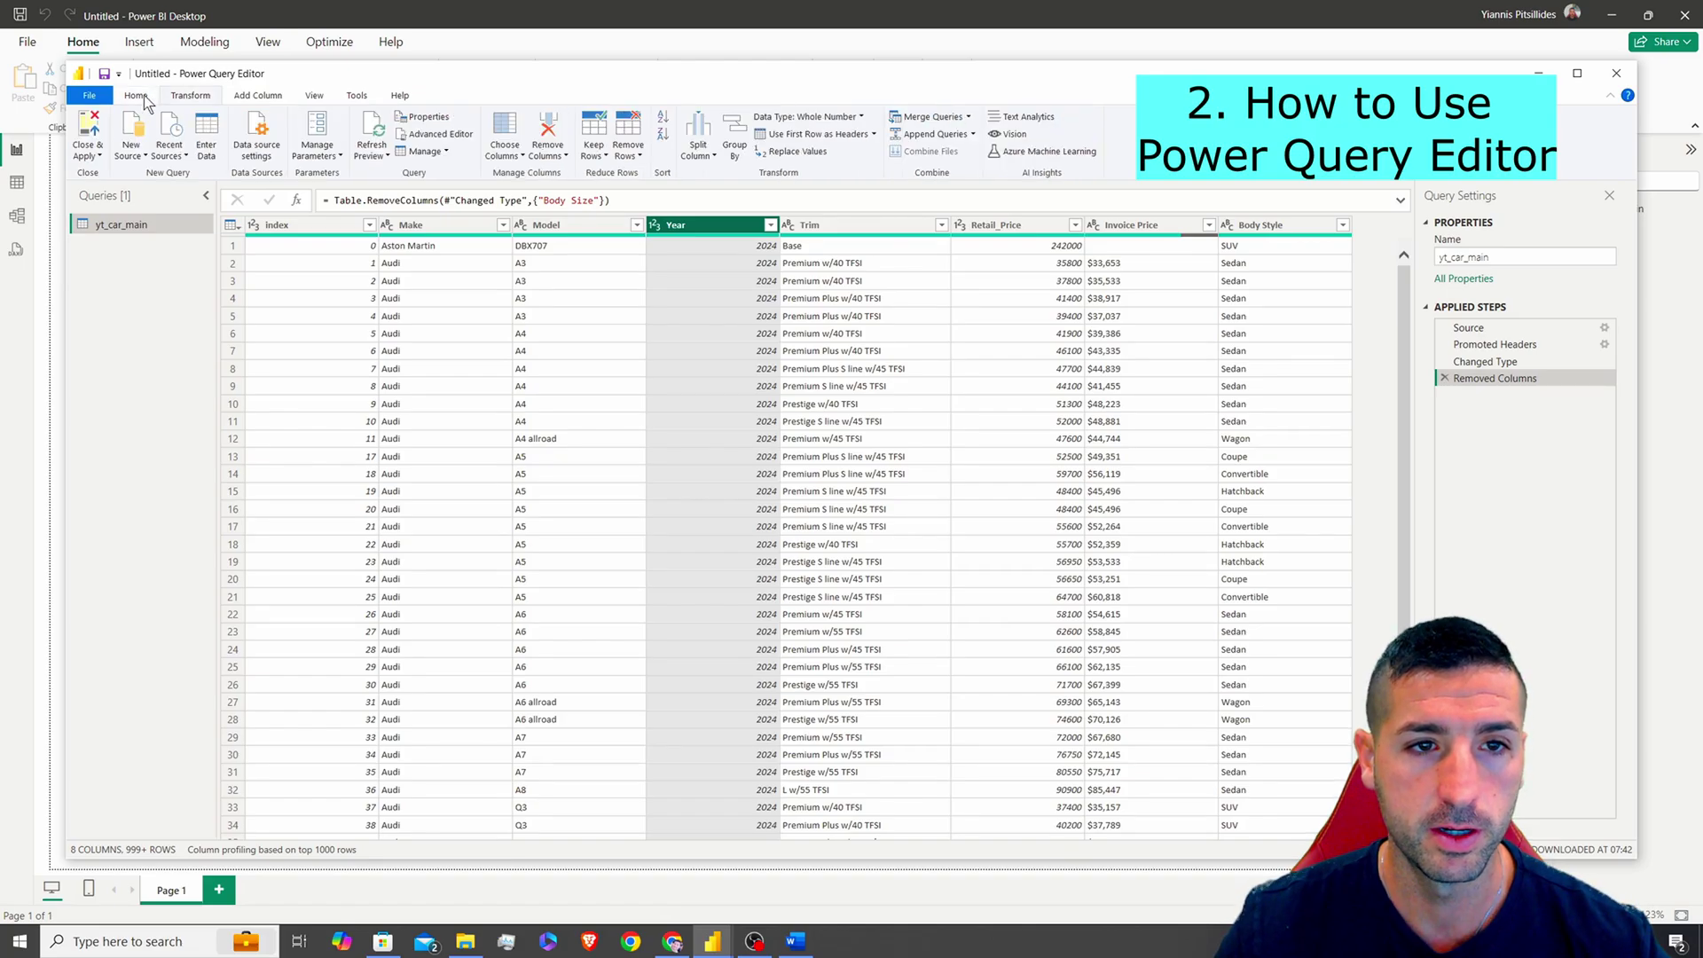
click(858, 116)
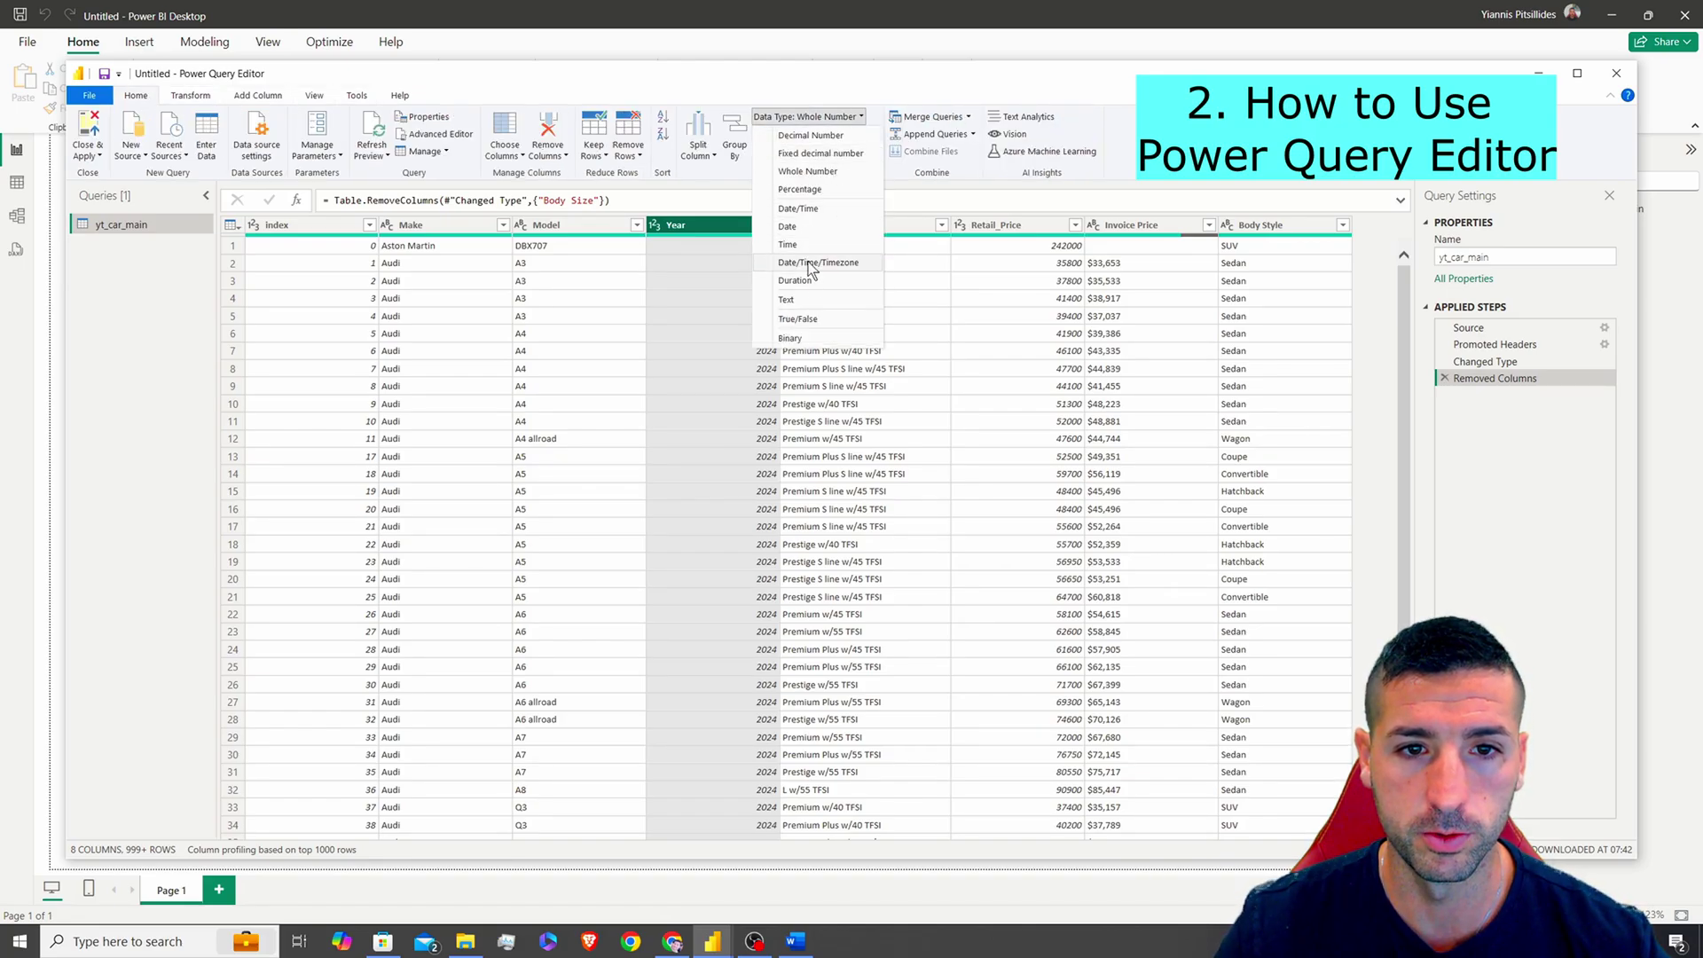
click(808, 300)
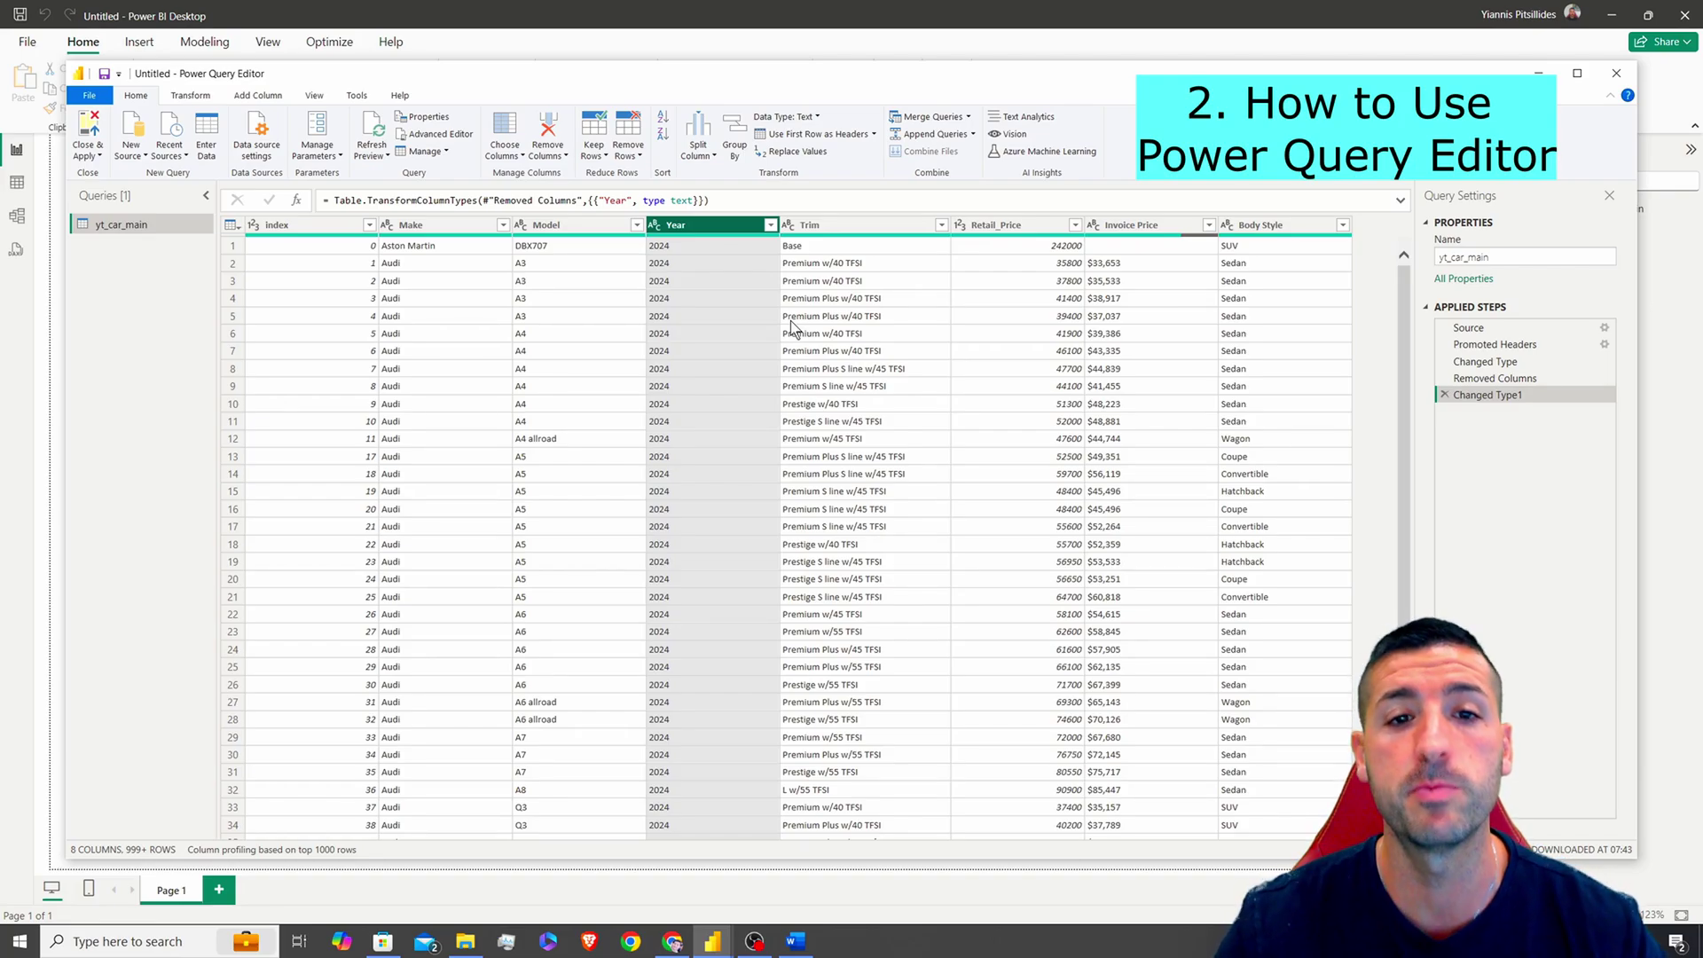
- Try to change the data type of the Retail_Price and Invoice Price columns to Decimal Number
click(998, 224)
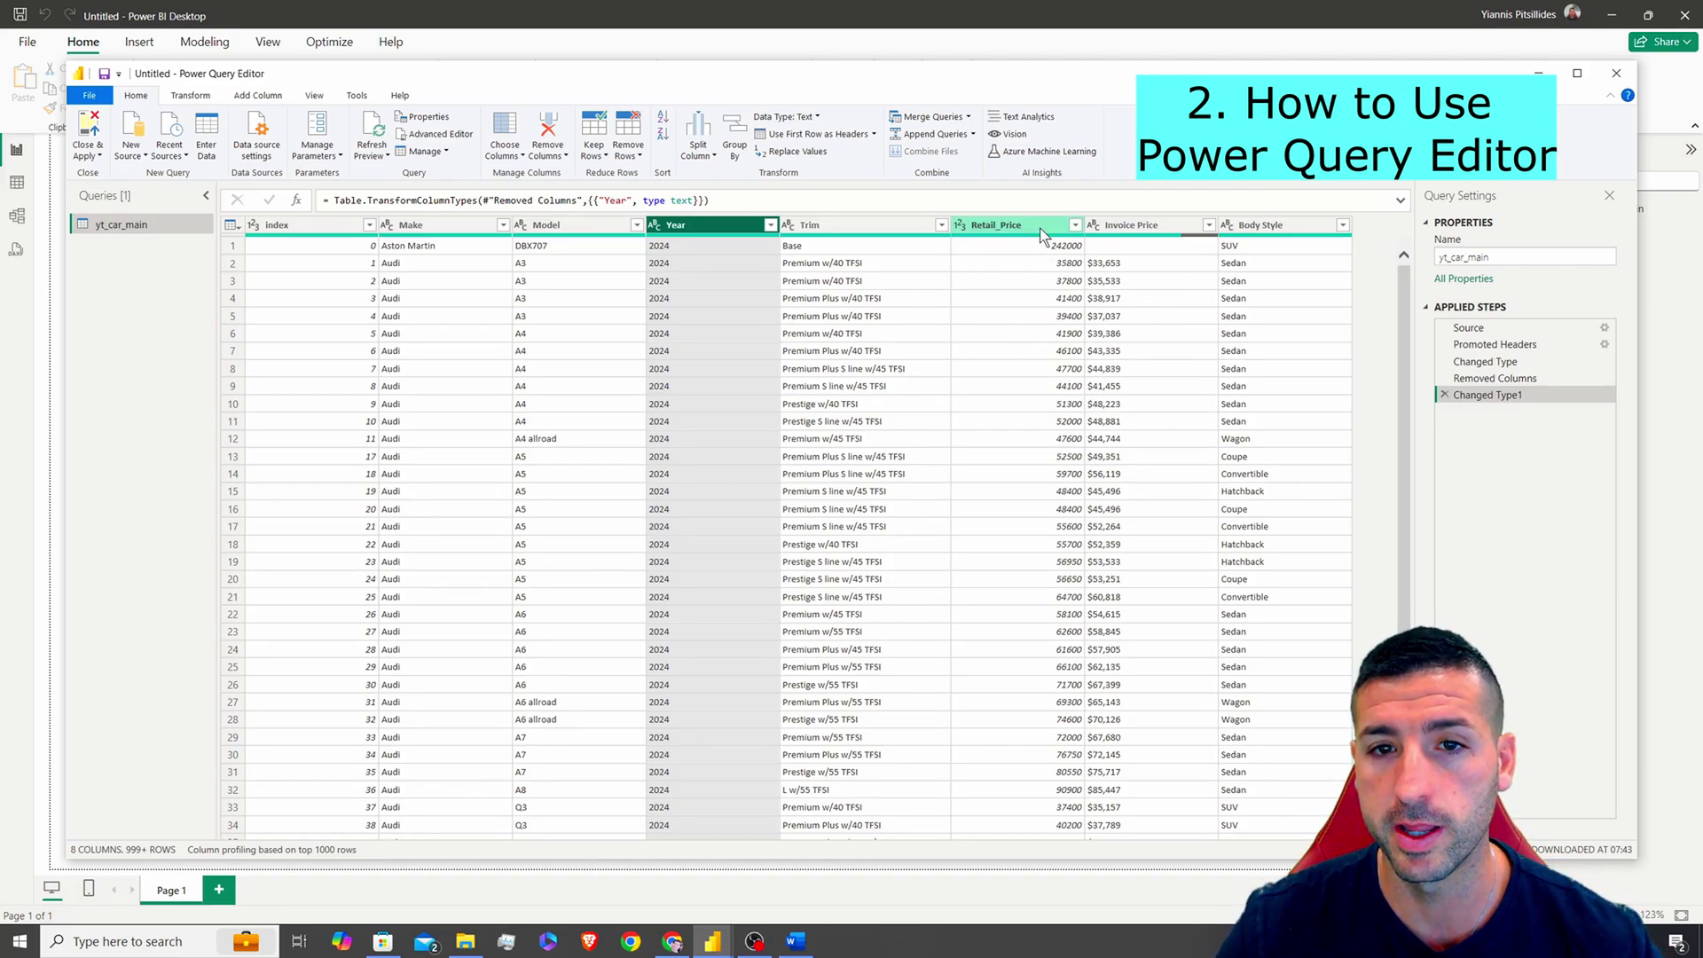
ctrl+click(1135, 225)
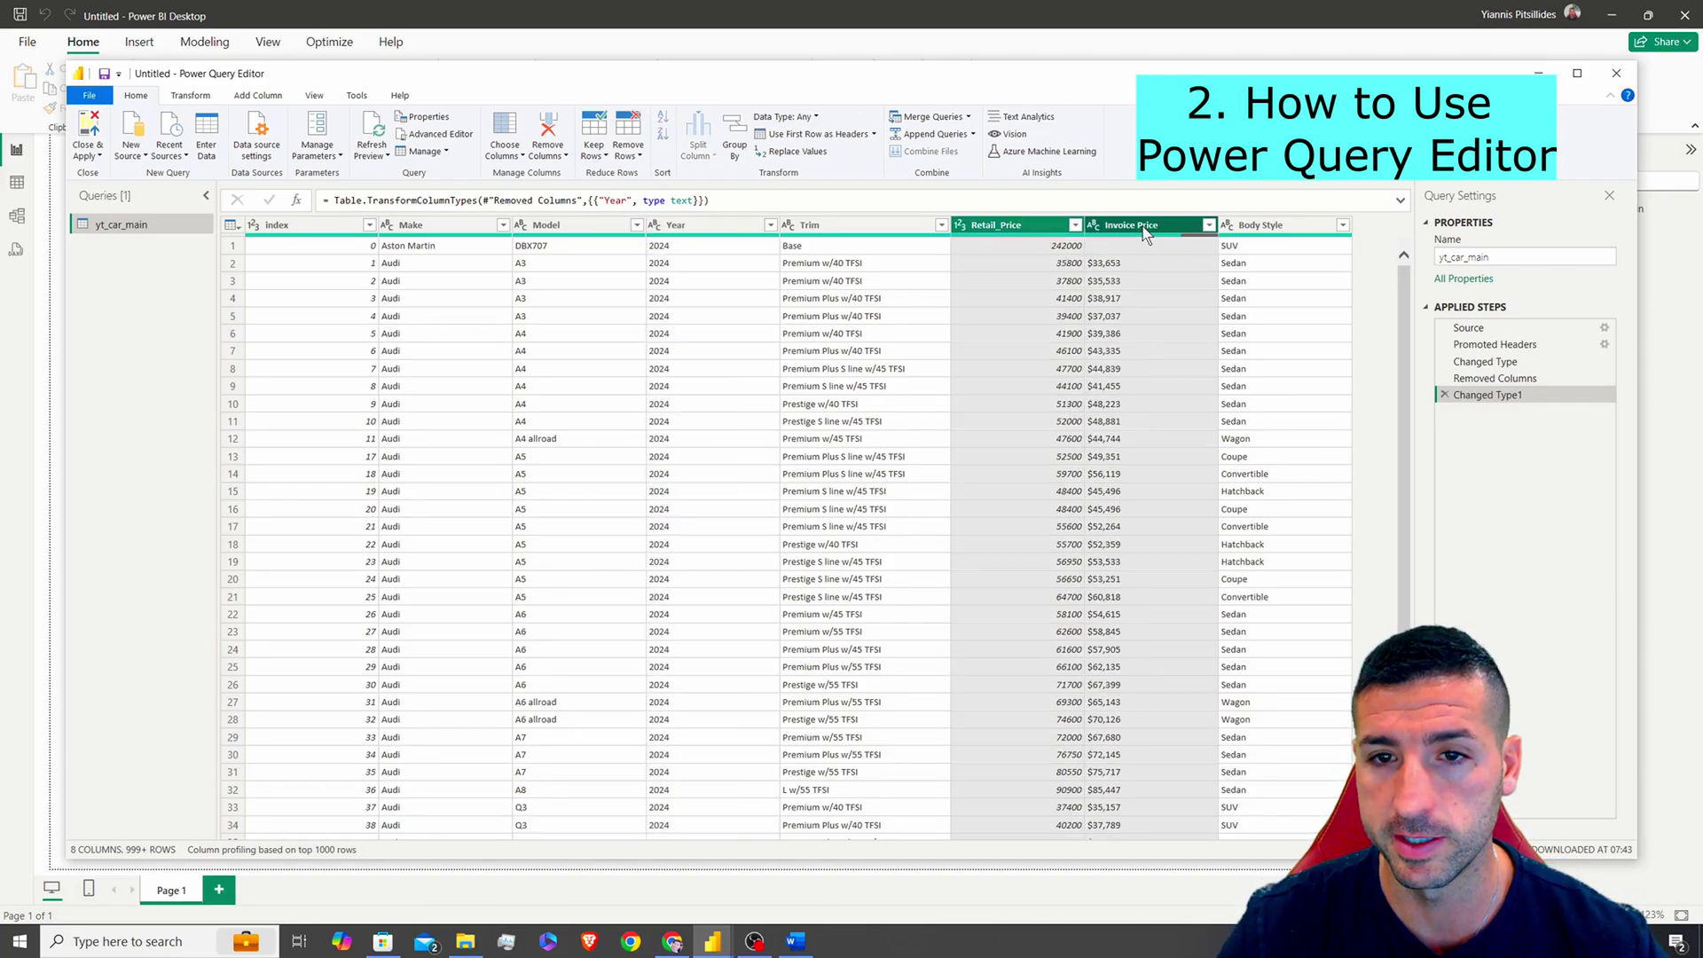
click(788, 116)
click(817, 136)
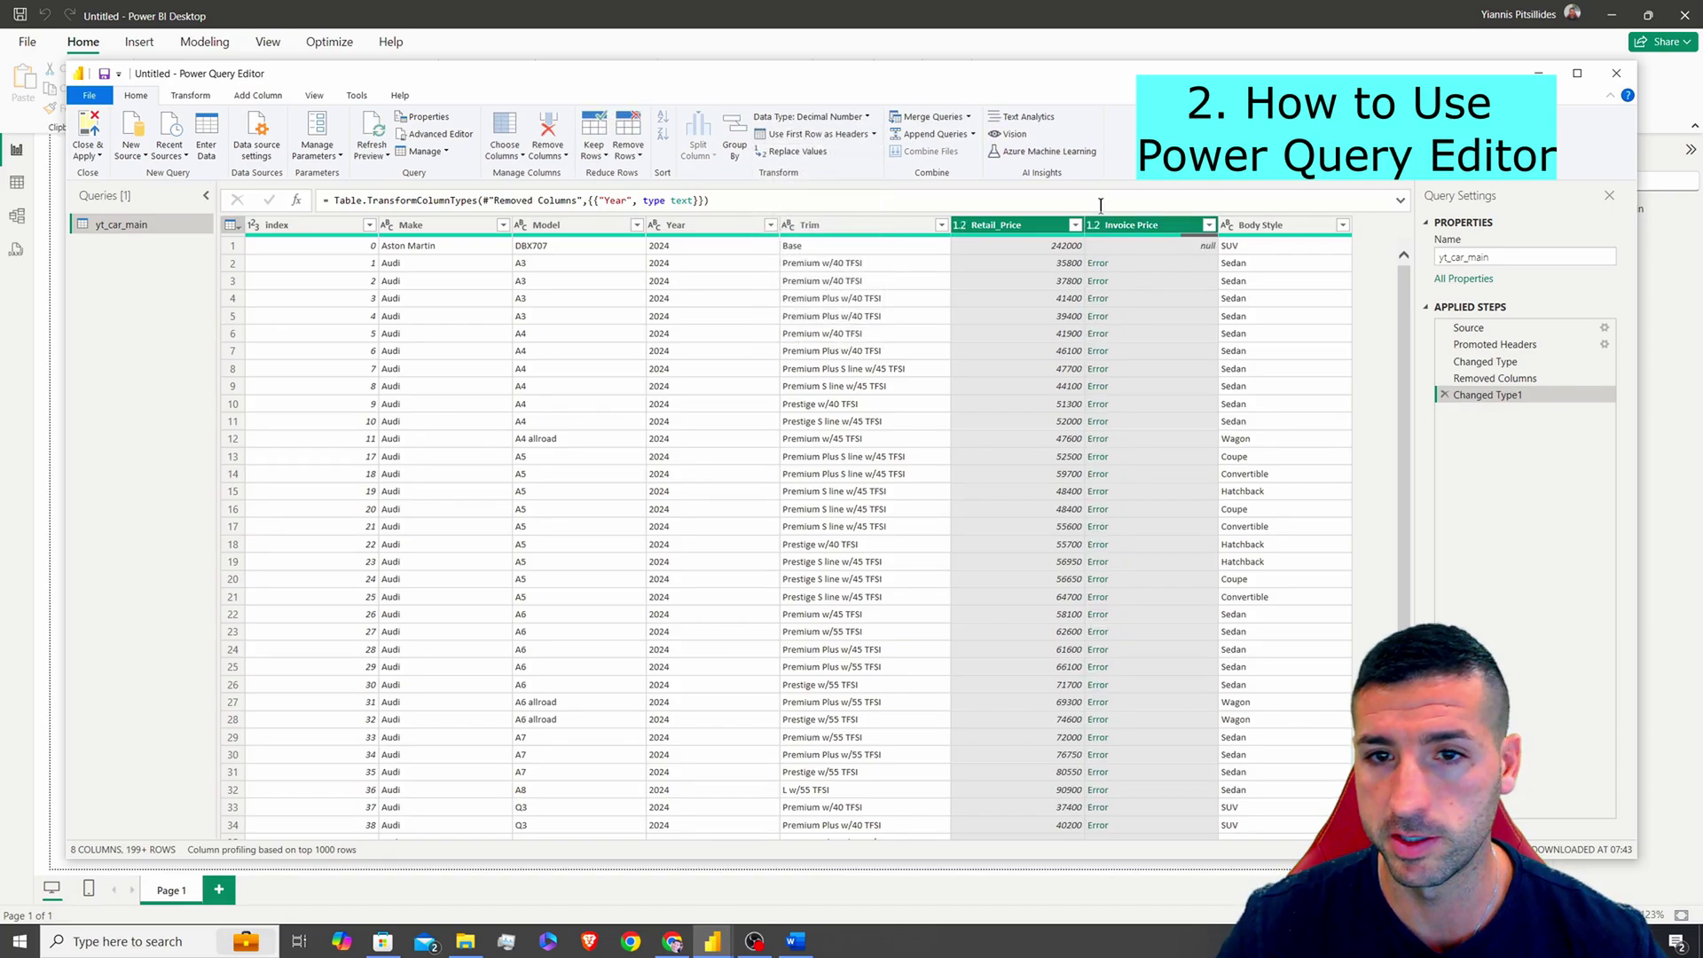
- Examine the error details of several cells in the Invoice Price column
click(1141, 299)
click(1112, 266)
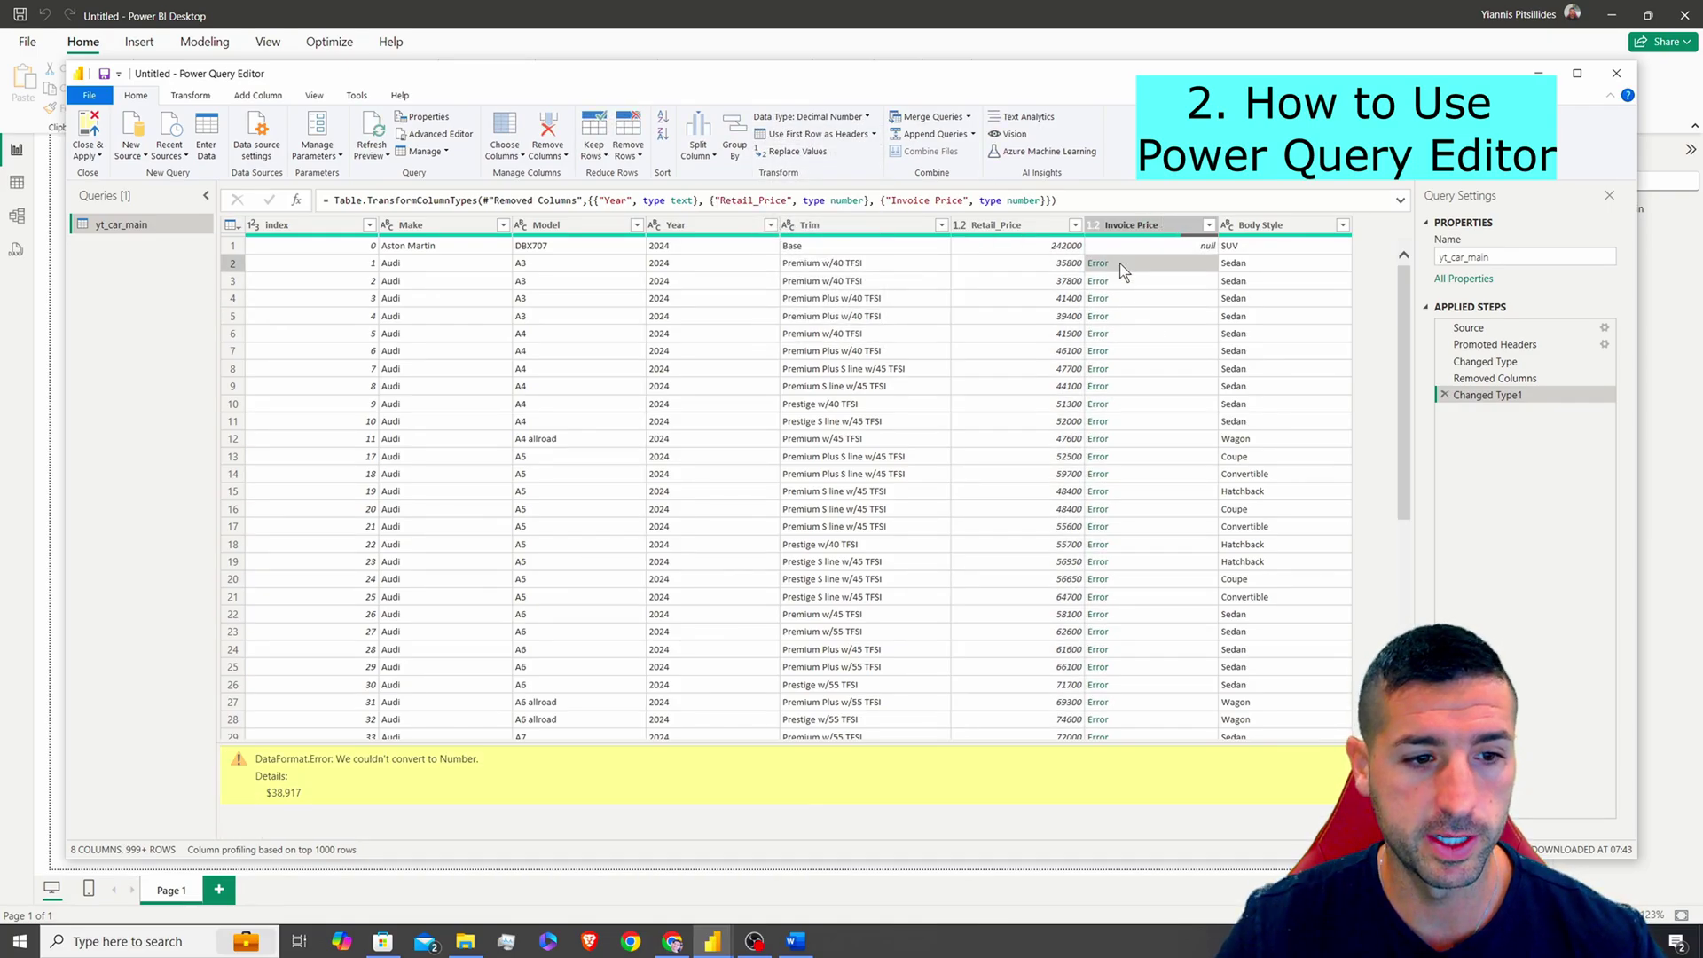
click(1137, 334)
click(1147, 369)
scroll(1159, 493, down, 6)
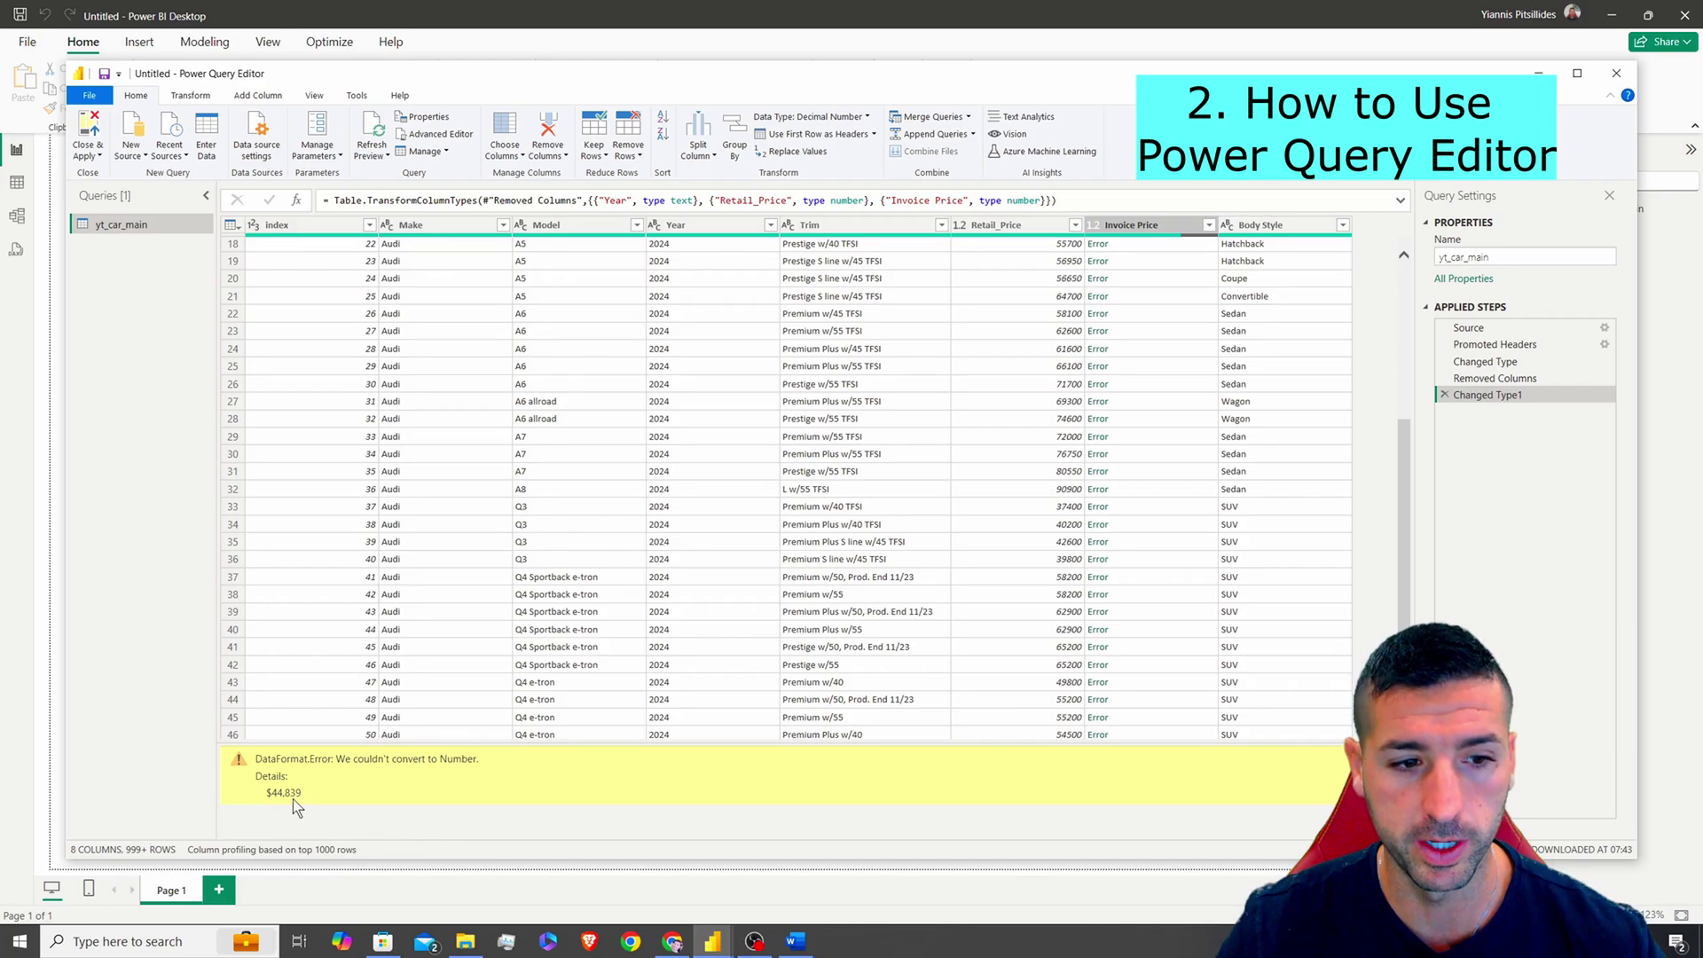
scroll(1113, 419, up, 6)
- Delete the latest data type change from the query's applied steps and check an Invoice Price value
click(1109, 227)
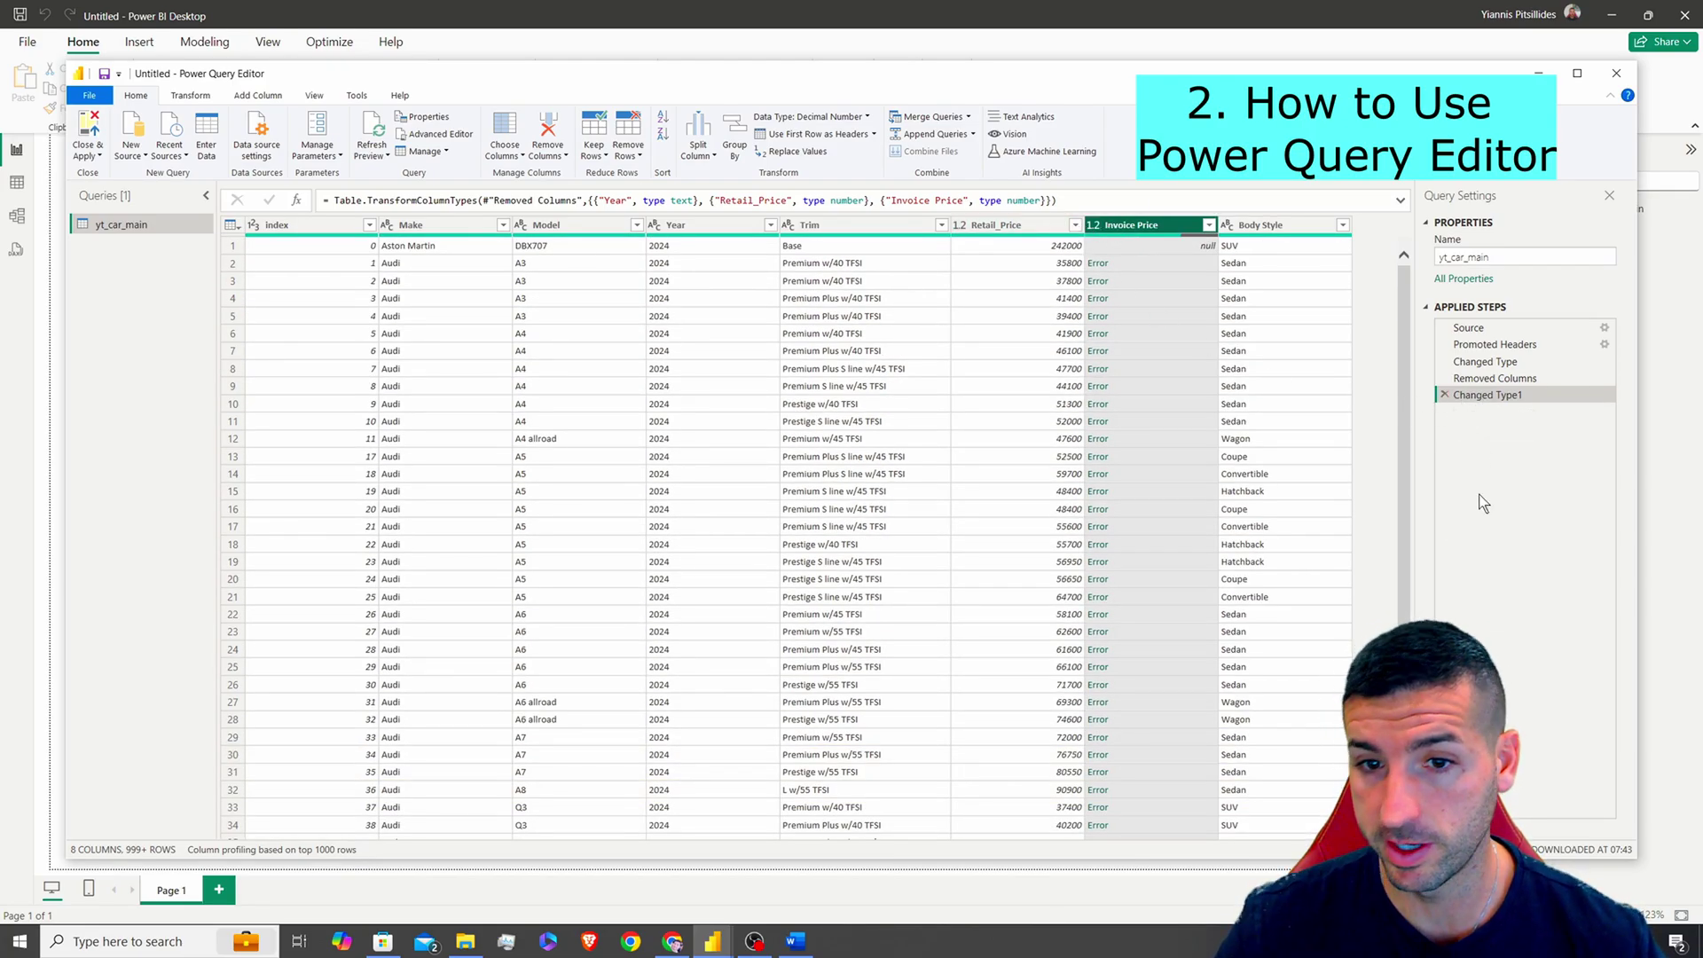
click(1445, 395)
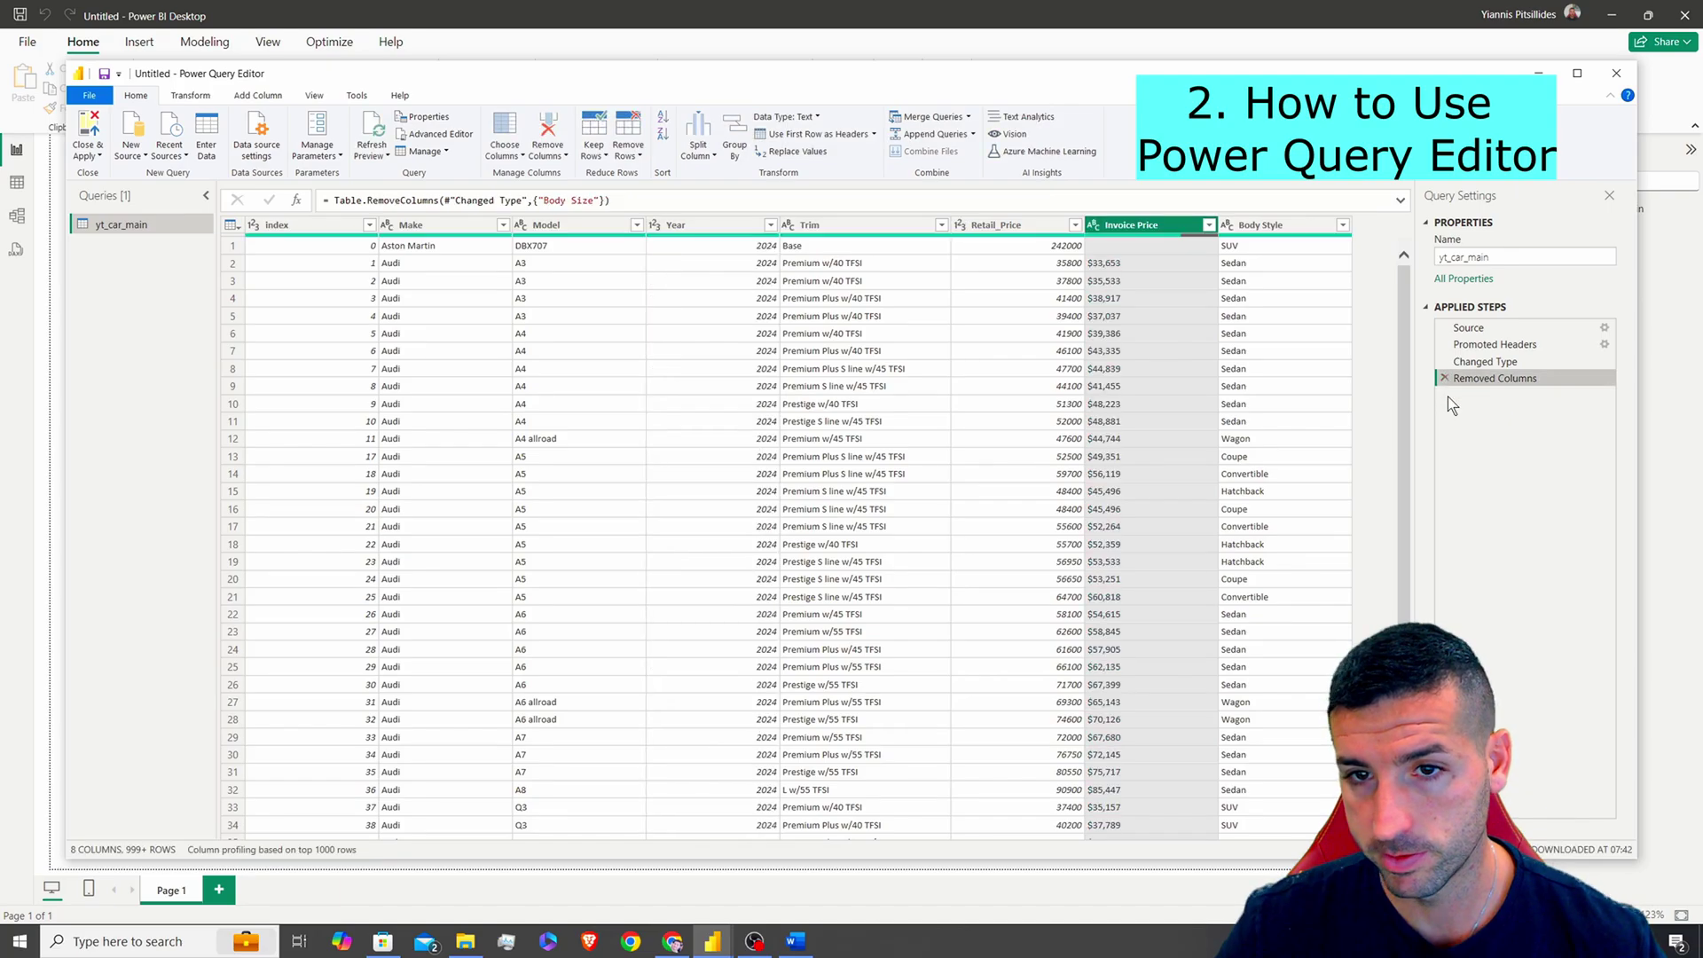
click(1107, 263)
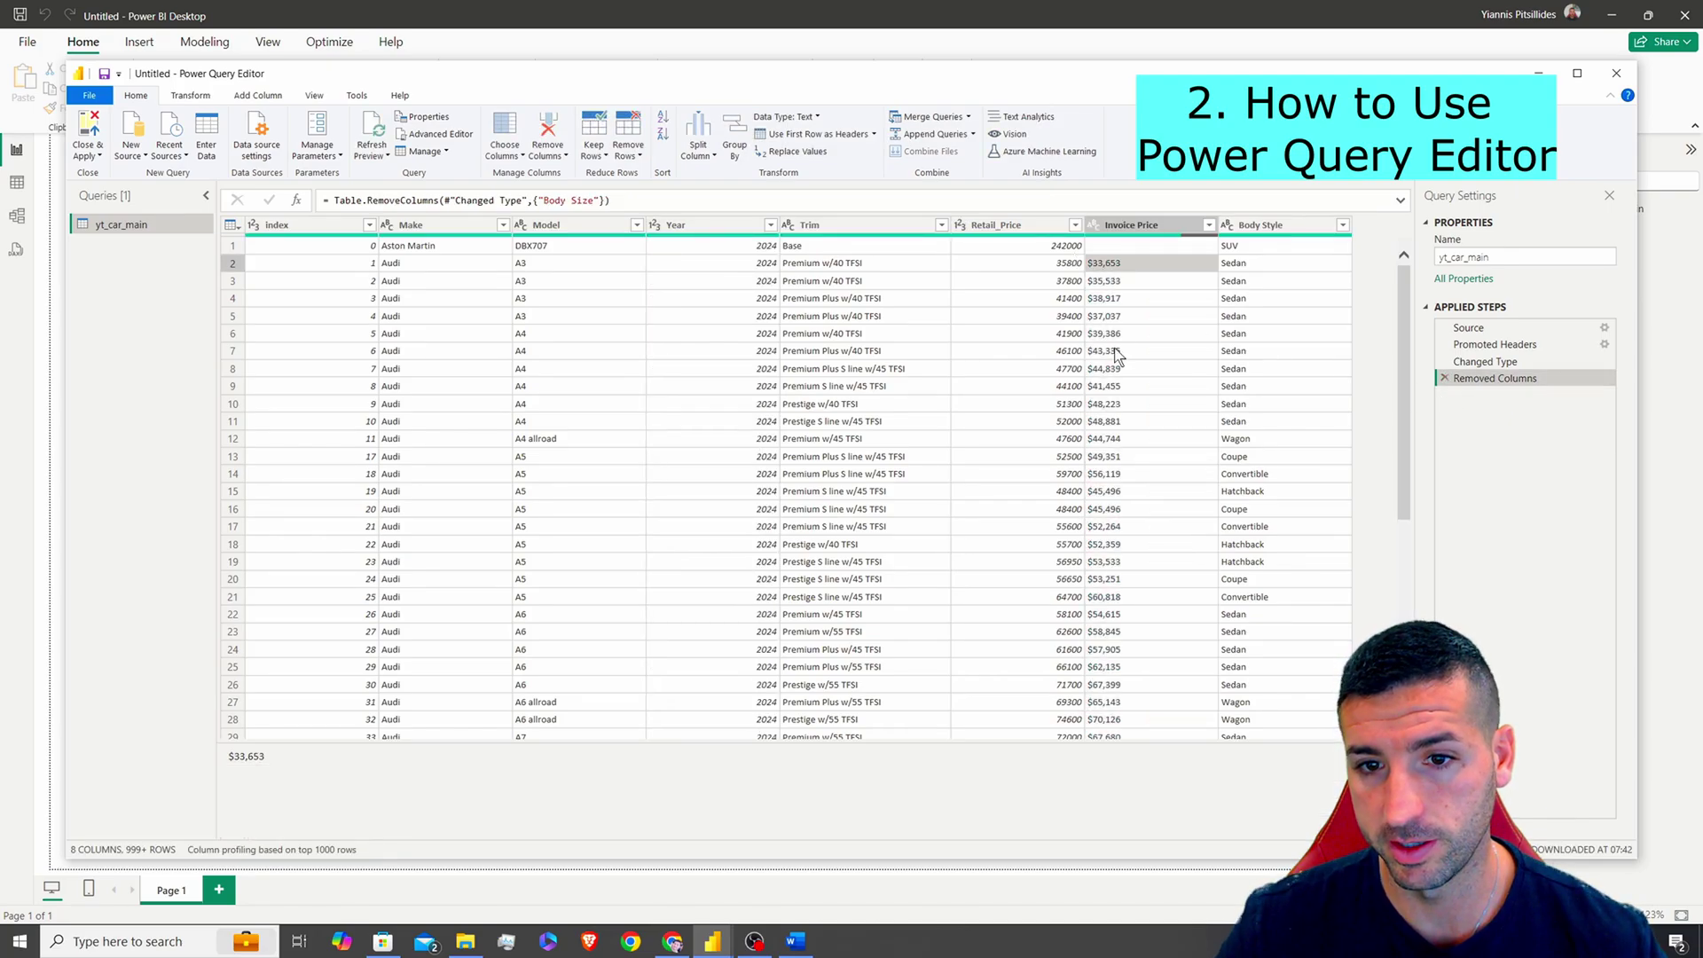
- Set only the Retail_Price column's data type to Decimal Number
click(1015, 225)
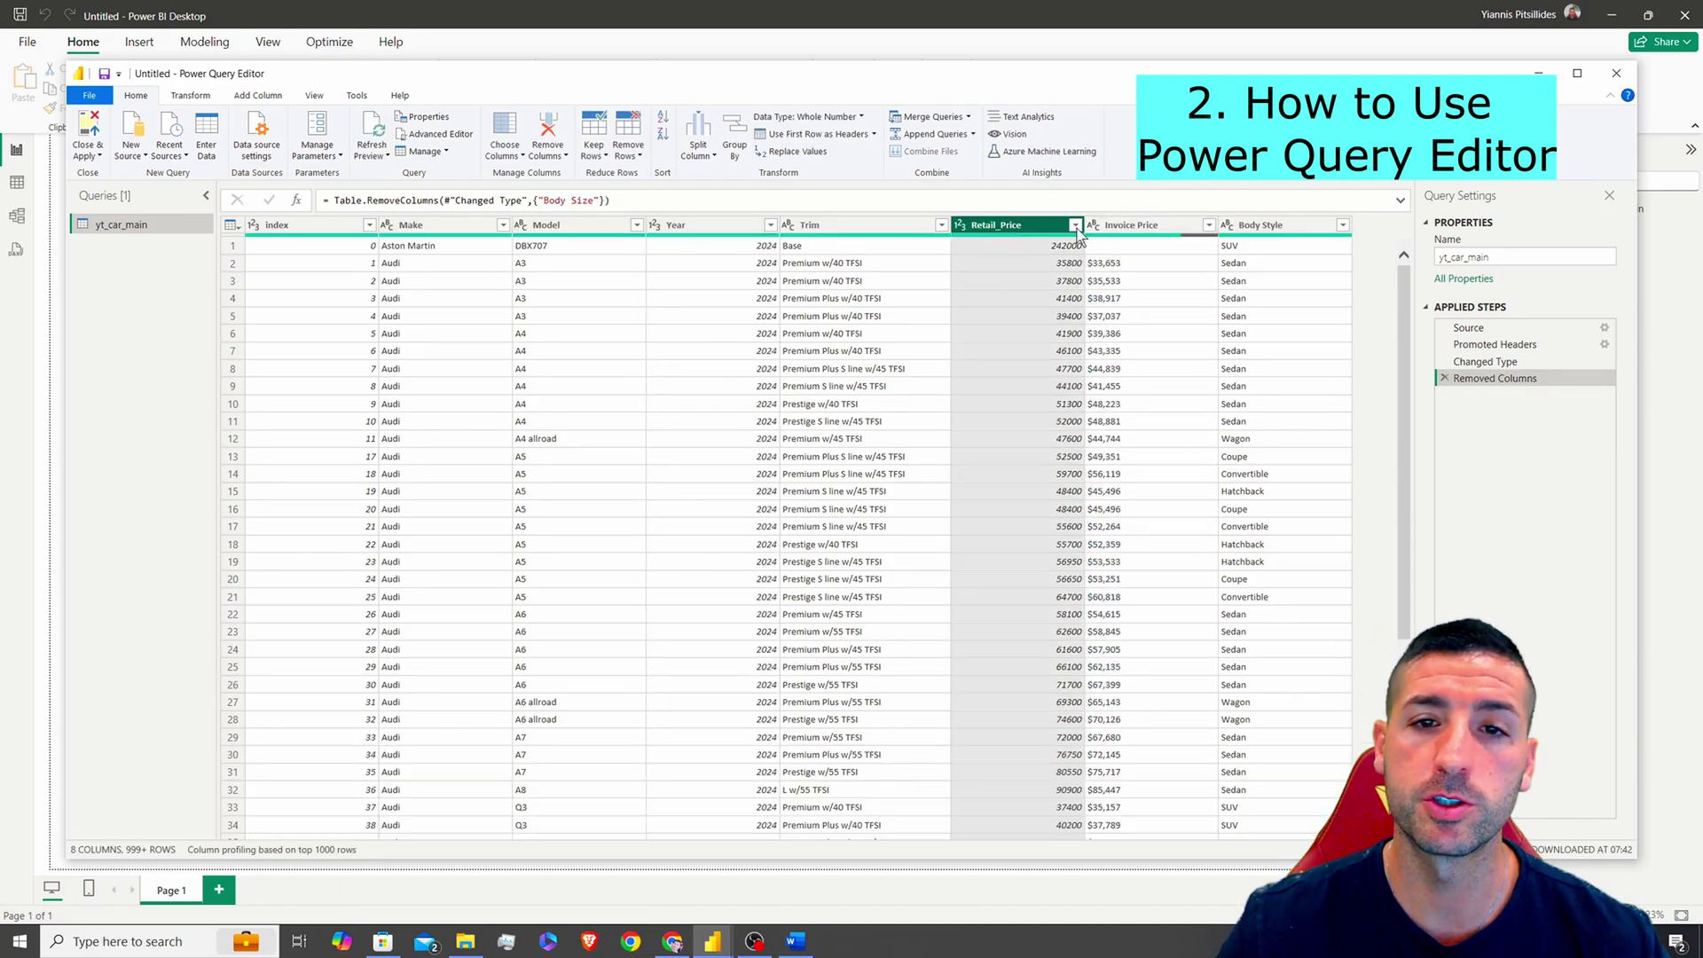
click(809, 117)
click(803, 151)
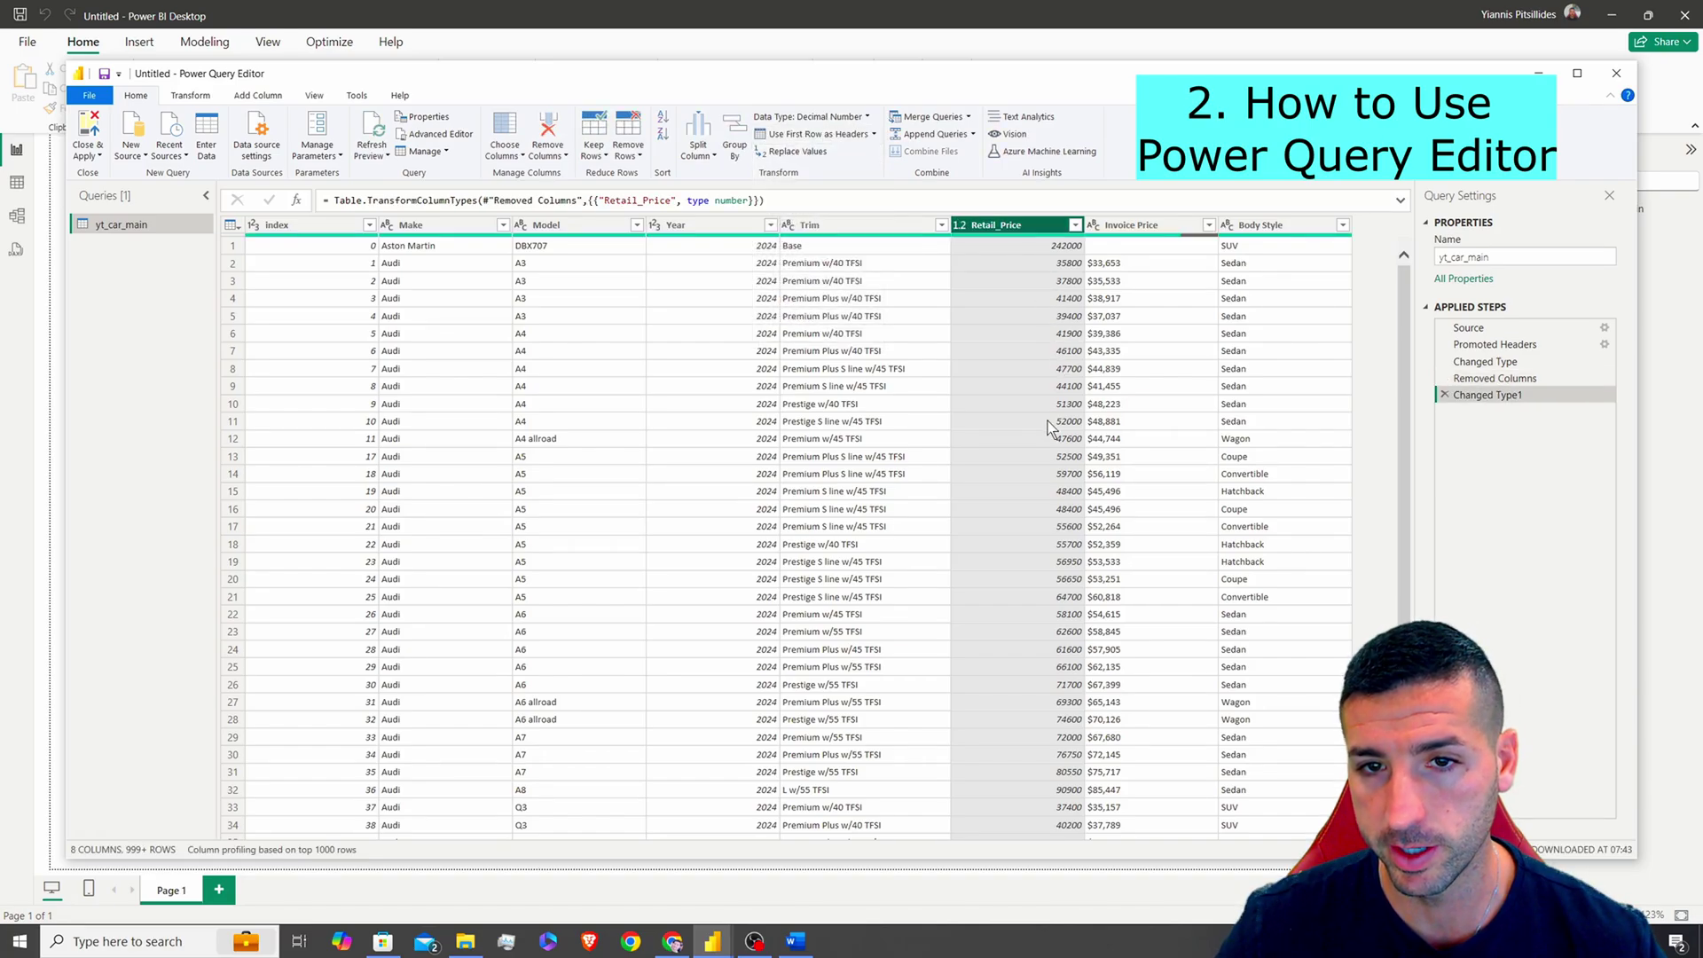
- Close the query editor with its changes applied and expand the field list of the yt_car_main table
click(1102, 369)
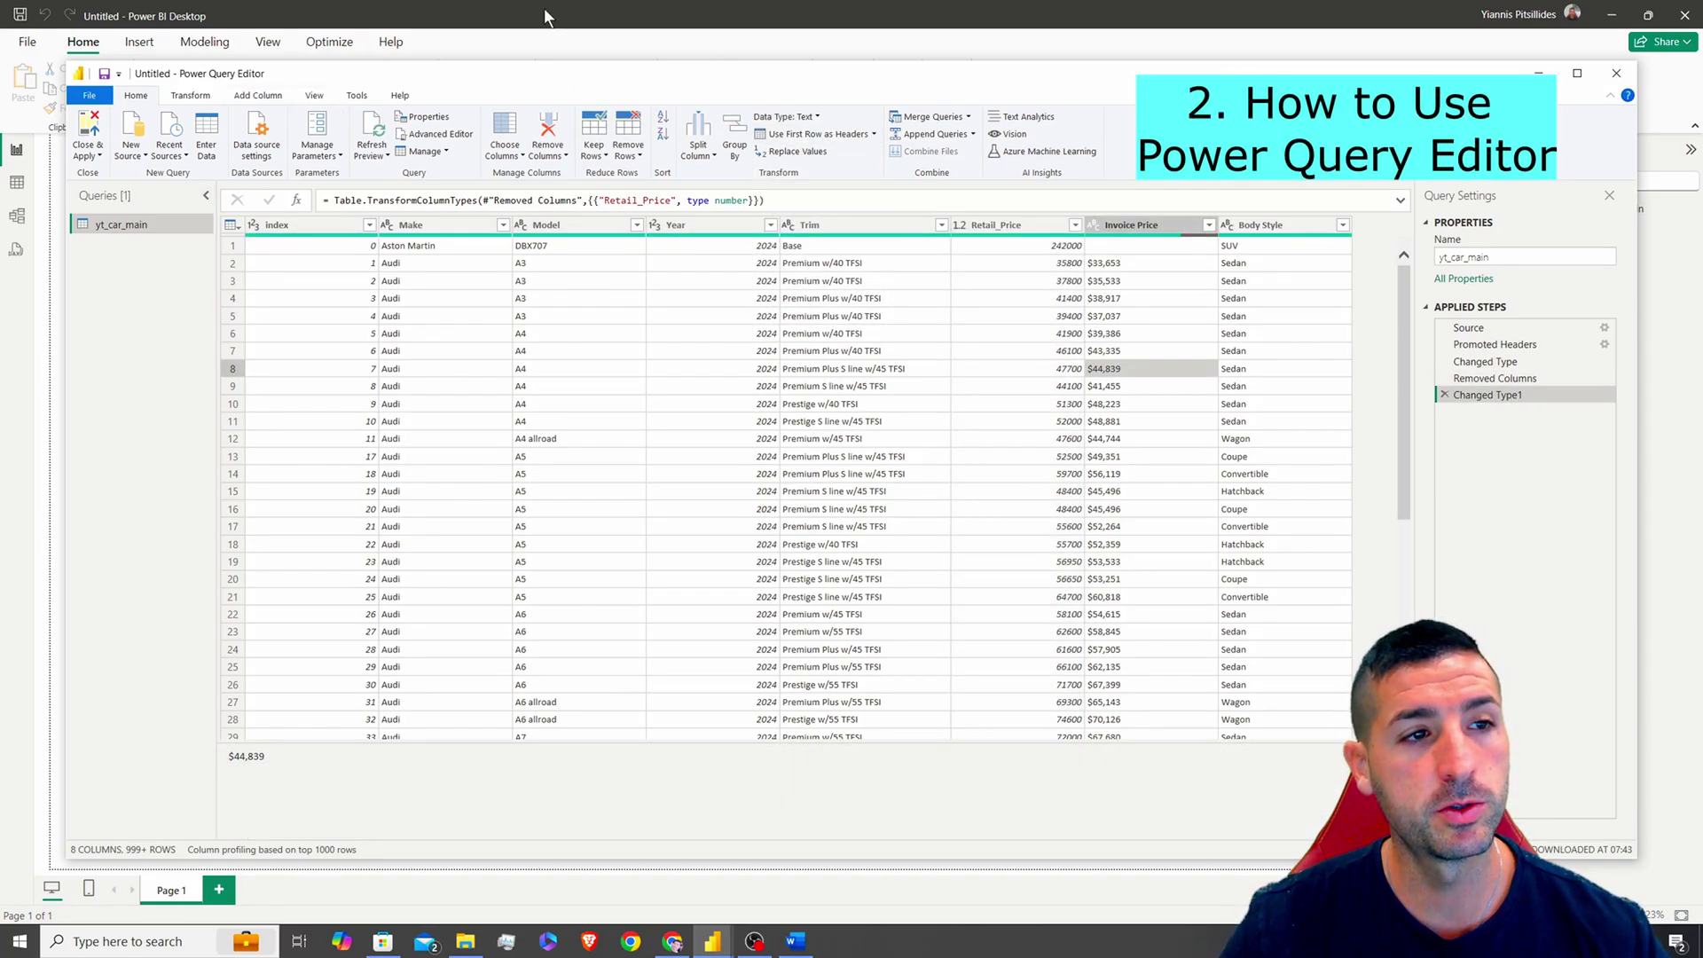
click(86, 133)
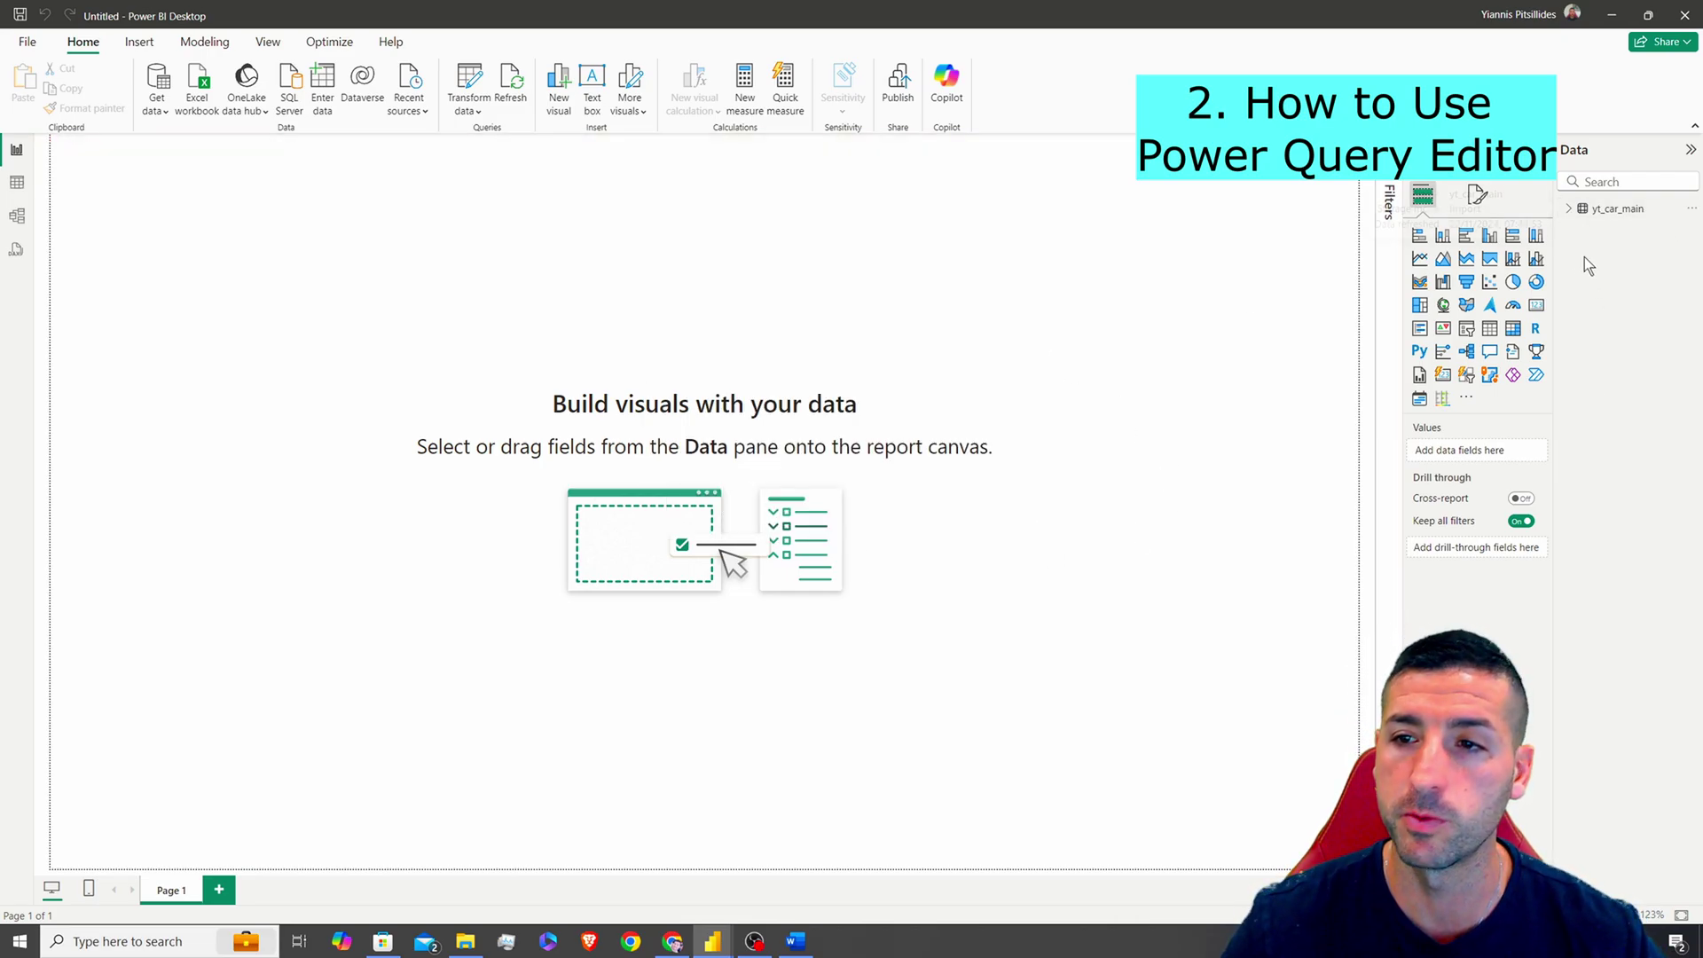
click(1572, 210)
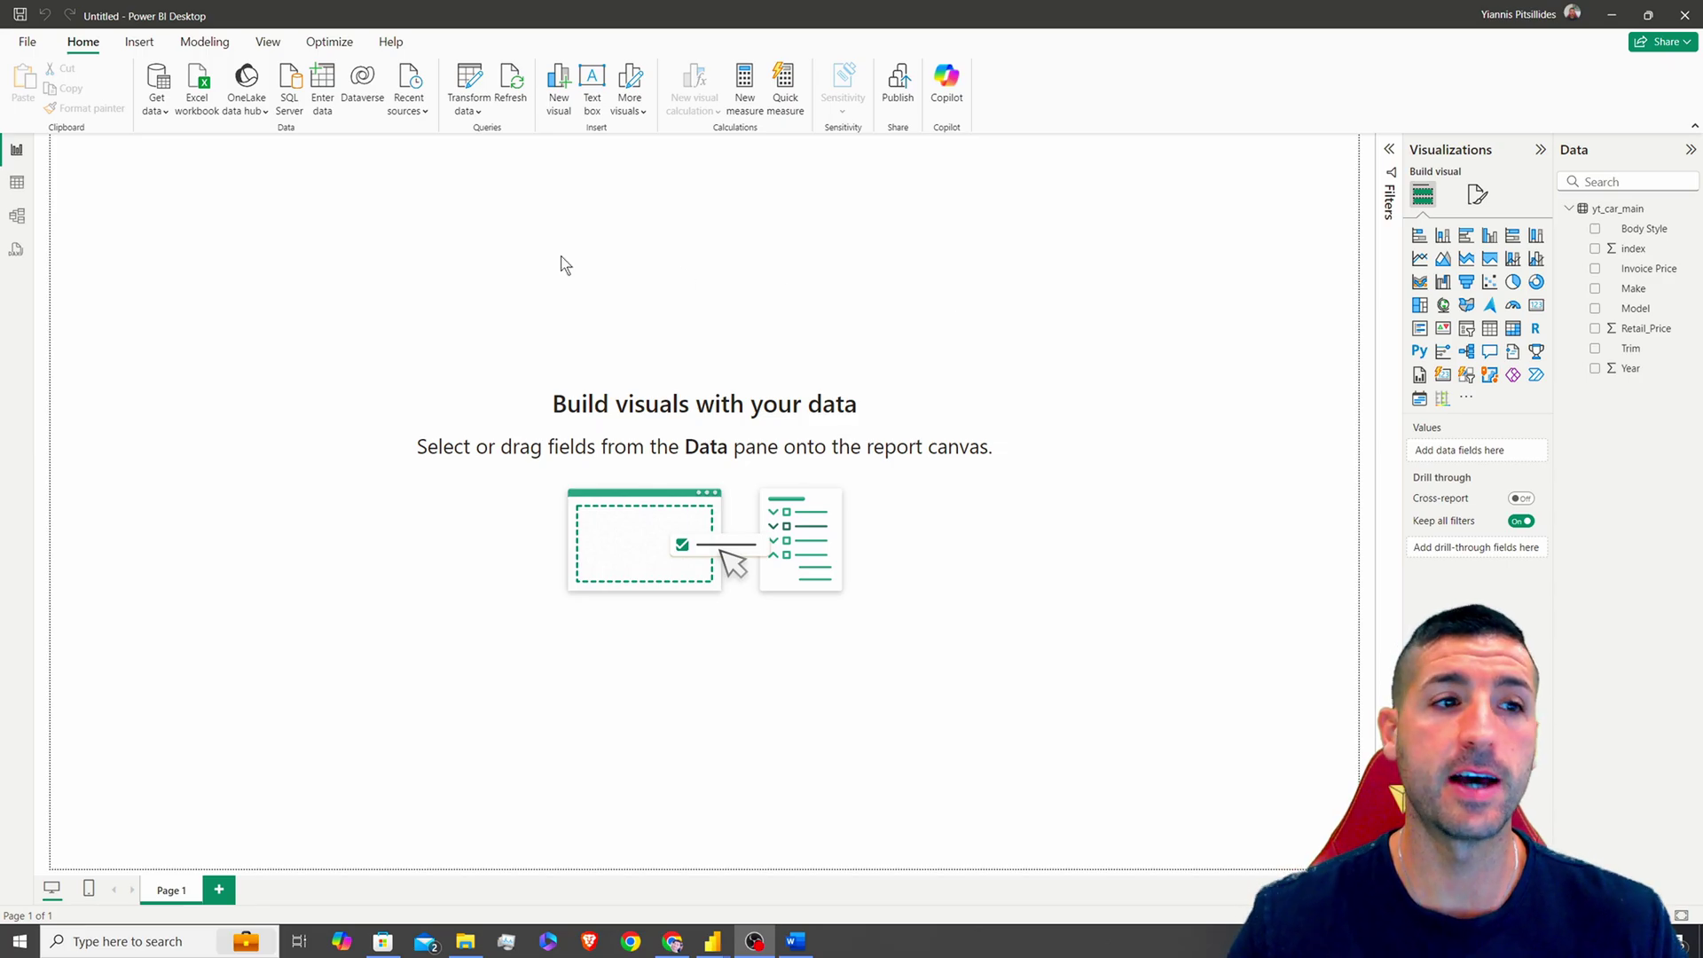
- In the model view, reposition the yt_car_main card and load yt_car_info.csv from the "27. Power BI Tutorial for Beginners" folder
click(18, 218)
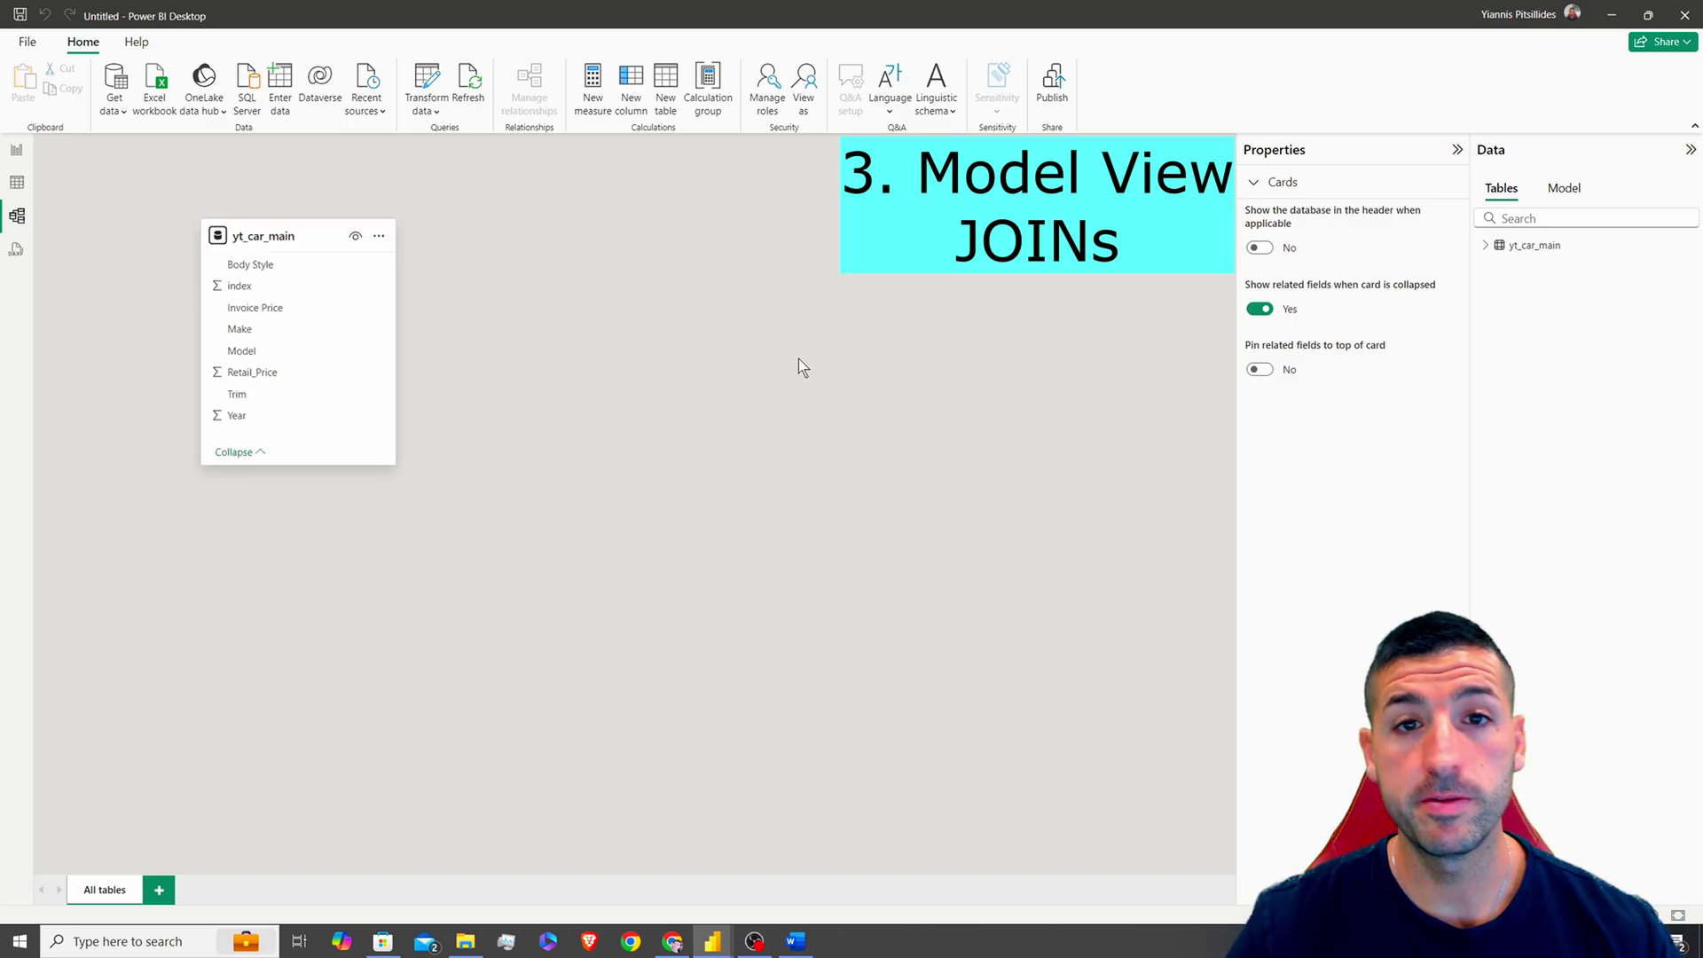
drag(257, 228, 329, 296)
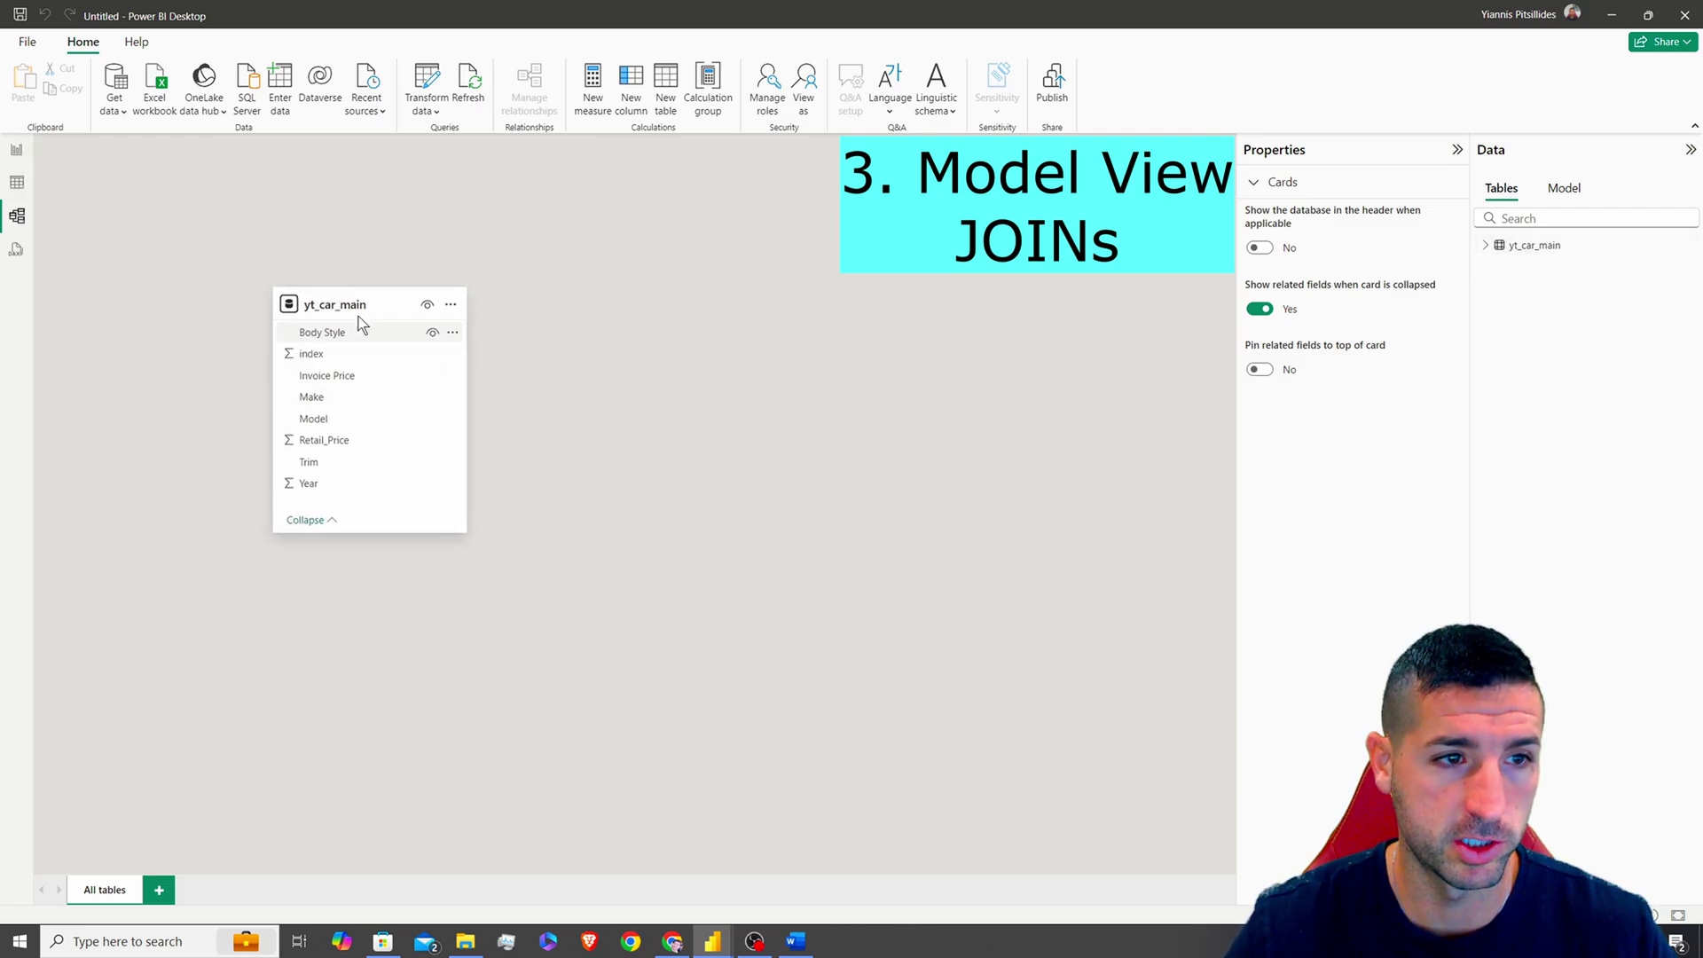
click(162, 108)
drag(705, 247, 778, 167)
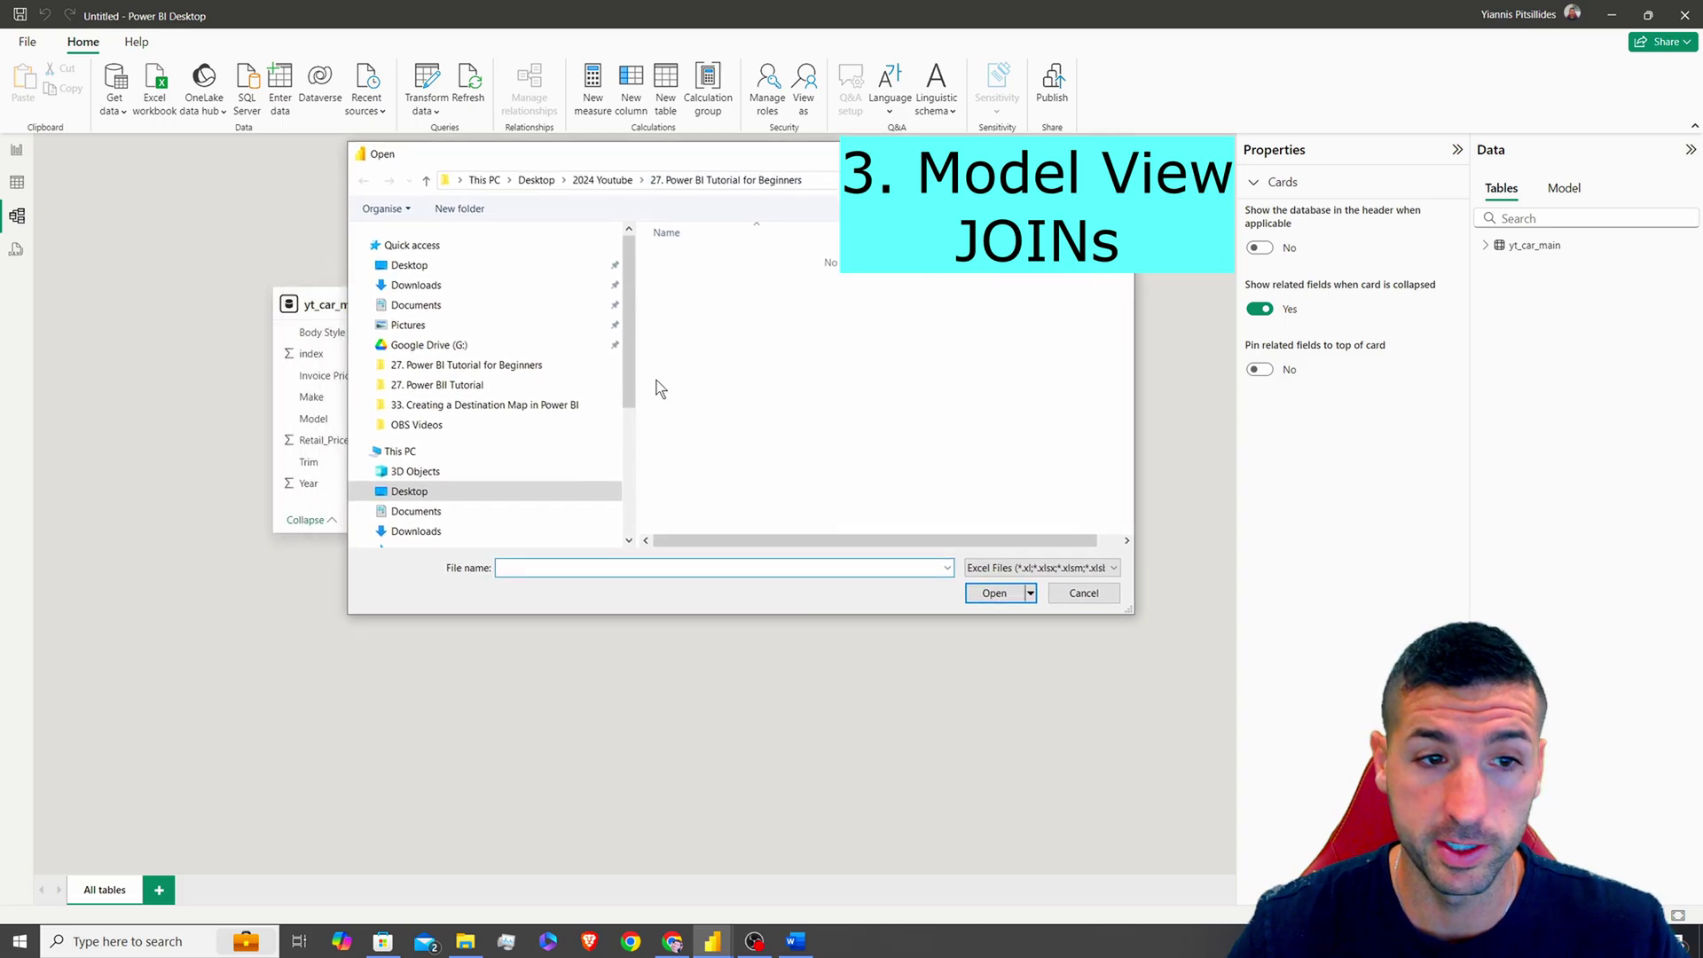
click(511, 366)
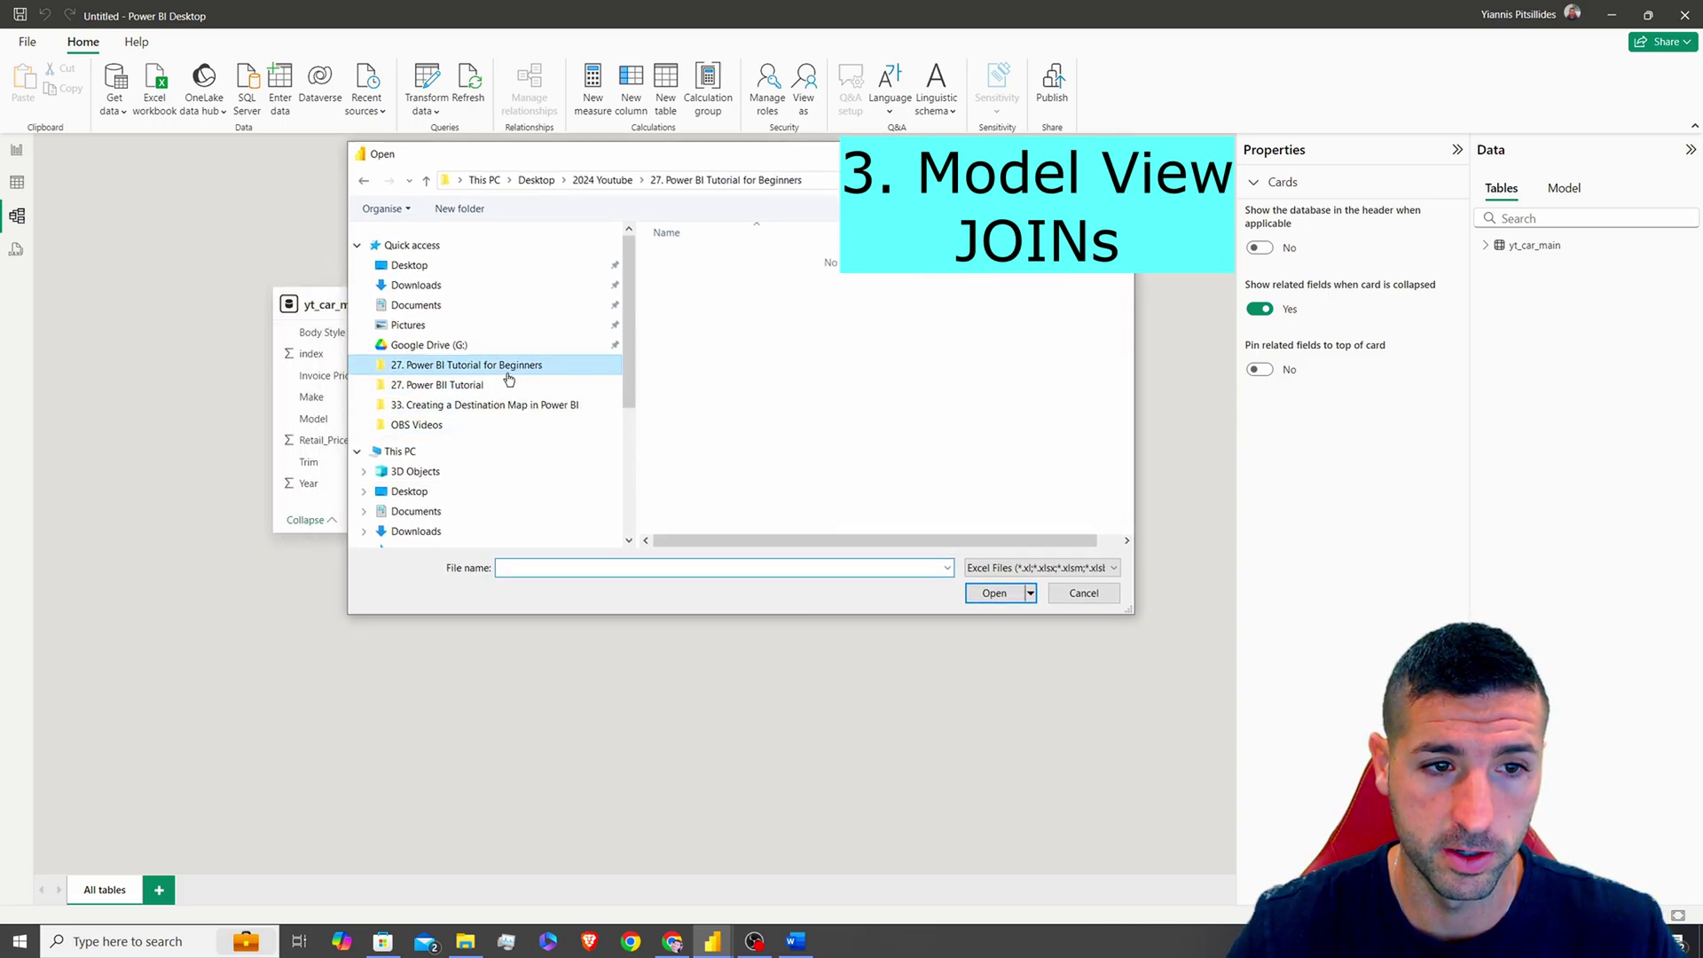
click(1043, 568)
click(1003, 596)
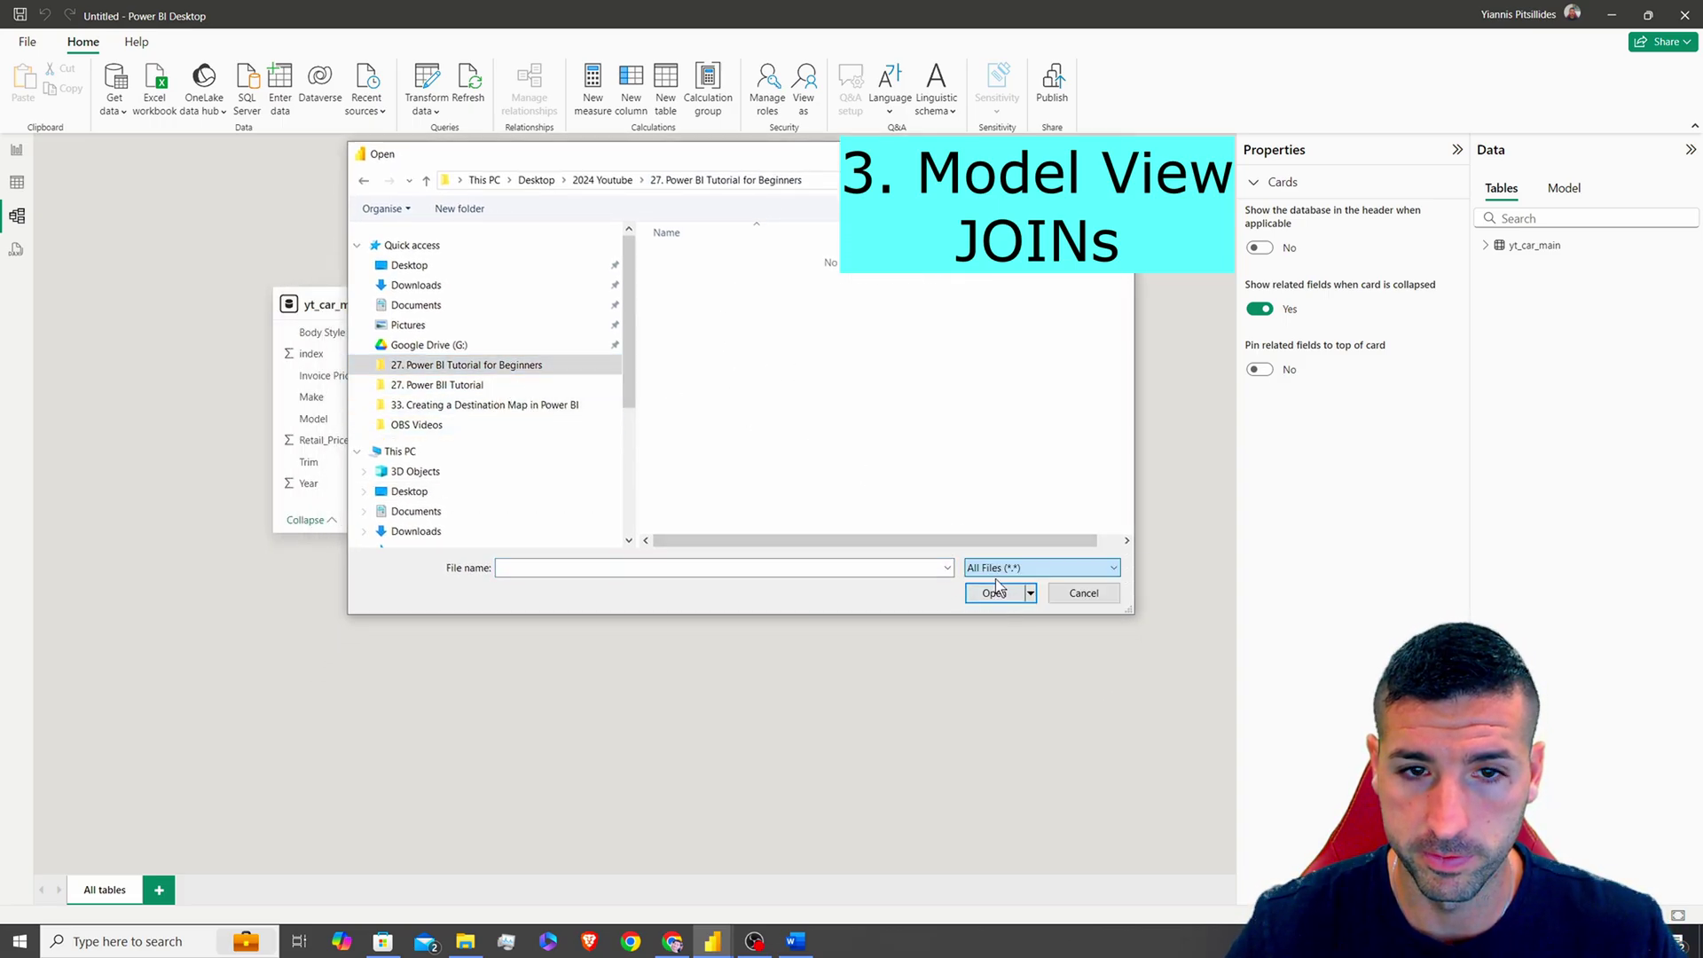
click(697, 329)
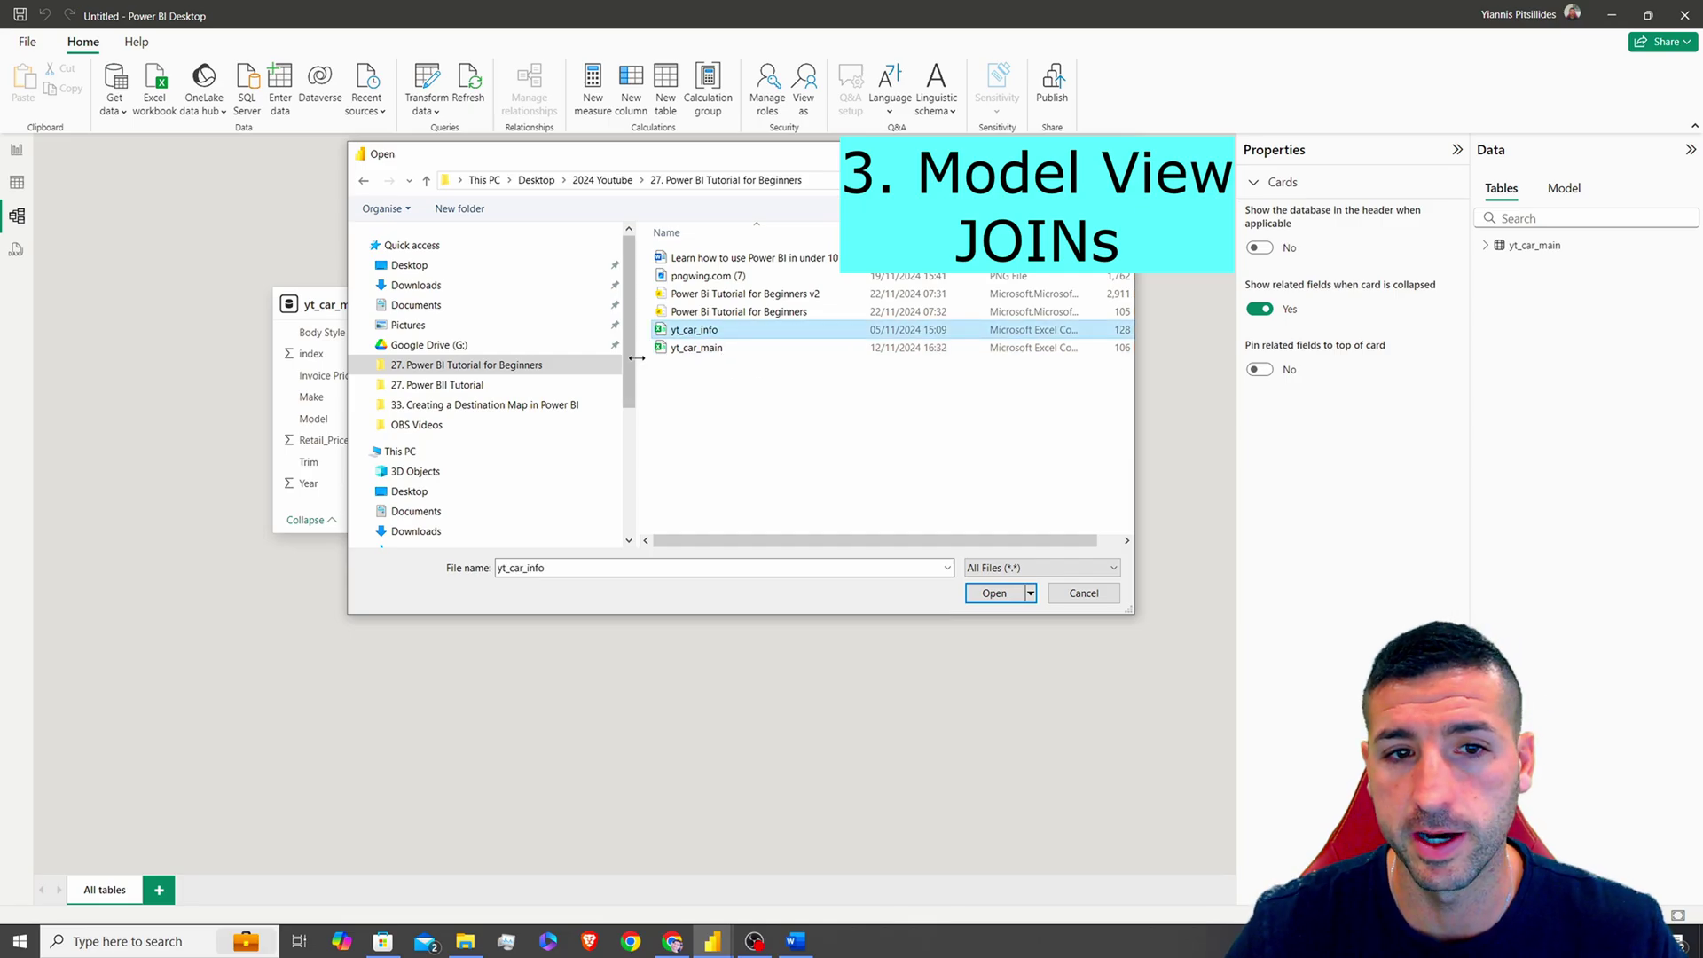
click(995, 593)
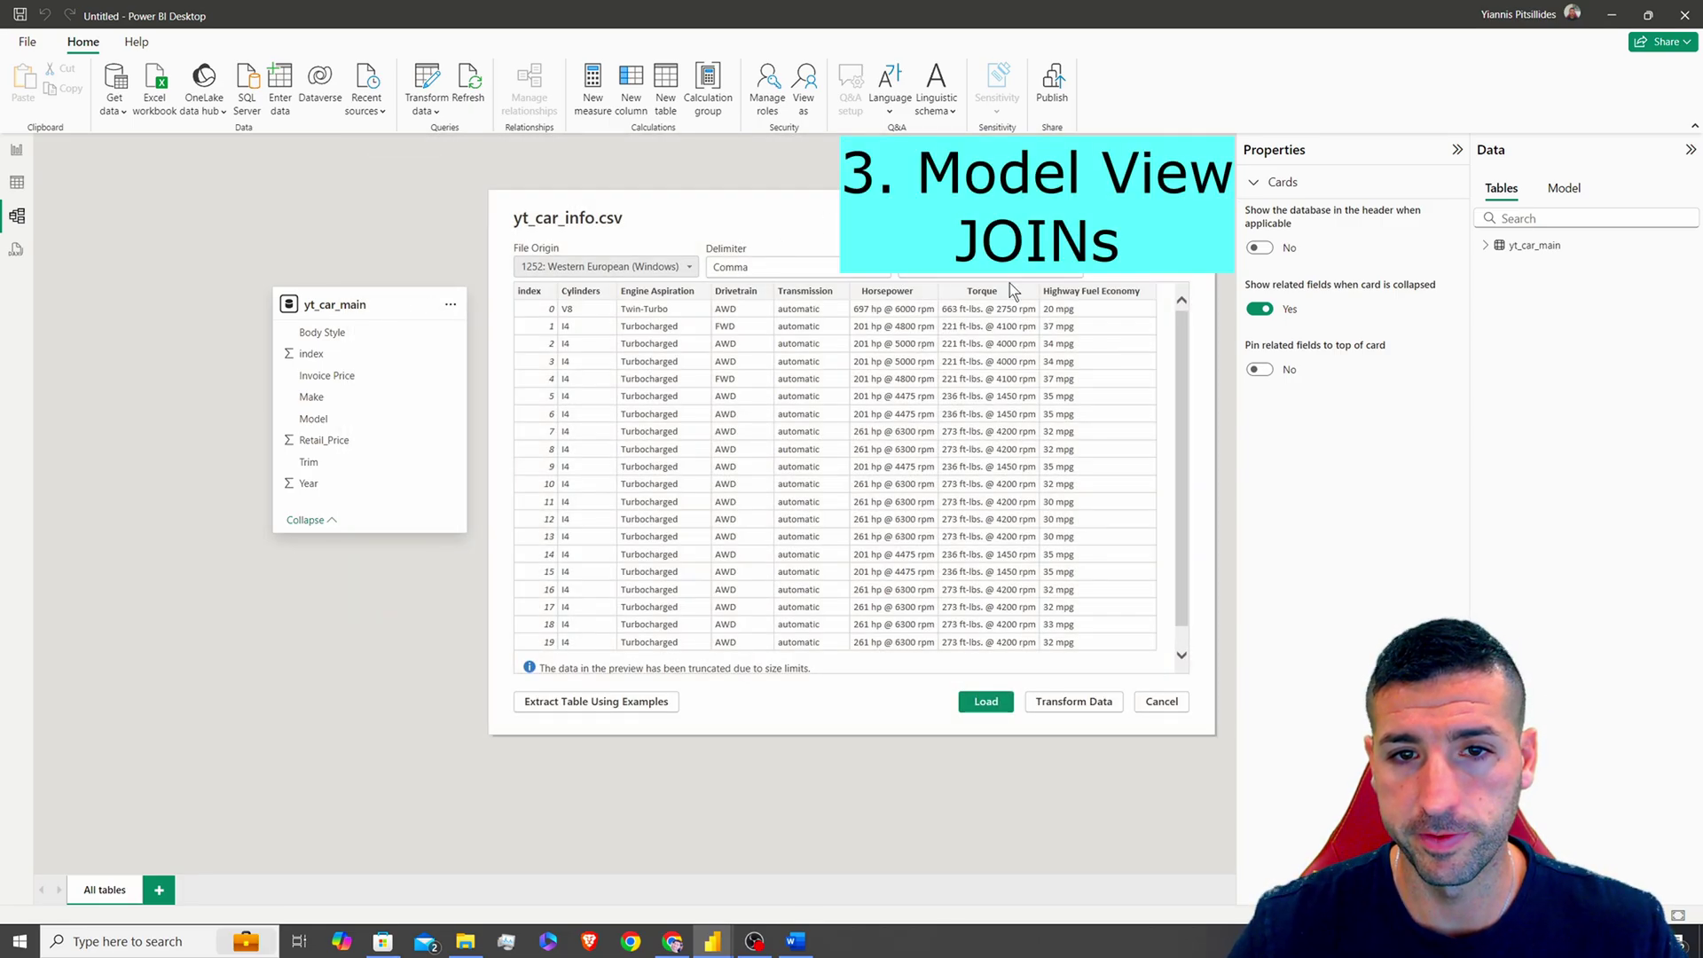
click(987, 701)
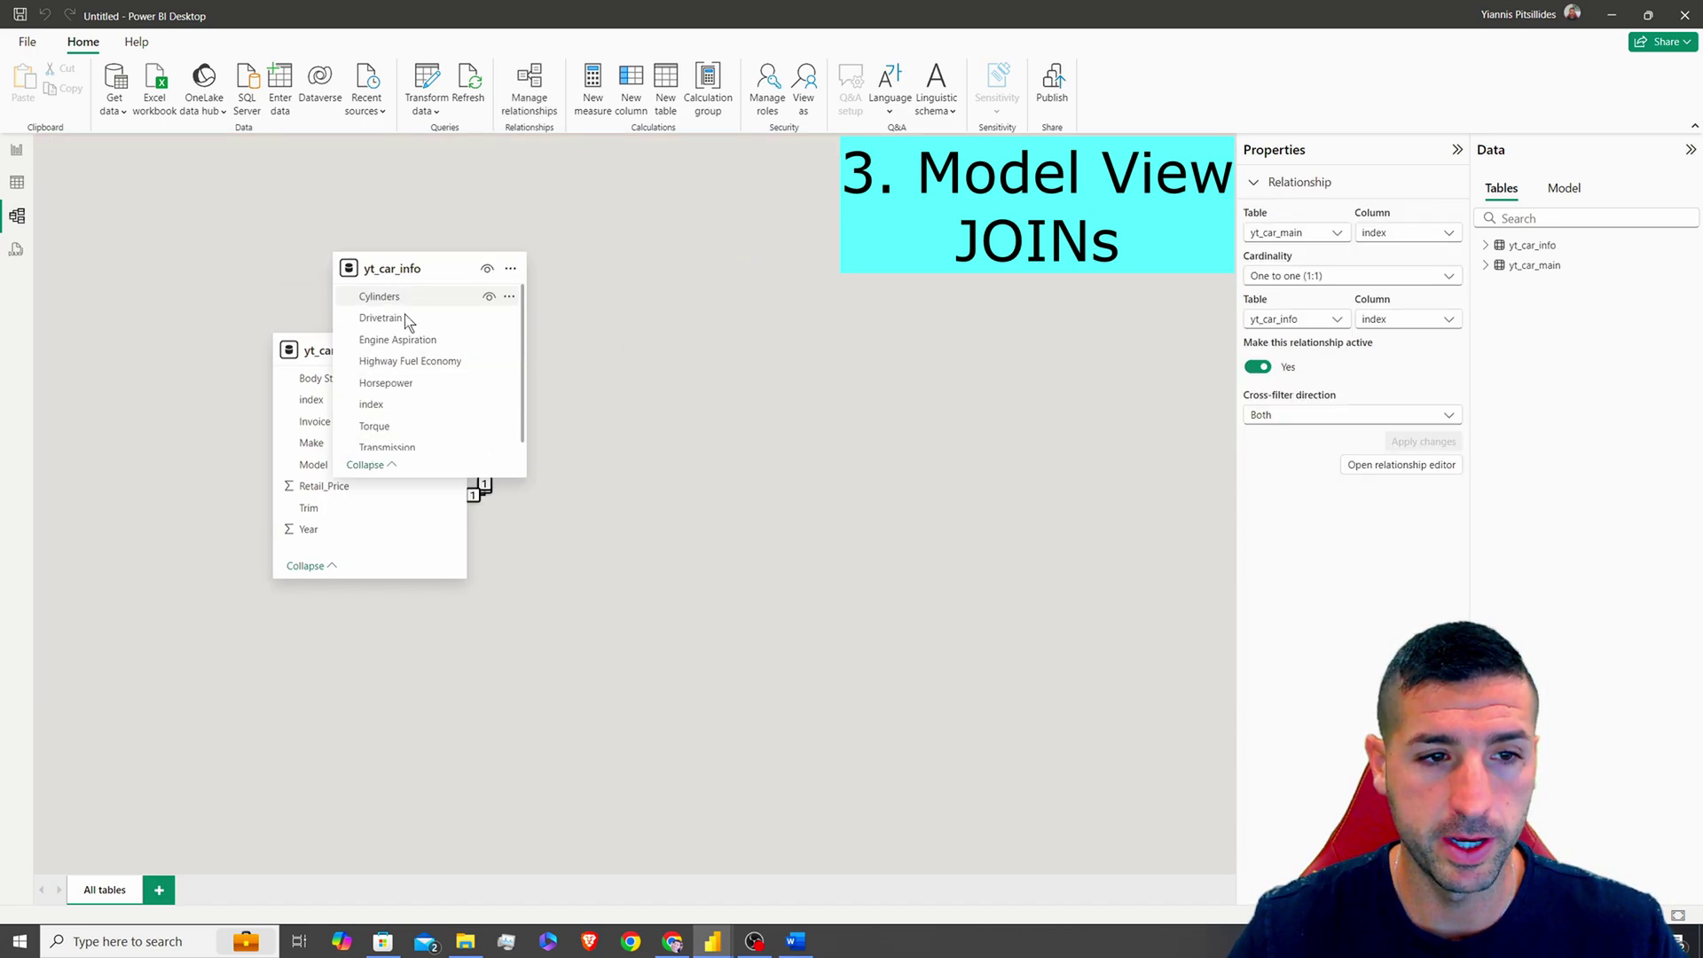
- Move the yt_car_info card clear of yt_car_main and delete the automatically created relationship between the two tables
drag(411, 276, 795, 358)
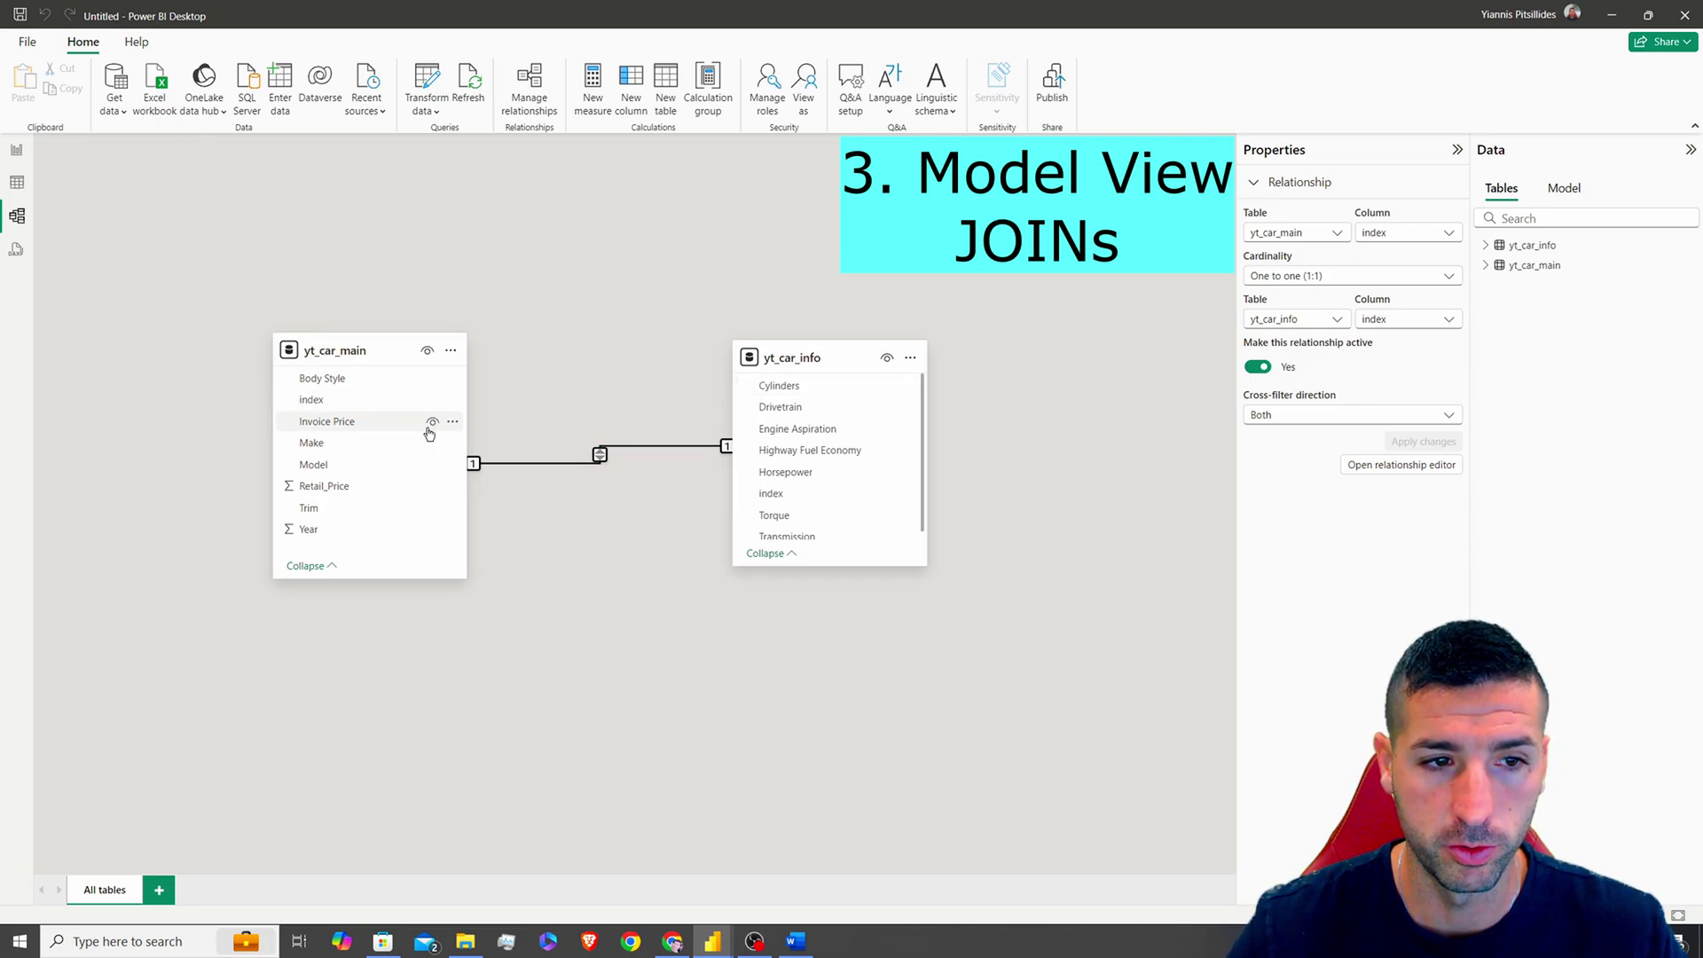
right_click(578, 463)
click(611, 479)
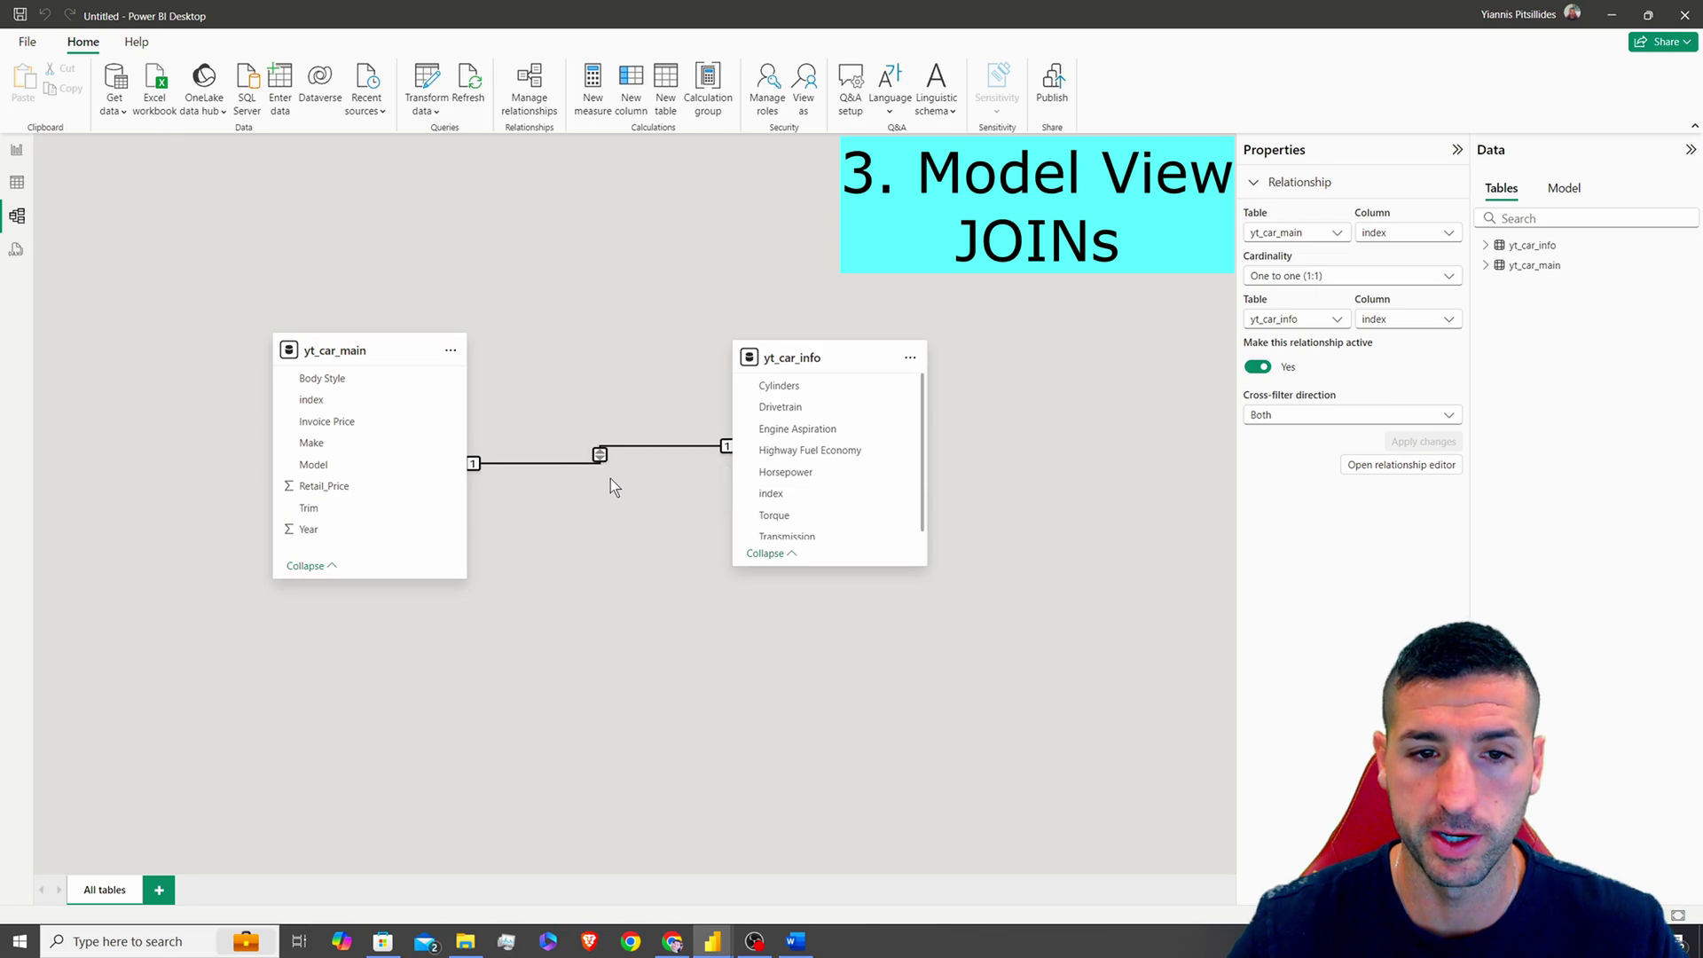
key(Return)
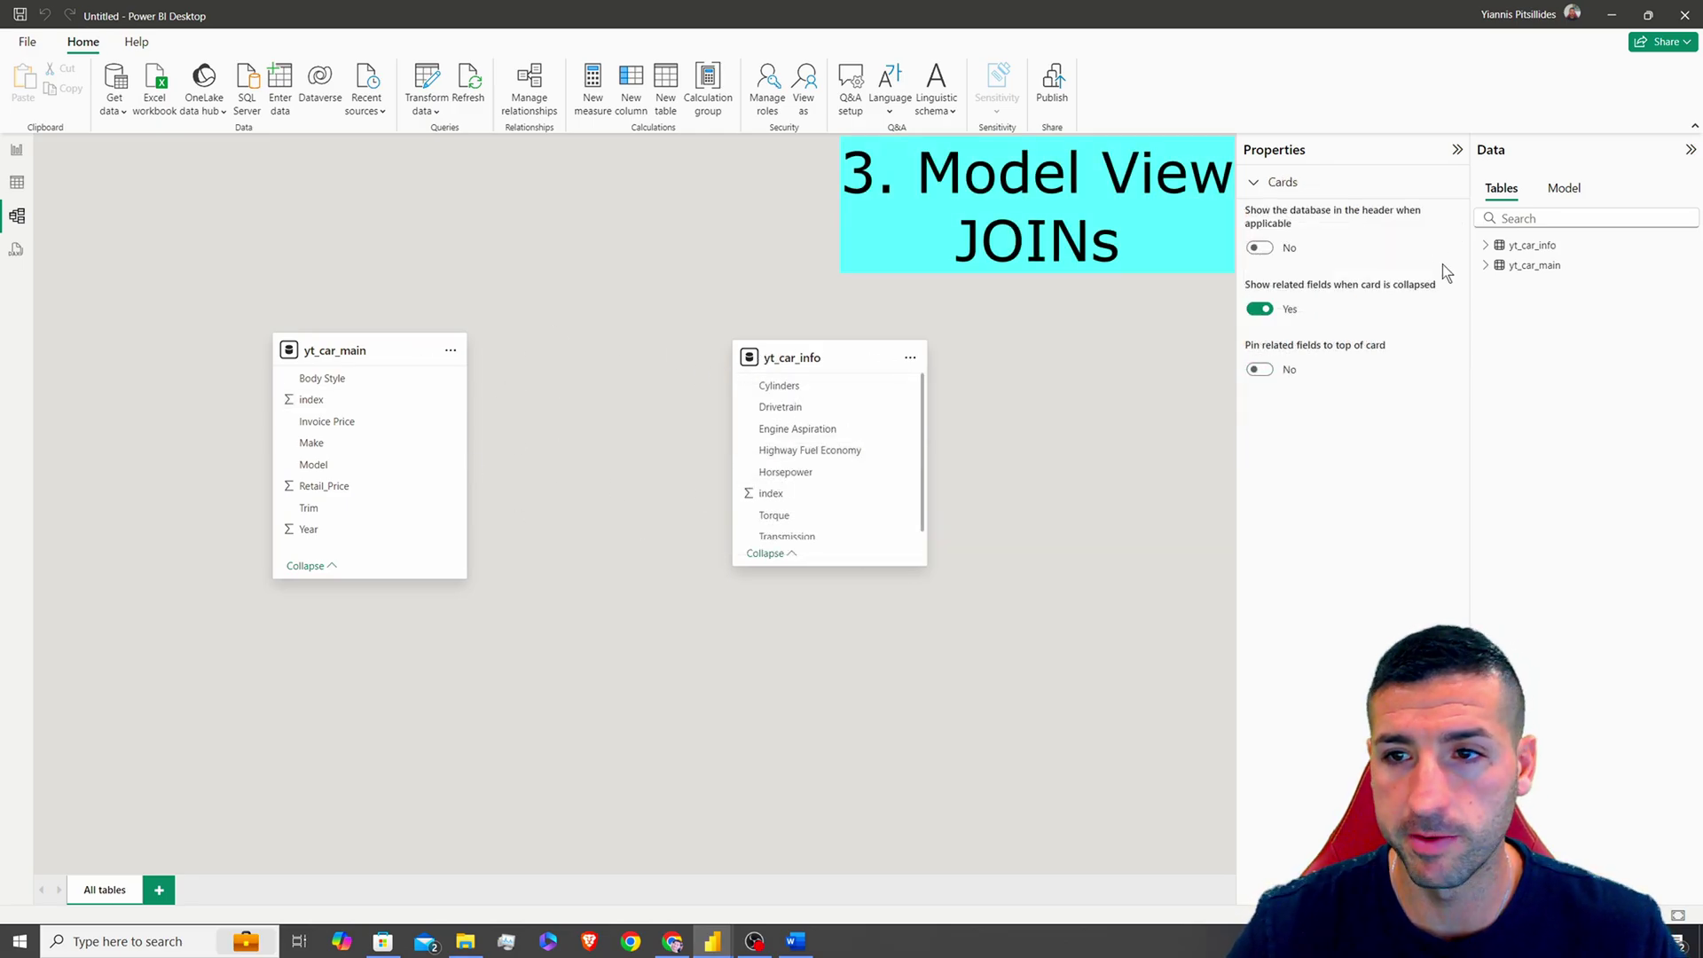
scroll(859, 487, down, 1)
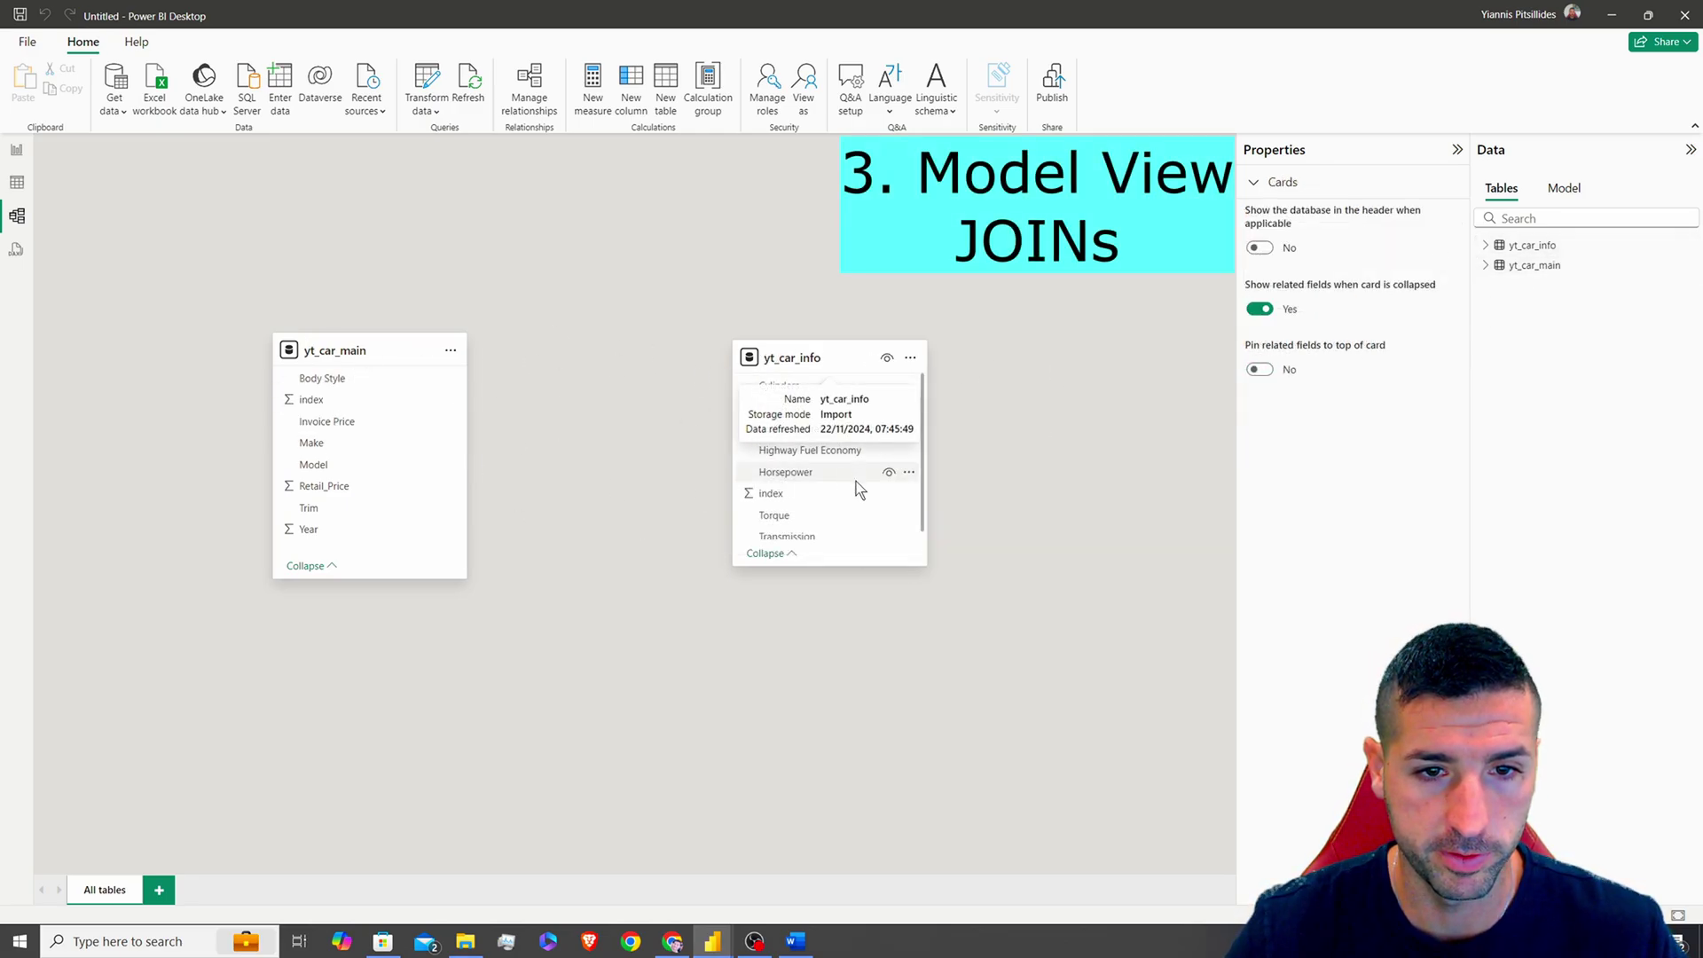
- Compare the rows of yt_car_info and yt_car_main in the table view, examining the index column of each
click(16, 184)
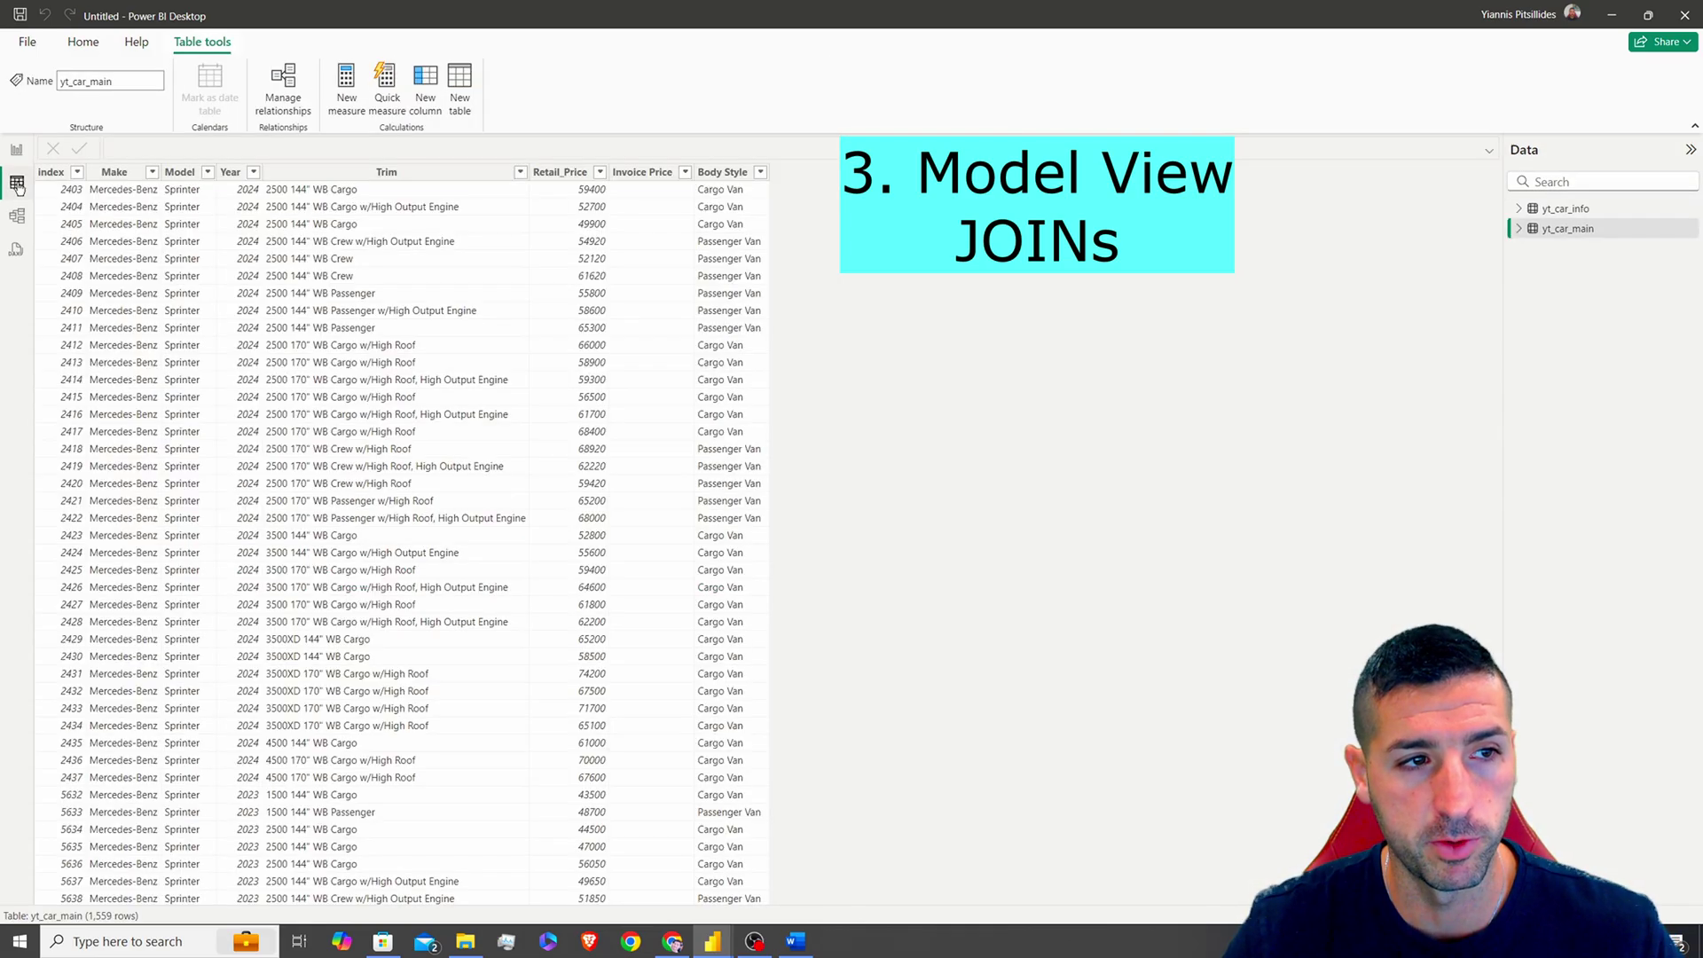
click(1585, 211)
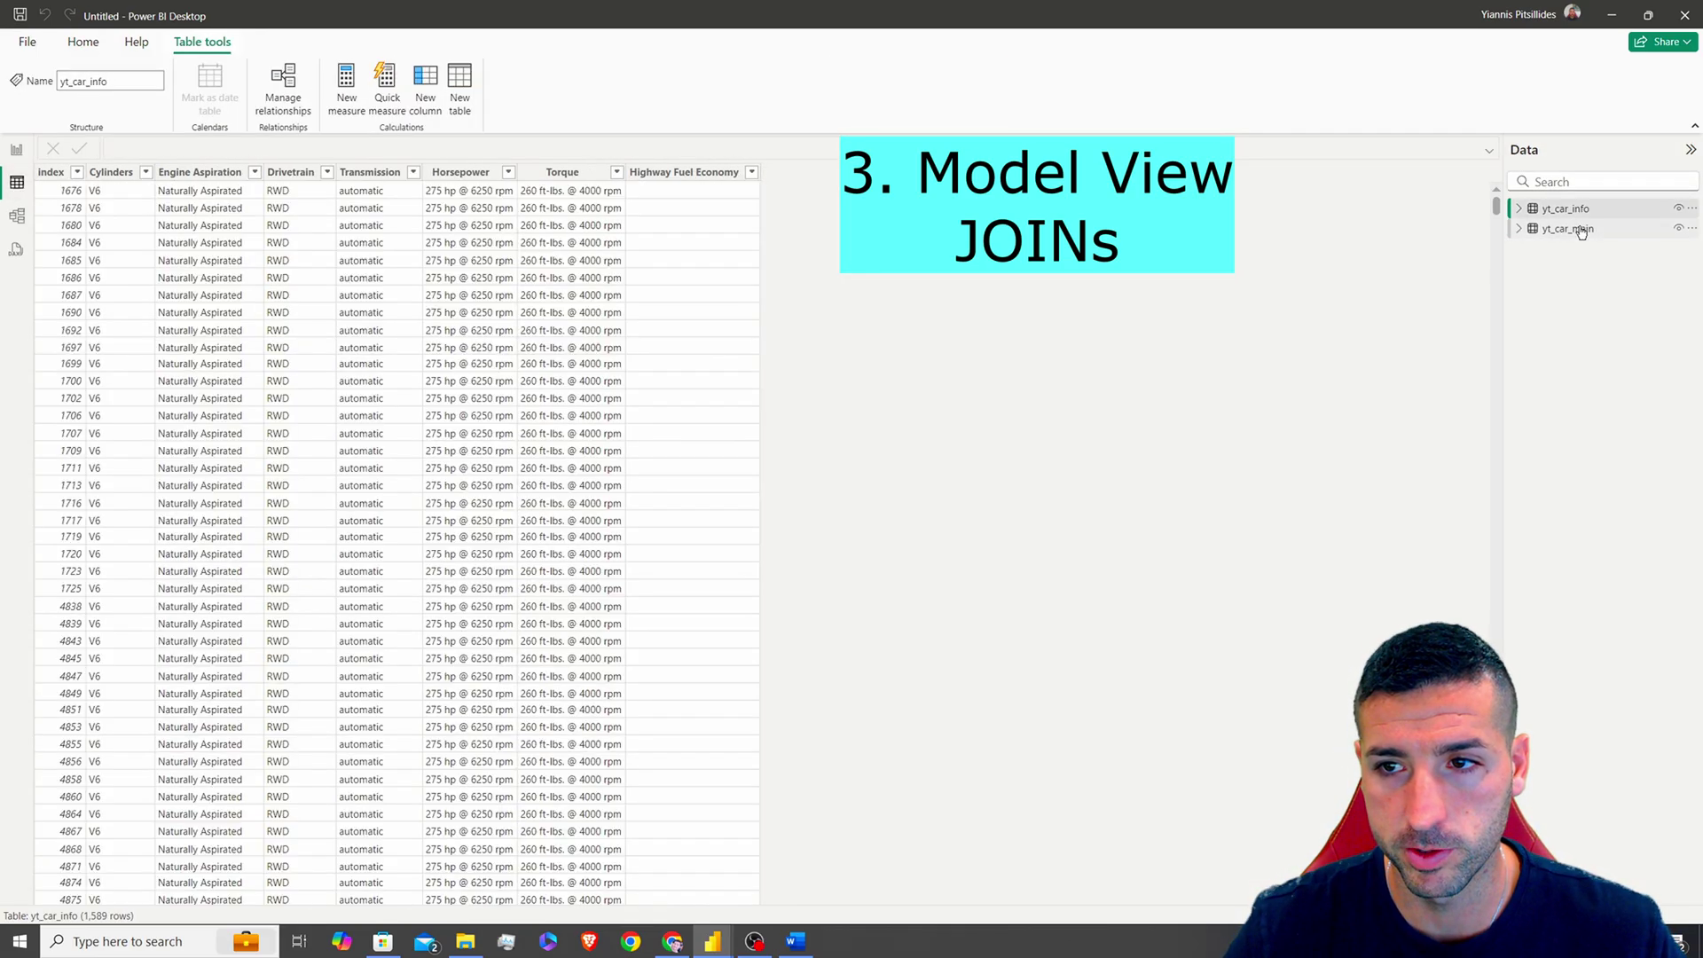
click(1579, 232)
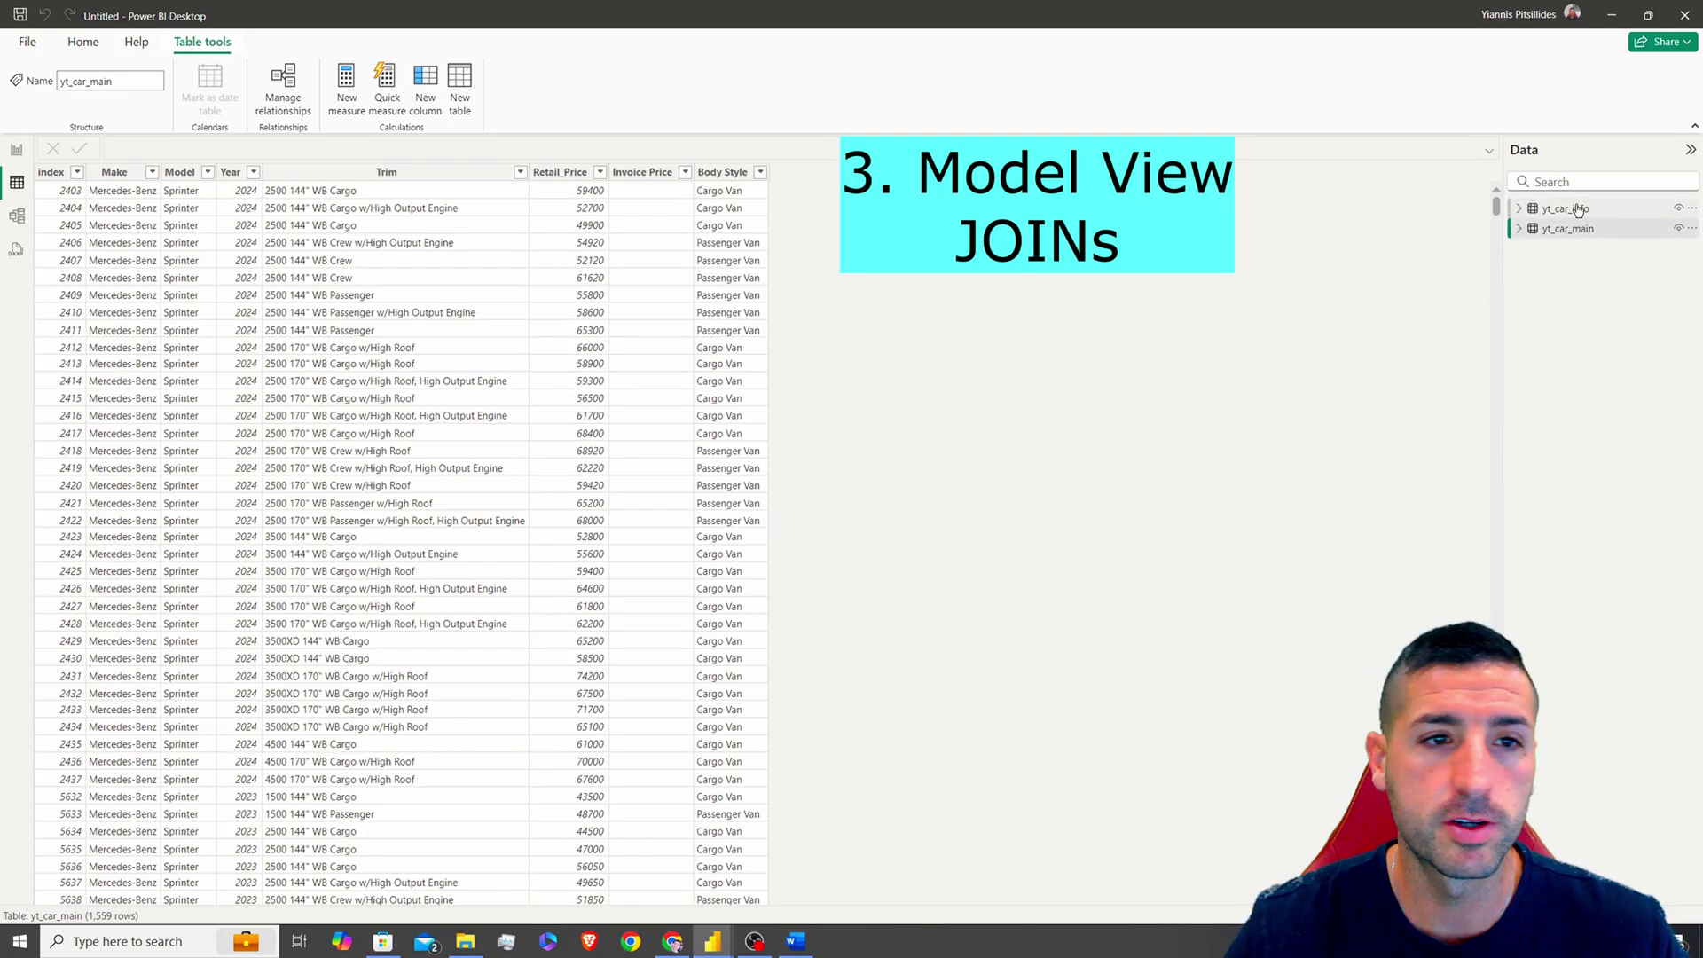
click(1578, 210)
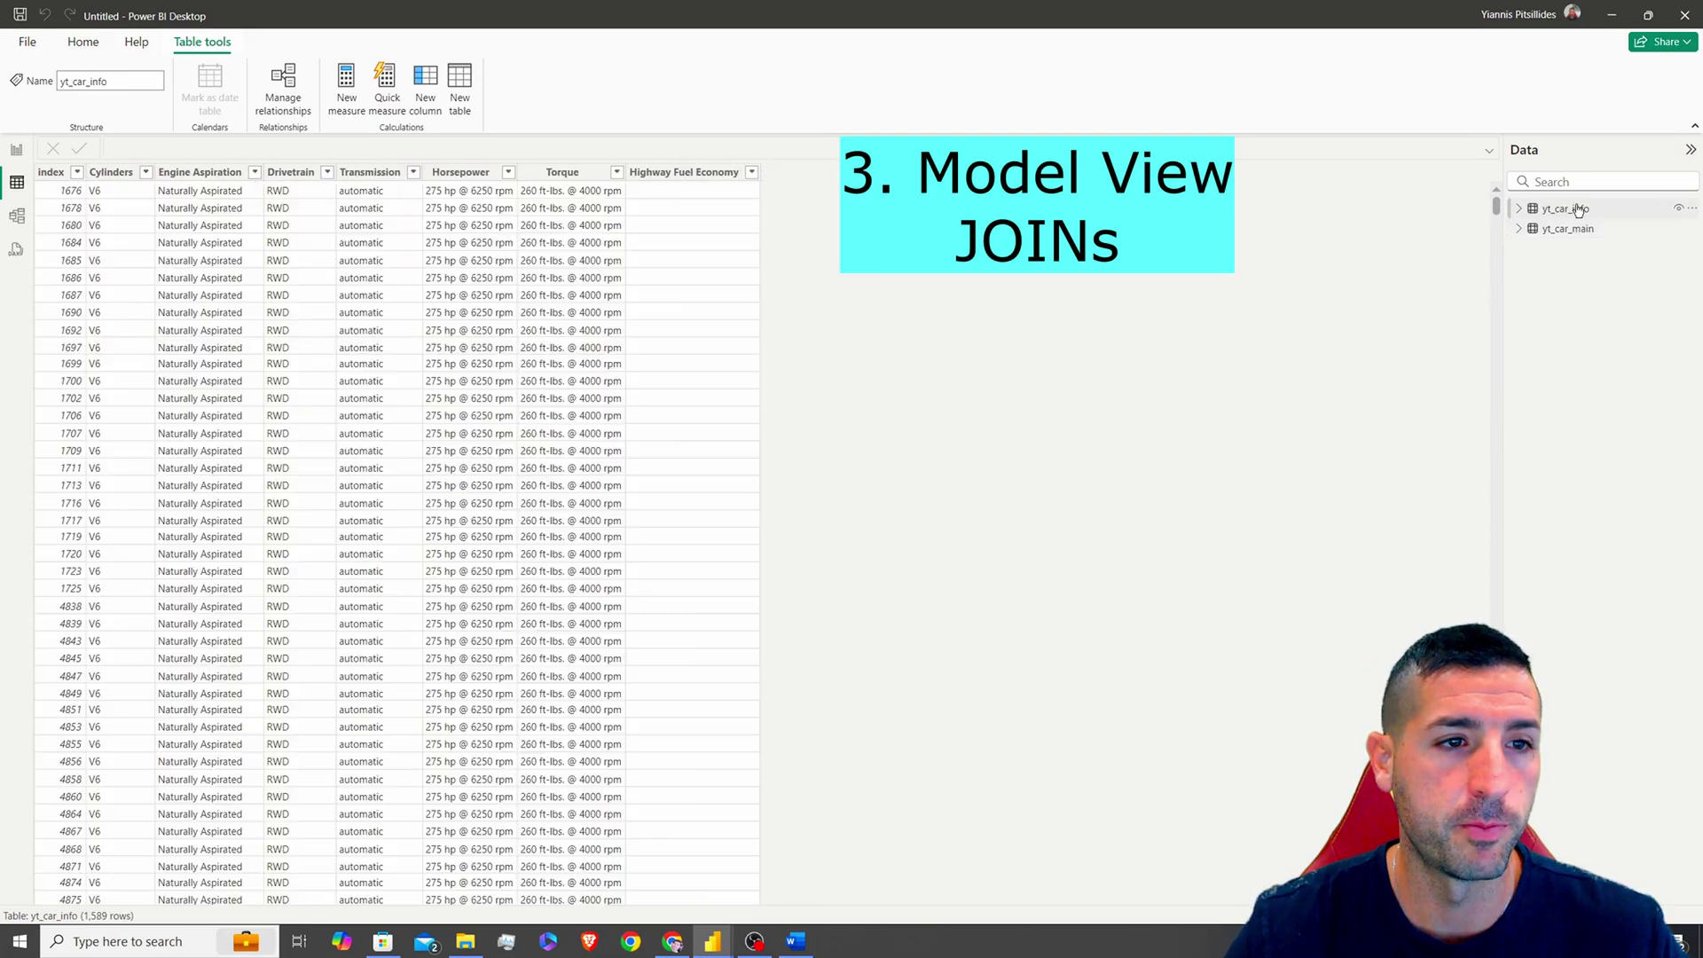
click(80, 246)
click(1574, 390)
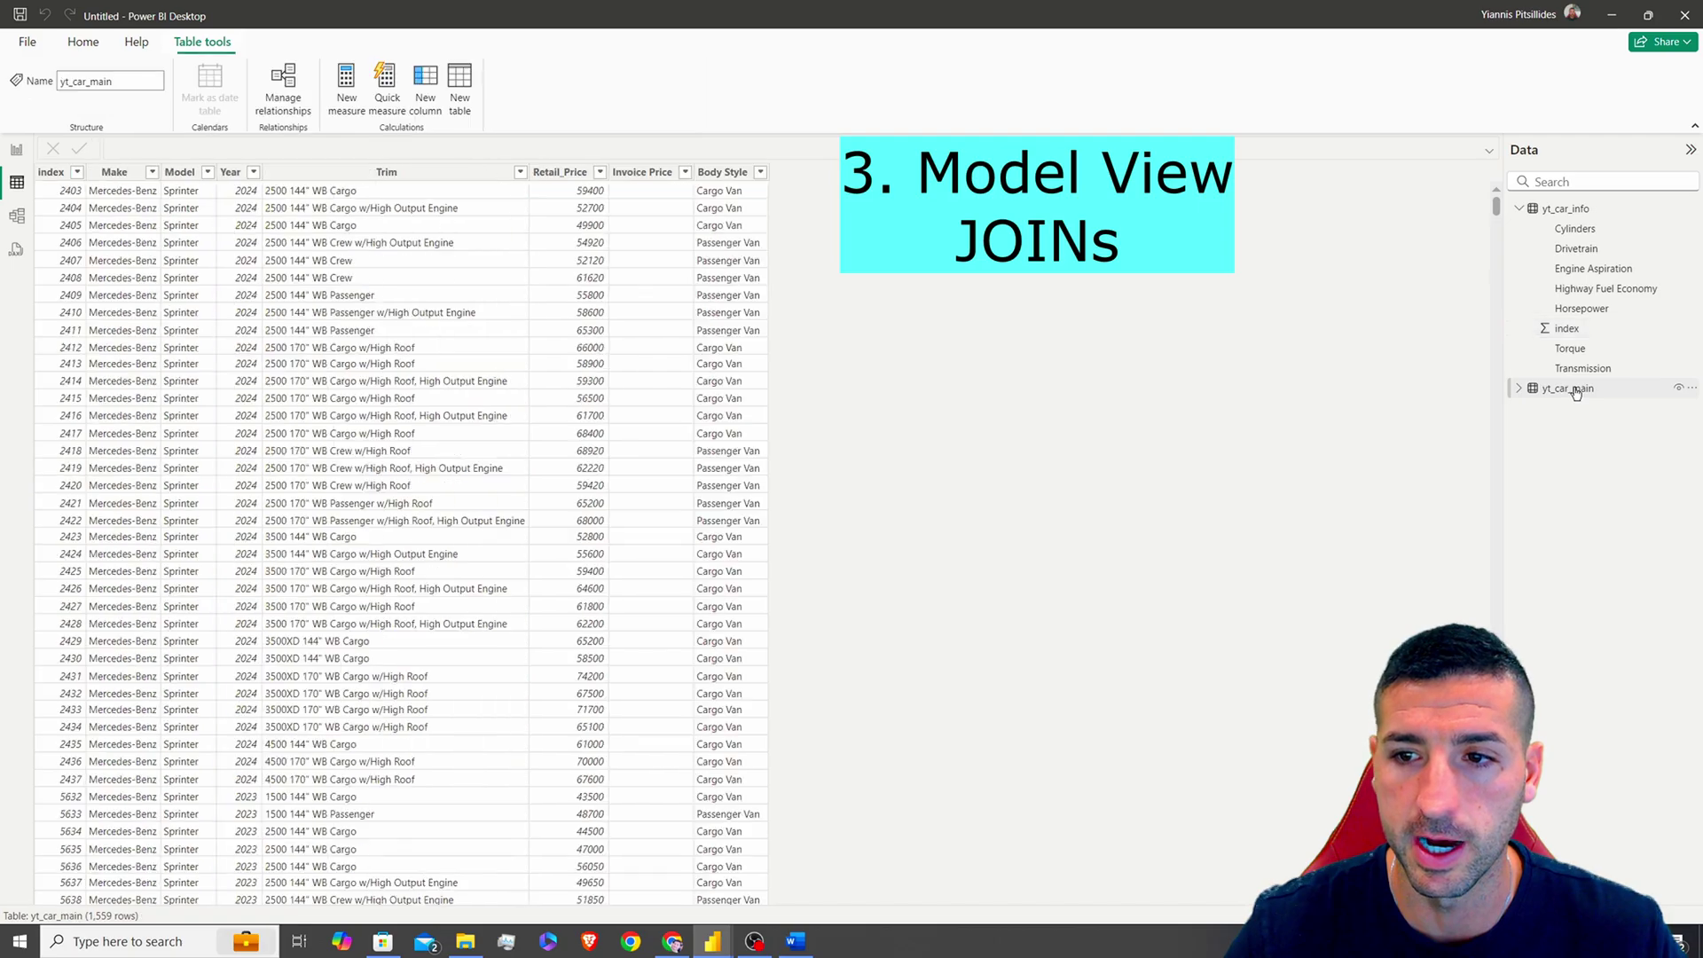
click(71, 381)
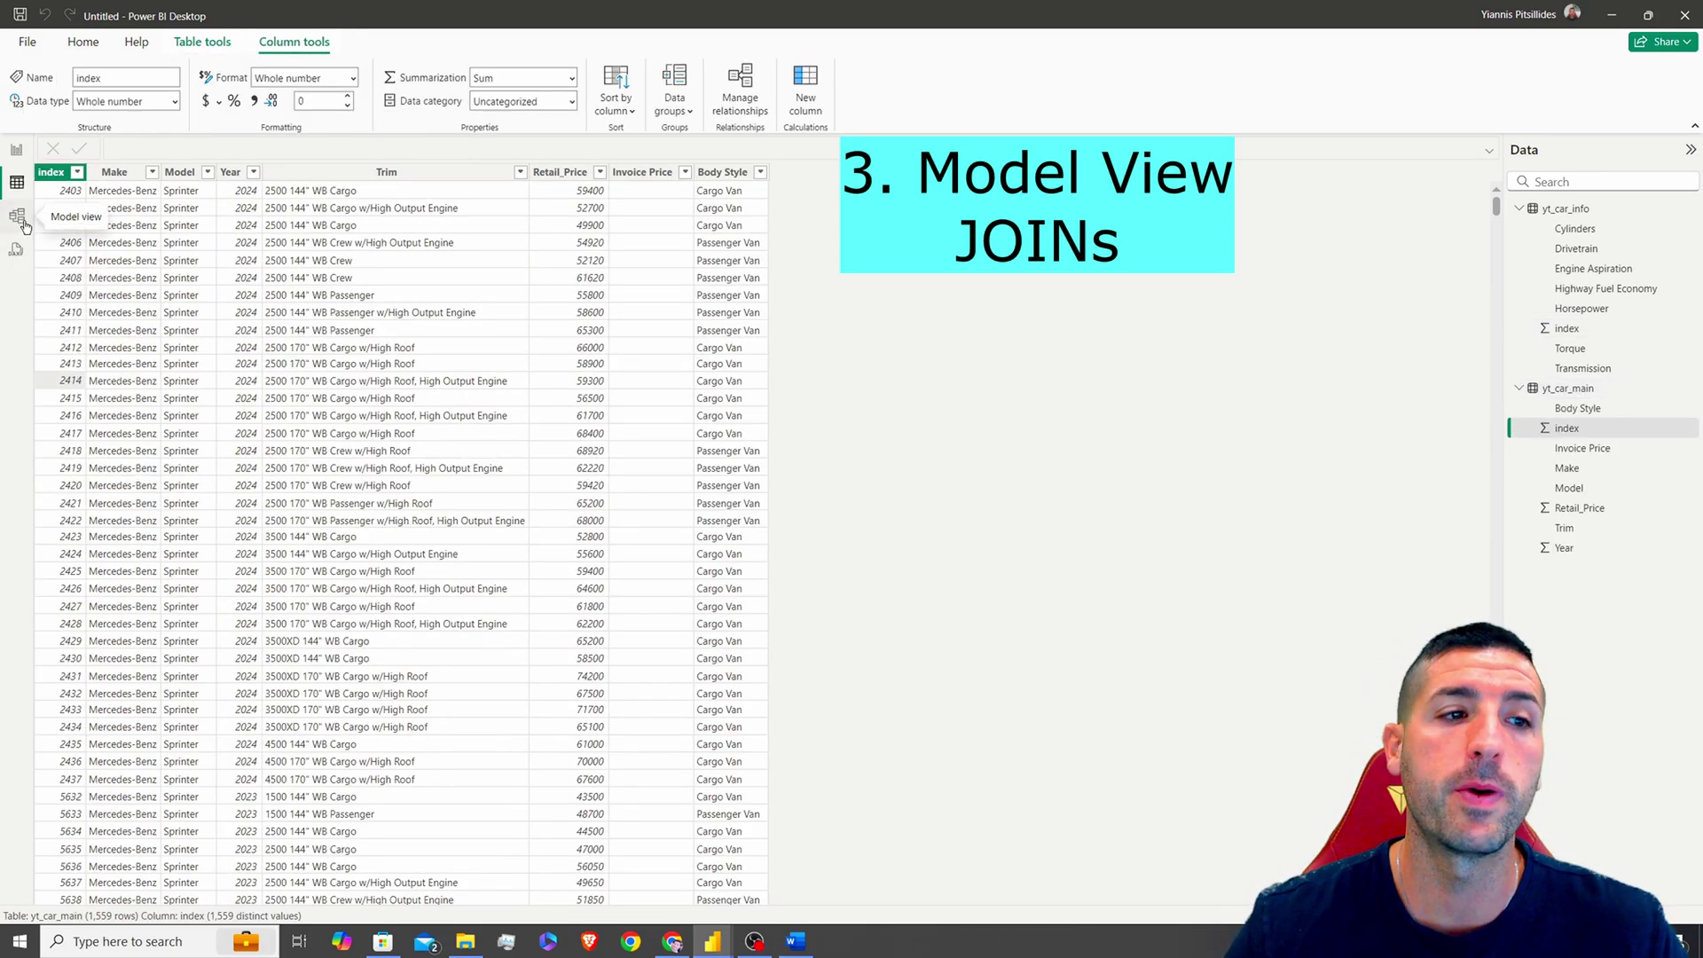
- In the model view, create an active one-to-one relationship between the index columns of yt_car_main and yt_car_info, with cross-filter direction Both
click(24, 224)
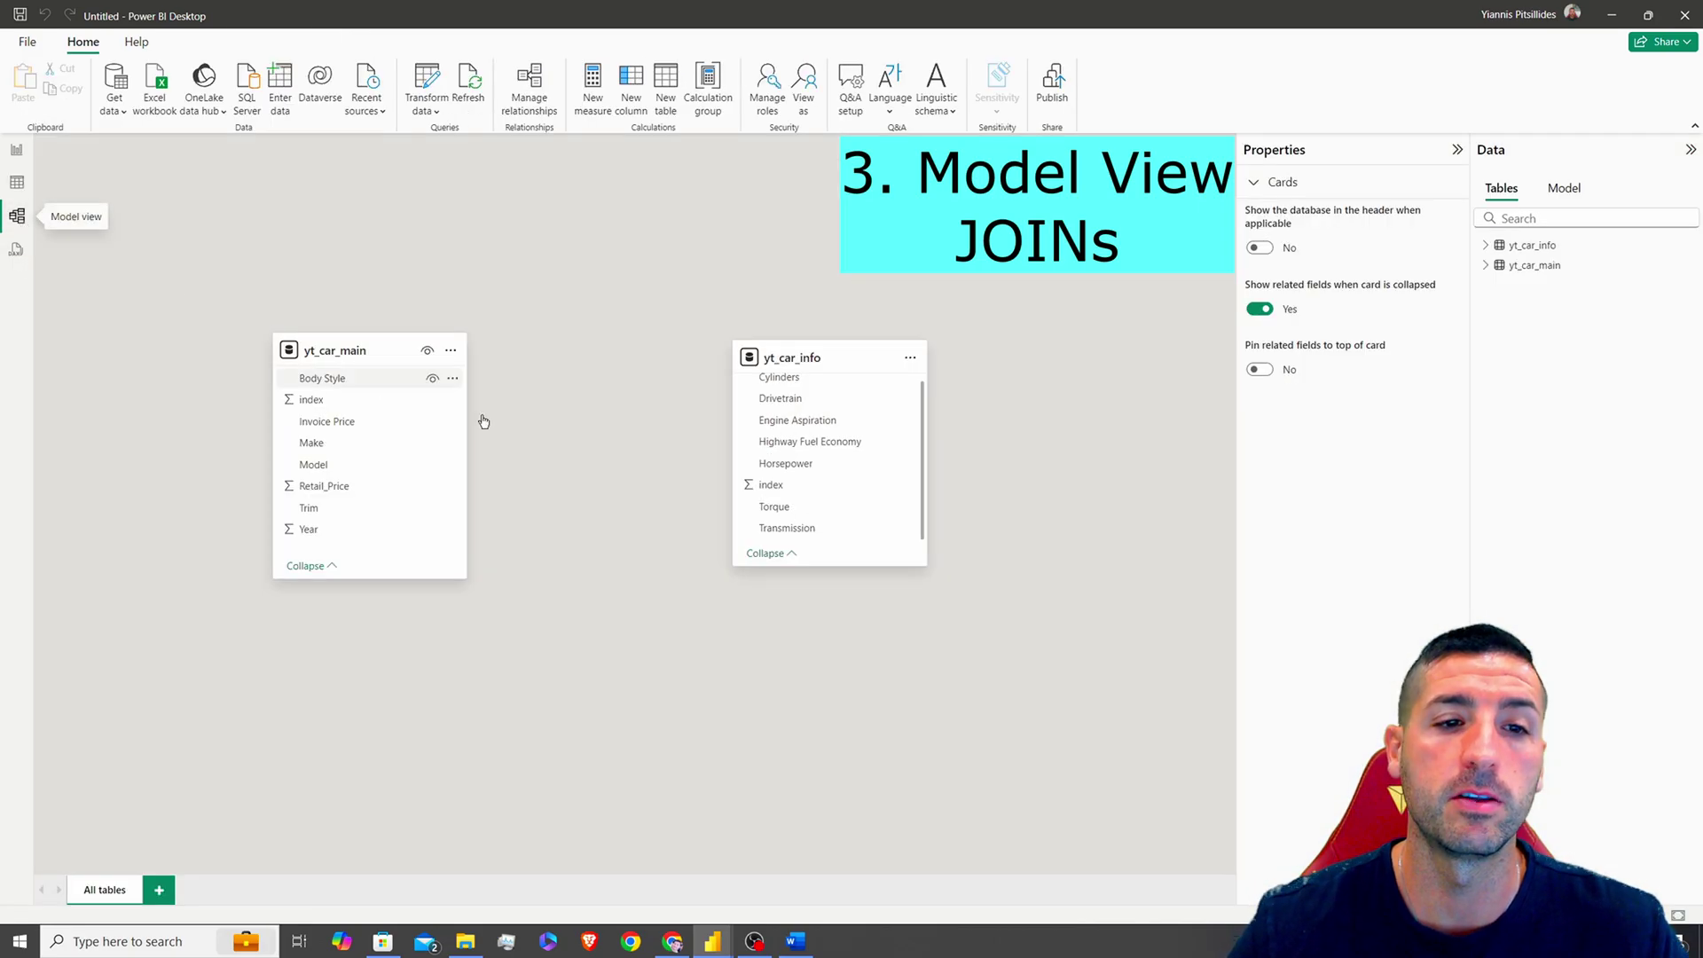
click(312, 404)
drag(316, 406, 819, 486)
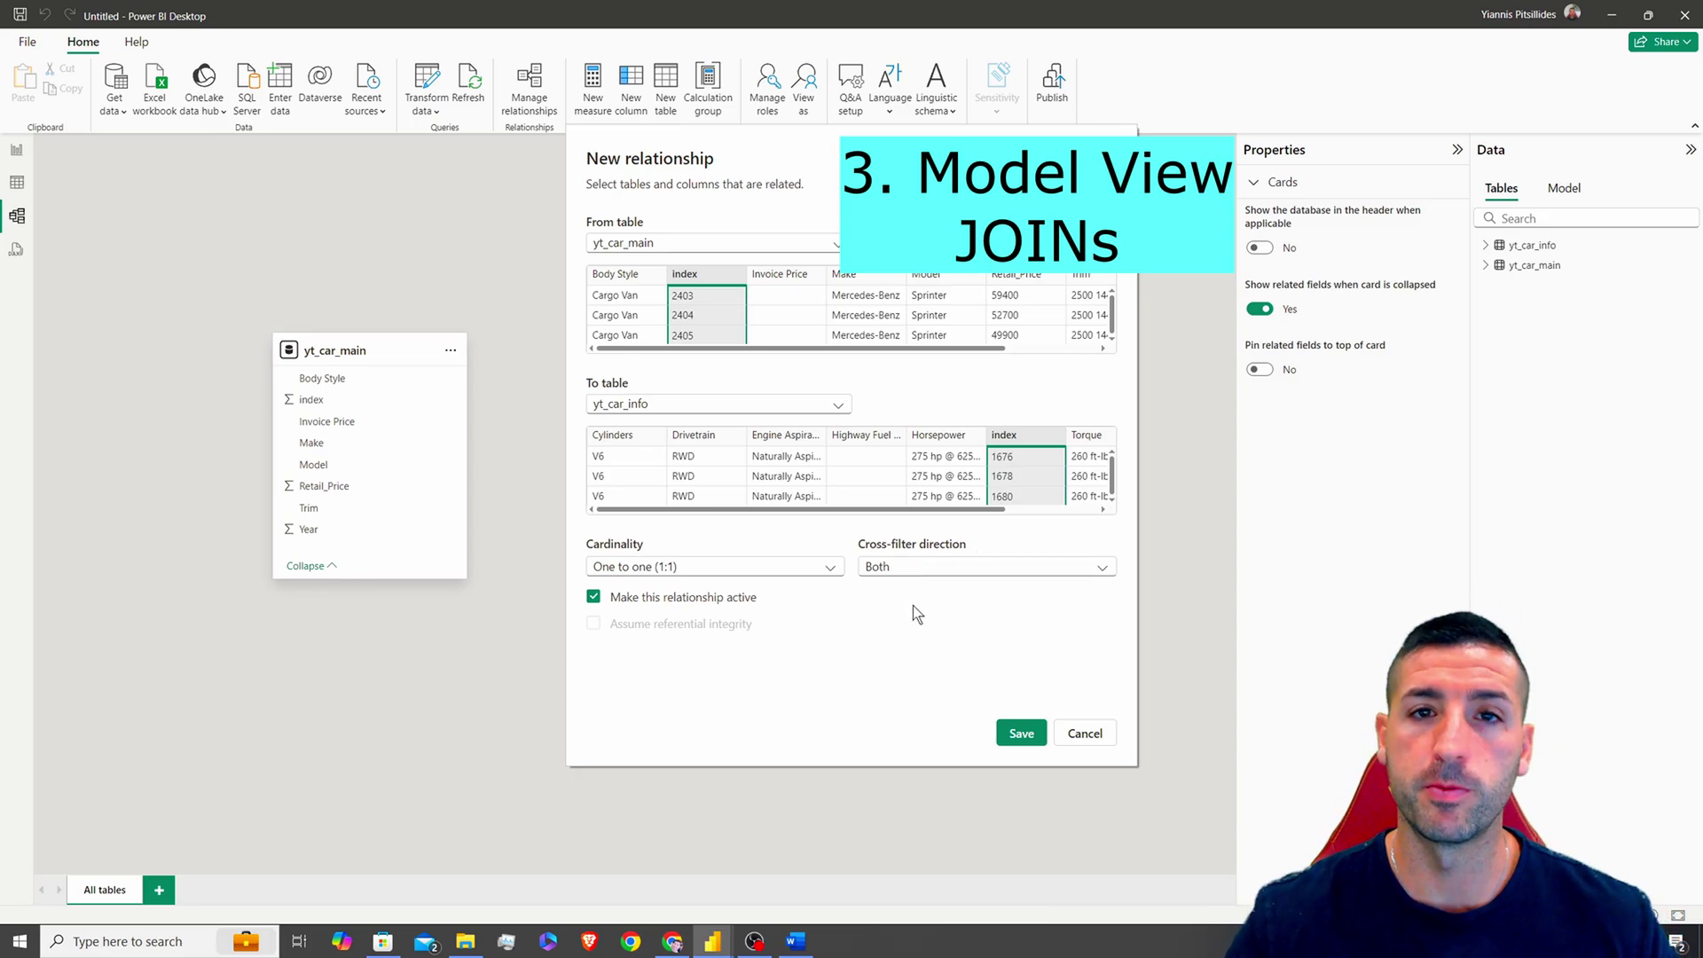
click(1022, 733)
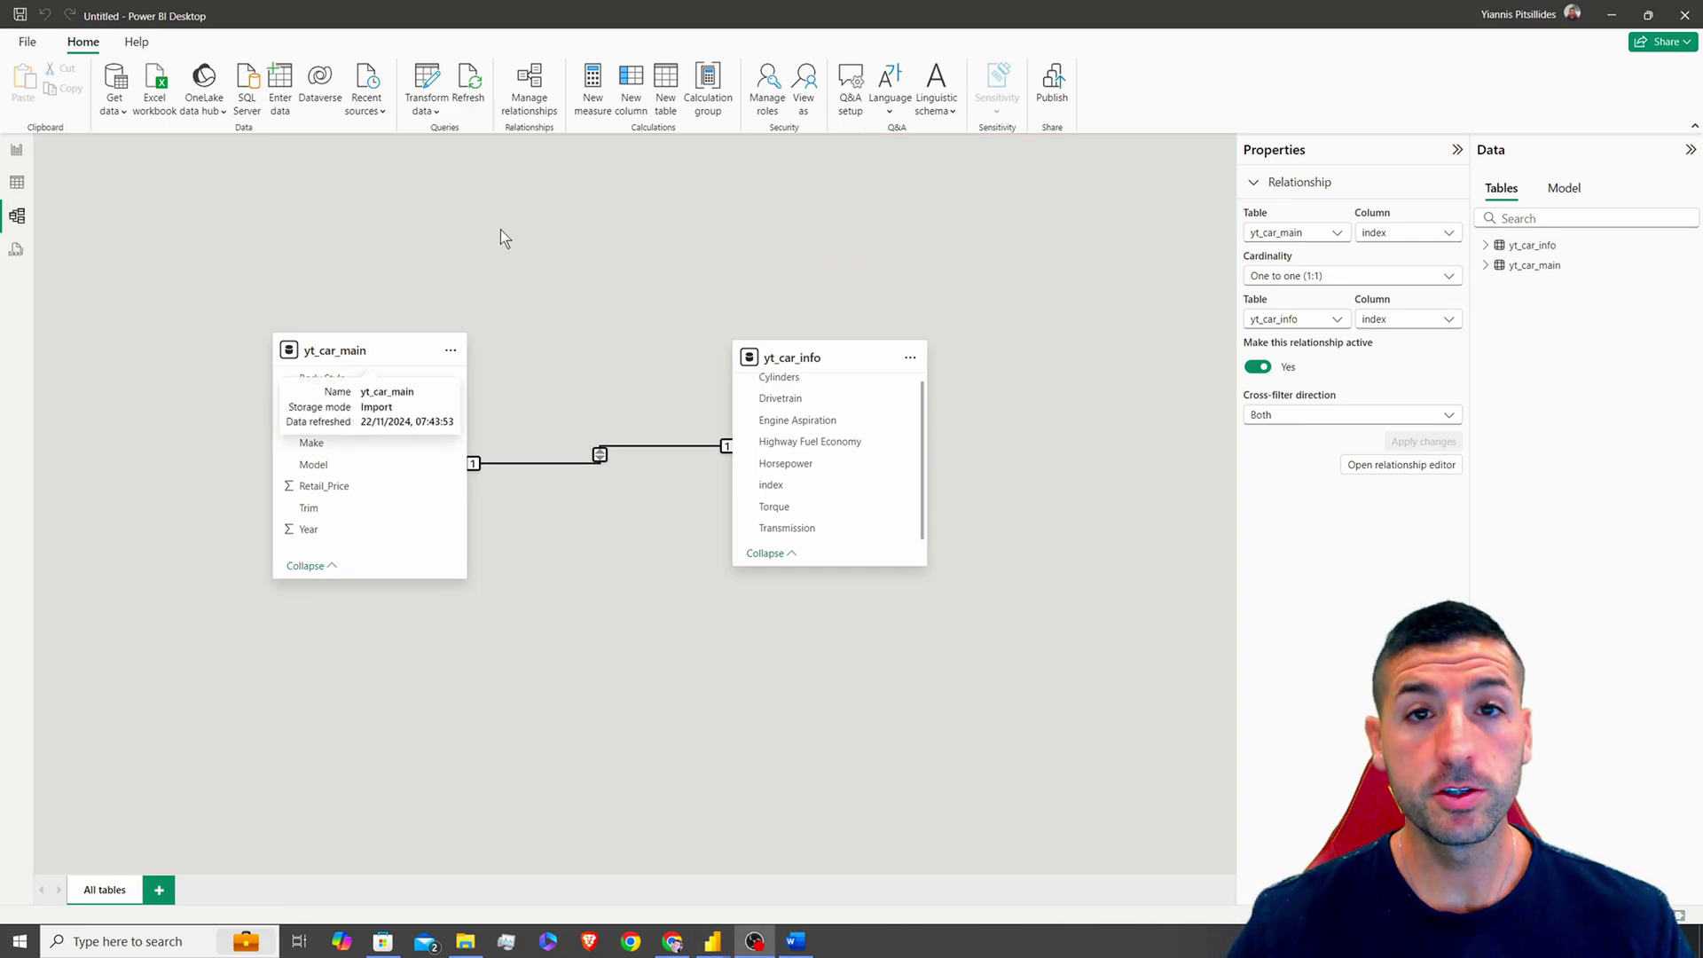
- In the report view, set the page's canvas type to Custom and check its height and width settings
click(16, 149)
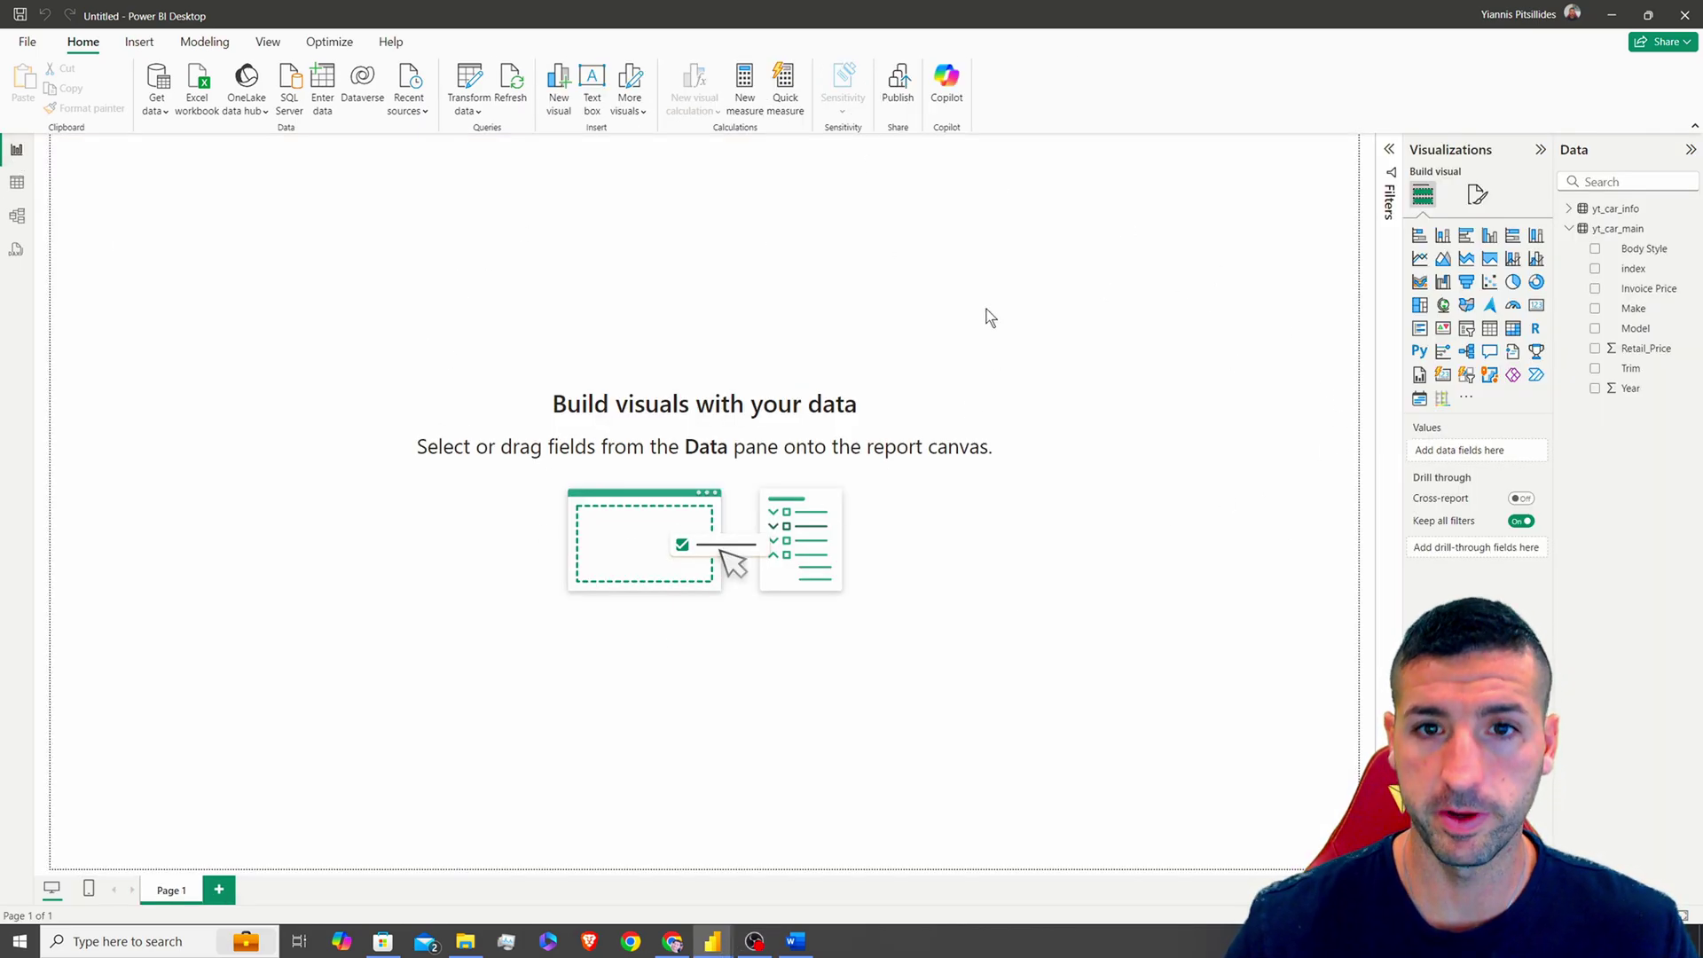
click(1480, 199)
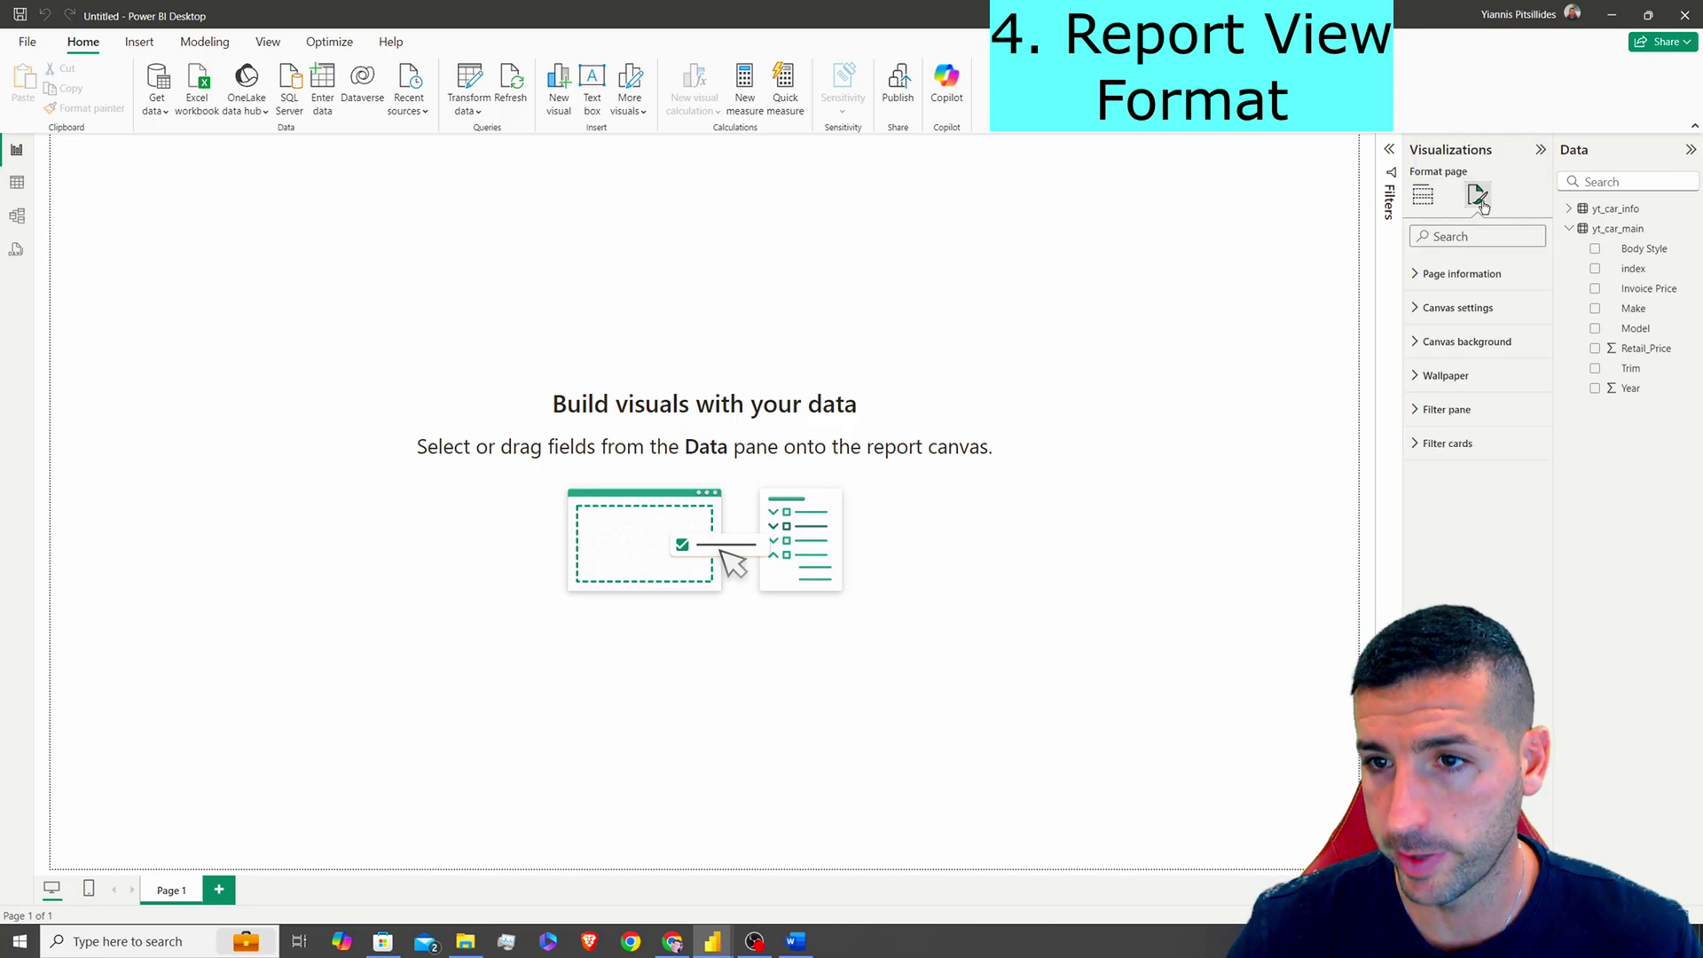
click(1480, 309)
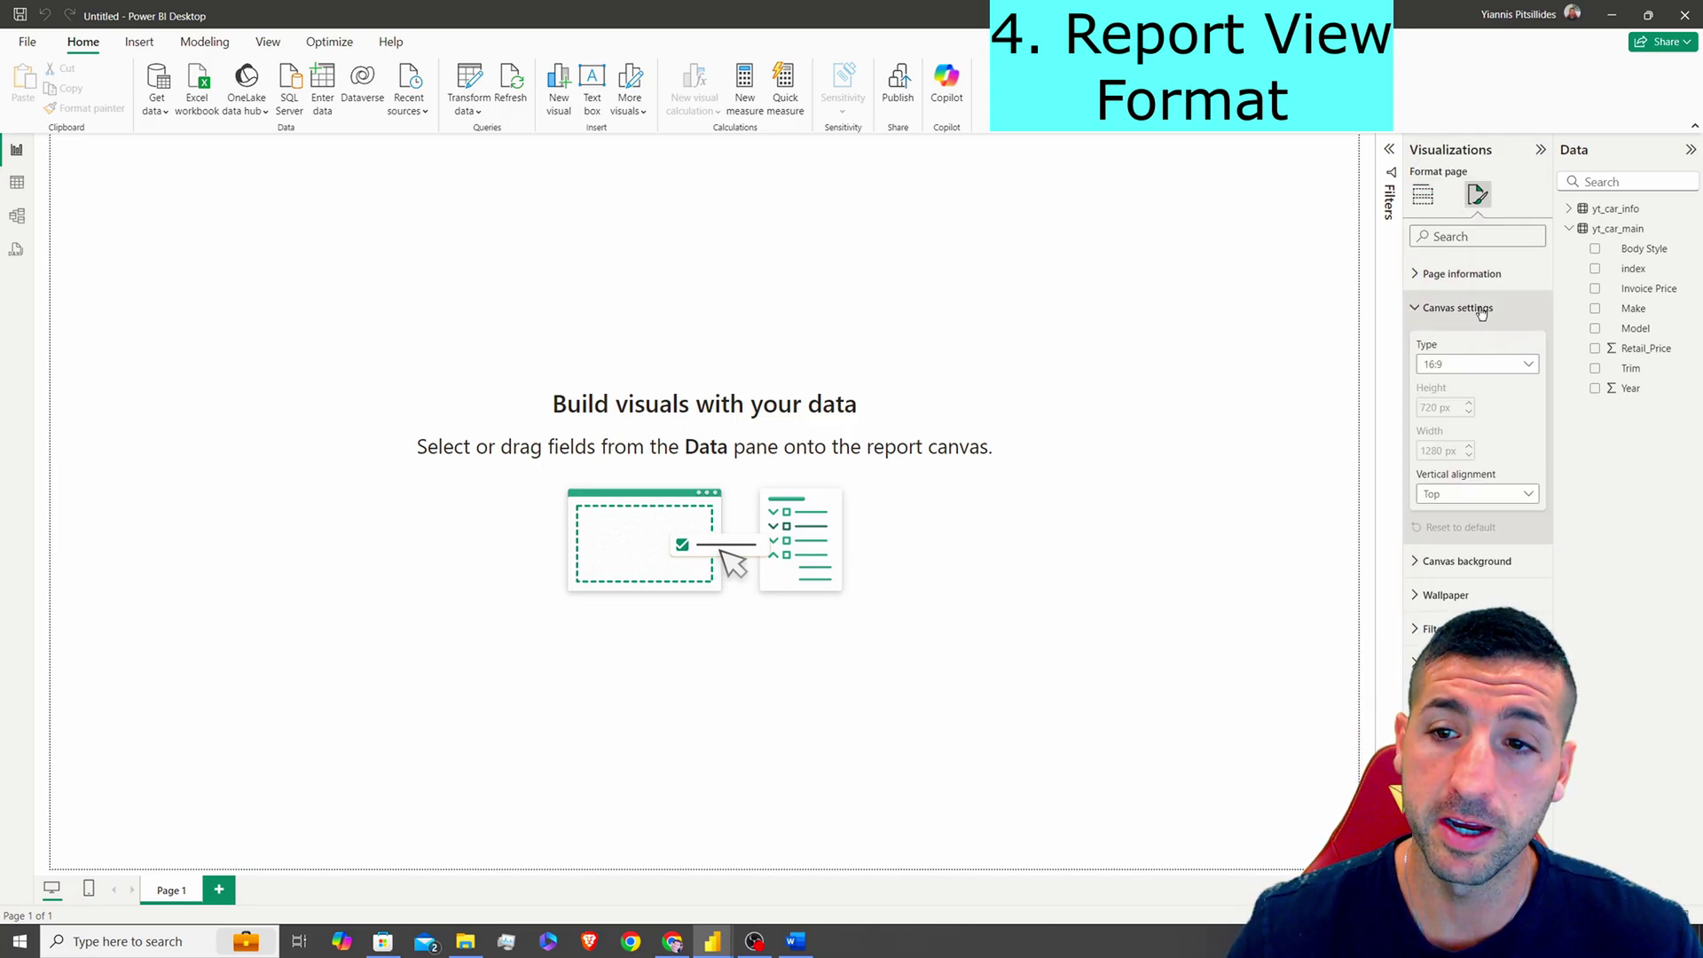
click(1483, 367)
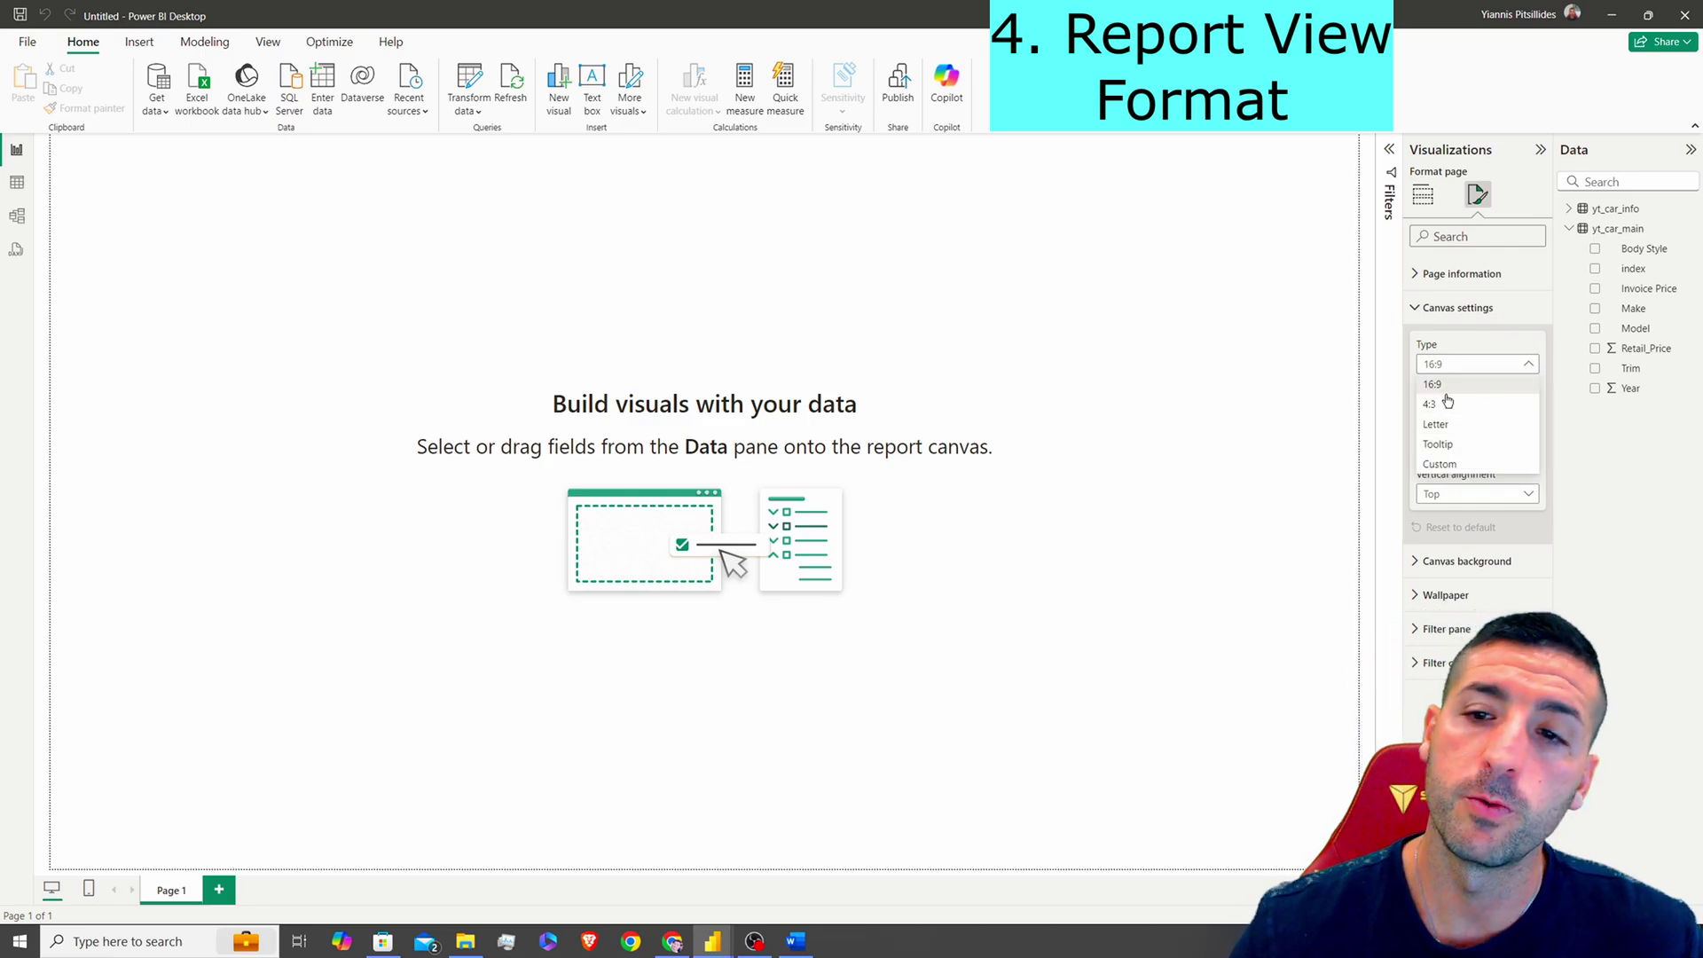
click(1450, 465)
double_click(1429, 408)
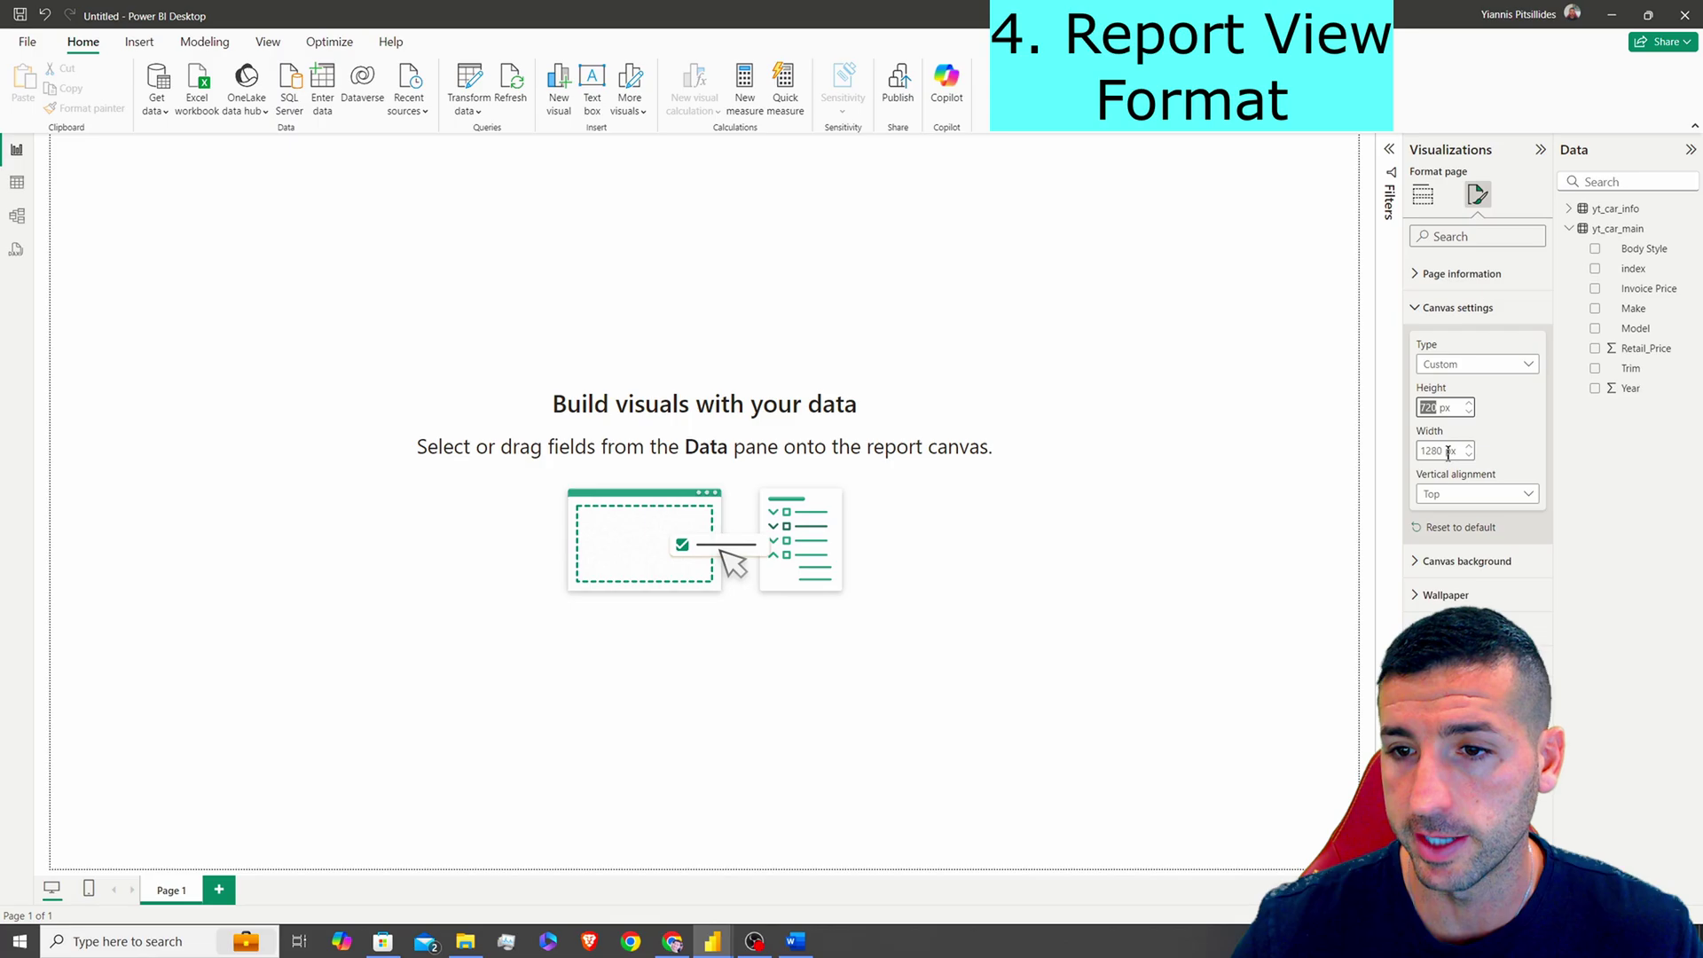
key(Tab)
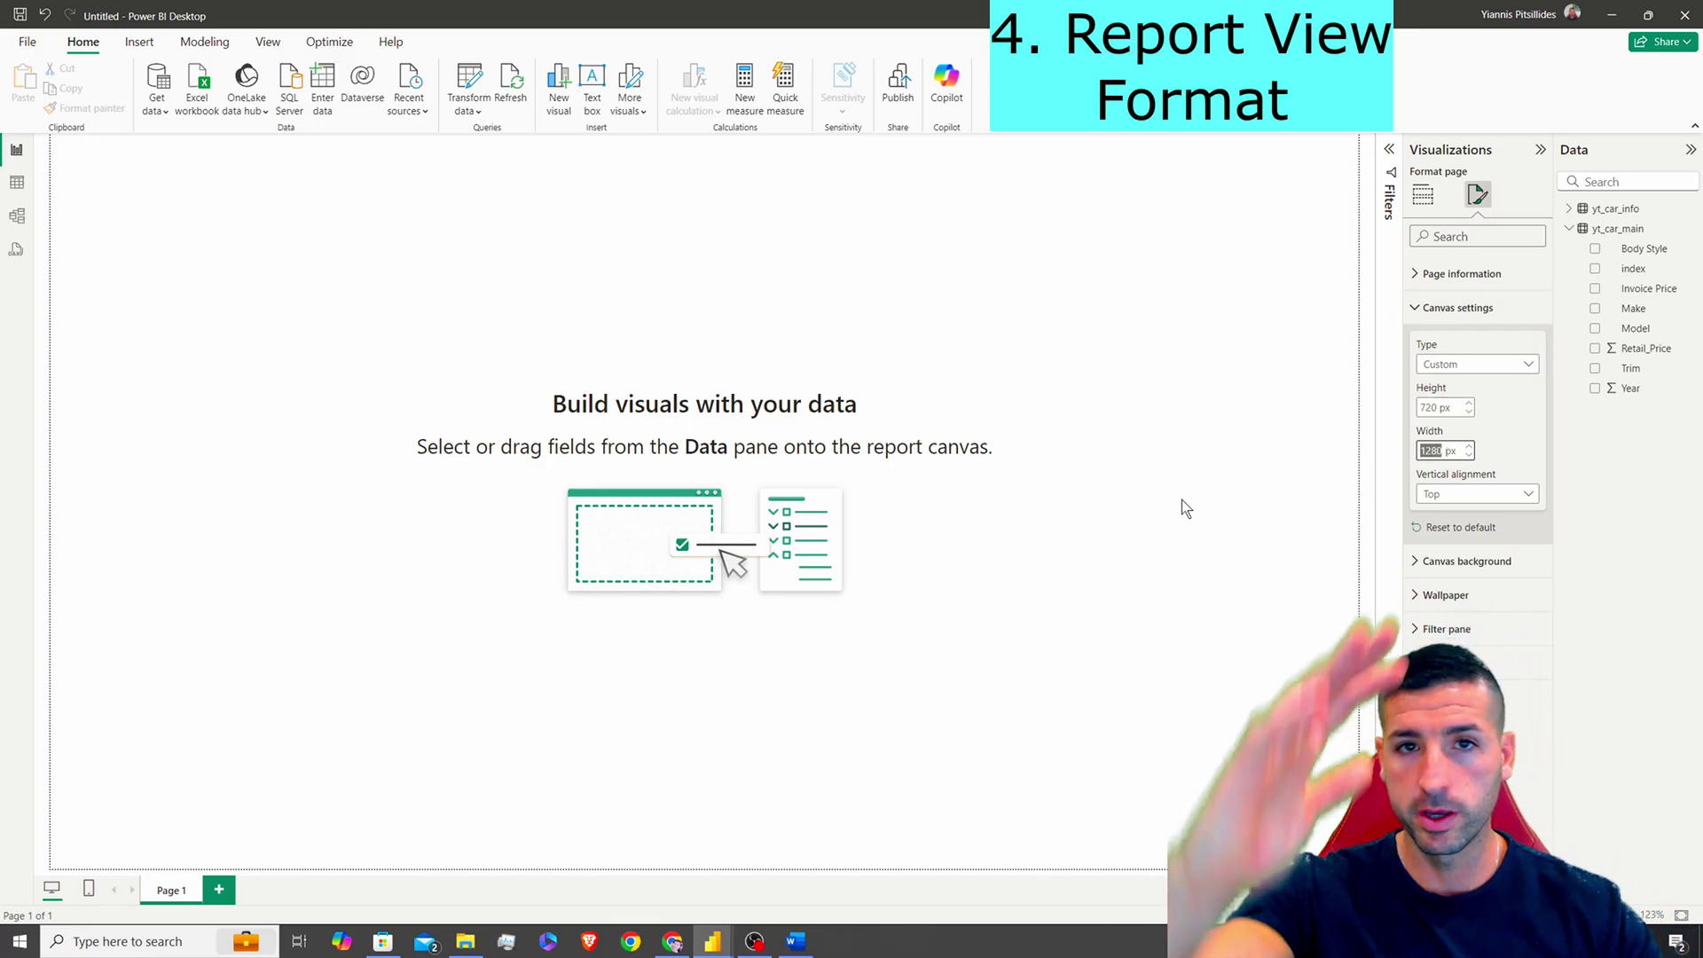
click(1432, 309)
- Set the page's canvas background to light grey with 0% transparency
click(1448, 343)
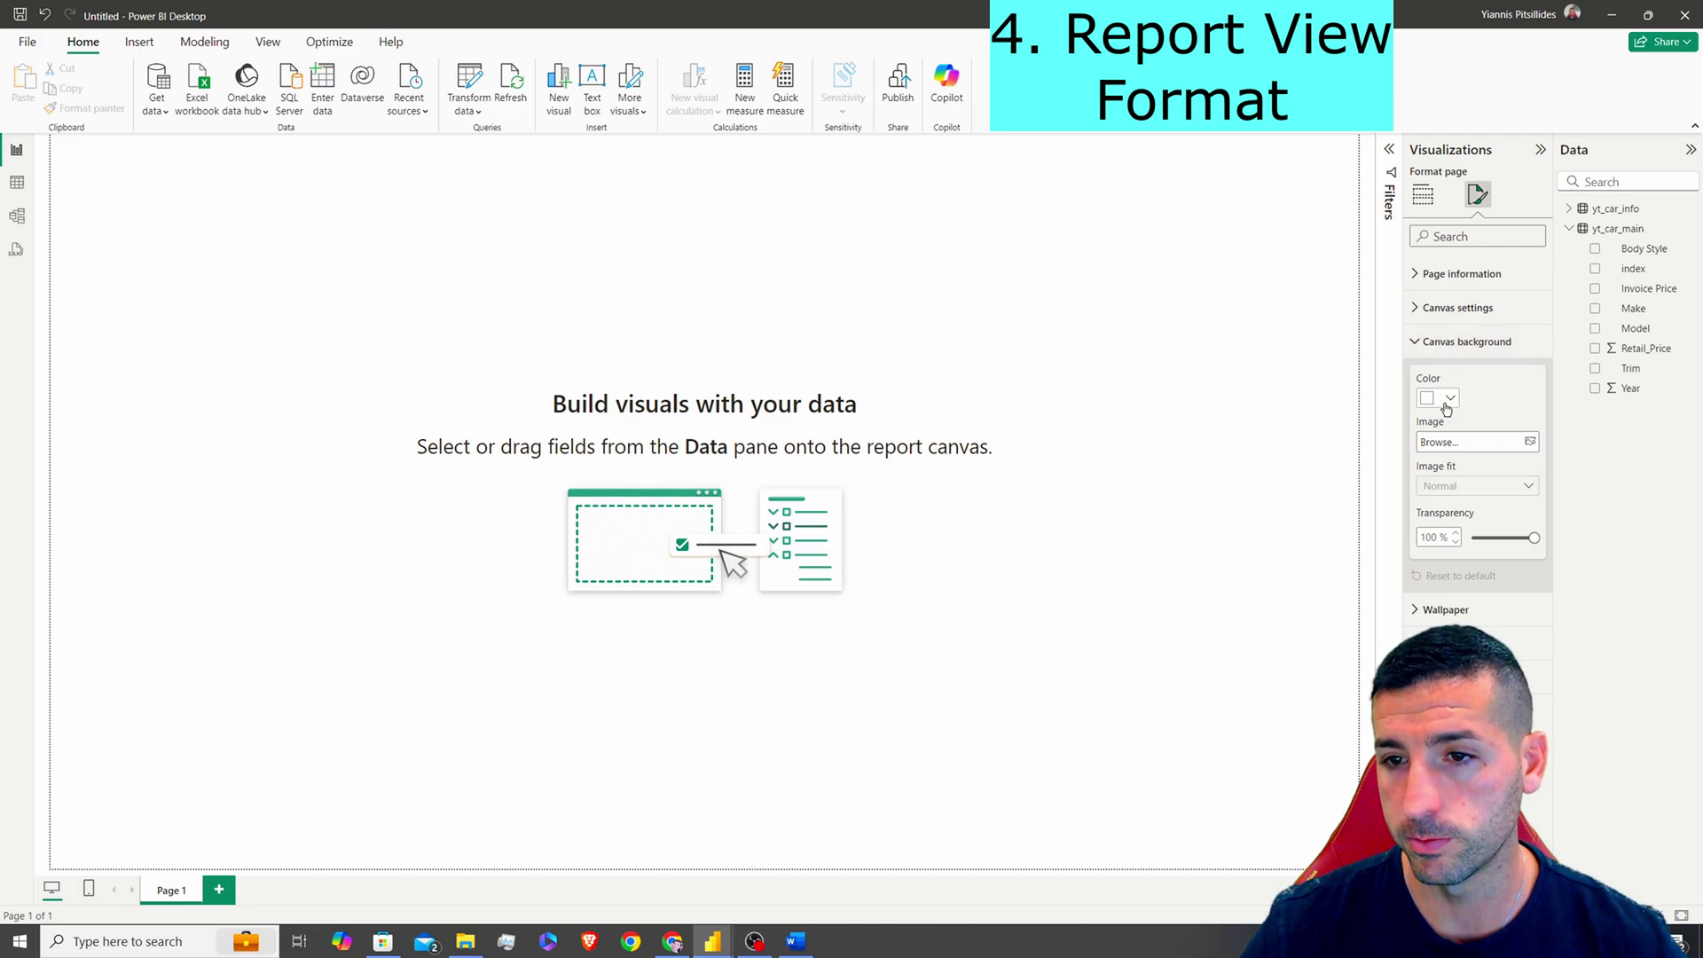
click(1448, 400)
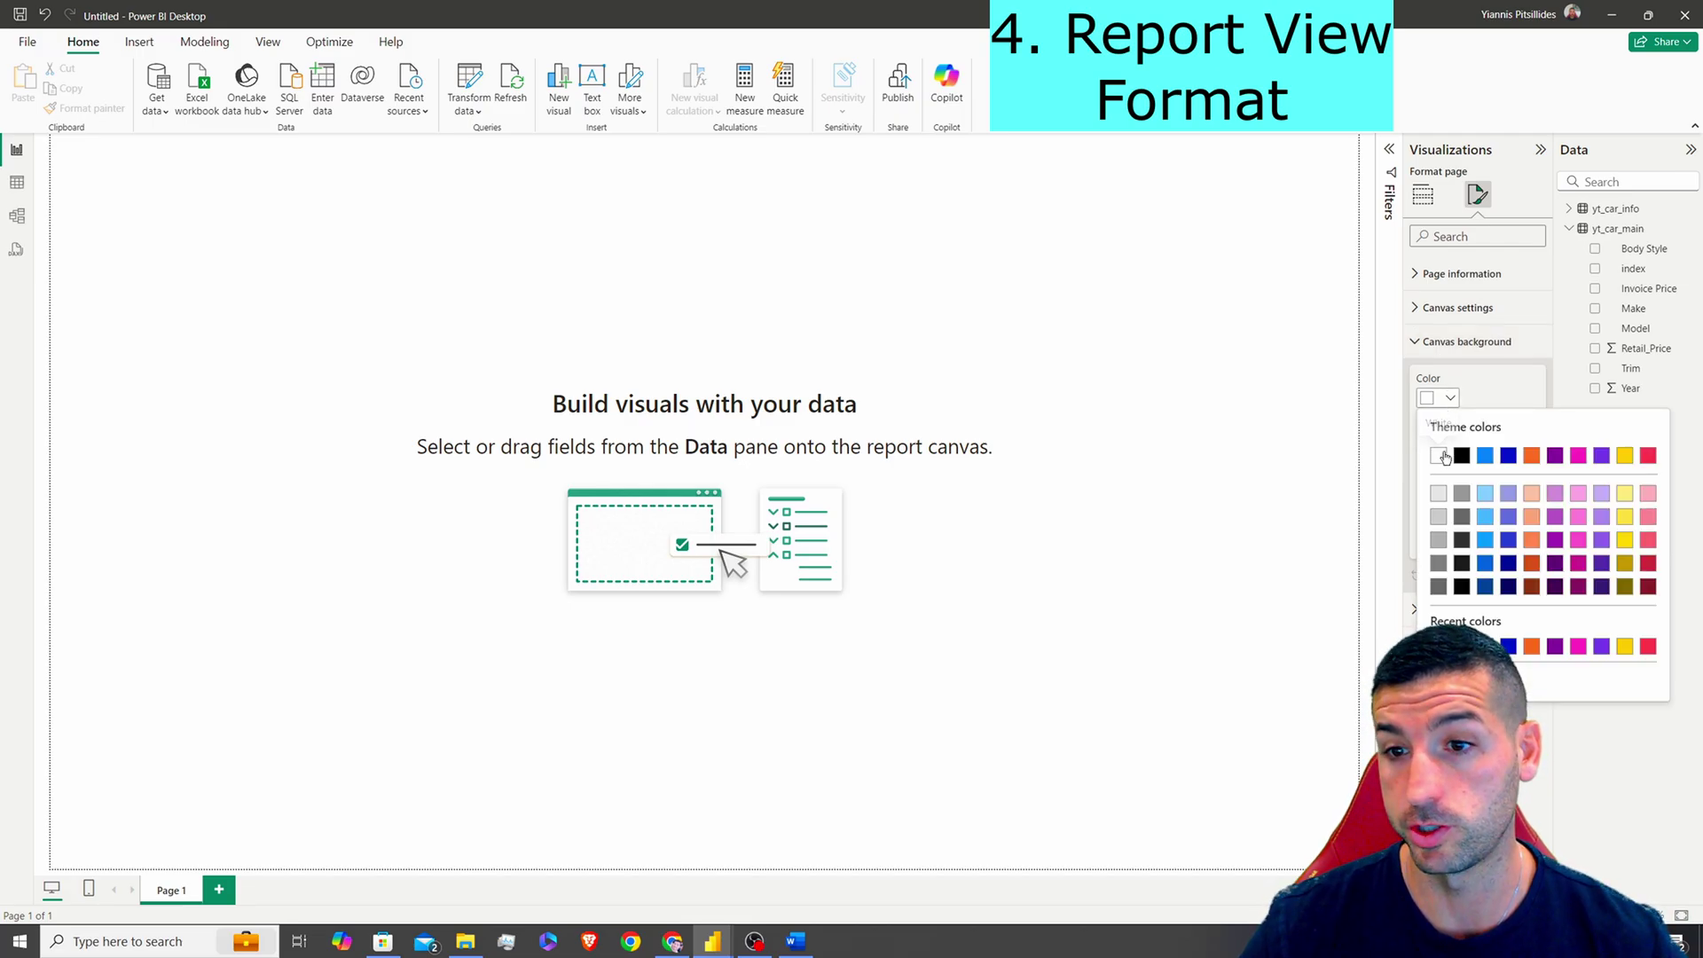
click(1441, 503)
drag(1534, 538, 1464, 535)
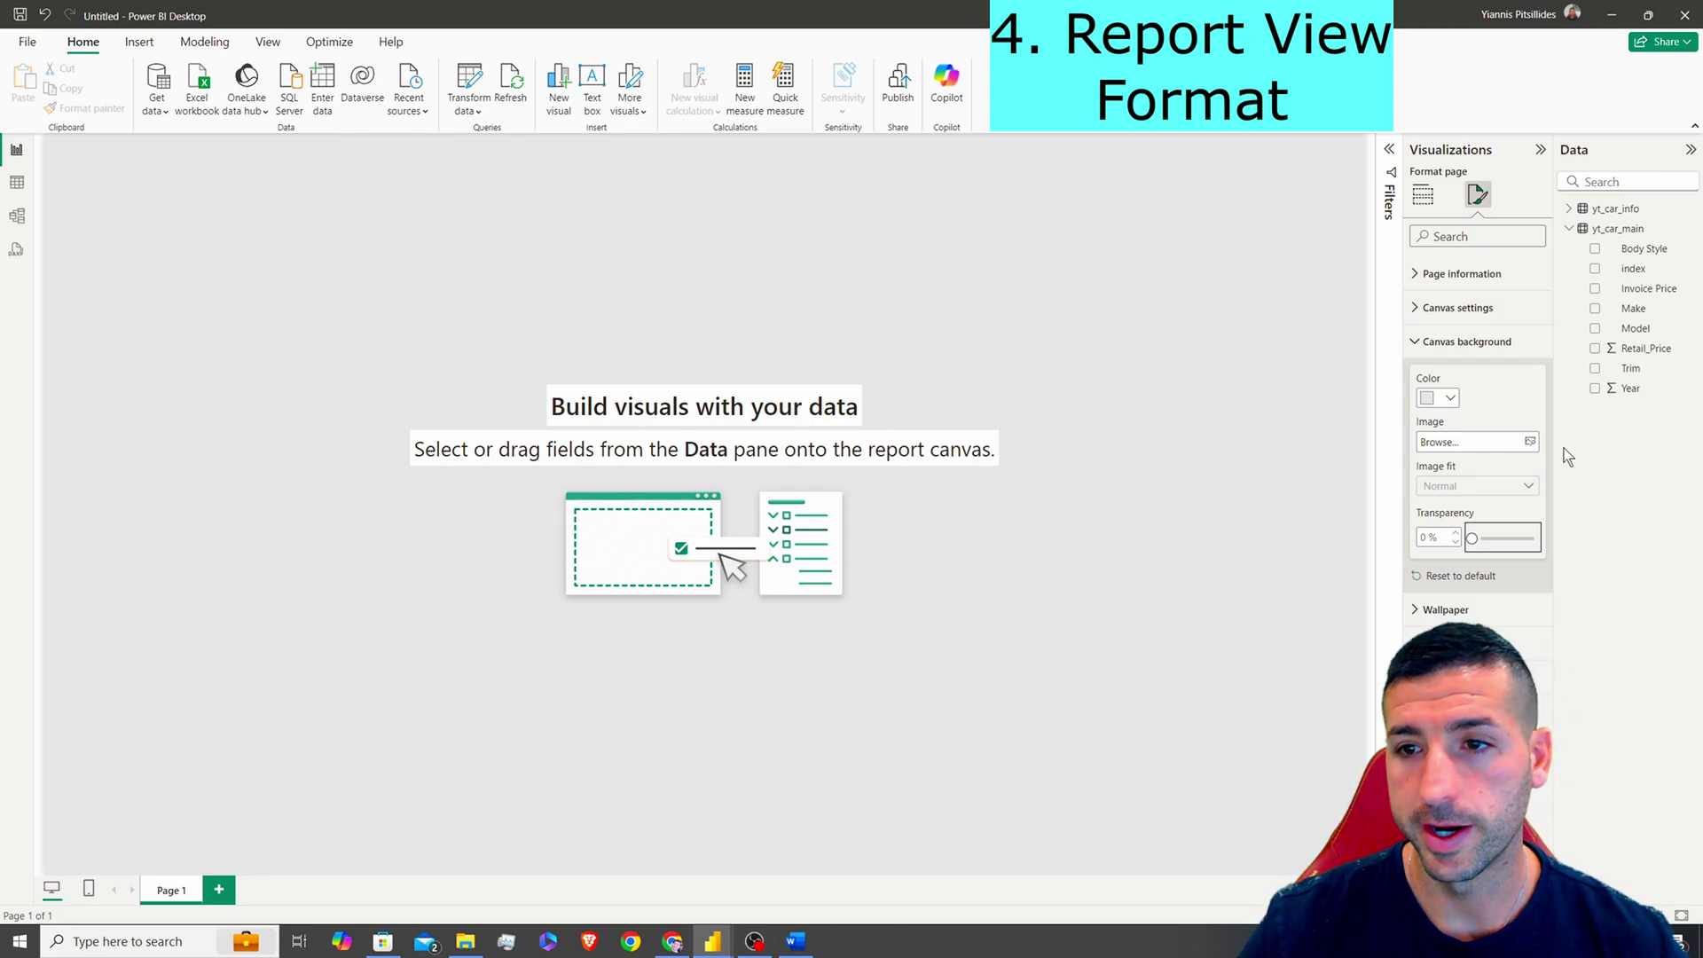
click(1459, 340)
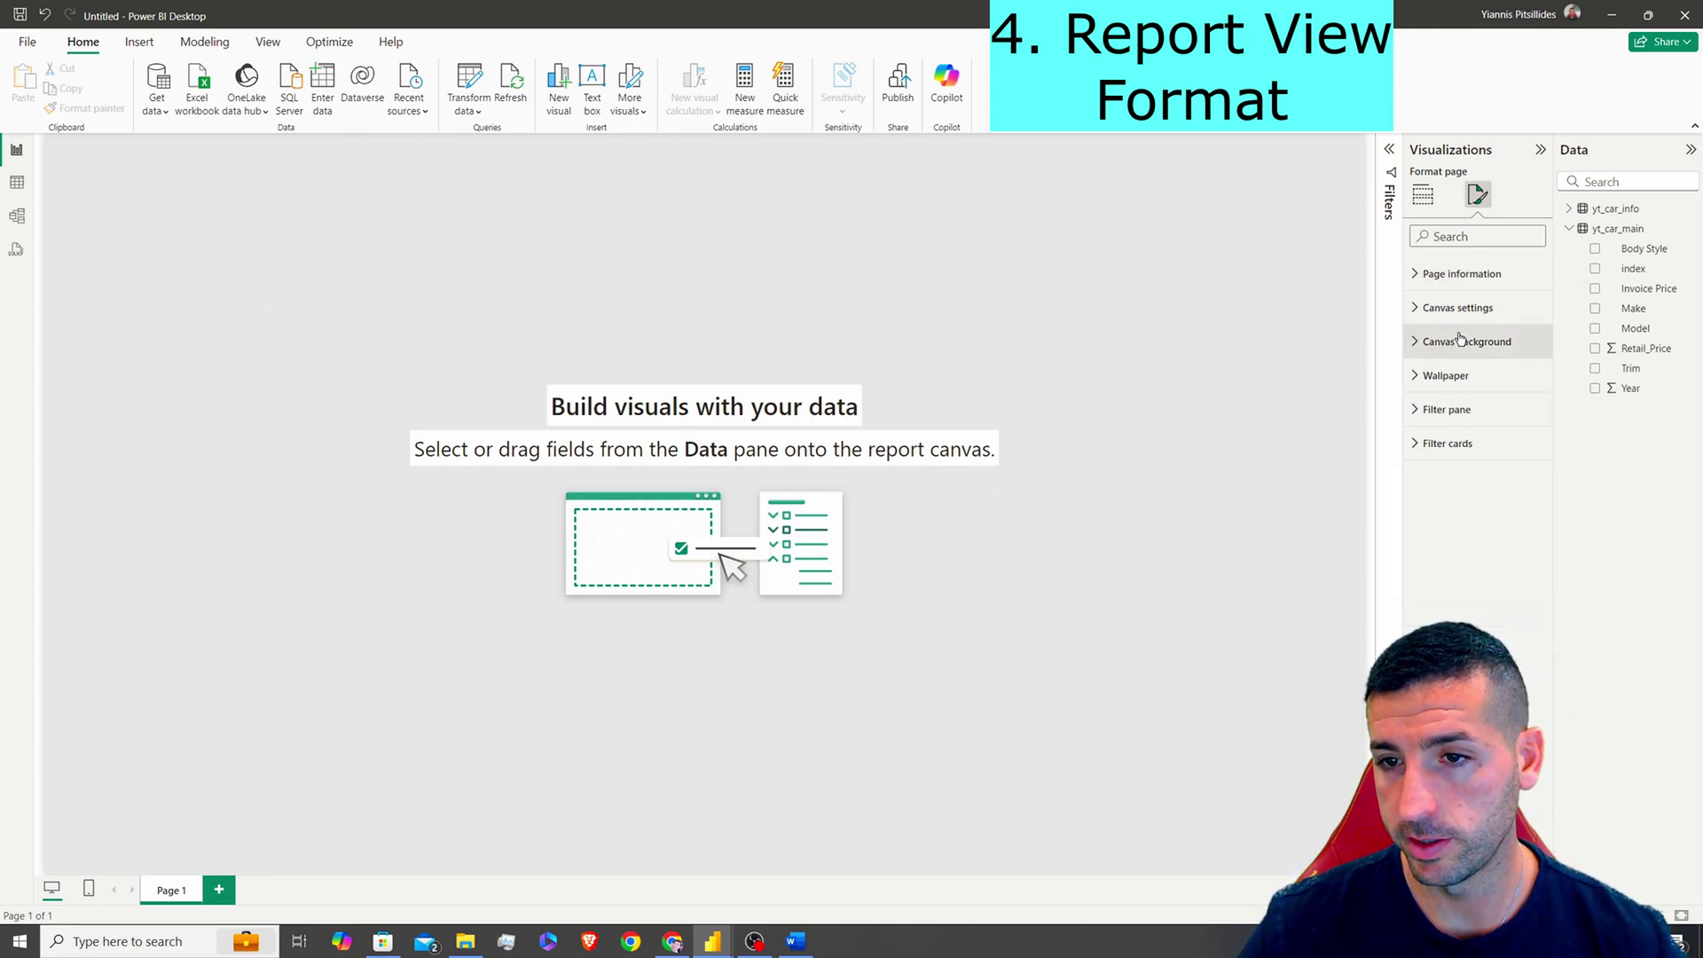
- Insert an empty text box and shape it into a thin banner spanning the full width of the report page's upper edge
click(1426, 197)
click(139, 42)
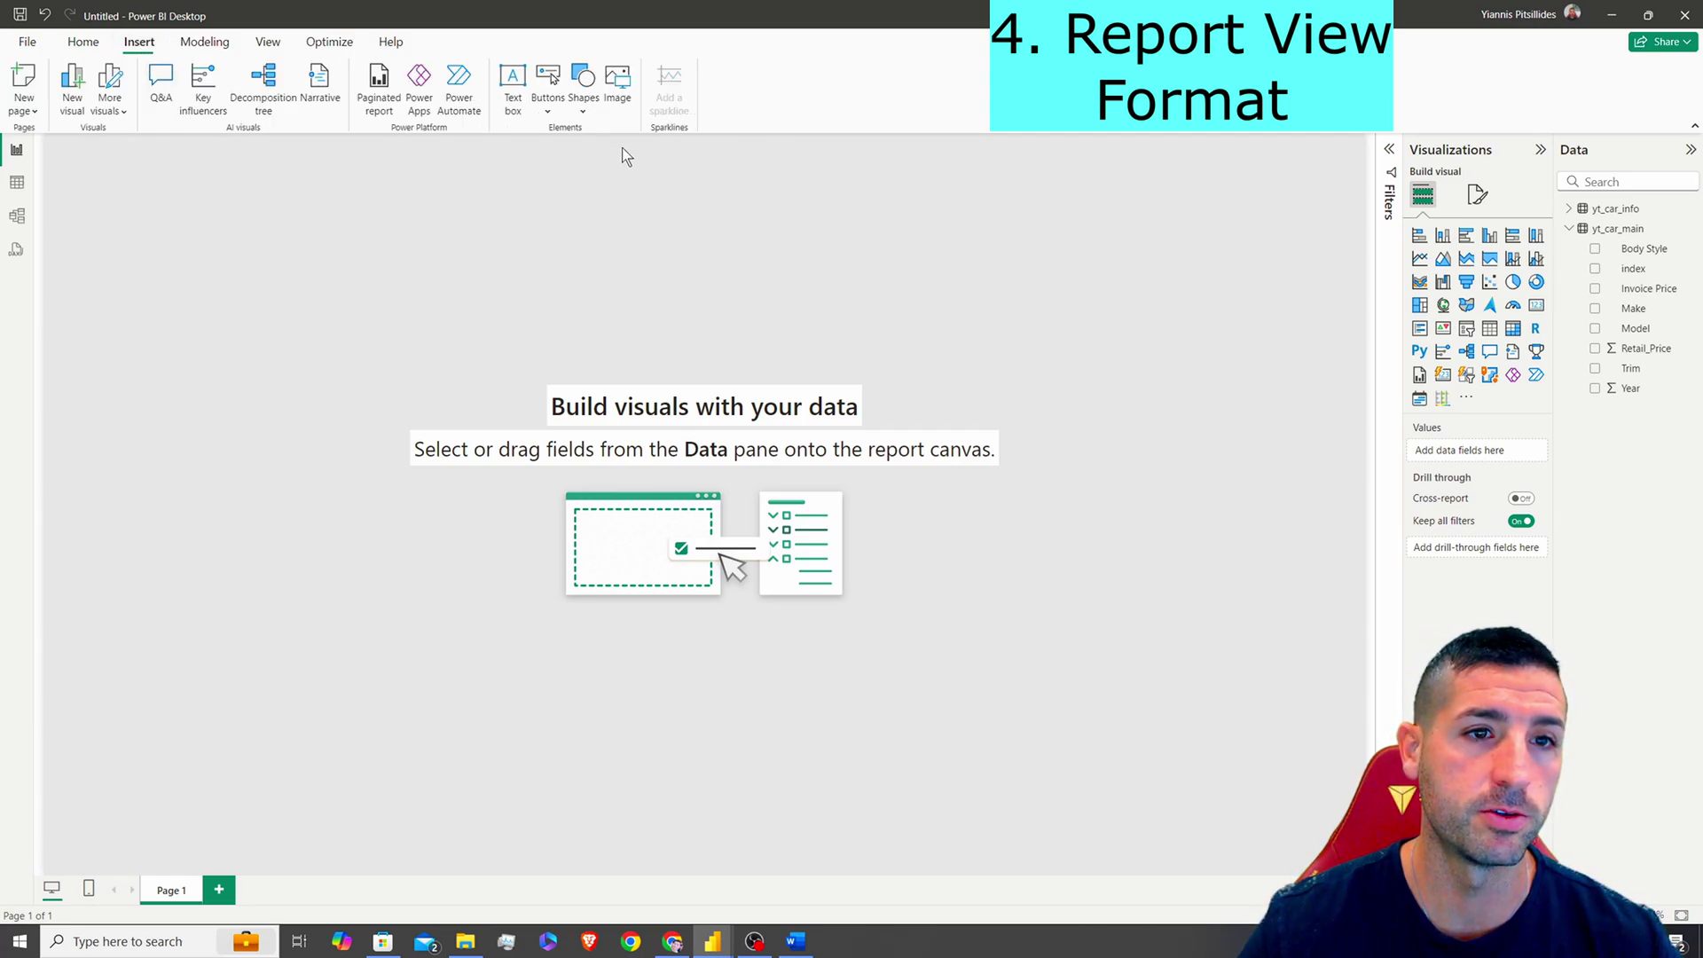
click(520, 82)
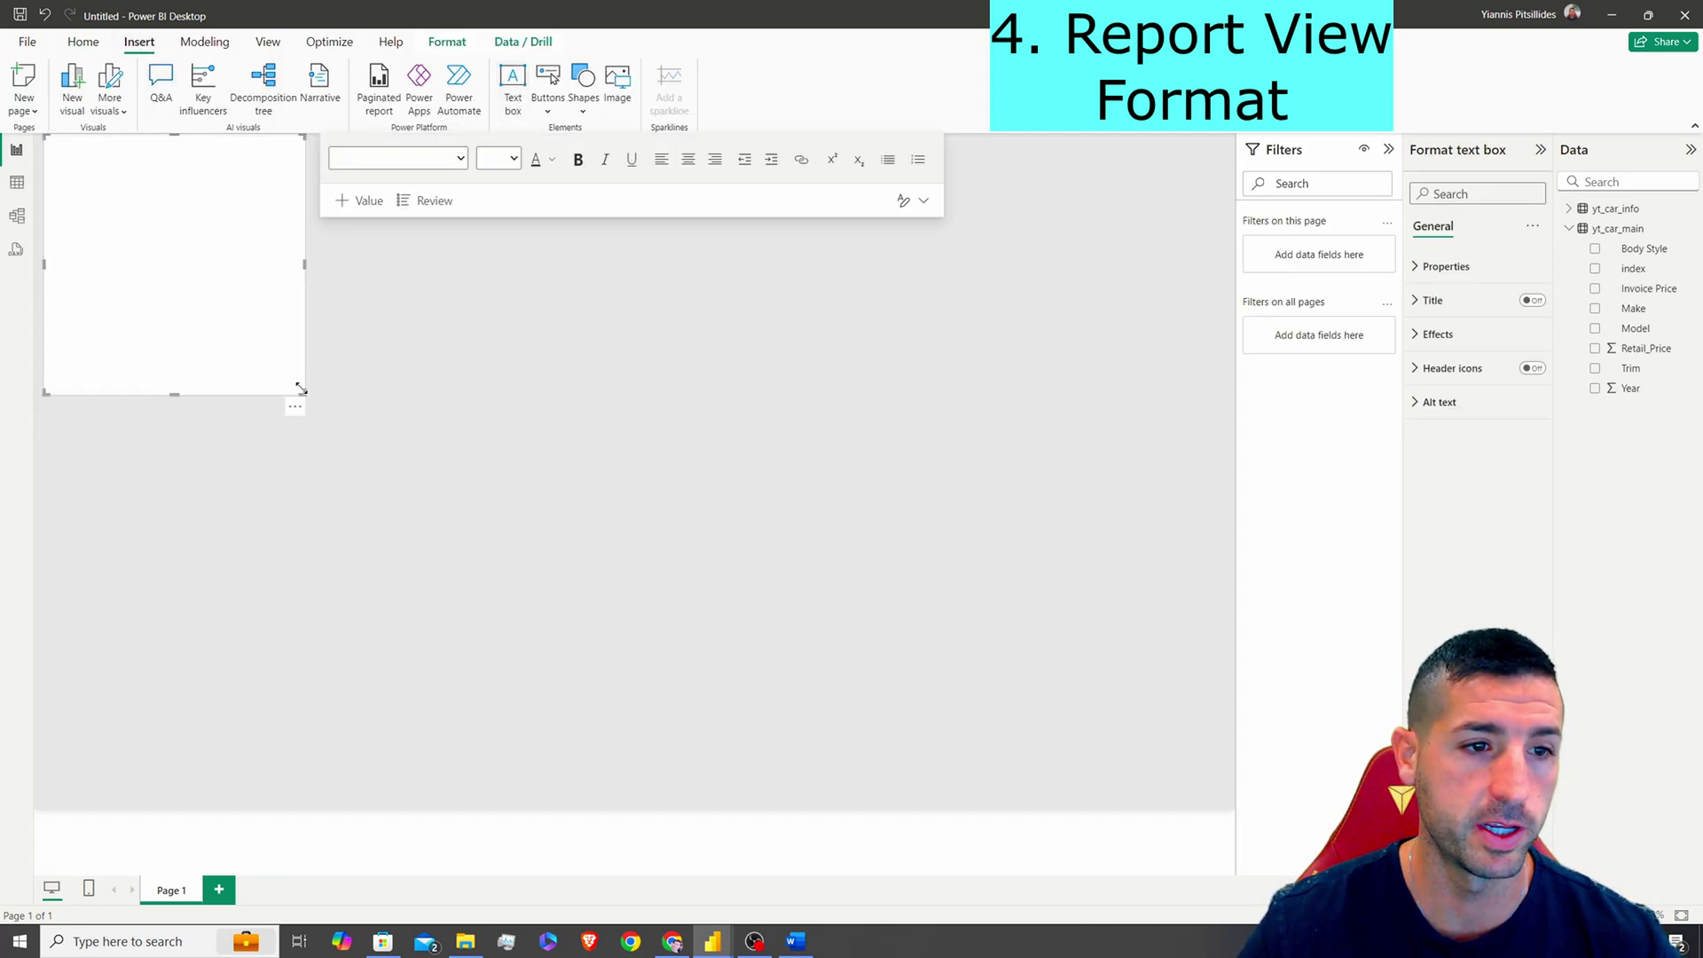
drag(374, 191, 1189, 207)
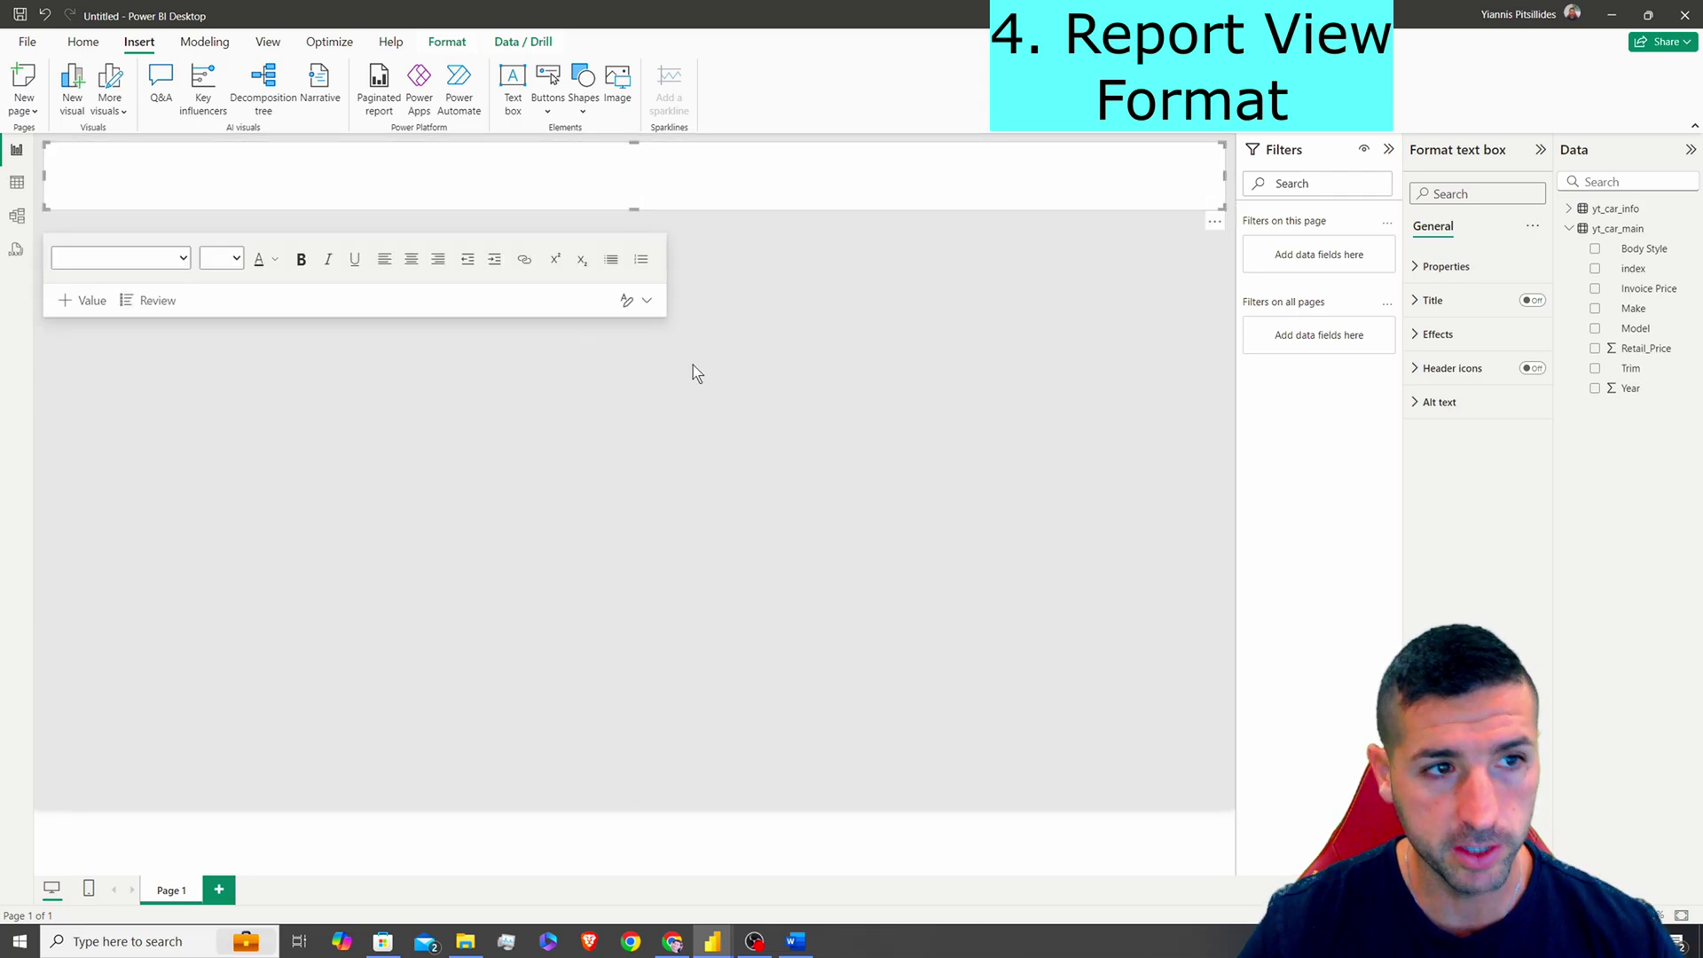
click(896, 401)
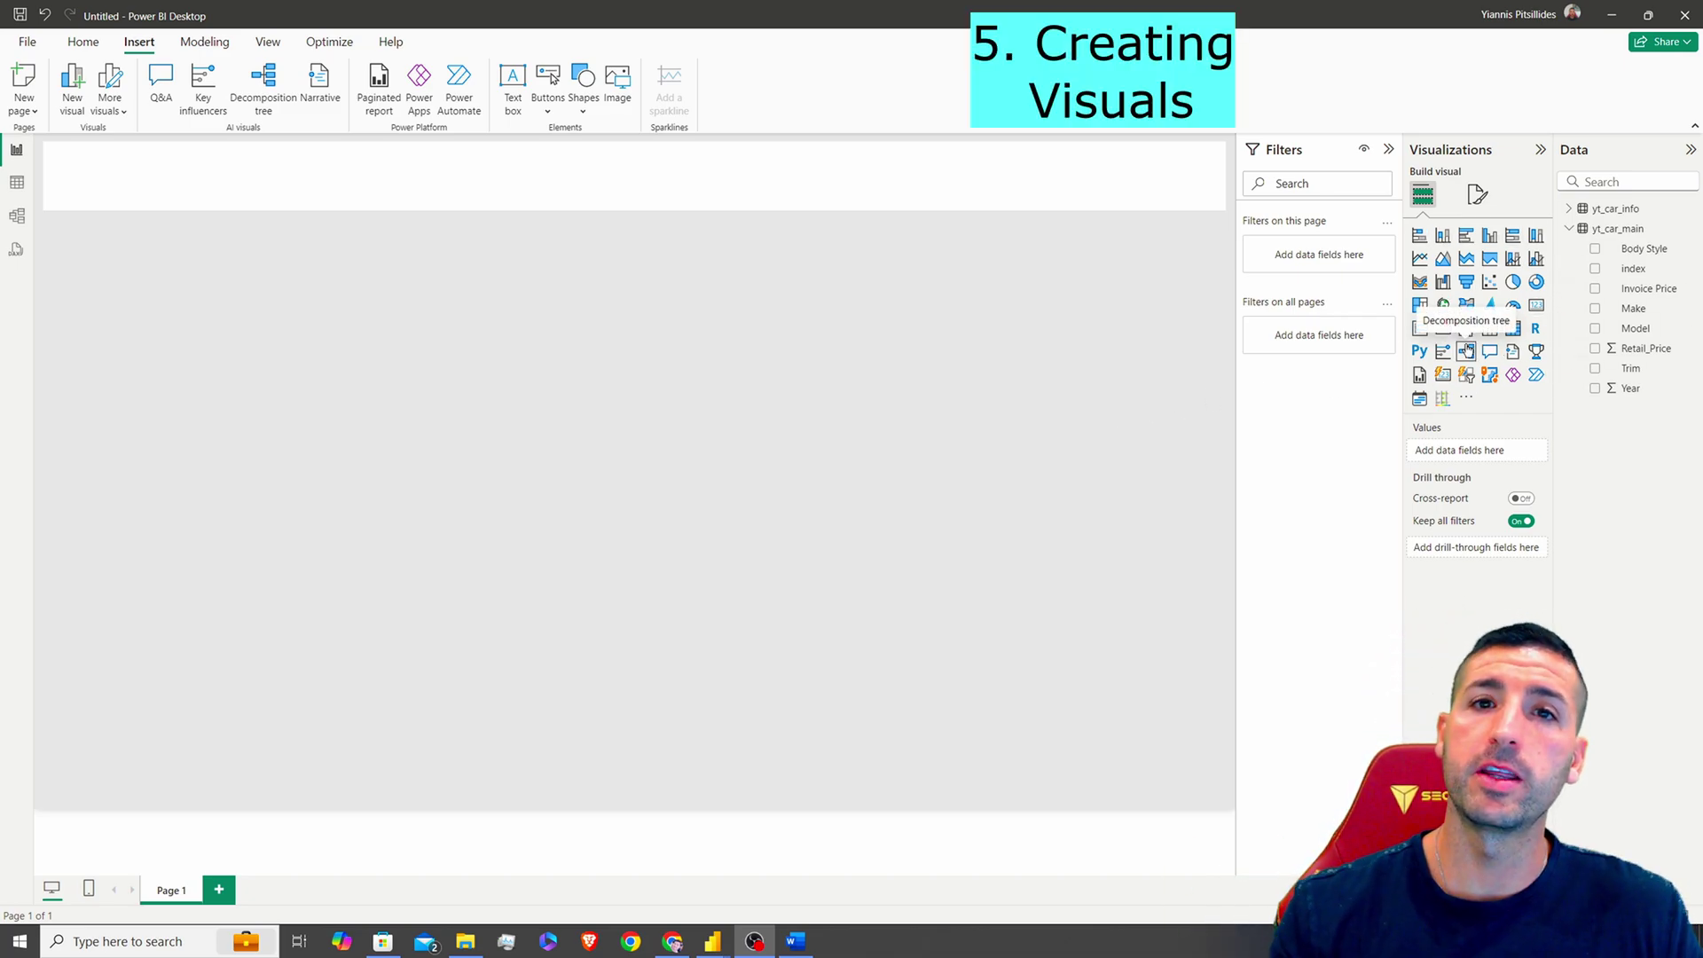
- Add a stacked bar chart showing Sum of Retail_Price by Make from yt_car_main
click(1419, 235)
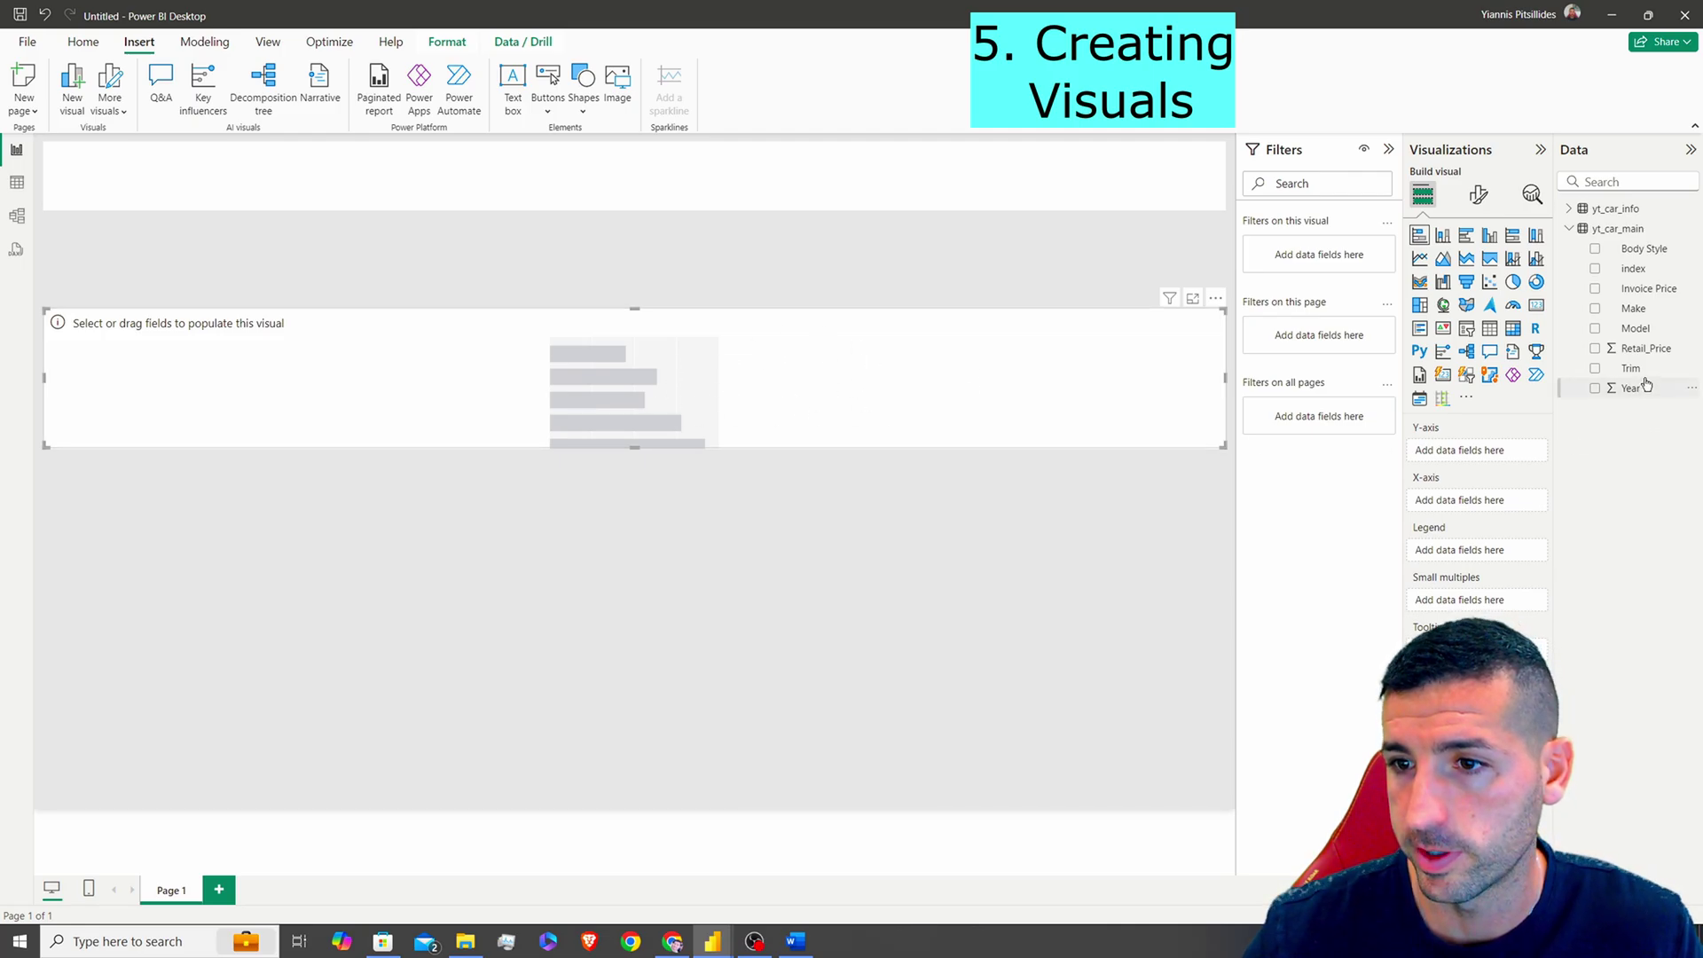
drag(1651, 353, 837, 372)
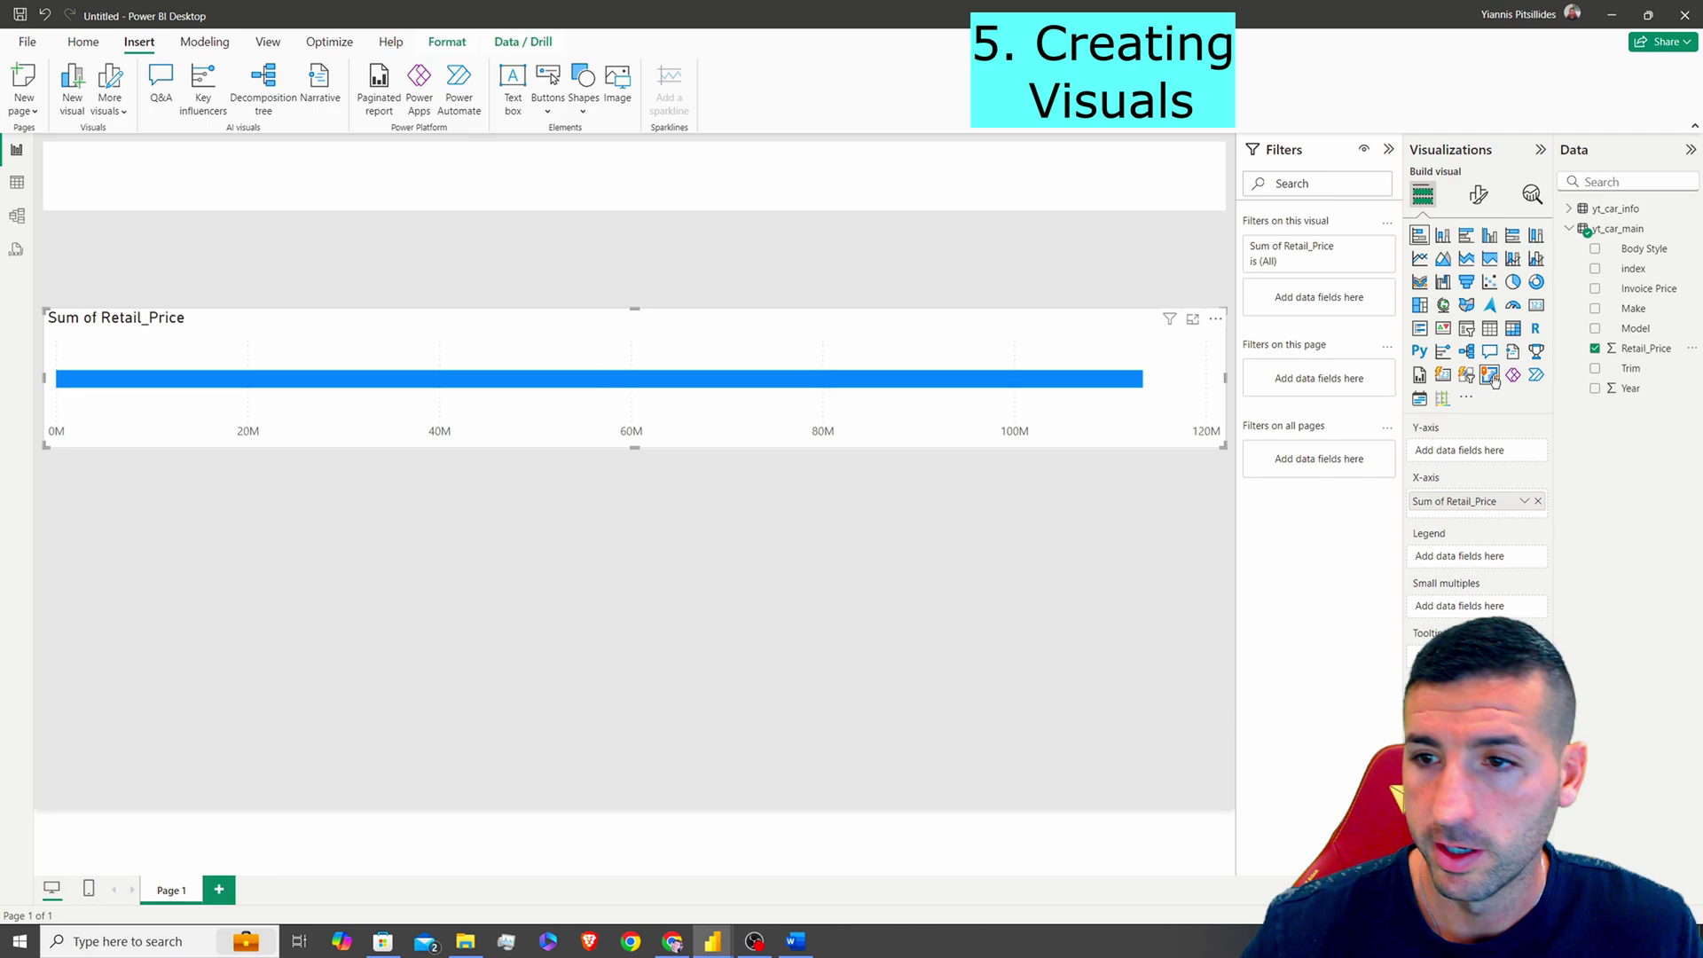
drag(1641, 317, 880, 328)
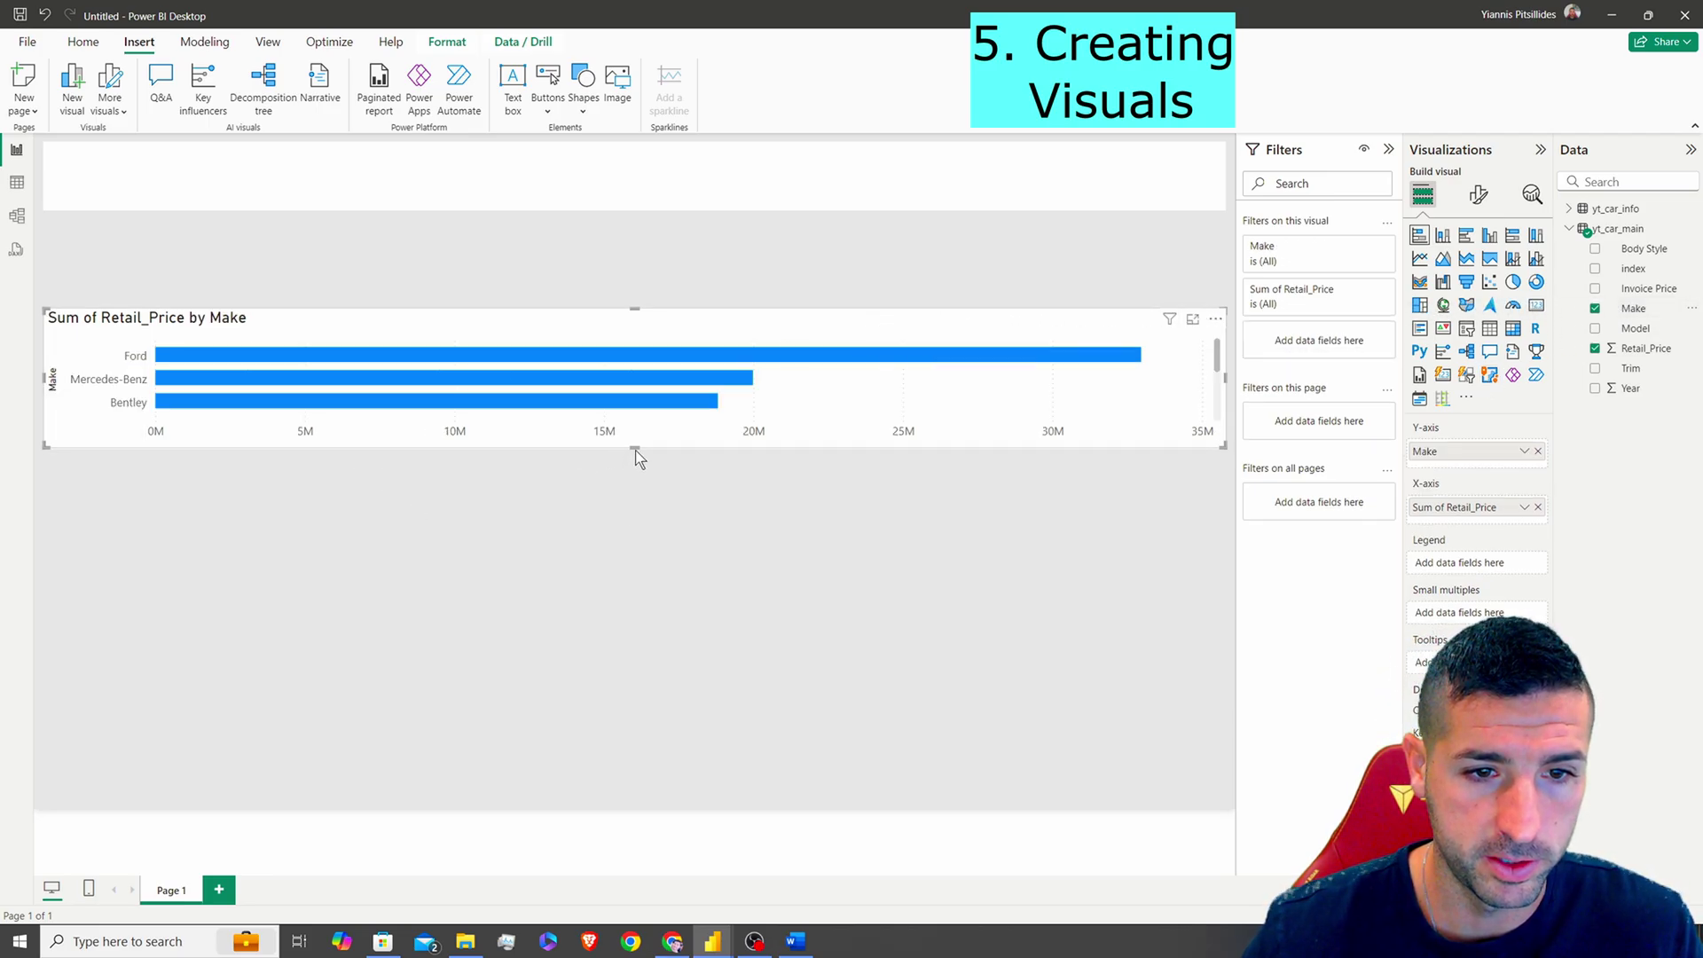
- Resize the stacked bar chart taller so all makes fit, and narrow it to a little over half the page width
drag(621, 449, 603, 608)
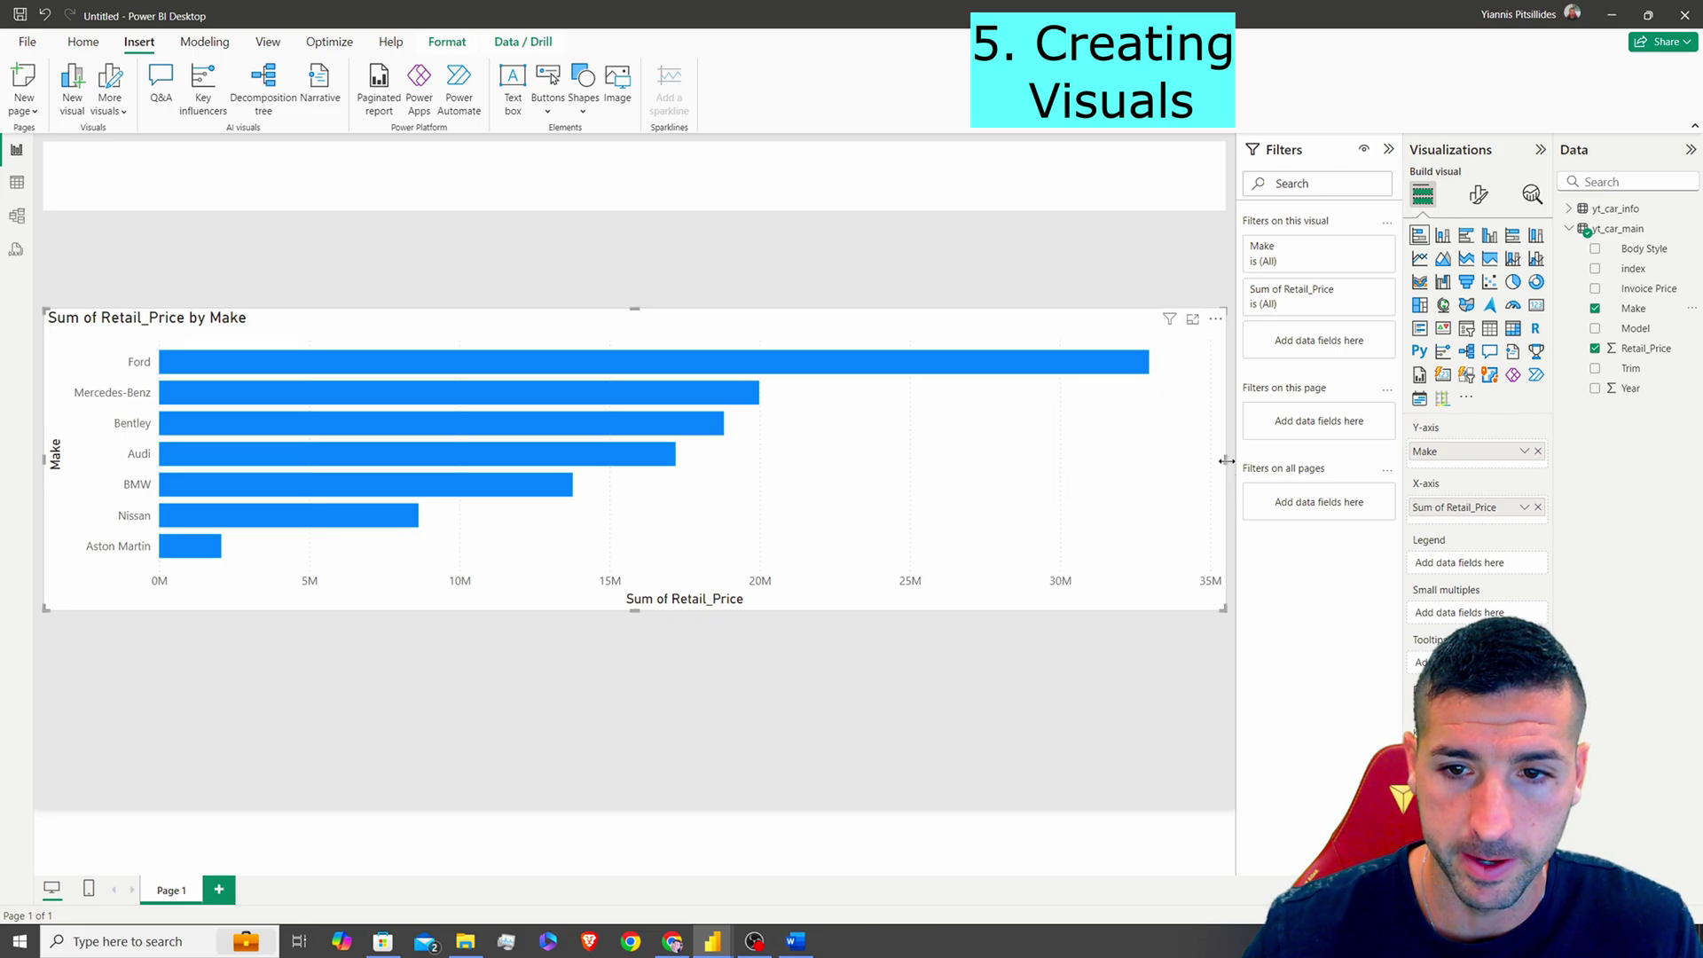
drag(1221, 468, 727, 461)
click(1137, 328)
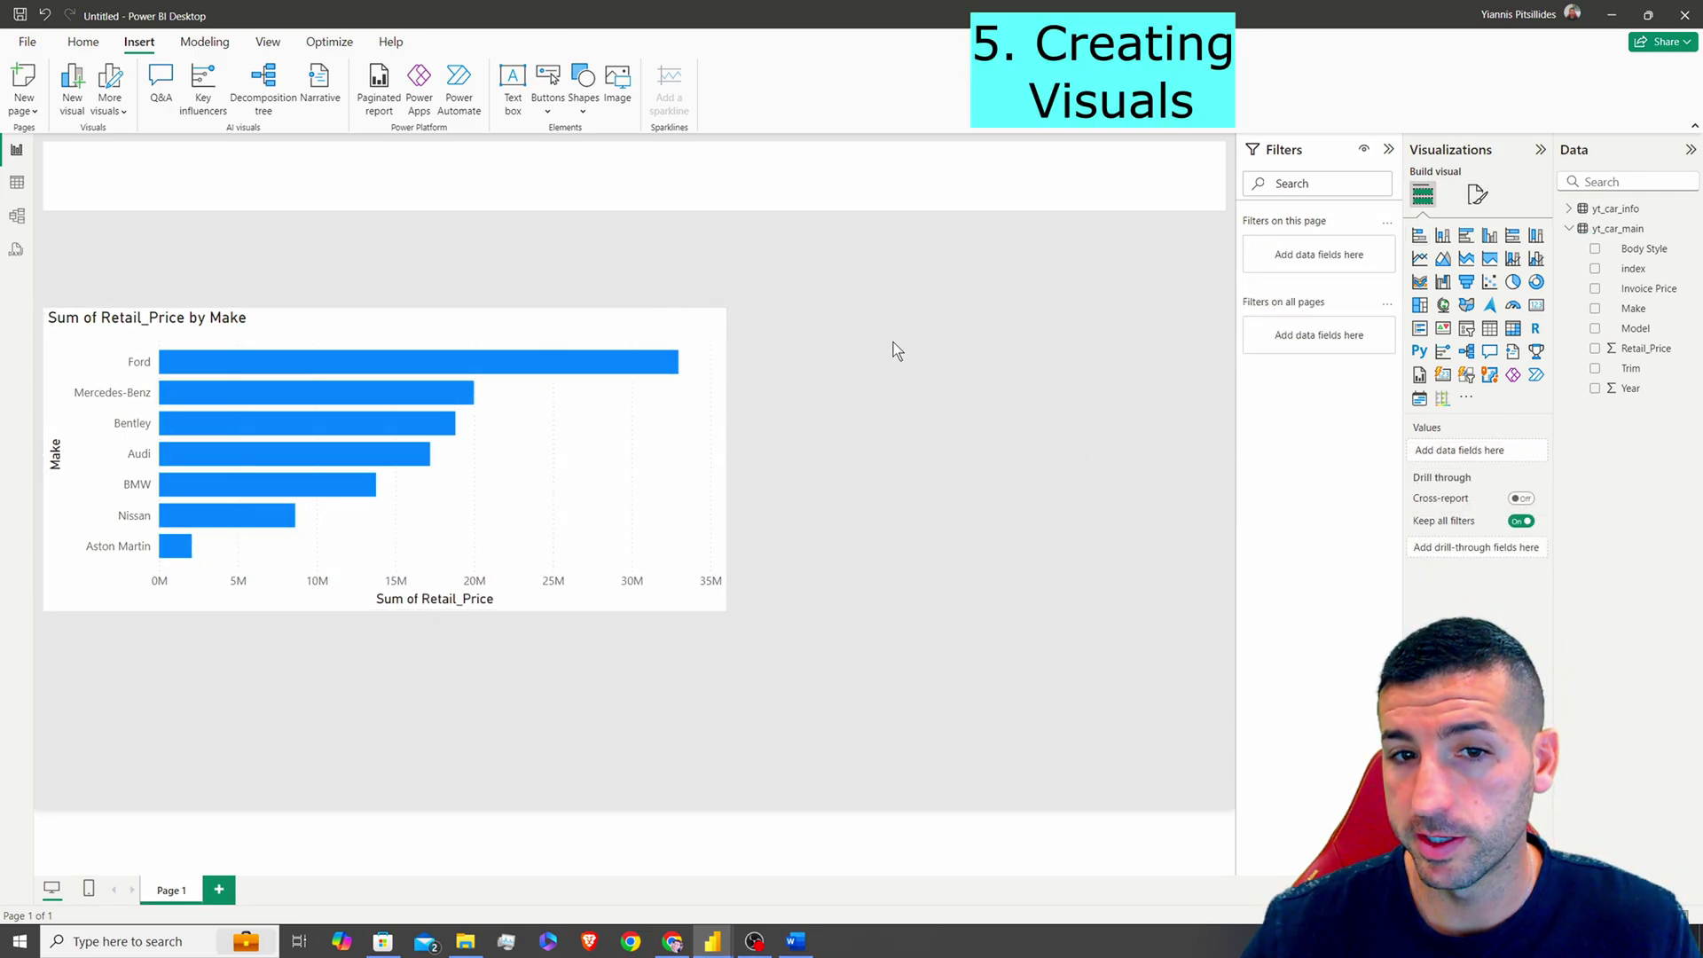
- Add a table of Make and Retail_Price, shrink it, and place it in the free space beside the bar chart
click(1595, 310)
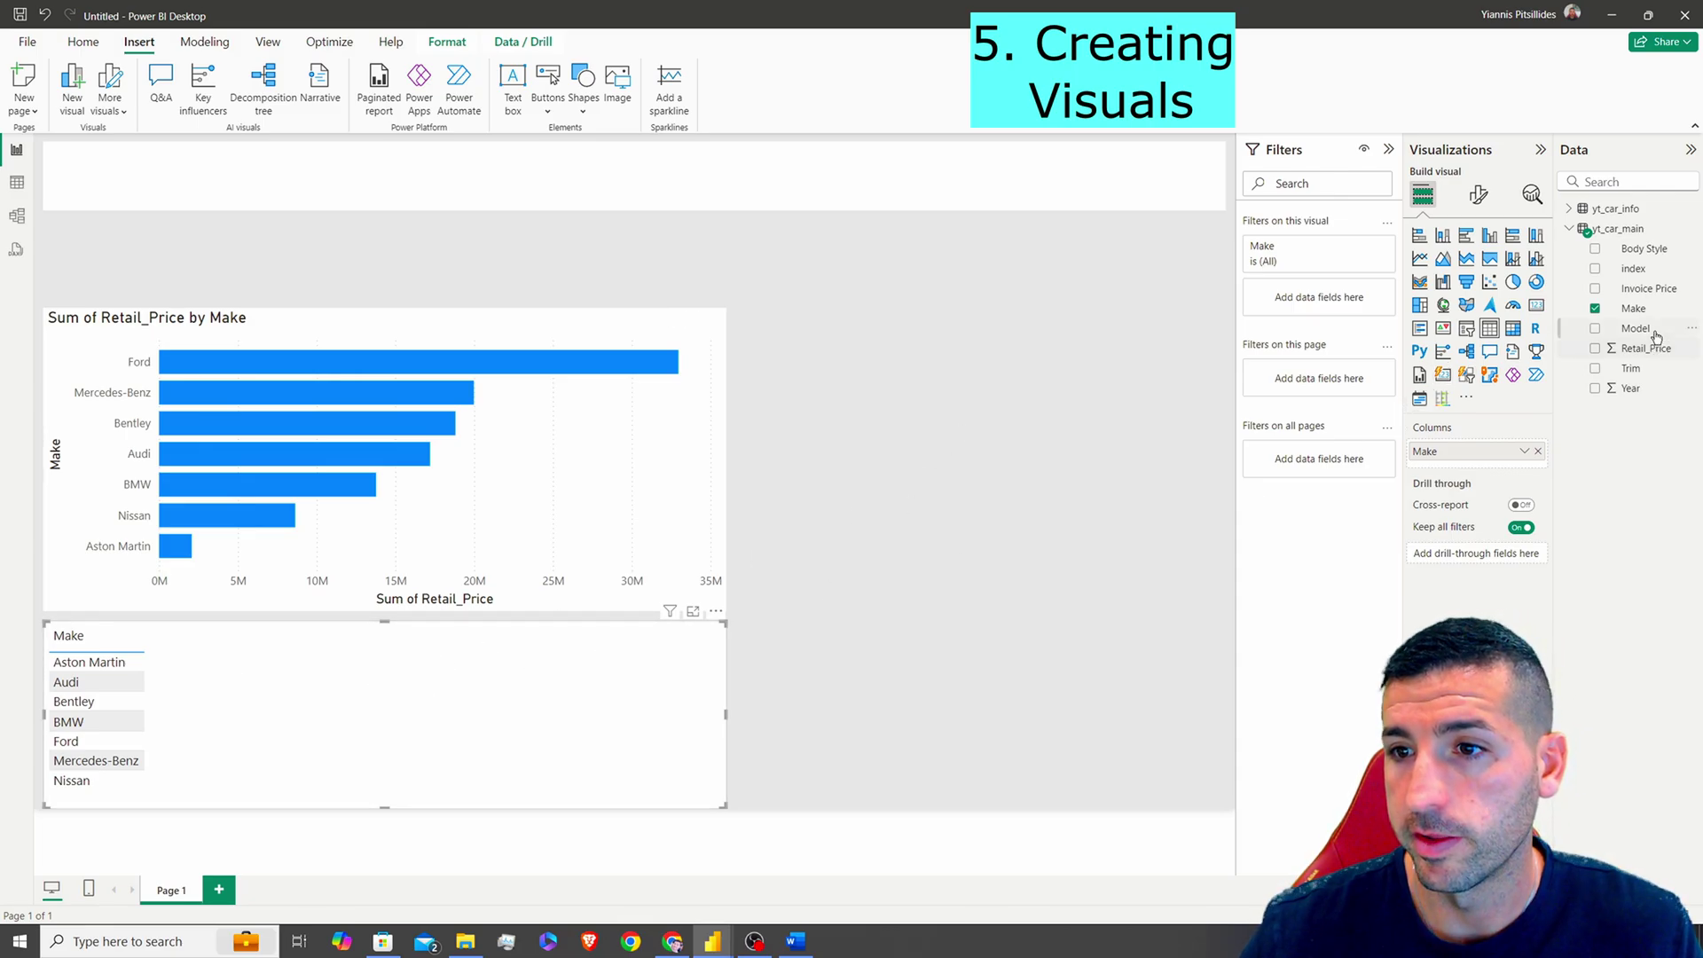
click(1595, 348)
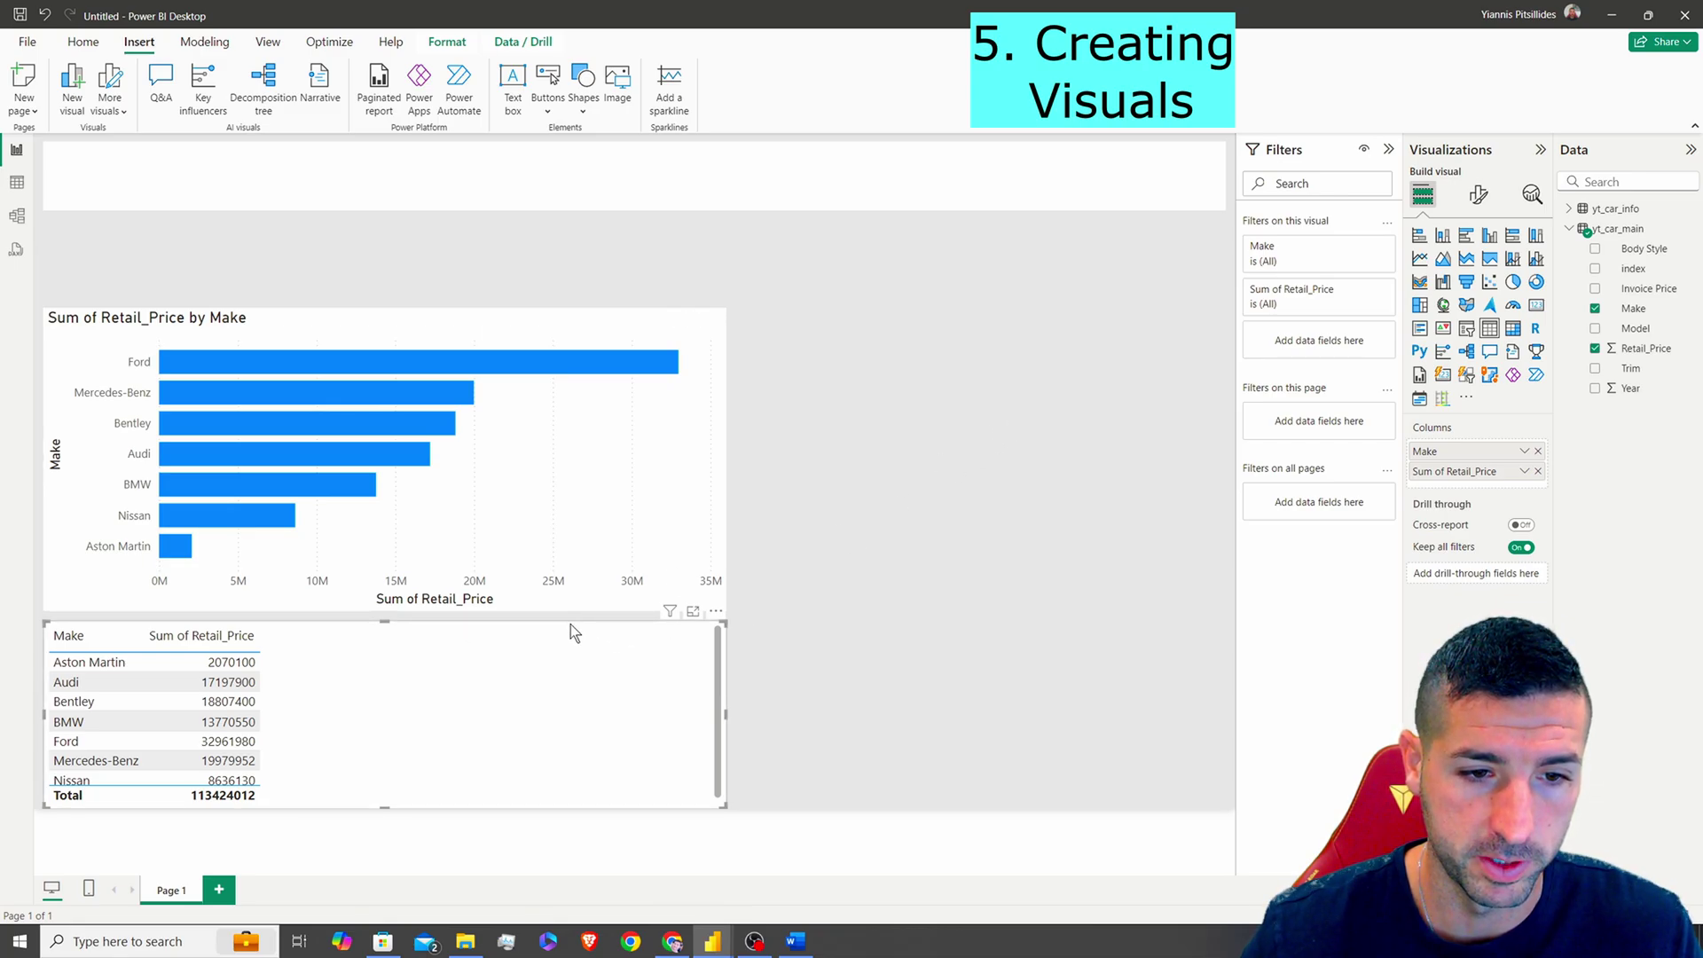
drag(571, 624, 1025, 397)
drag(502, 490, 834, 483)
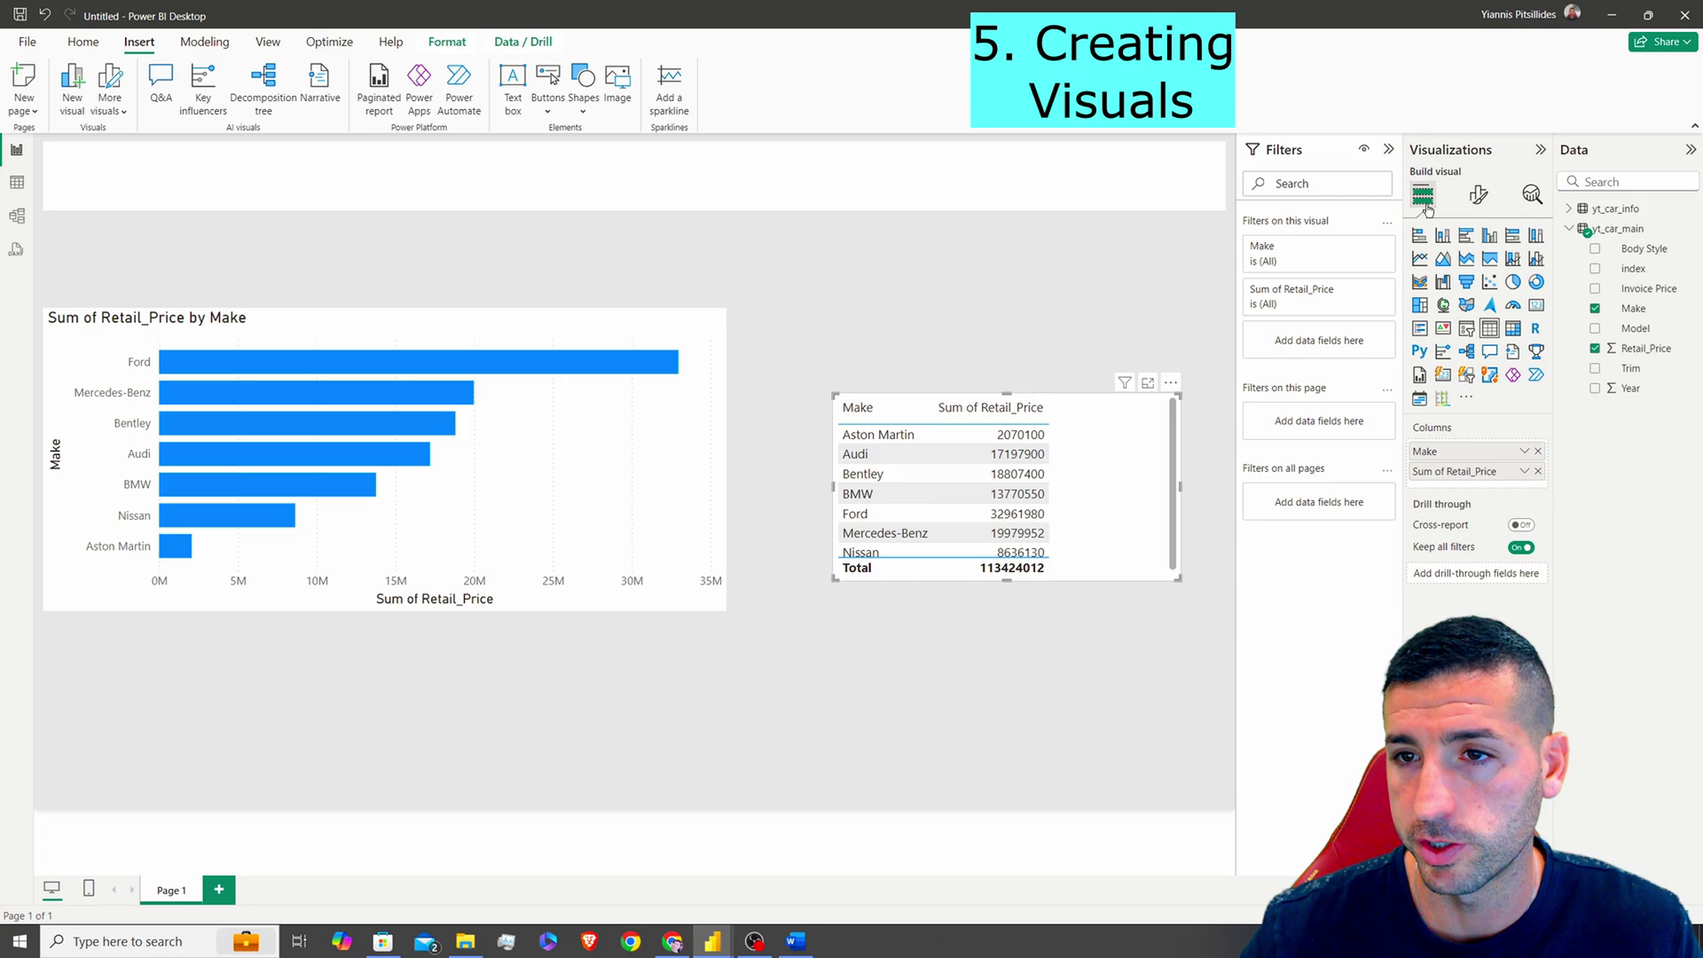
- Change the table to a clustered bar chart, enlarge it to fit all makes, and shift it toward the page's upper right
click(1466, 235)
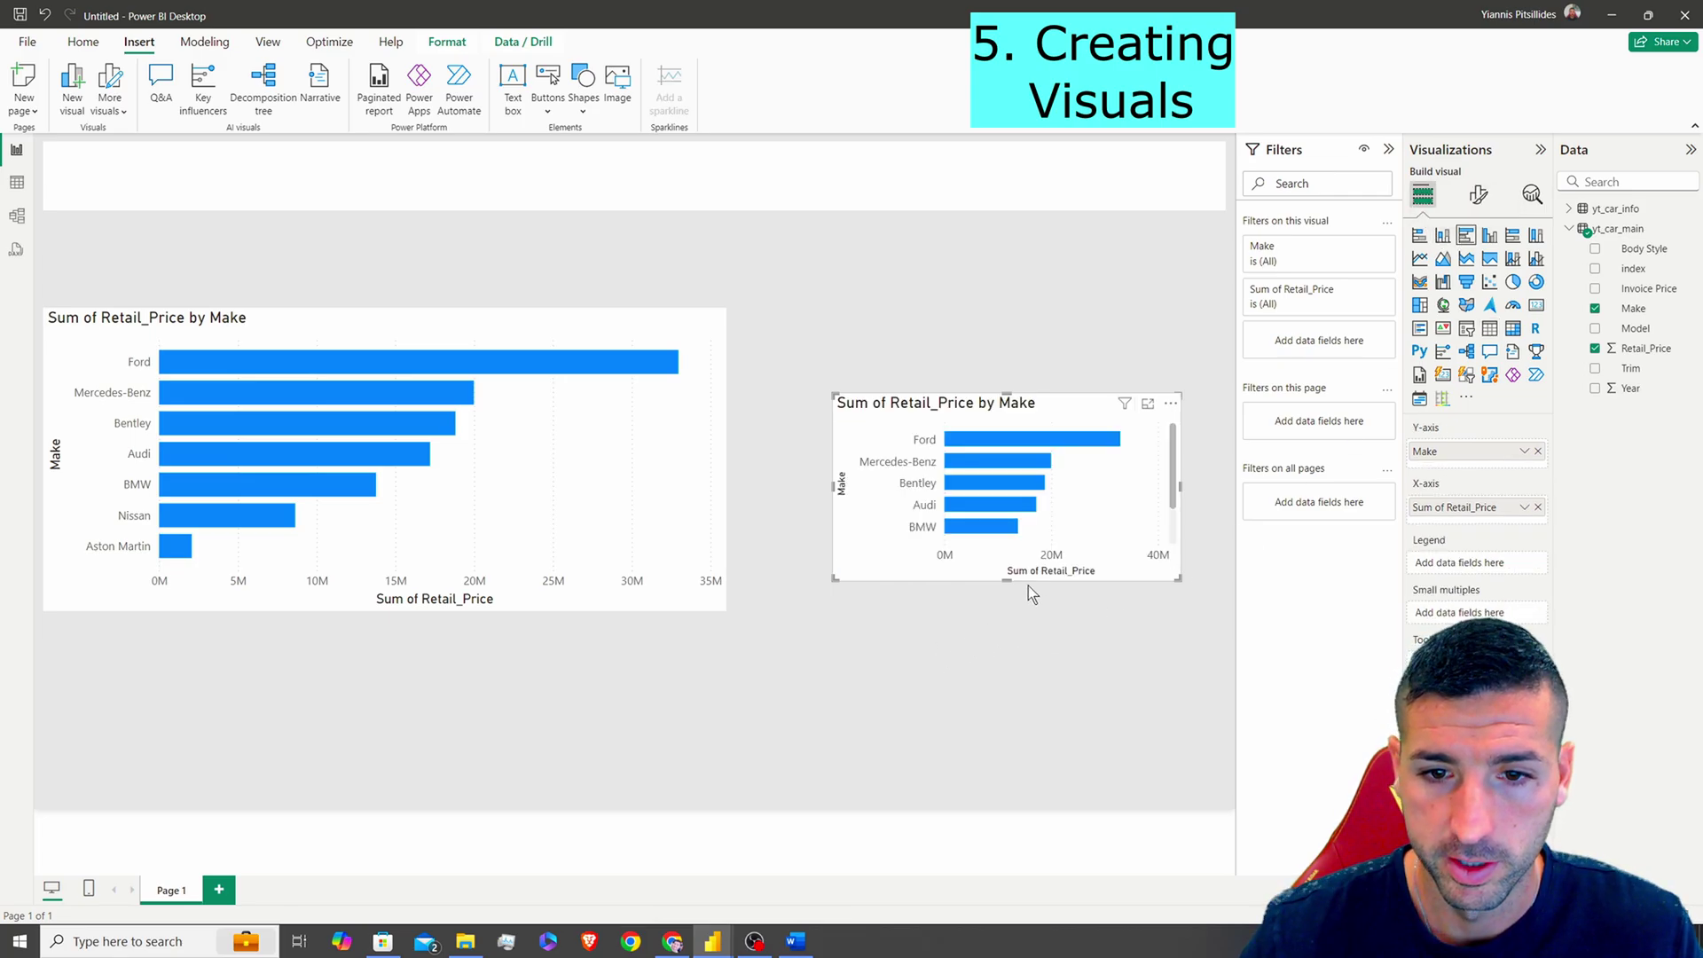
drag(1006, 578, 1007, 630)
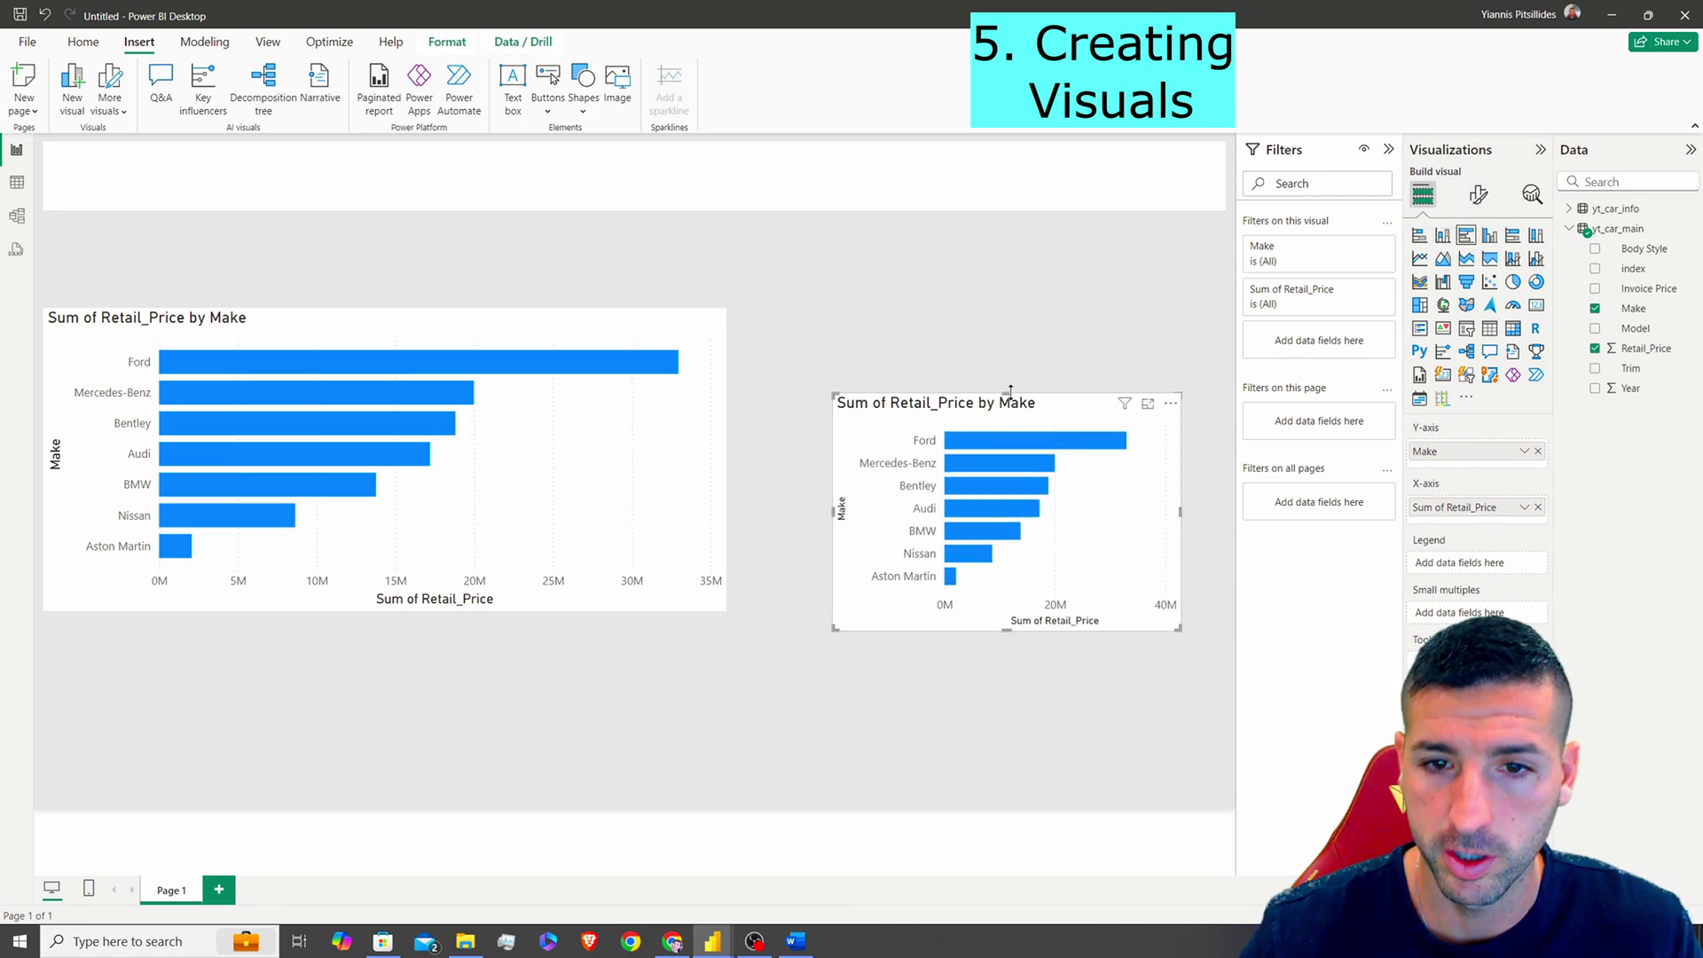
drag(1008, 392, 1008, 309)
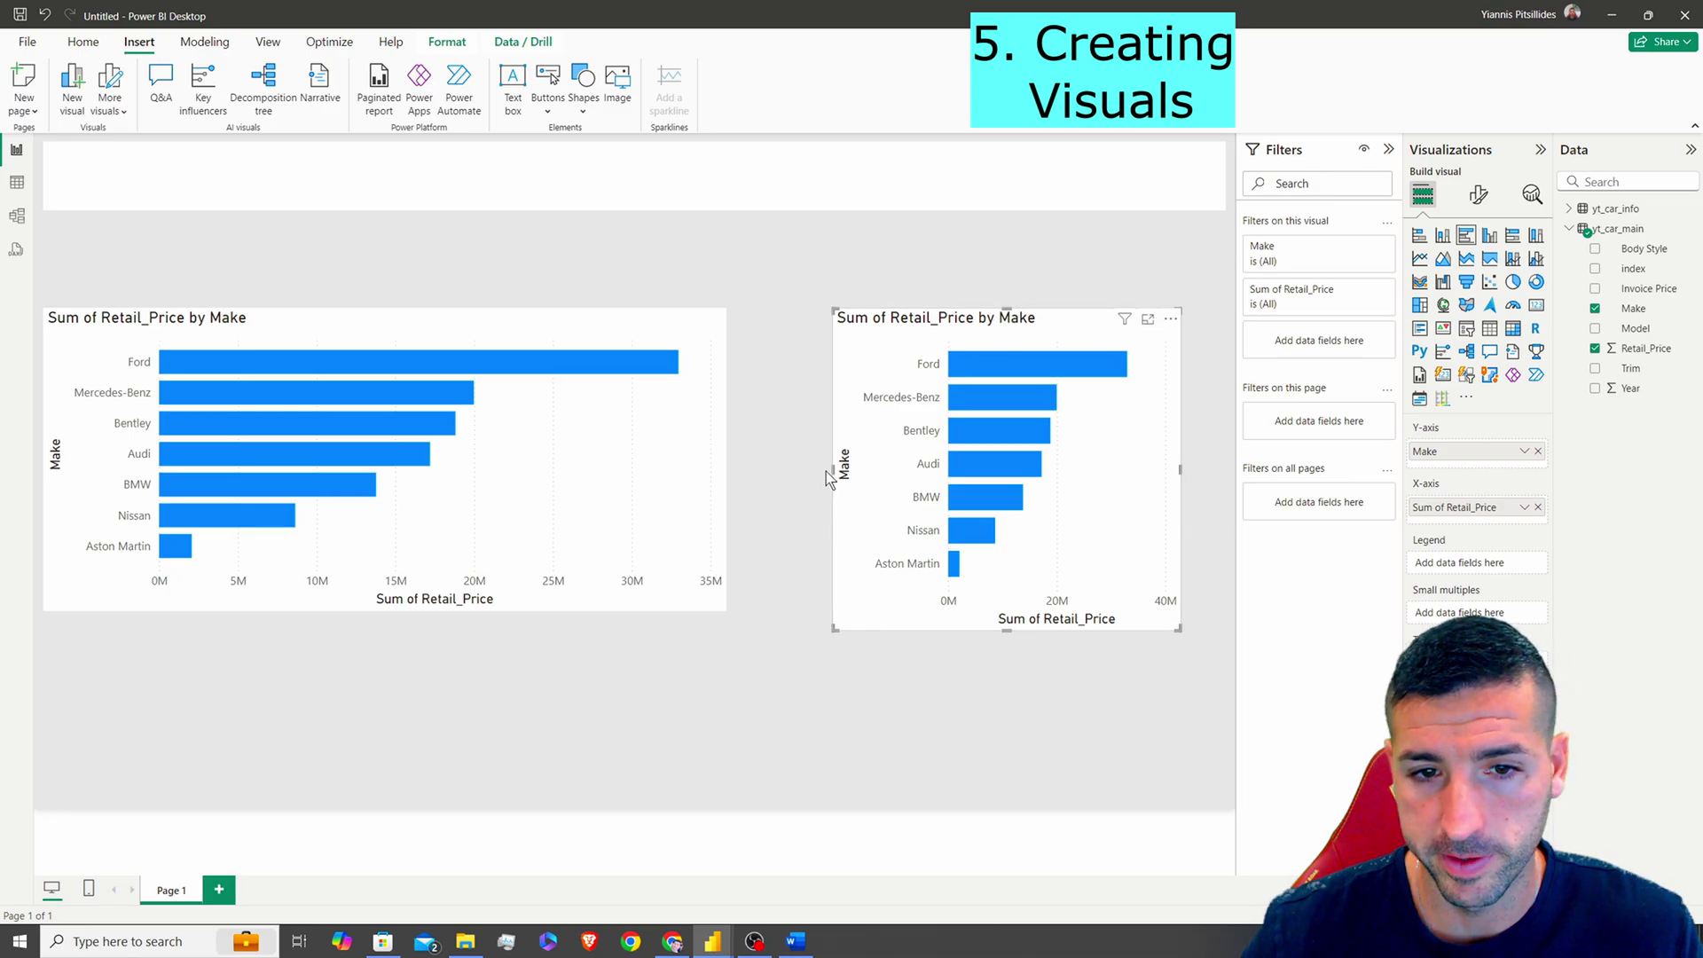
drag(829, 471, 768, 470)
mouse_move(991, 502)
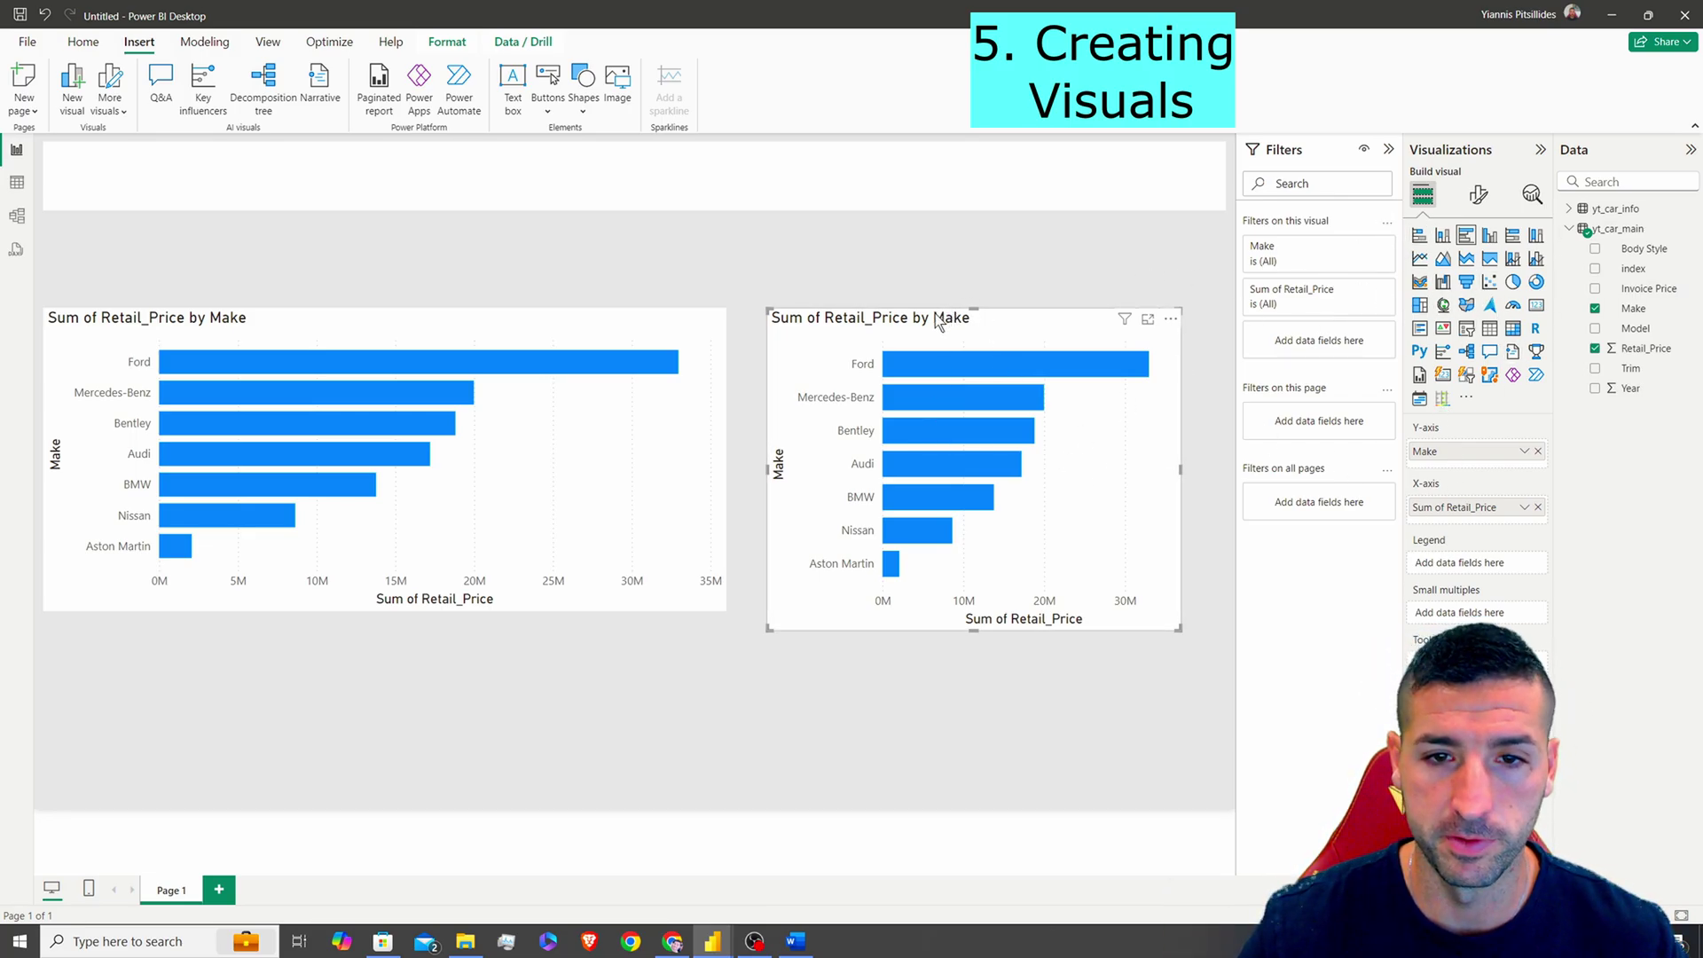
drag(939, 322, 1048, 277)
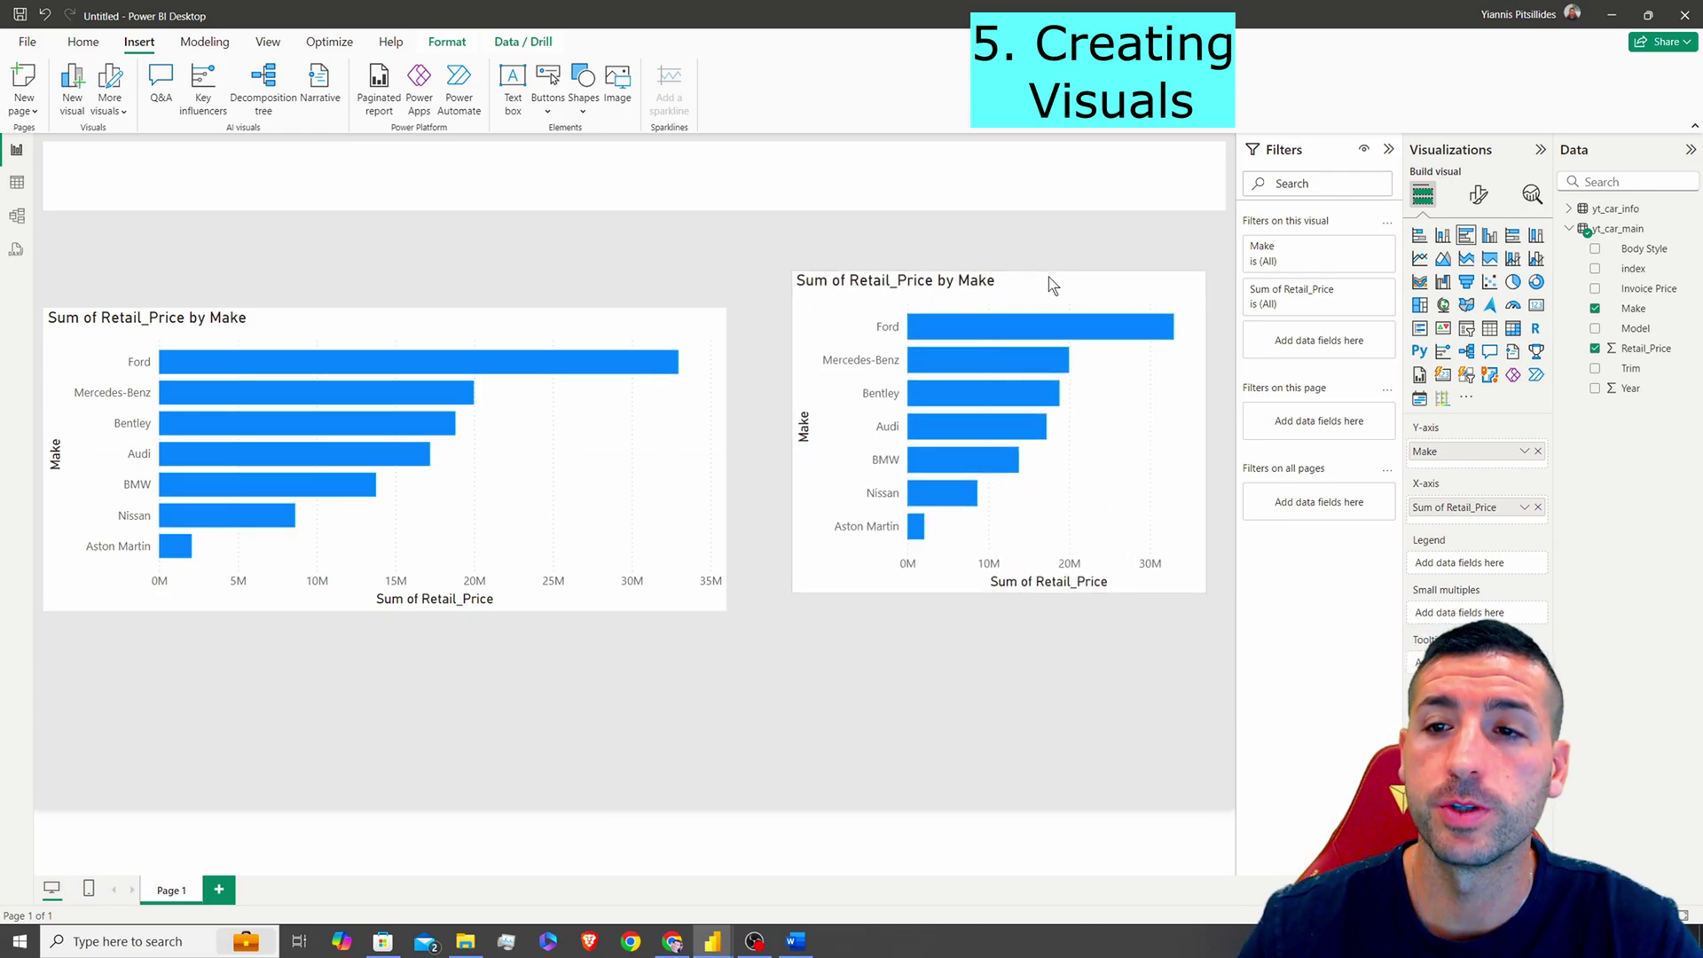
- Try the second visual as a stacked column, clustered column, line and donut chart, slicer, table, matrix and card
click(1443, 236)
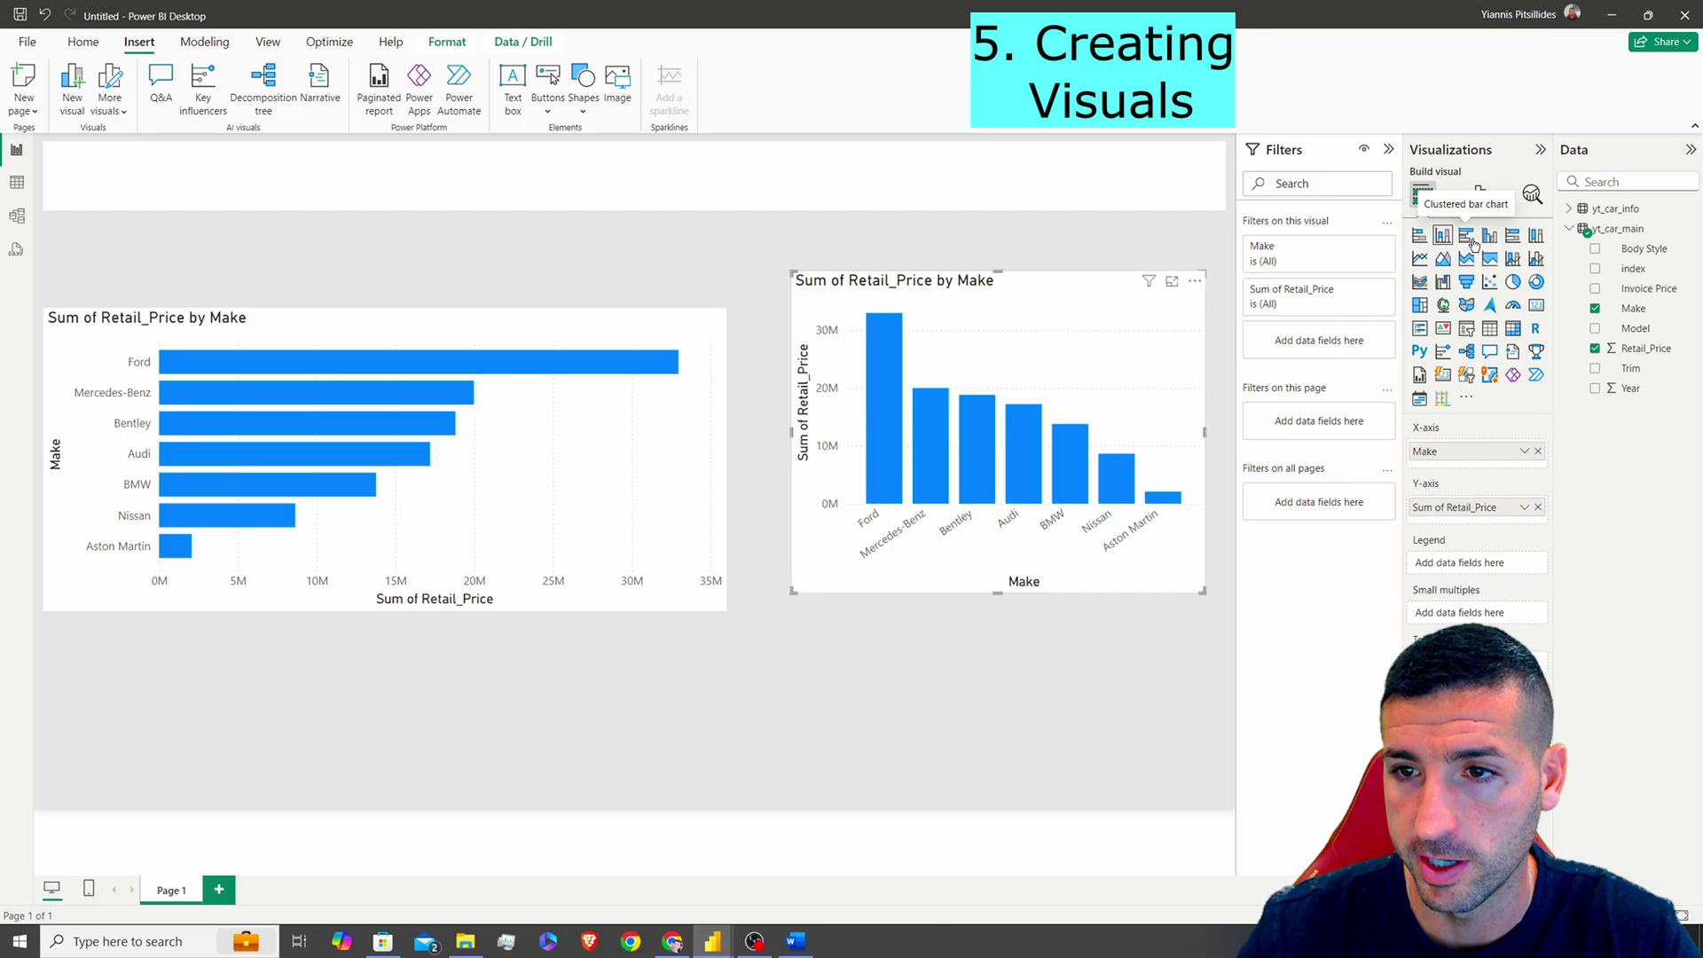
click(1468, 237)
click(1490, 236)
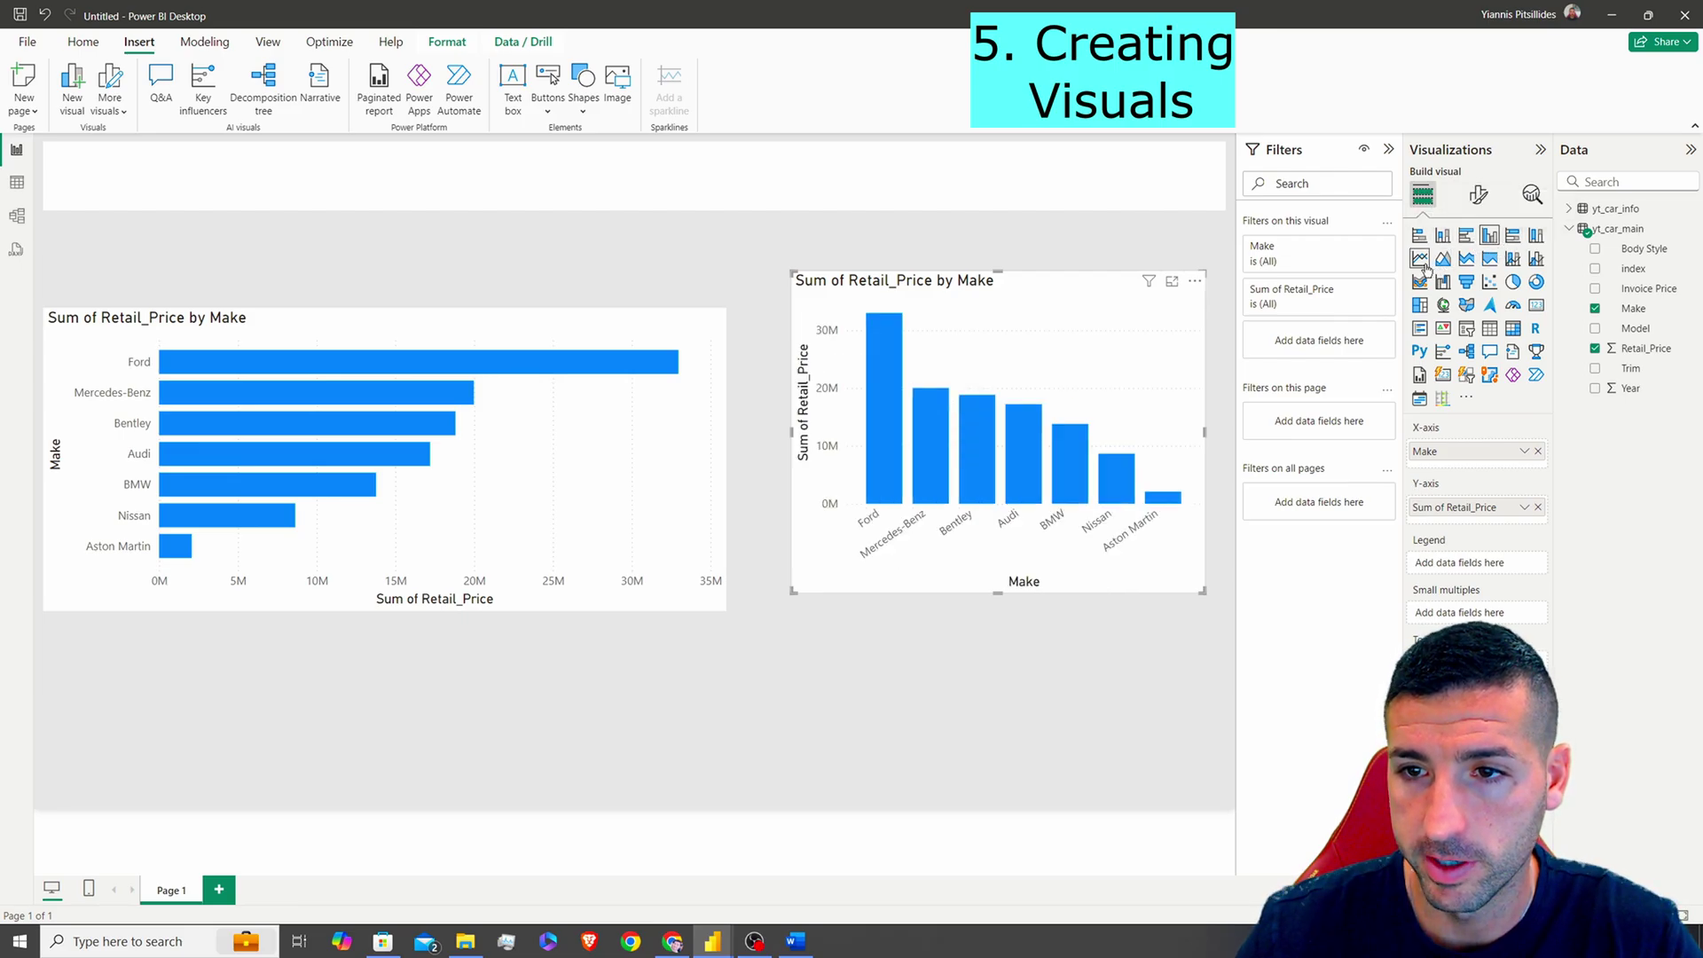
click(1421, 258)
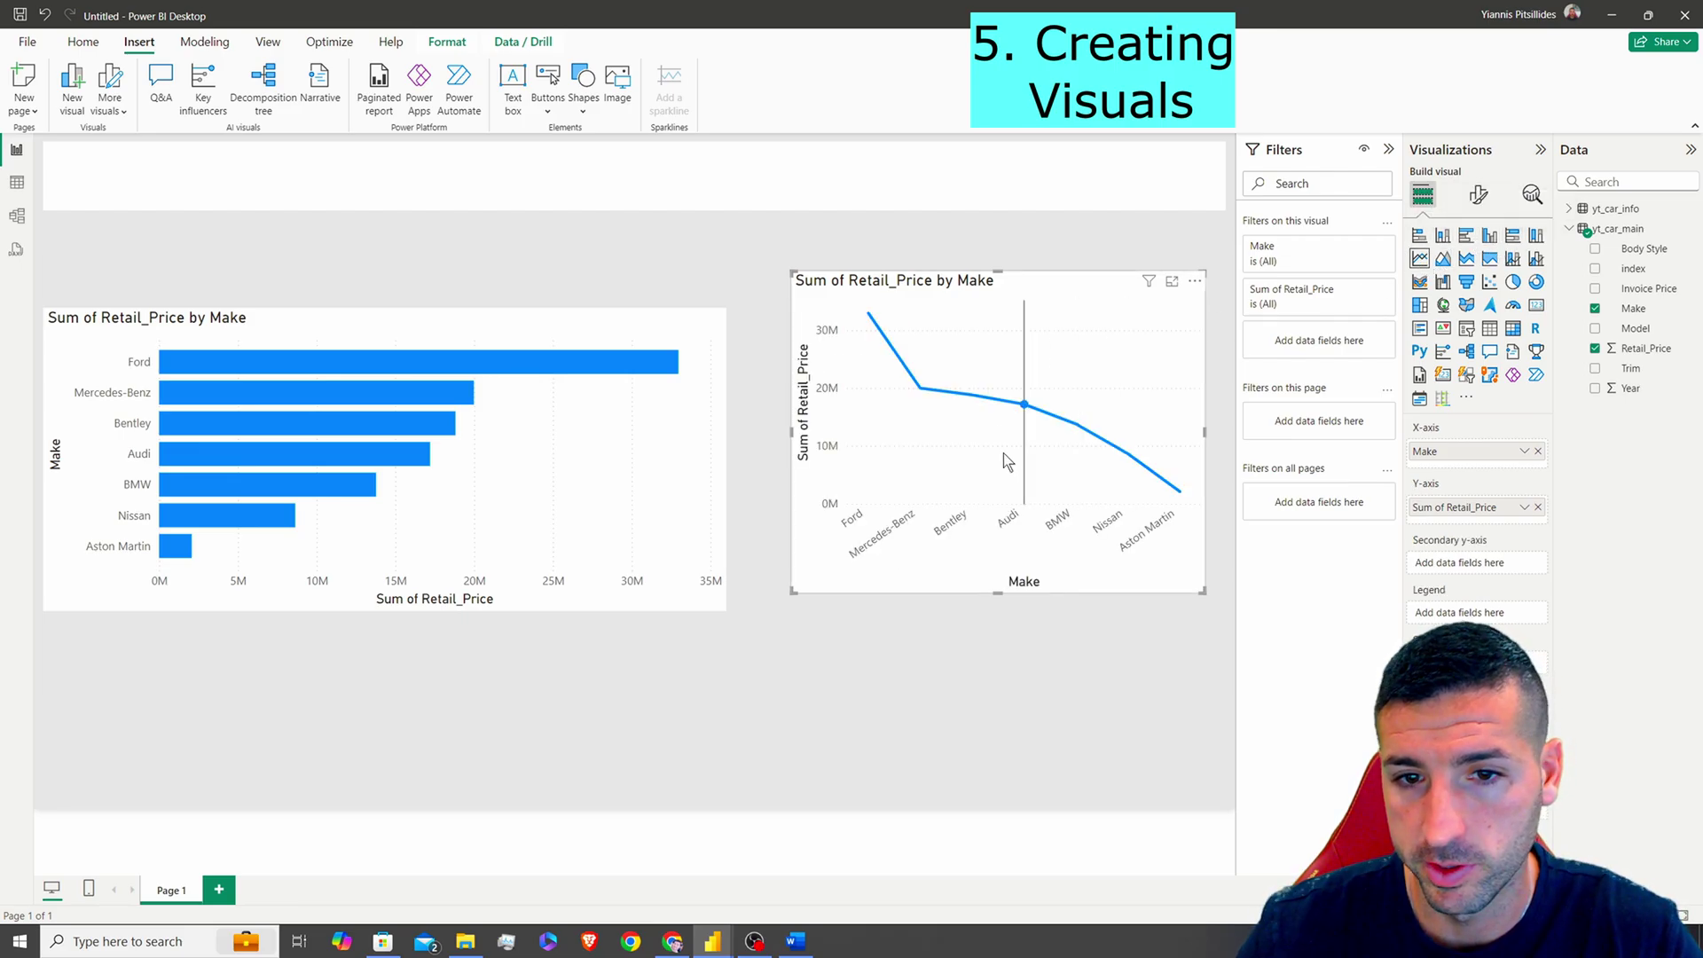
click(1536, 282)
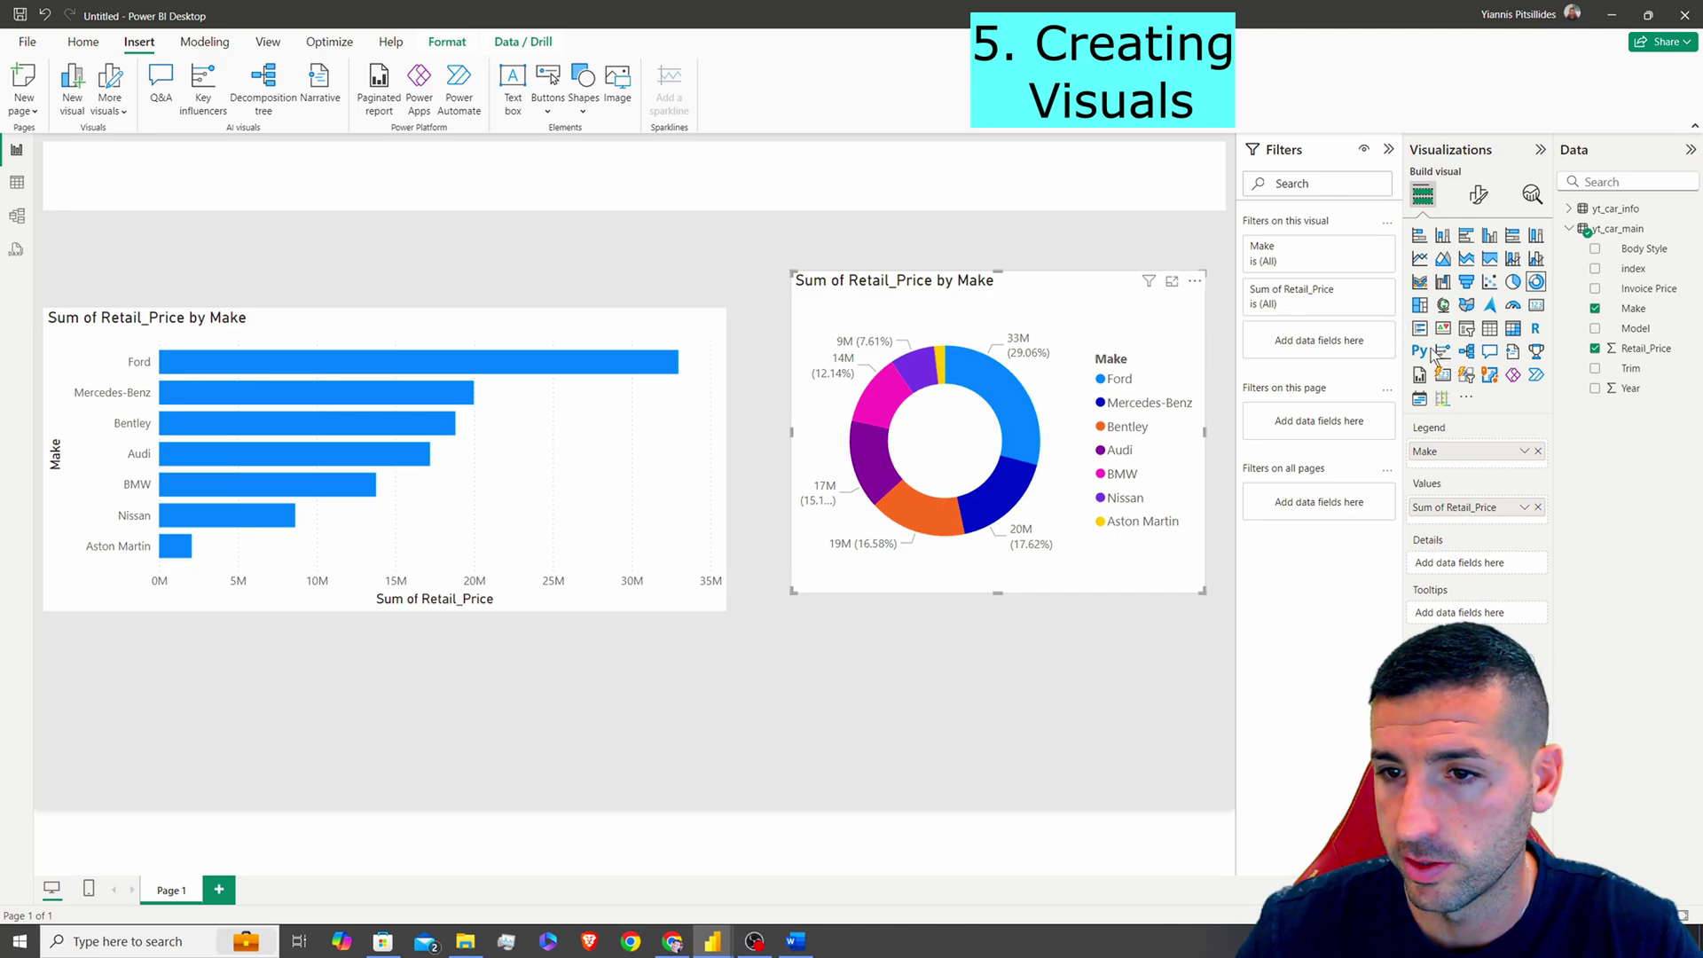
click(1468, 330)
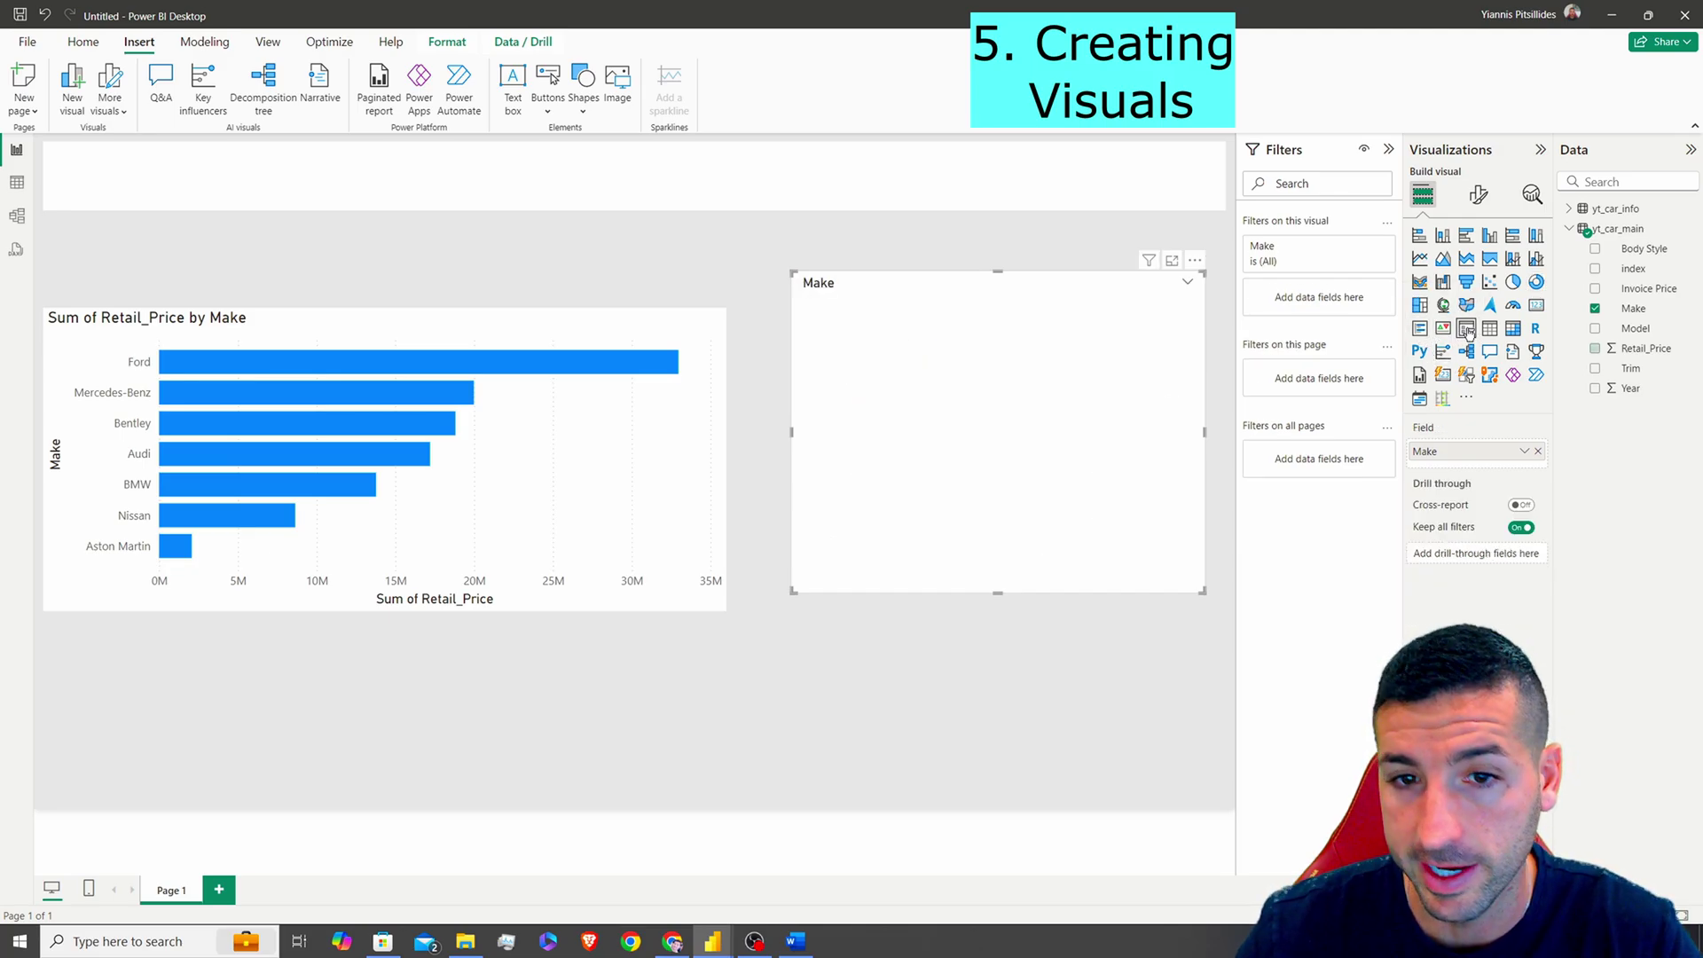
click(1491, 330)
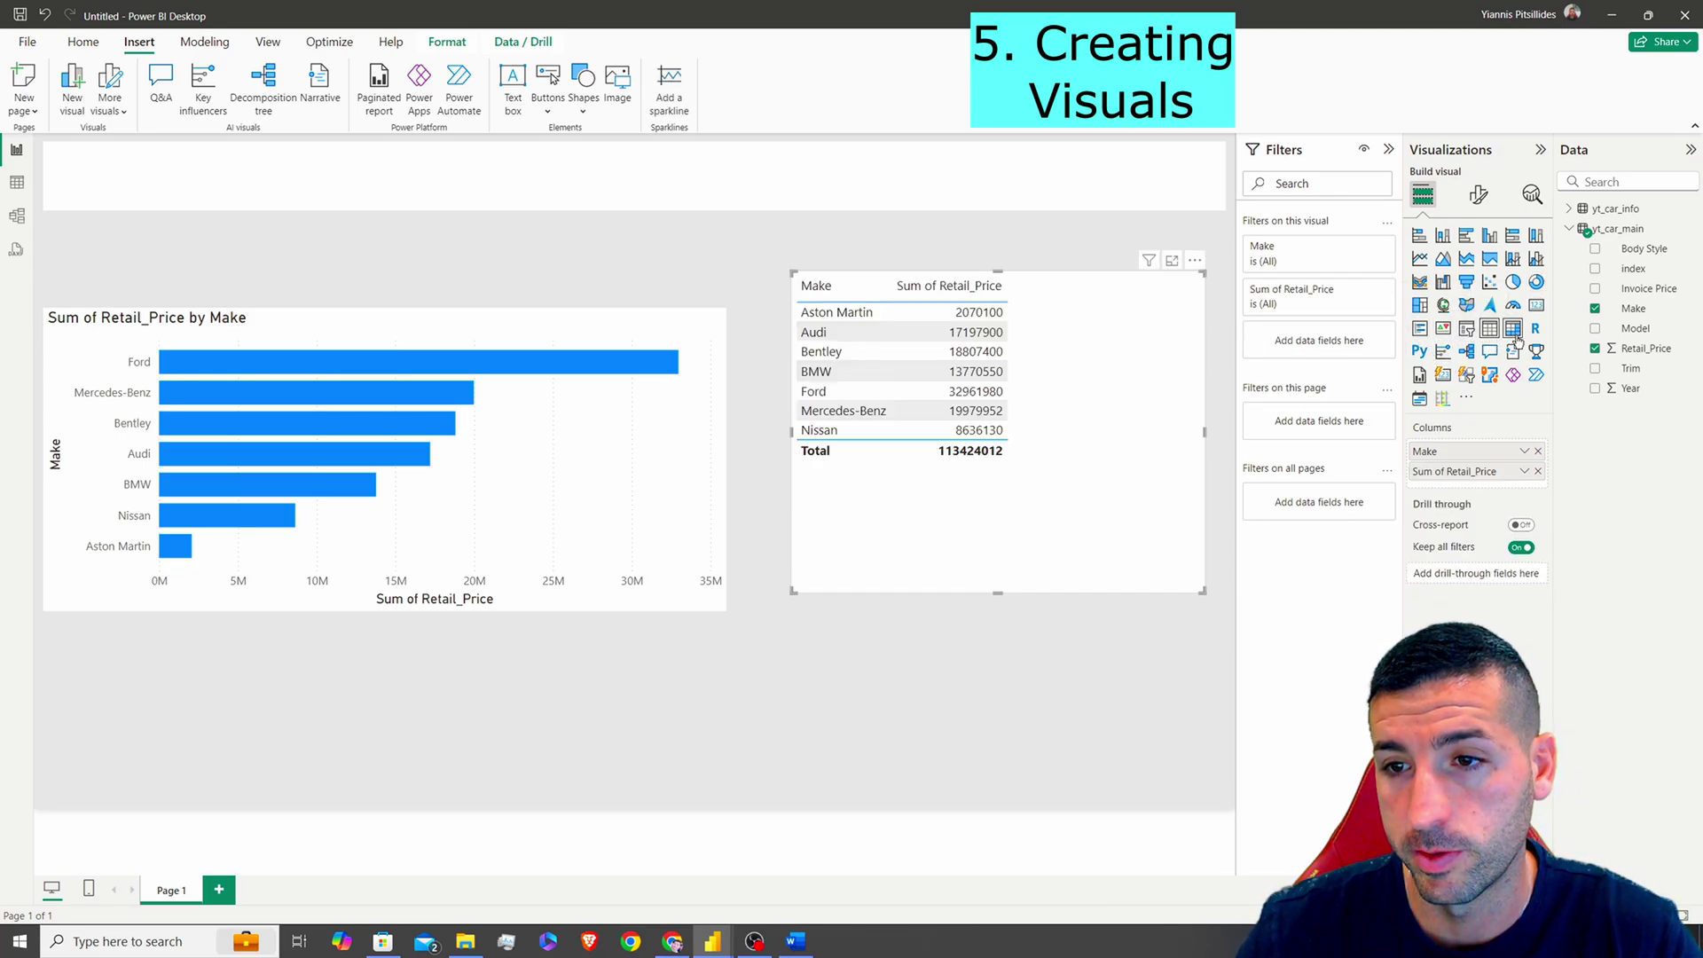
click(1512, 331)
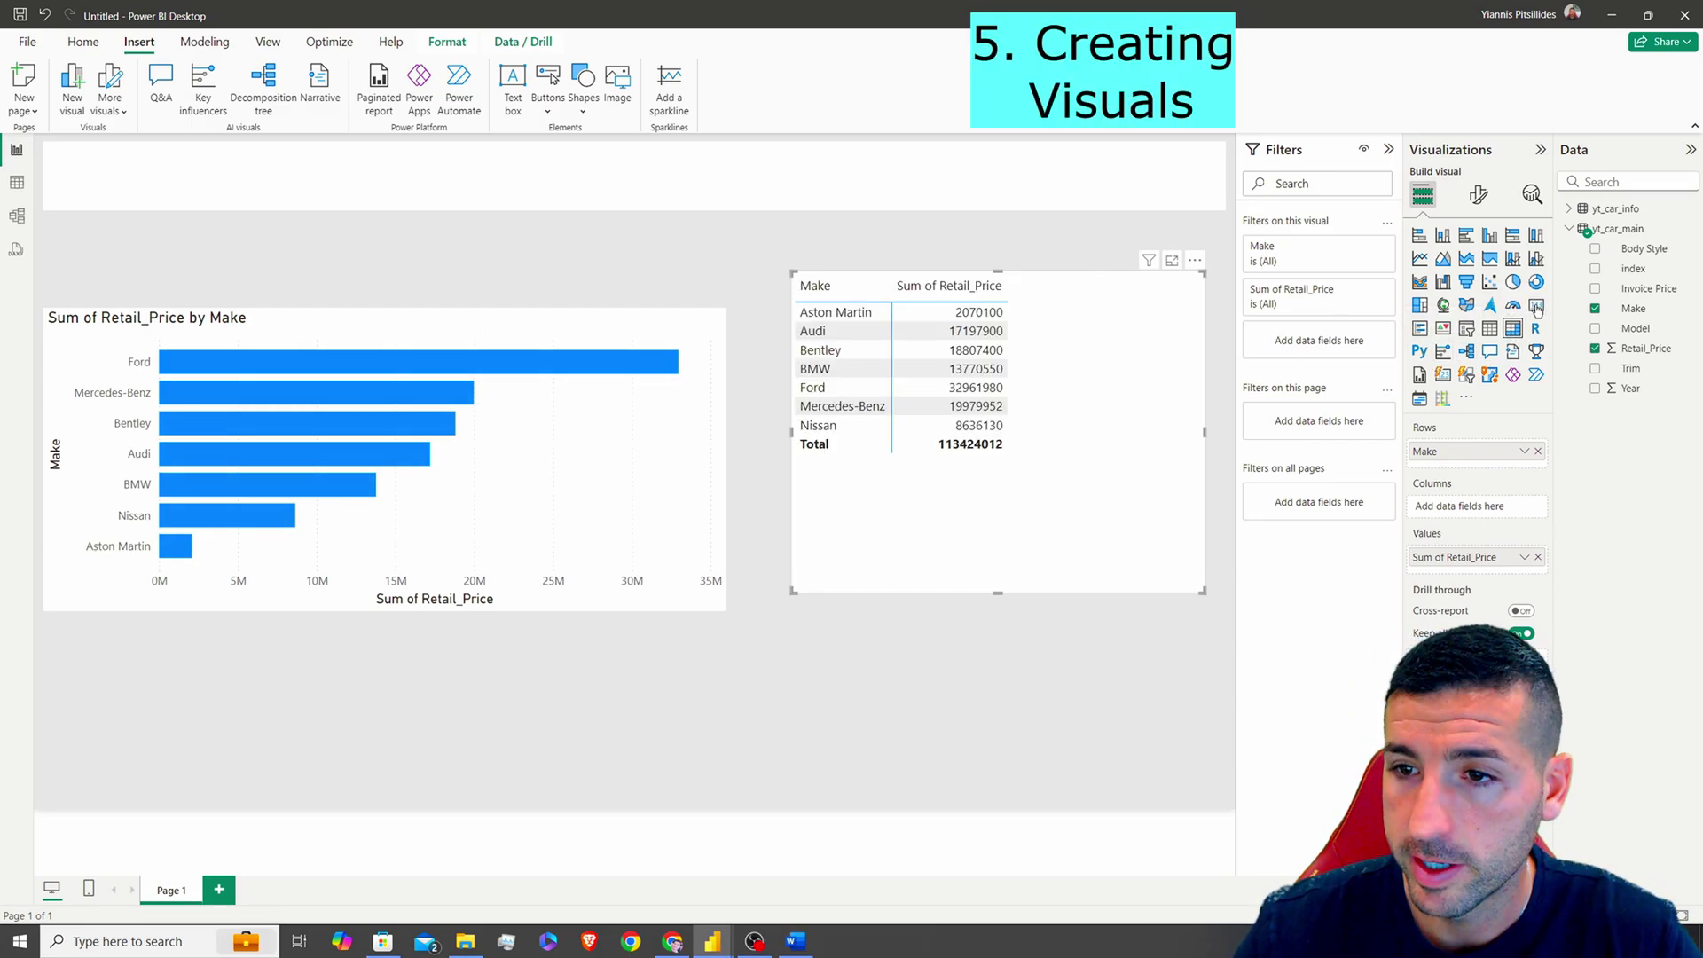
click(1536, 306)
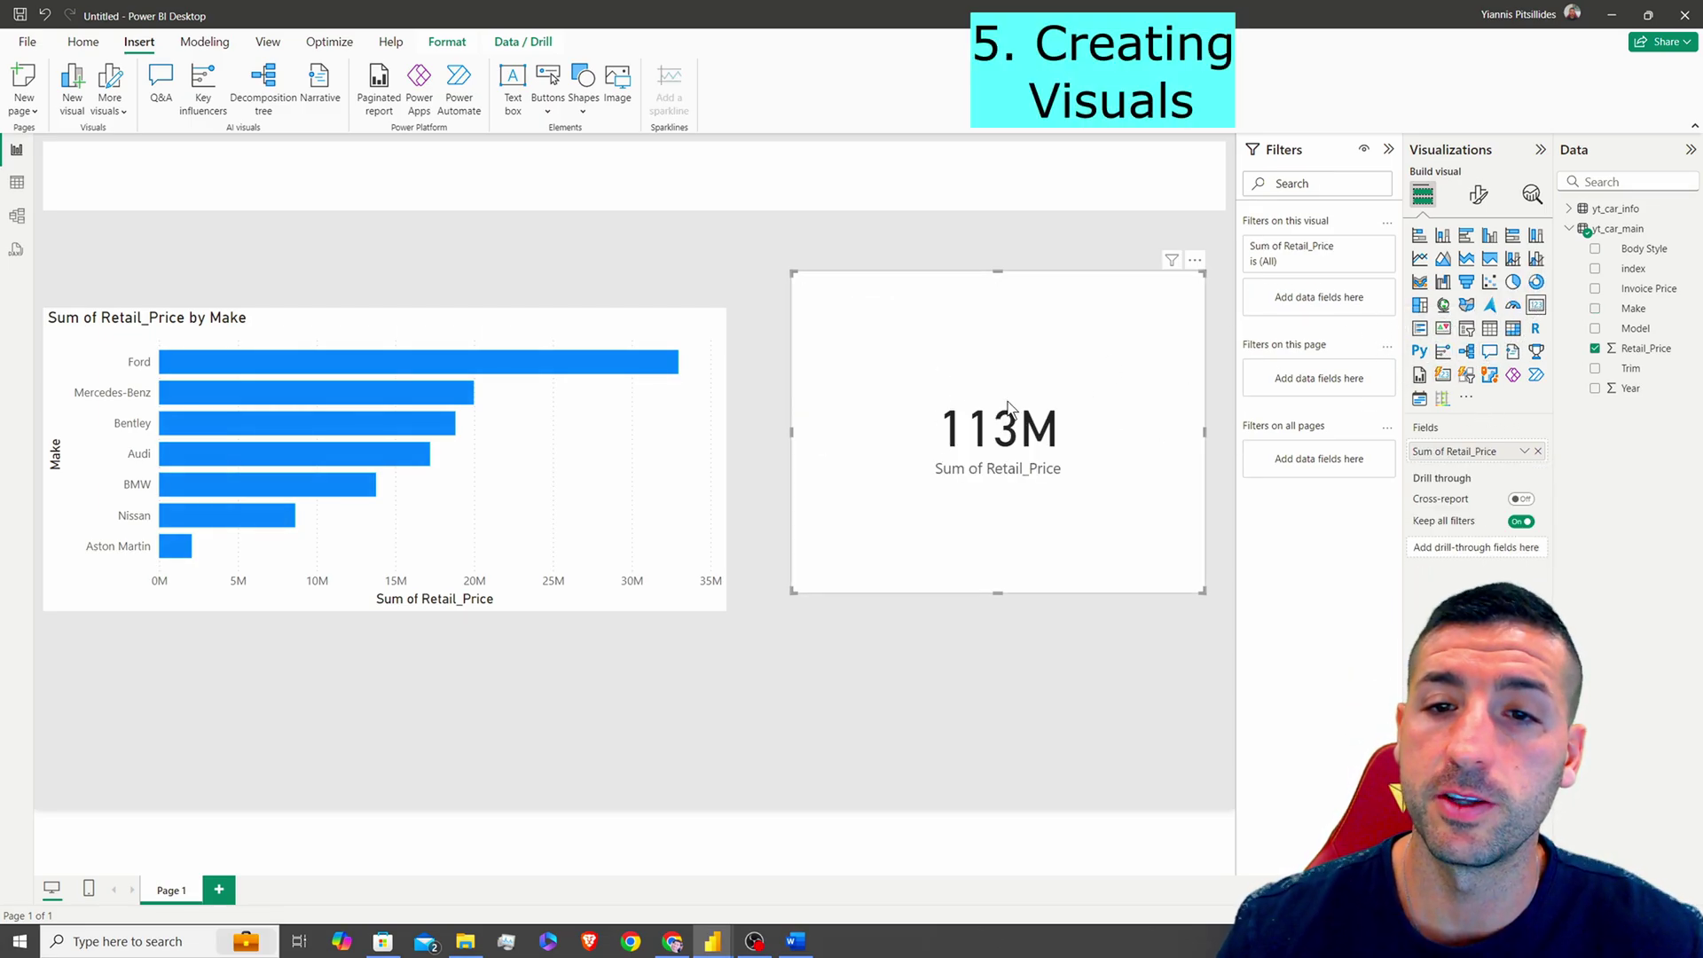
- Change the second visual to a treemap and move both visuals up directly beneath the header text box
click(1420, 306)
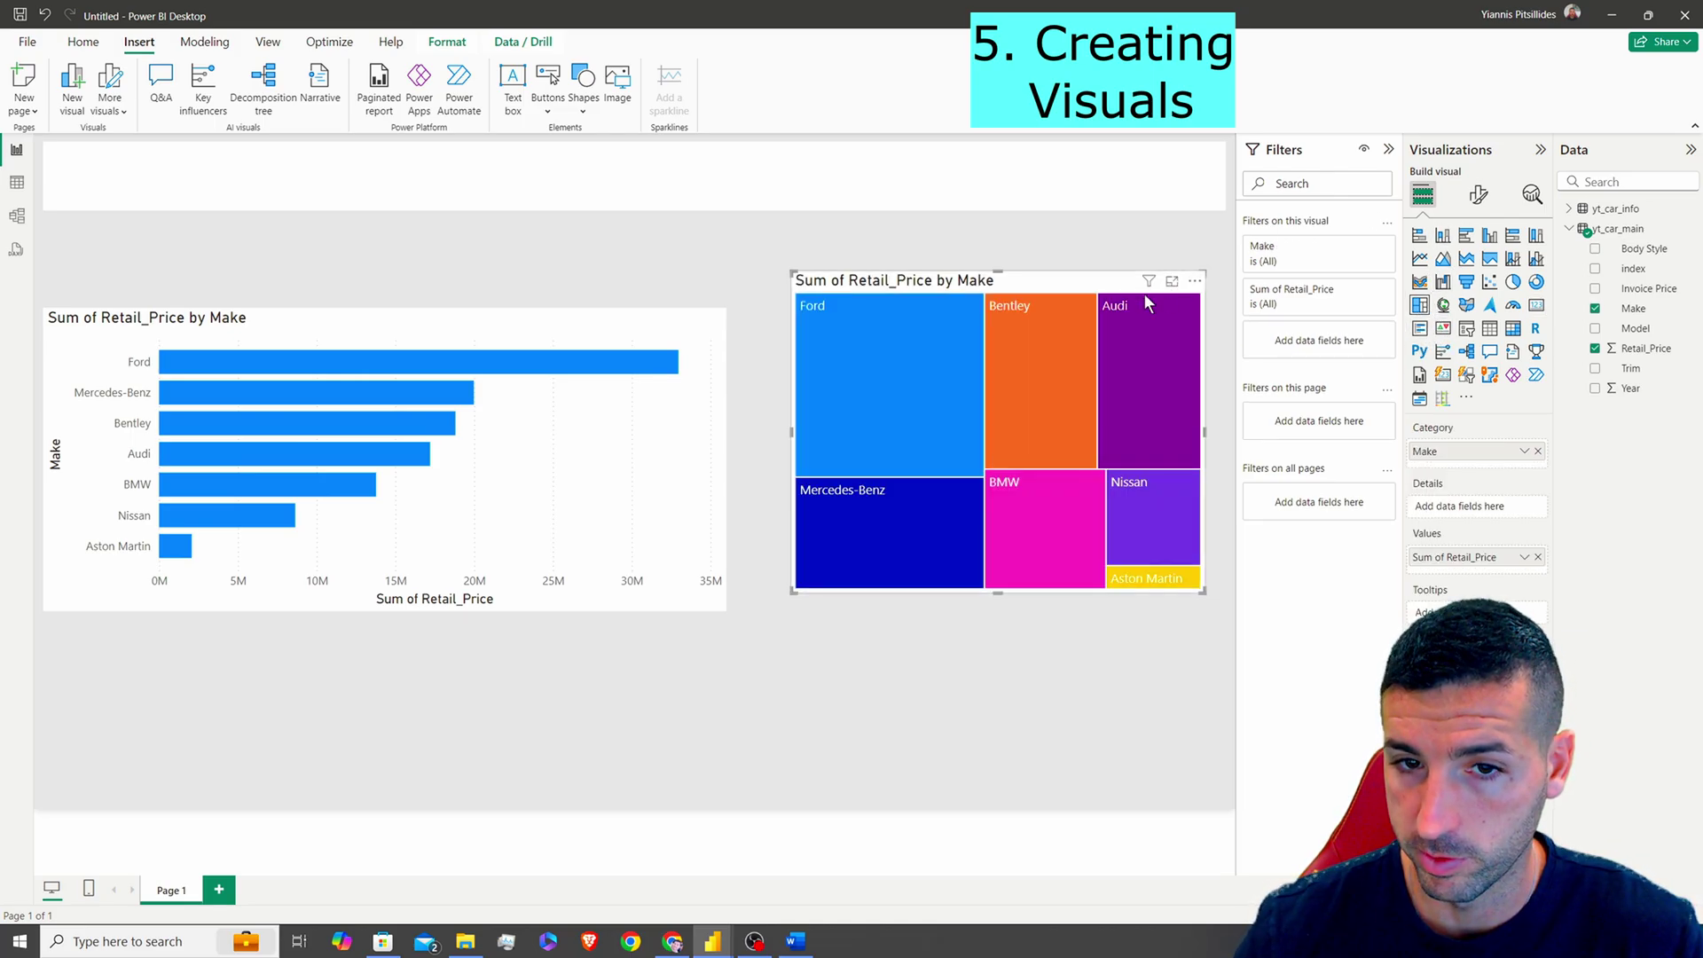
drag(891, 286, 934, 224)
drag(550, 318, 561, 232)
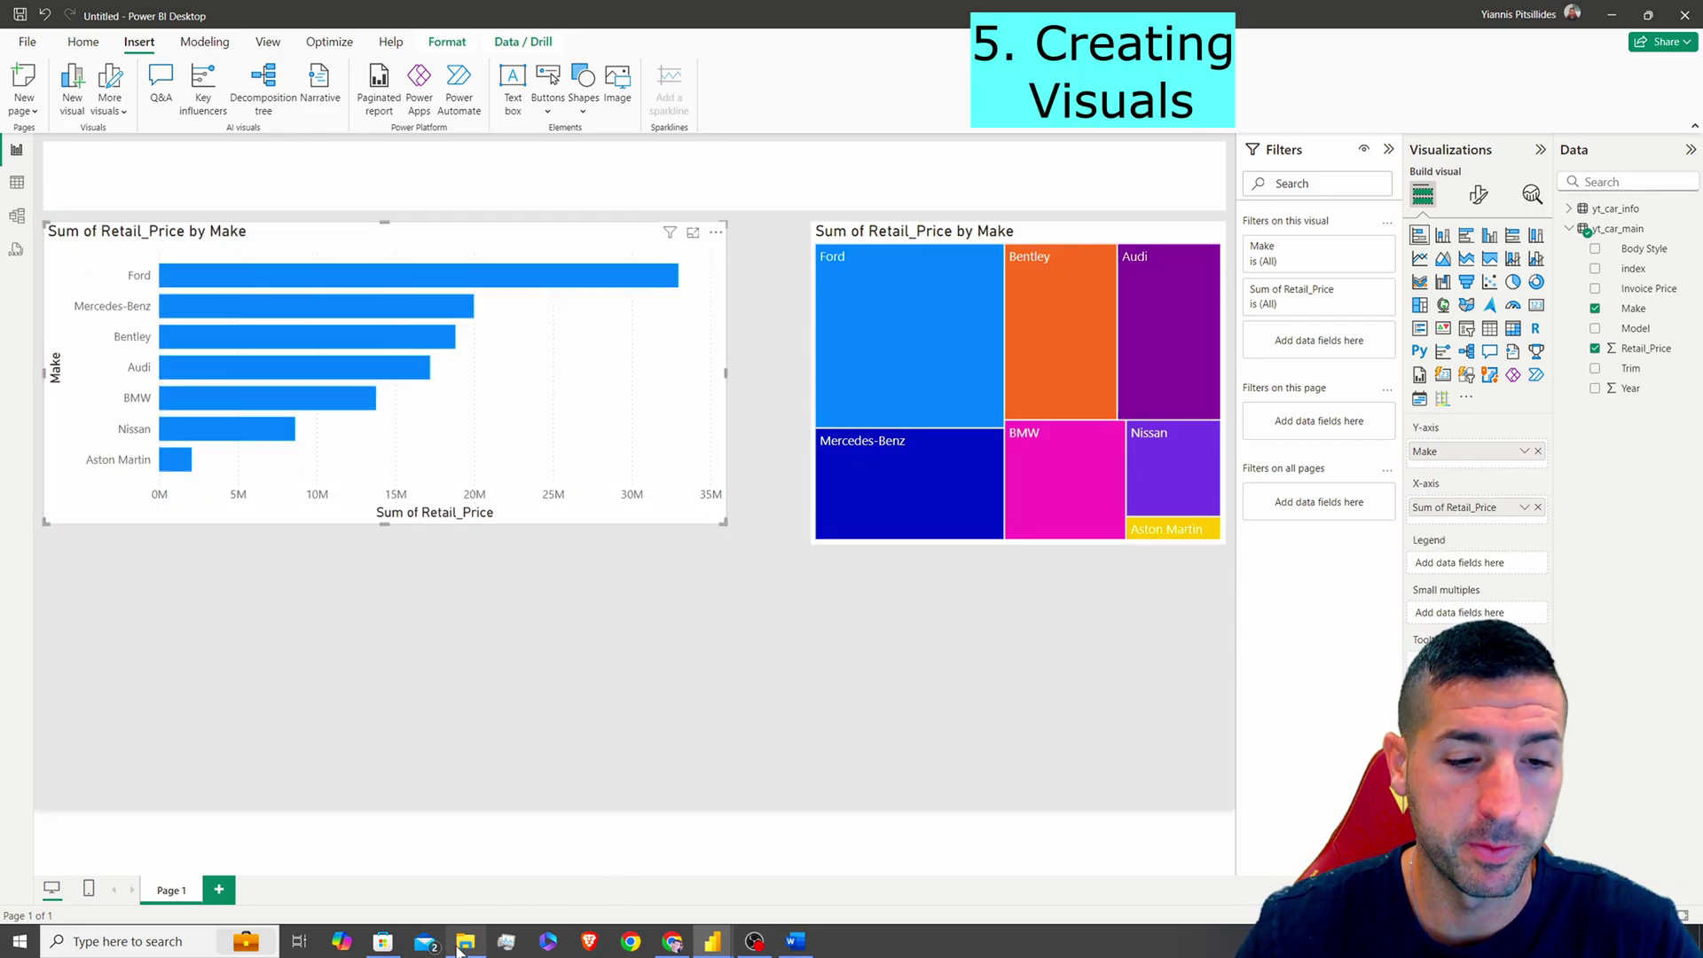
- Switch to the Media Overview report and examine its slicers, charts, cards, map and tables as a layout example
mouse_move(460, 949)
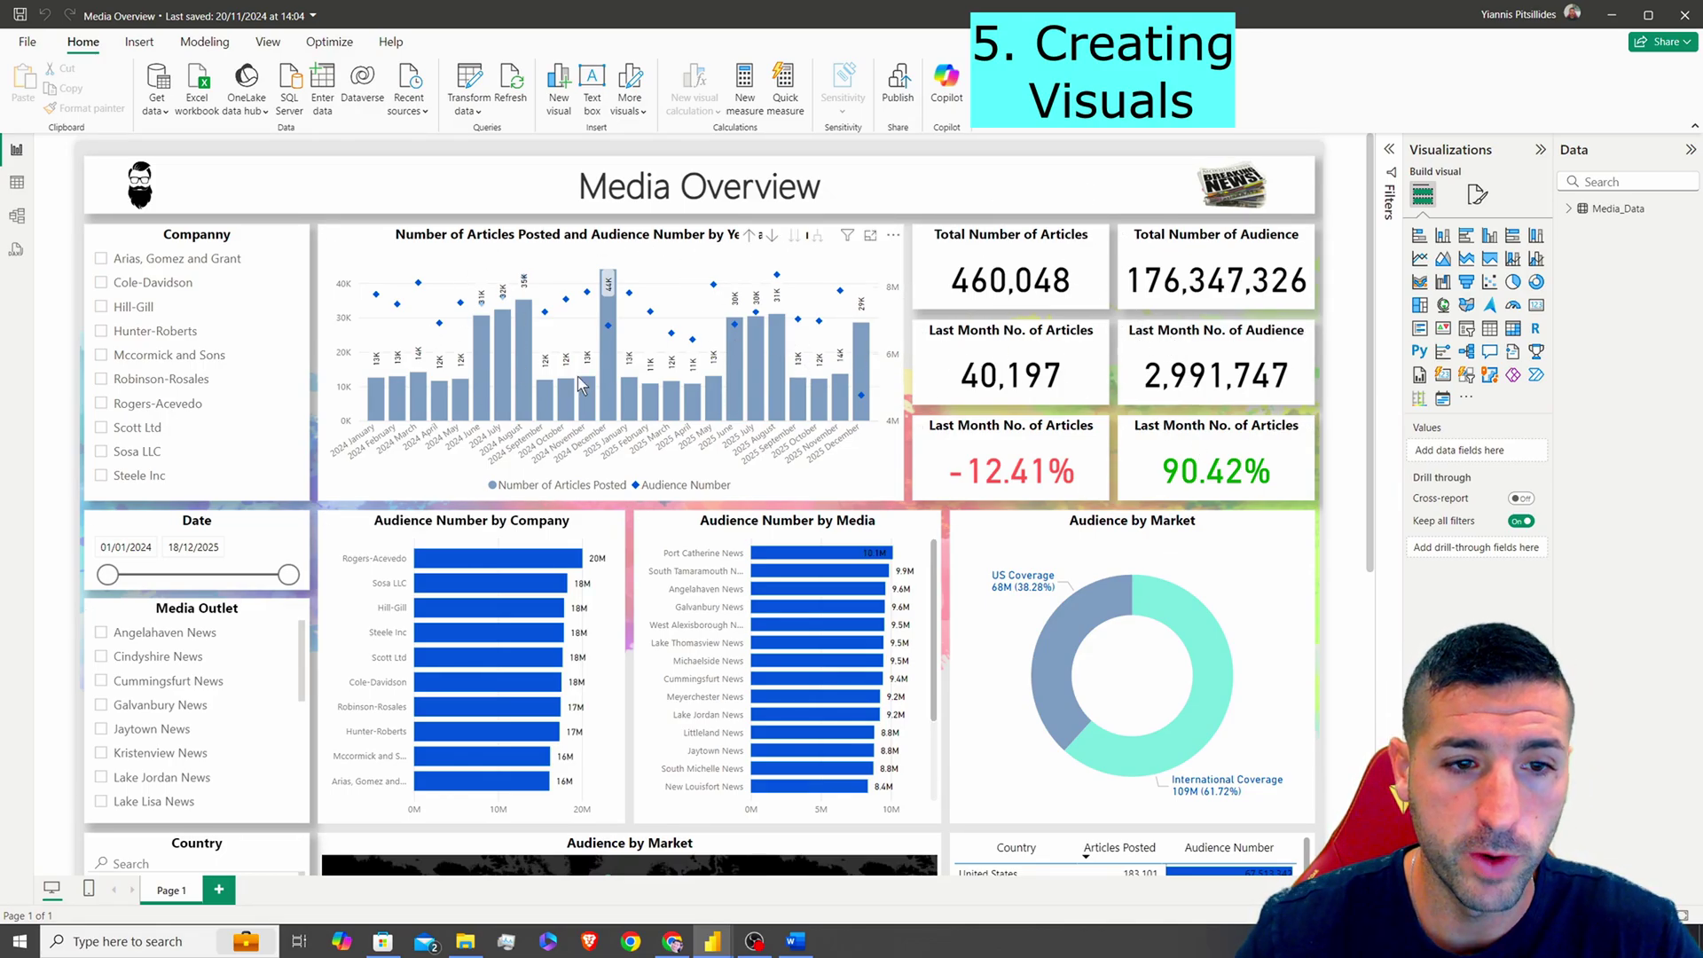
scroll(643, 430, down, 2)
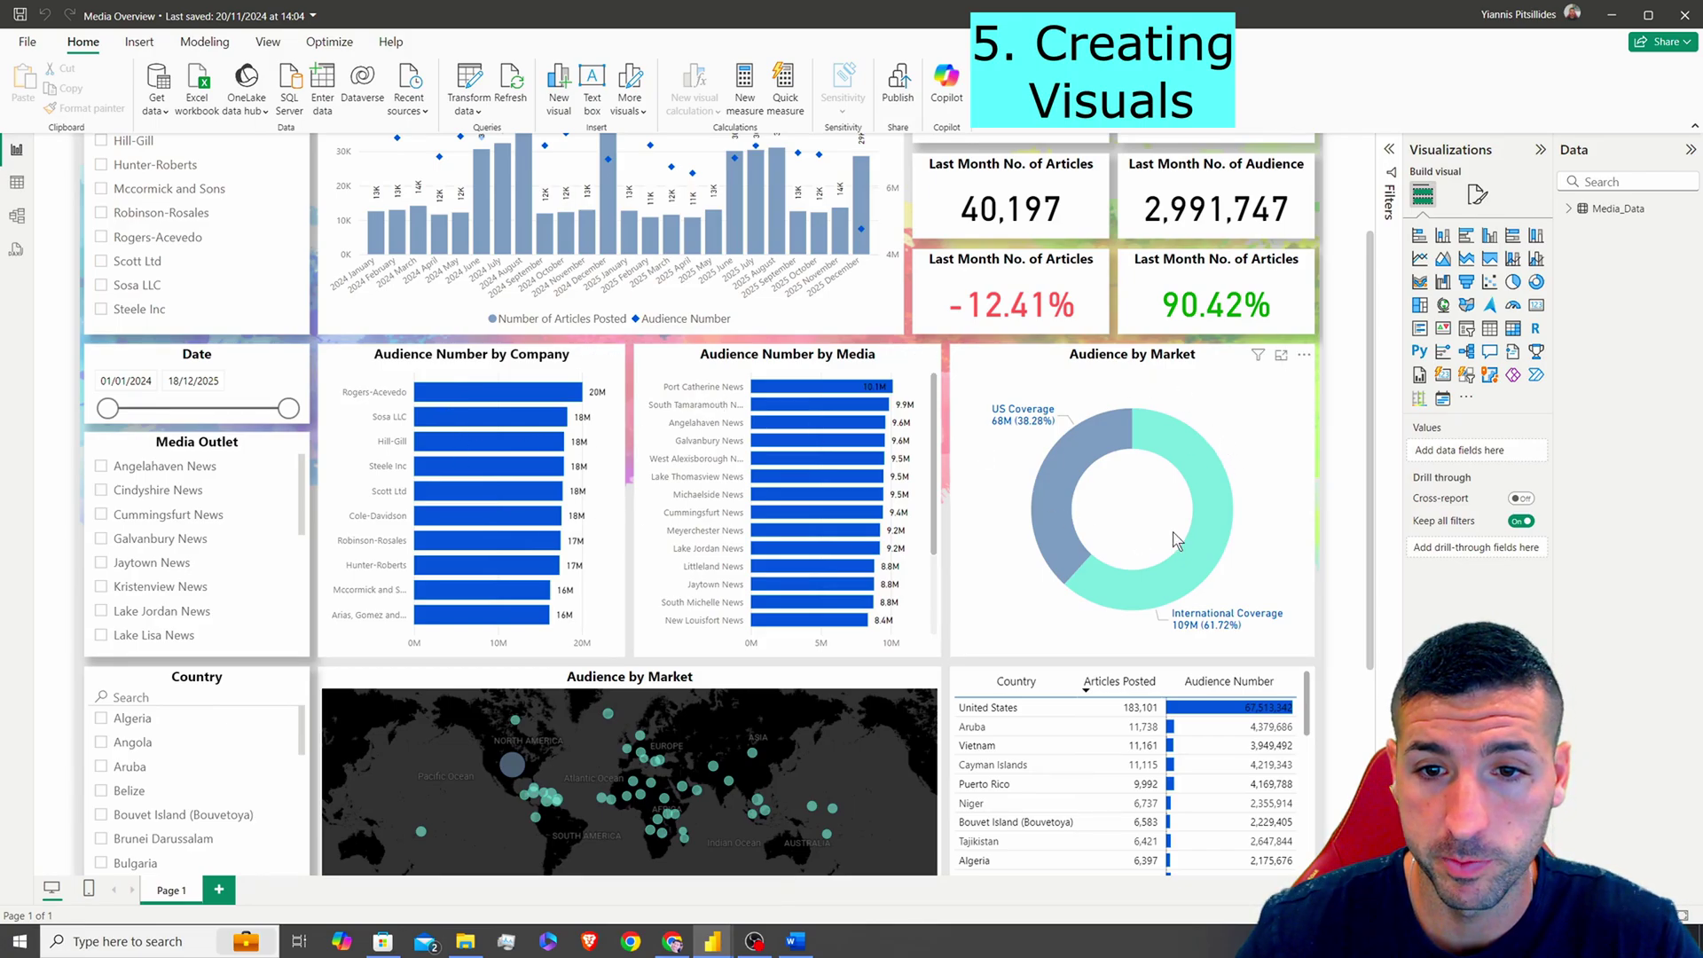
scroll(1005, 445, down, 3)
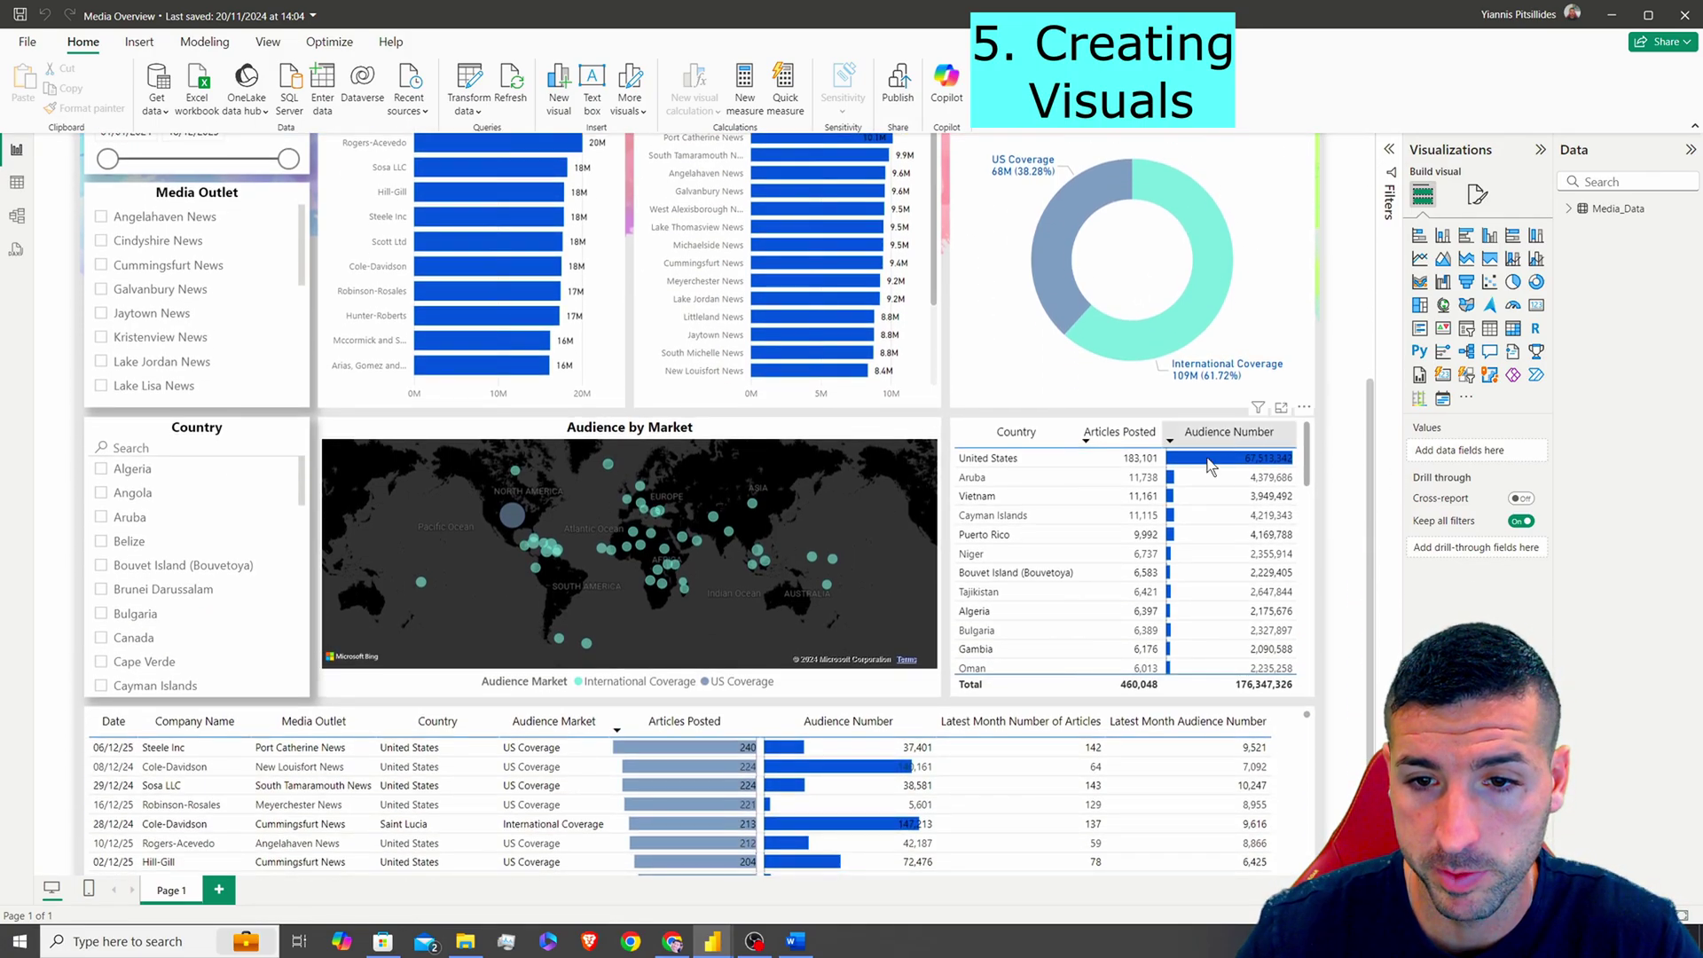
scroll(1169, 477, down, 3)
scroll(231, 640, up, 4)
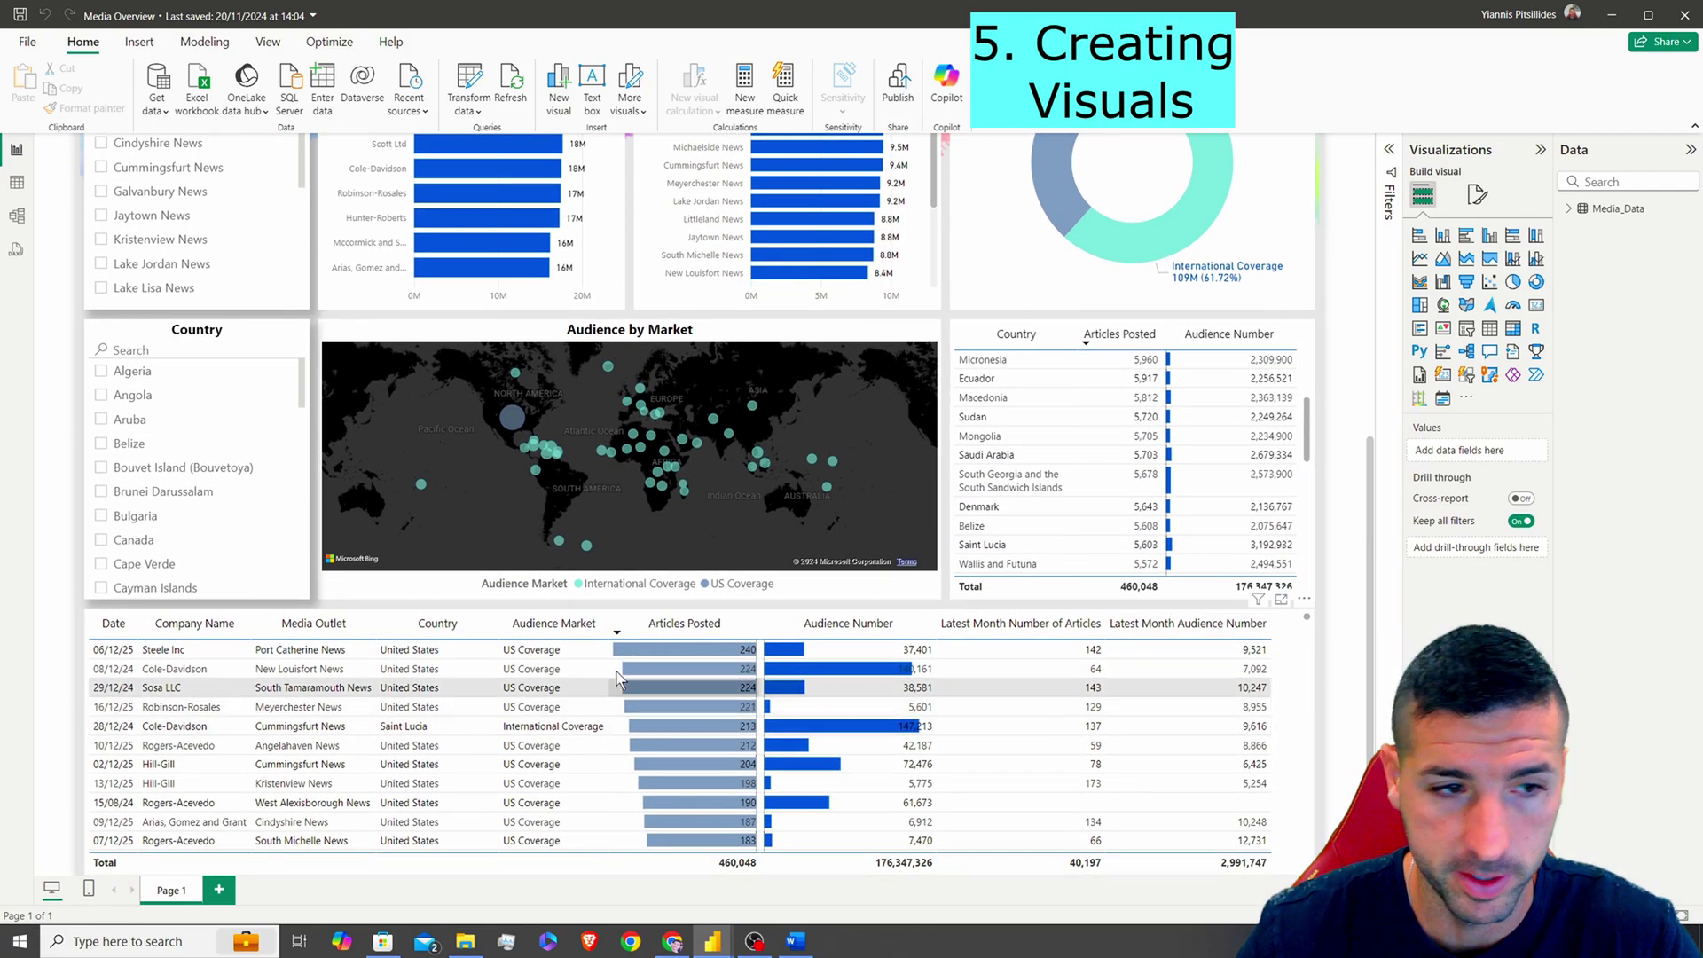
scroll(232, 641, up, 2)
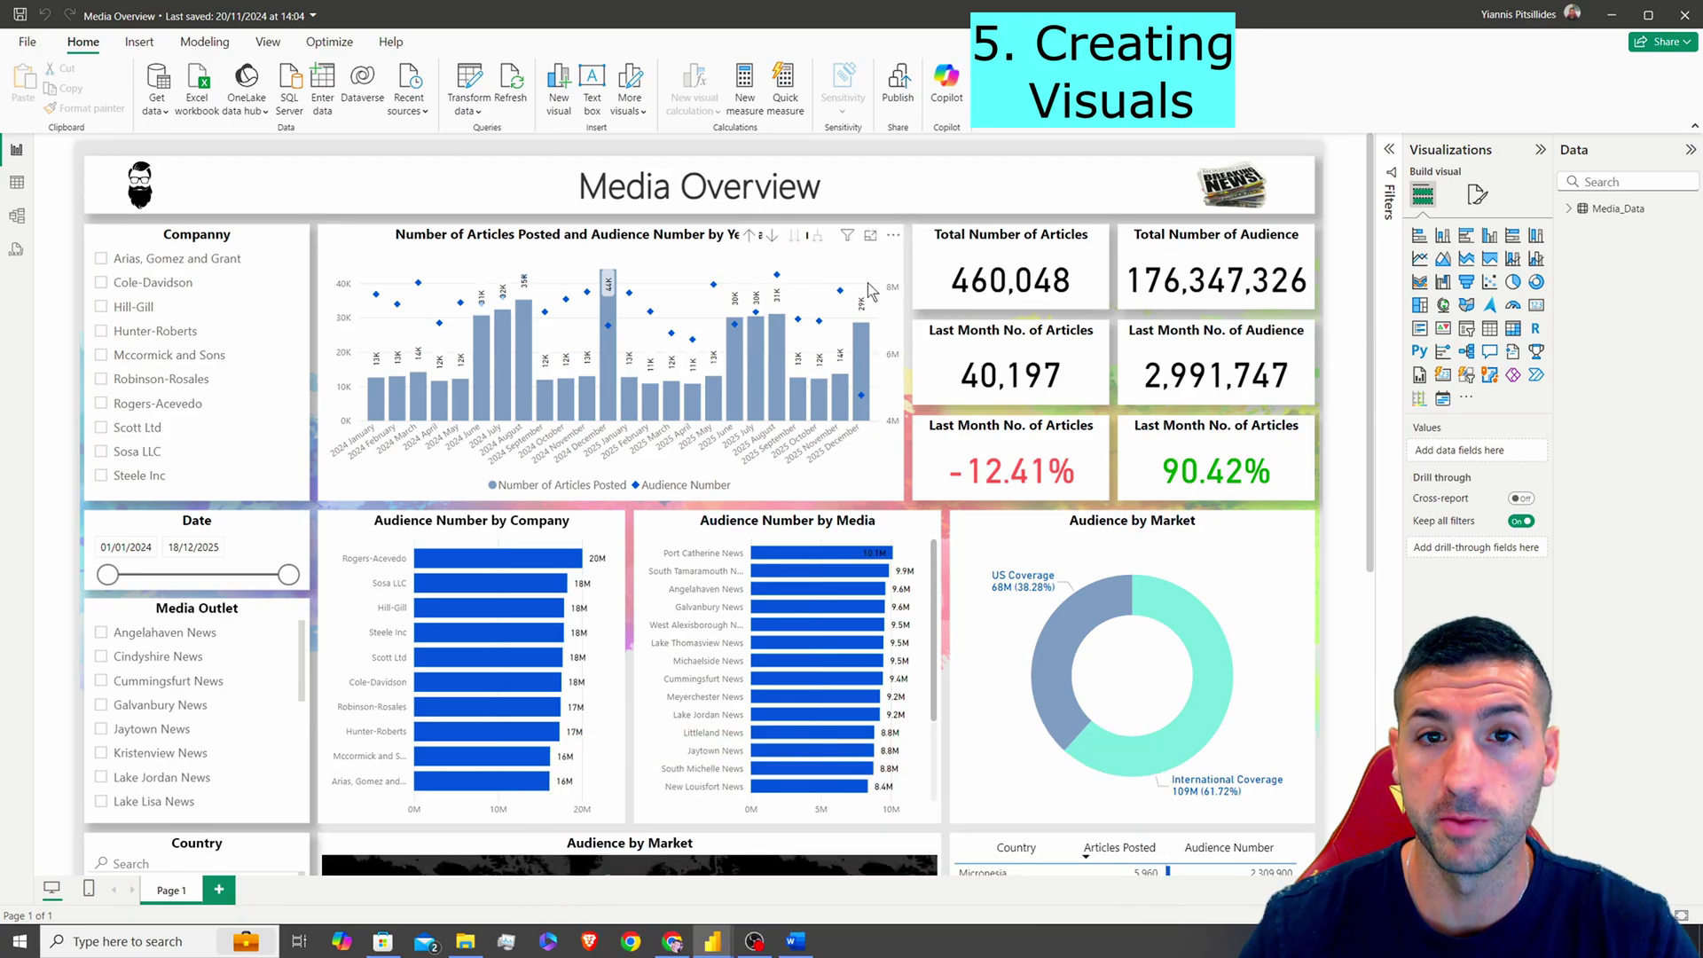
scroll(878, 674, down, 6)
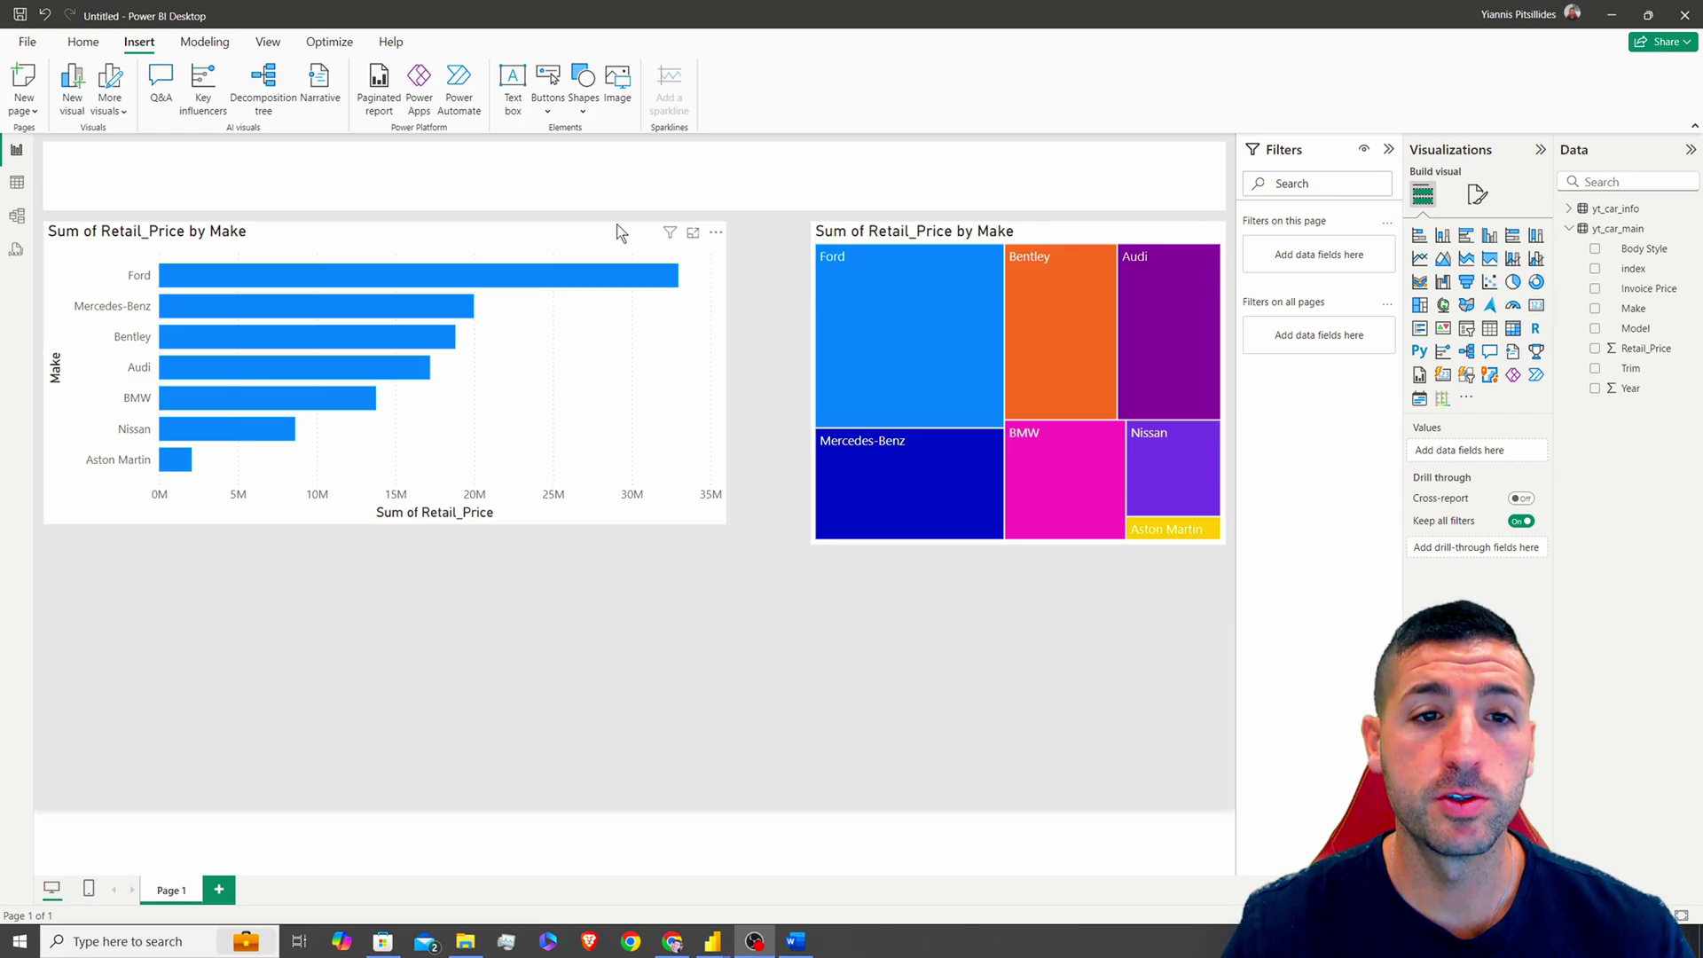
- Try turning the bar chart's Y-axis values off and back on, and open the Y-axis title settings
click(572, 235)
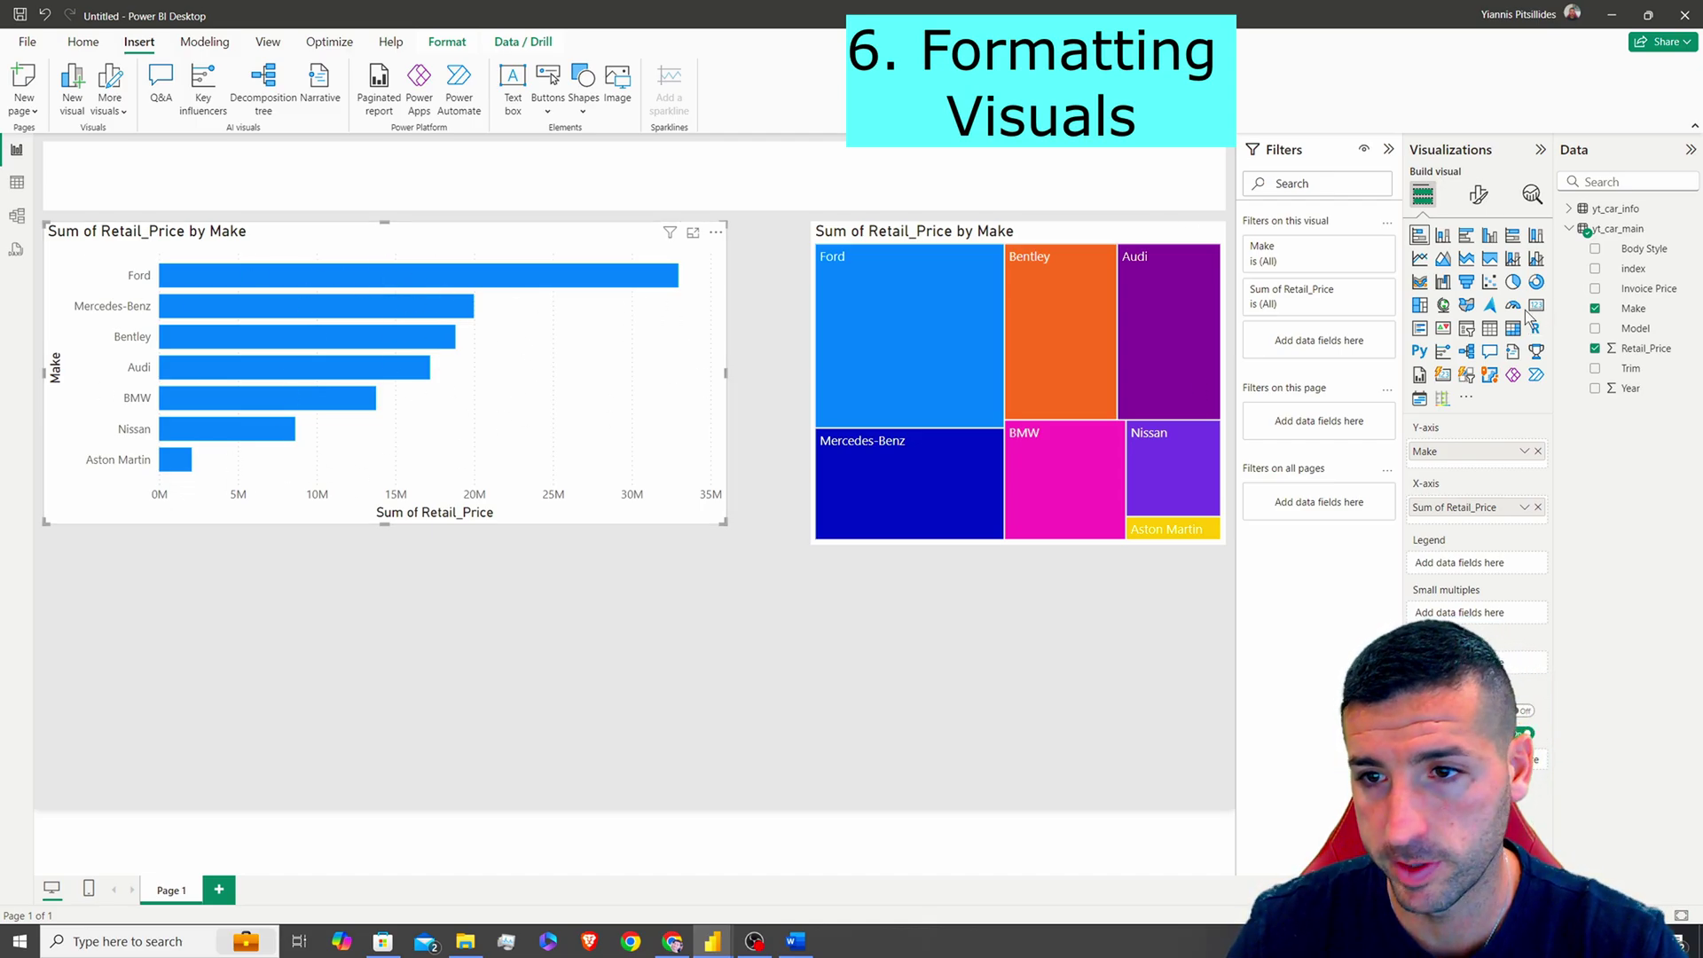
click(1478, 196)
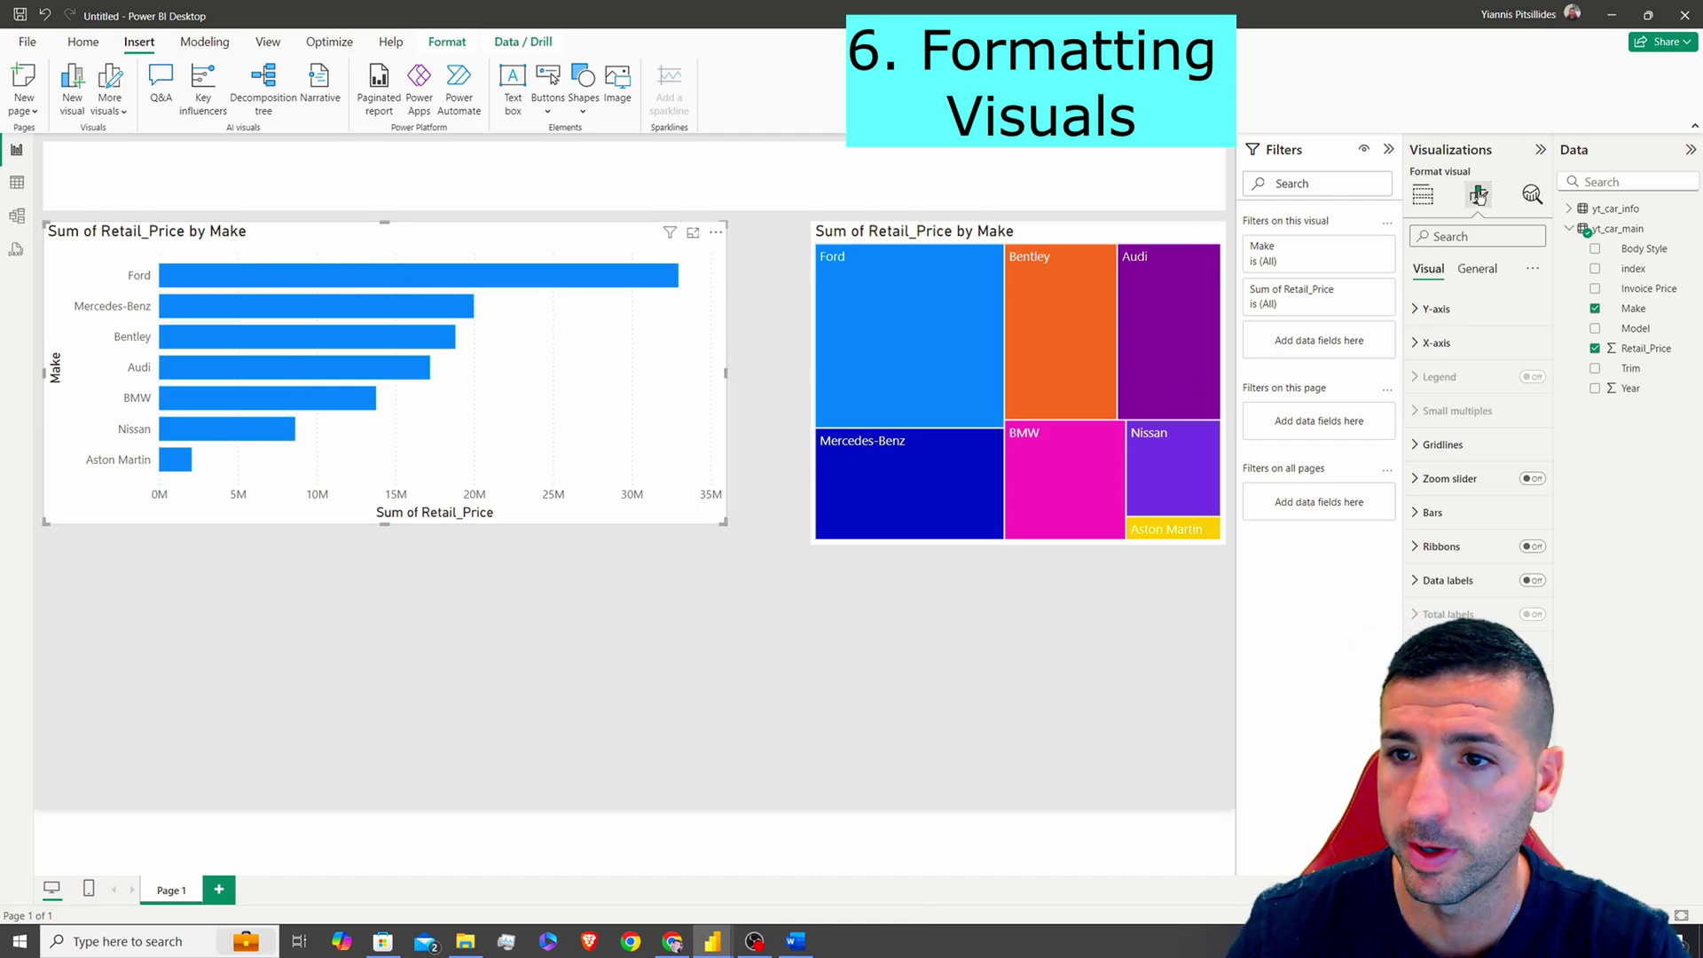
click(1452, 318)
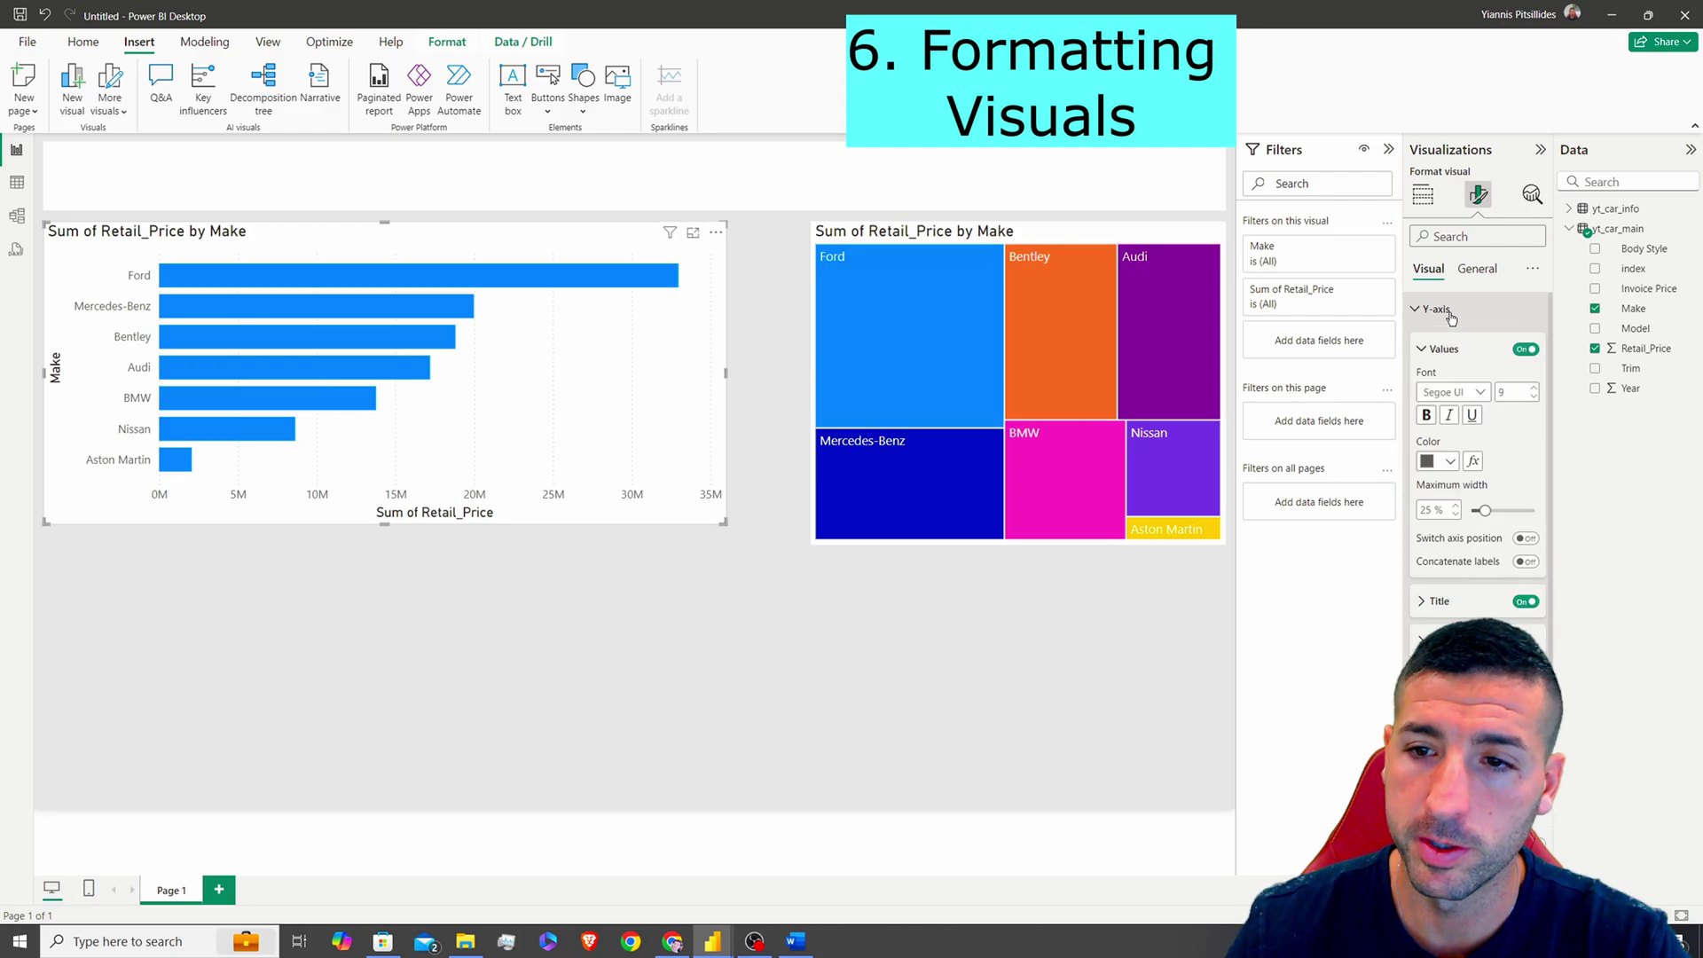
click(1529, 353)
click(1529, 352)
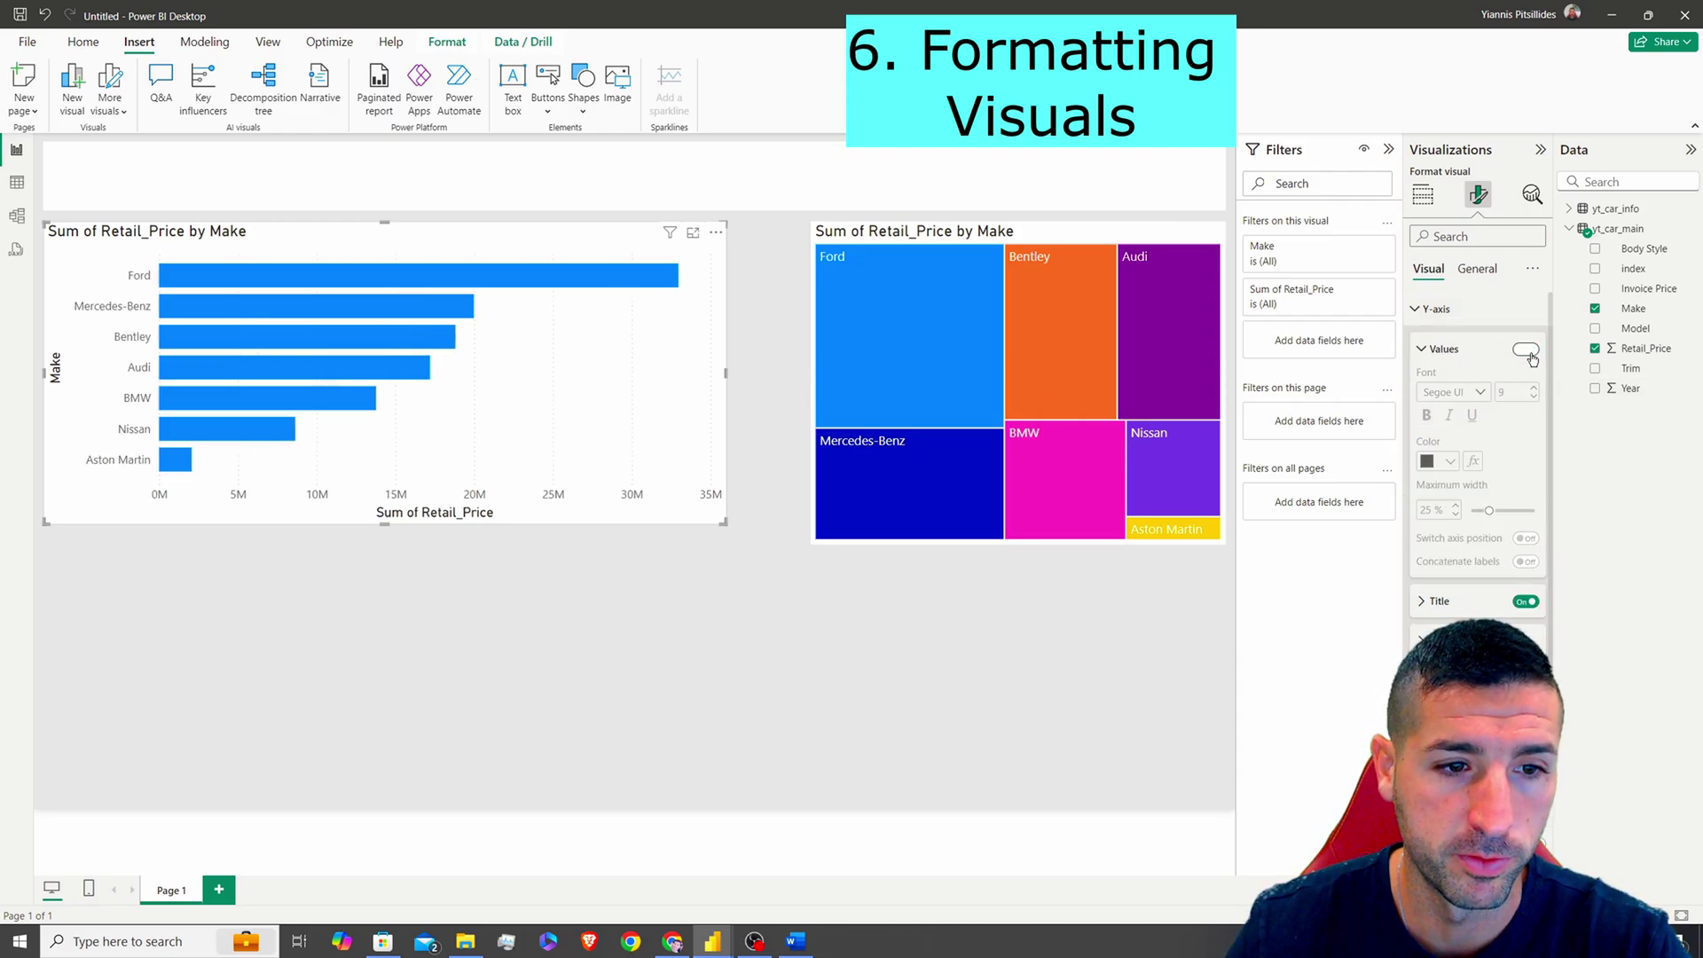
click(1526, 603)
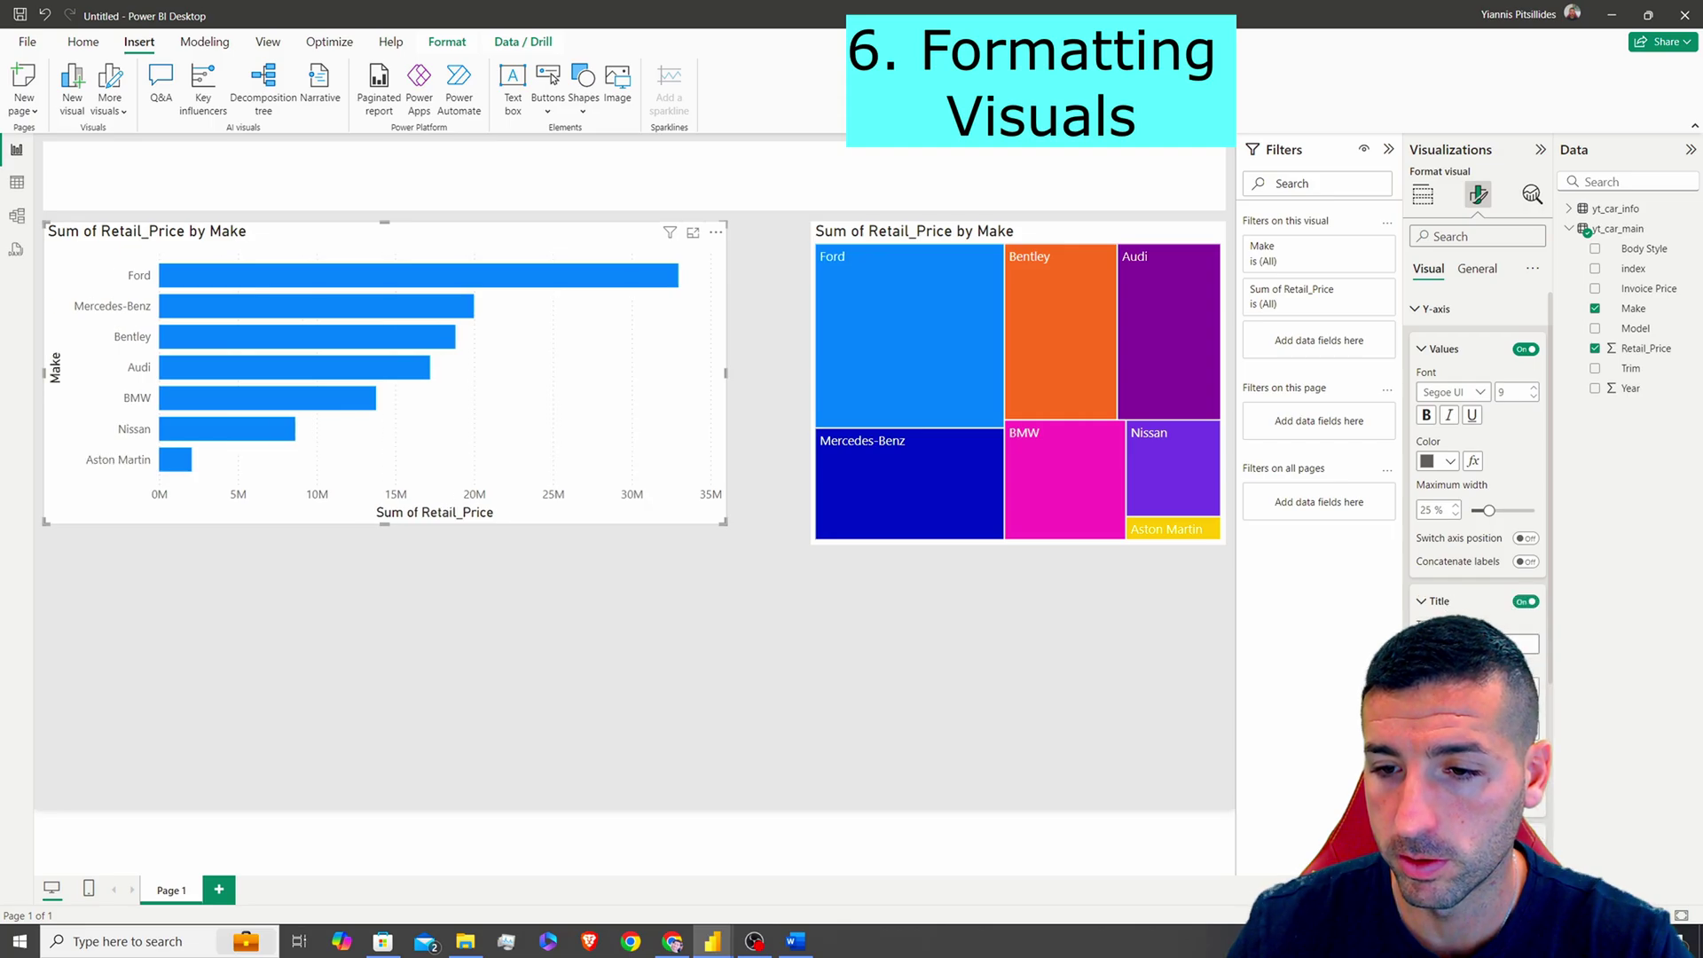
- Change the color of all bars in the bar chart to light pink
scroll(1469, 587, down, 5)
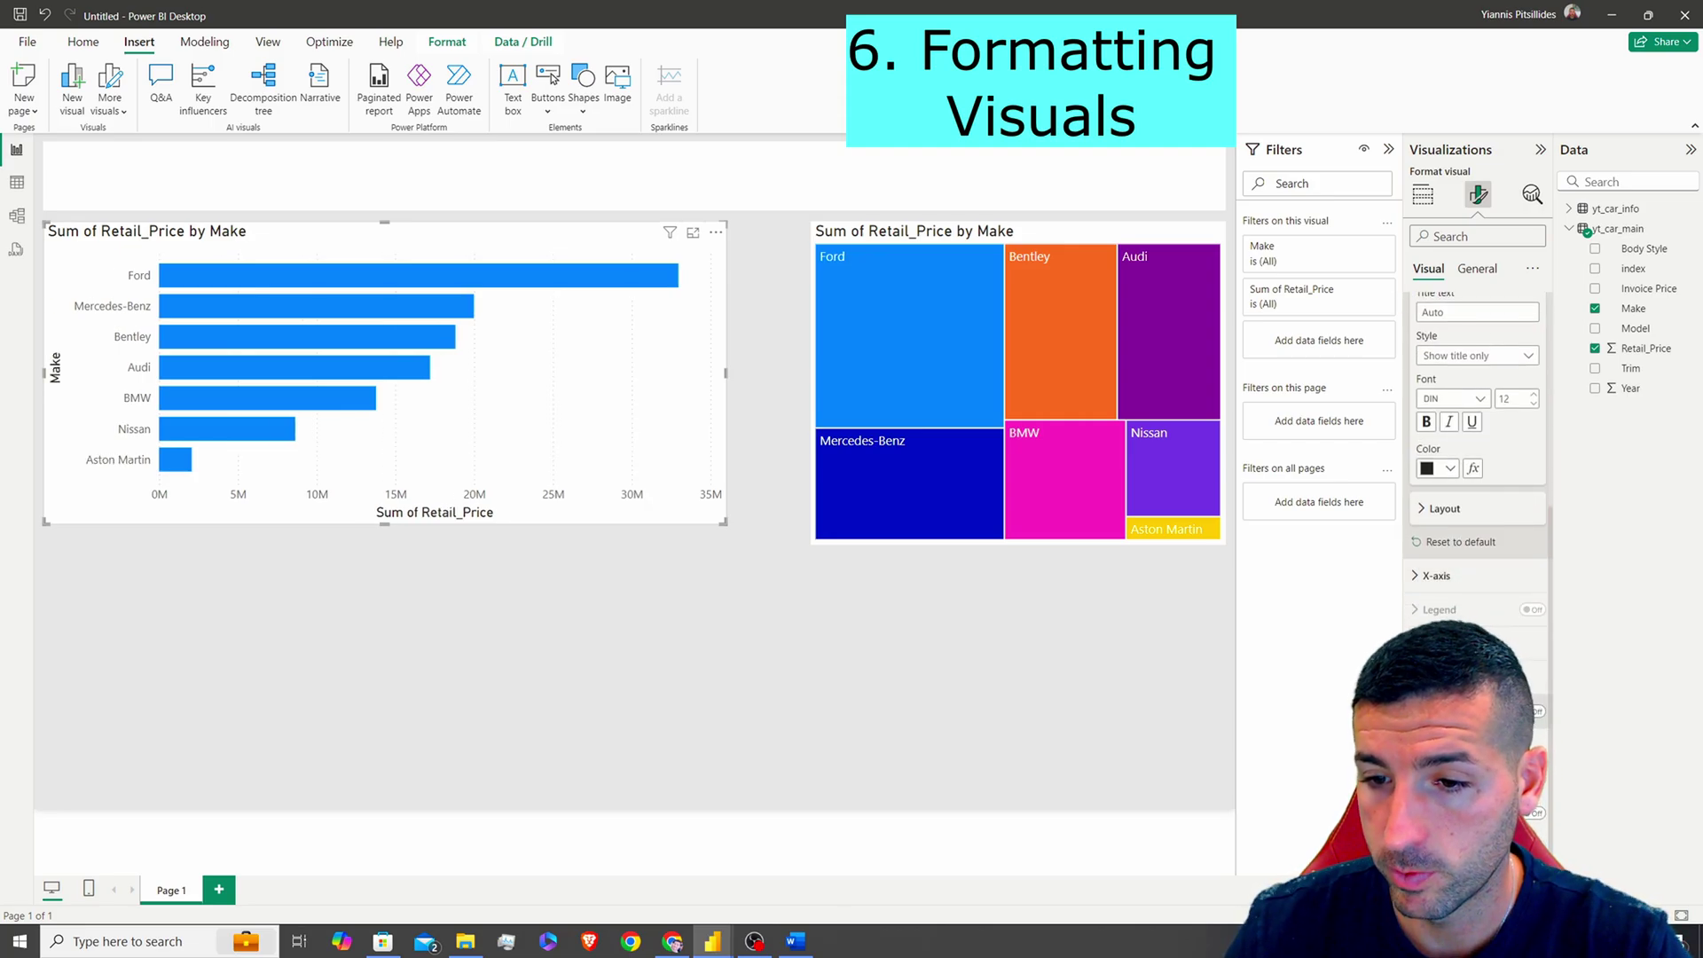
scroll(1473, 444, down, 5)
click(1450, 578)
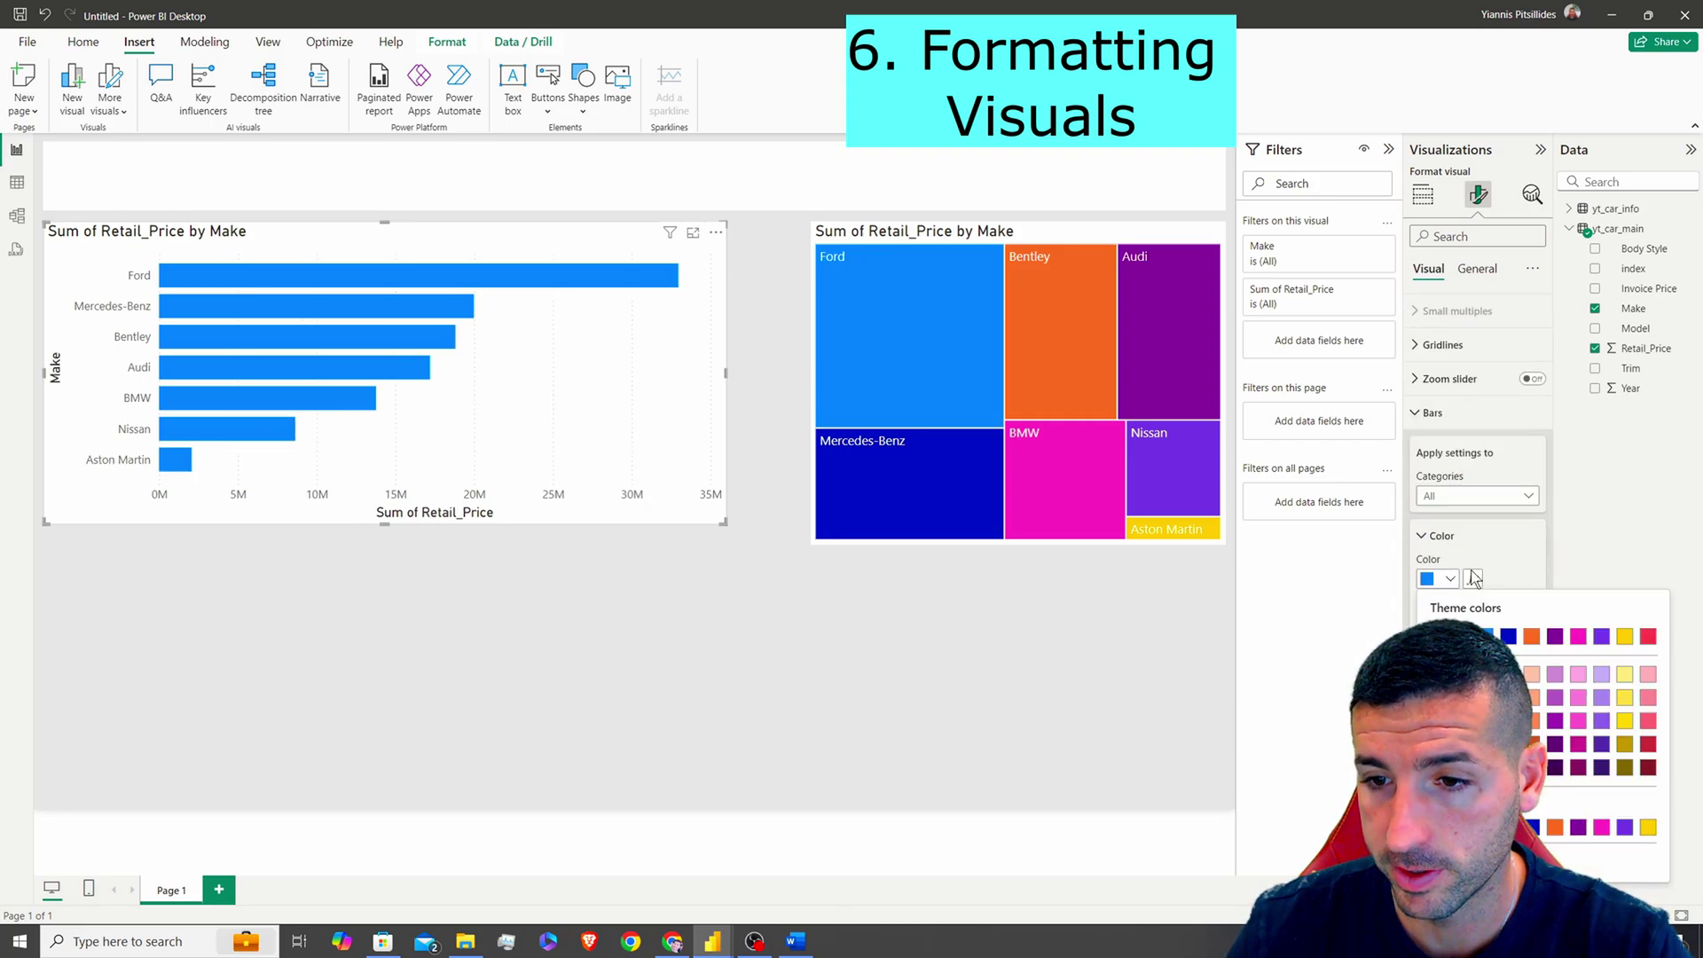
click(1579, 676)
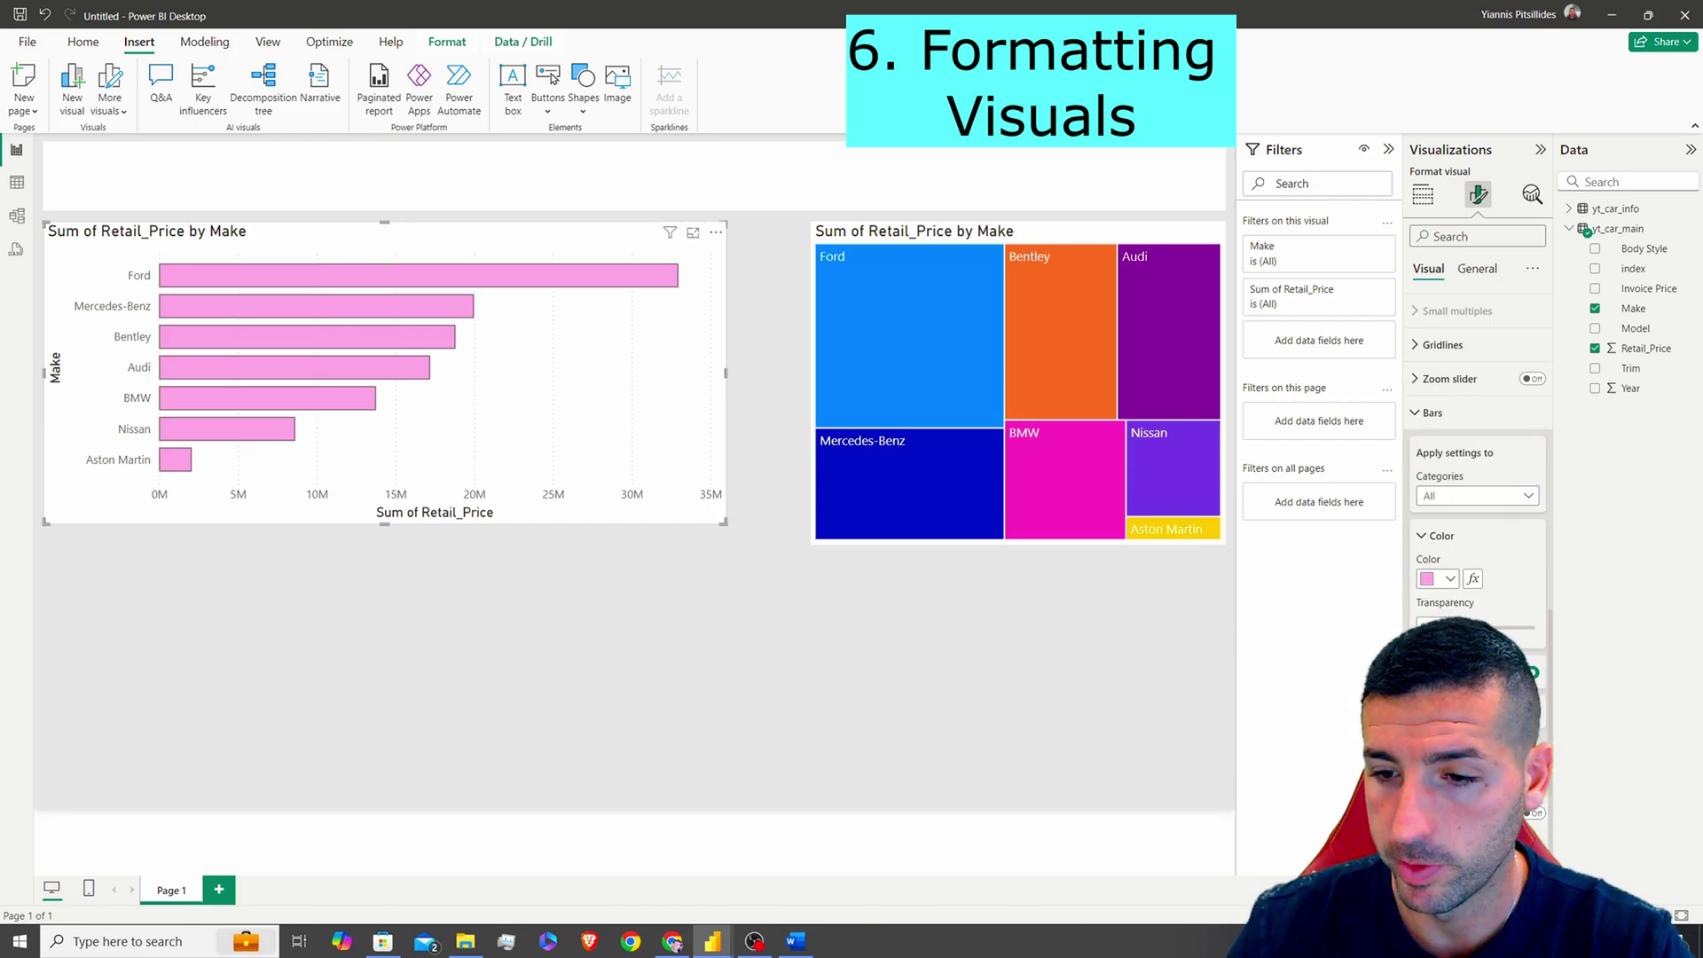
- Restore the report window from full screen, enlarge it, and reposition it so the whole formatting pane is accessible
double_click(1261, 27)
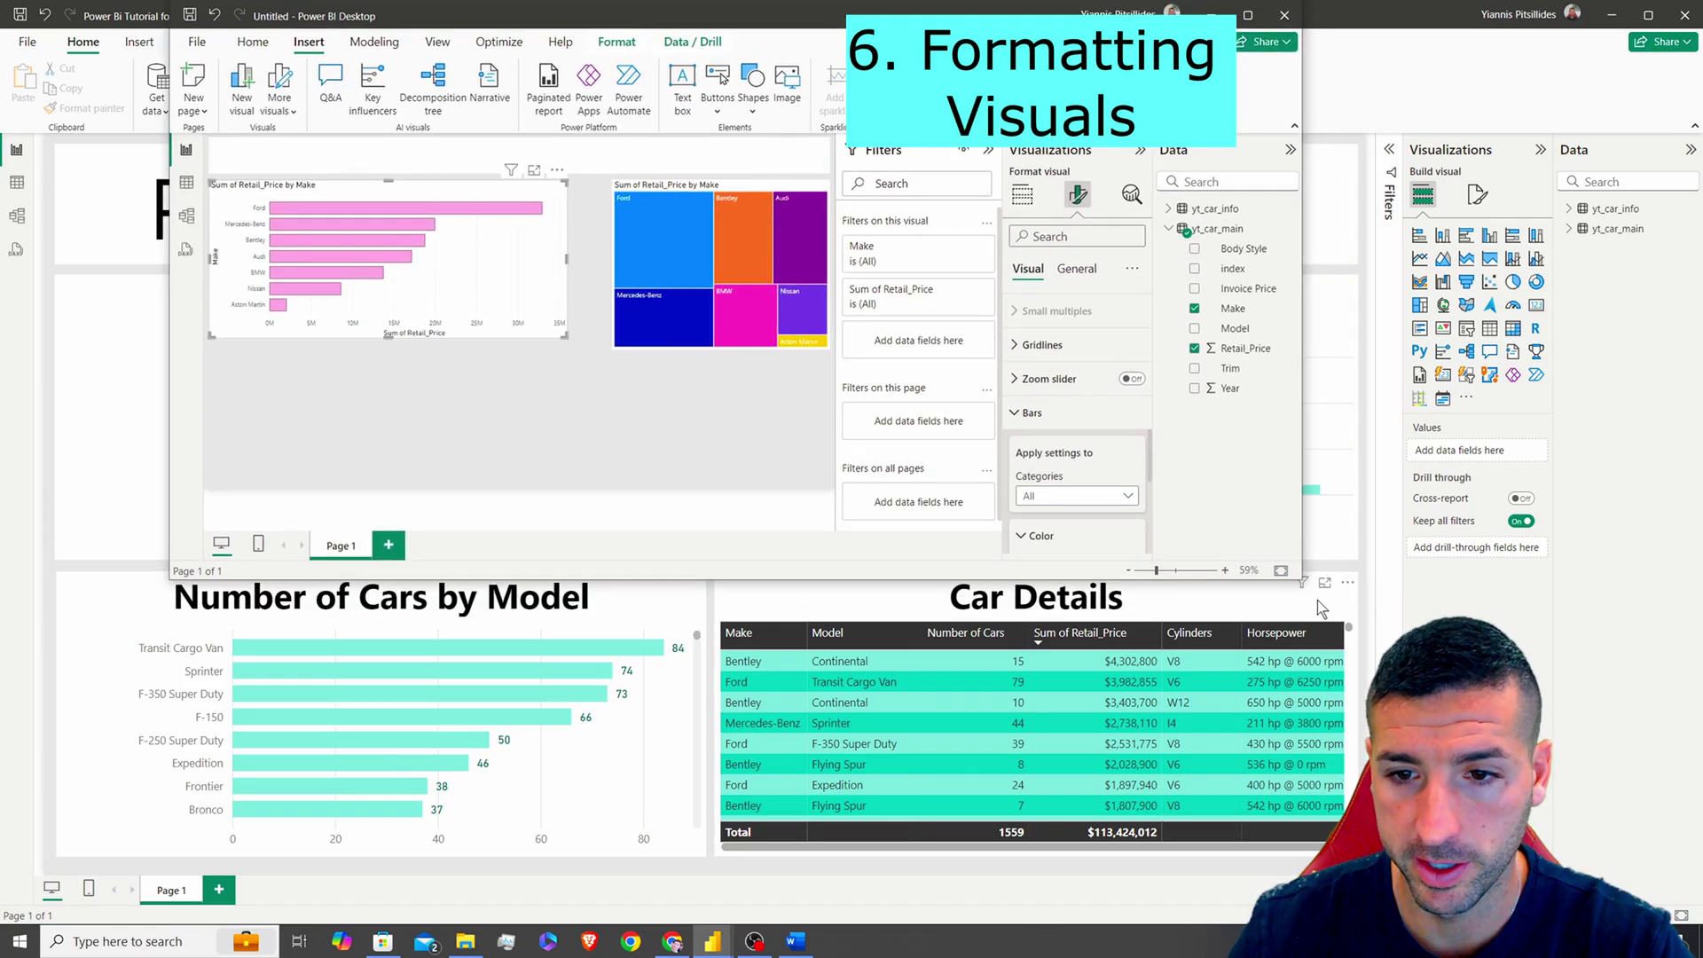
drag(1300, 583, 1519, 823)
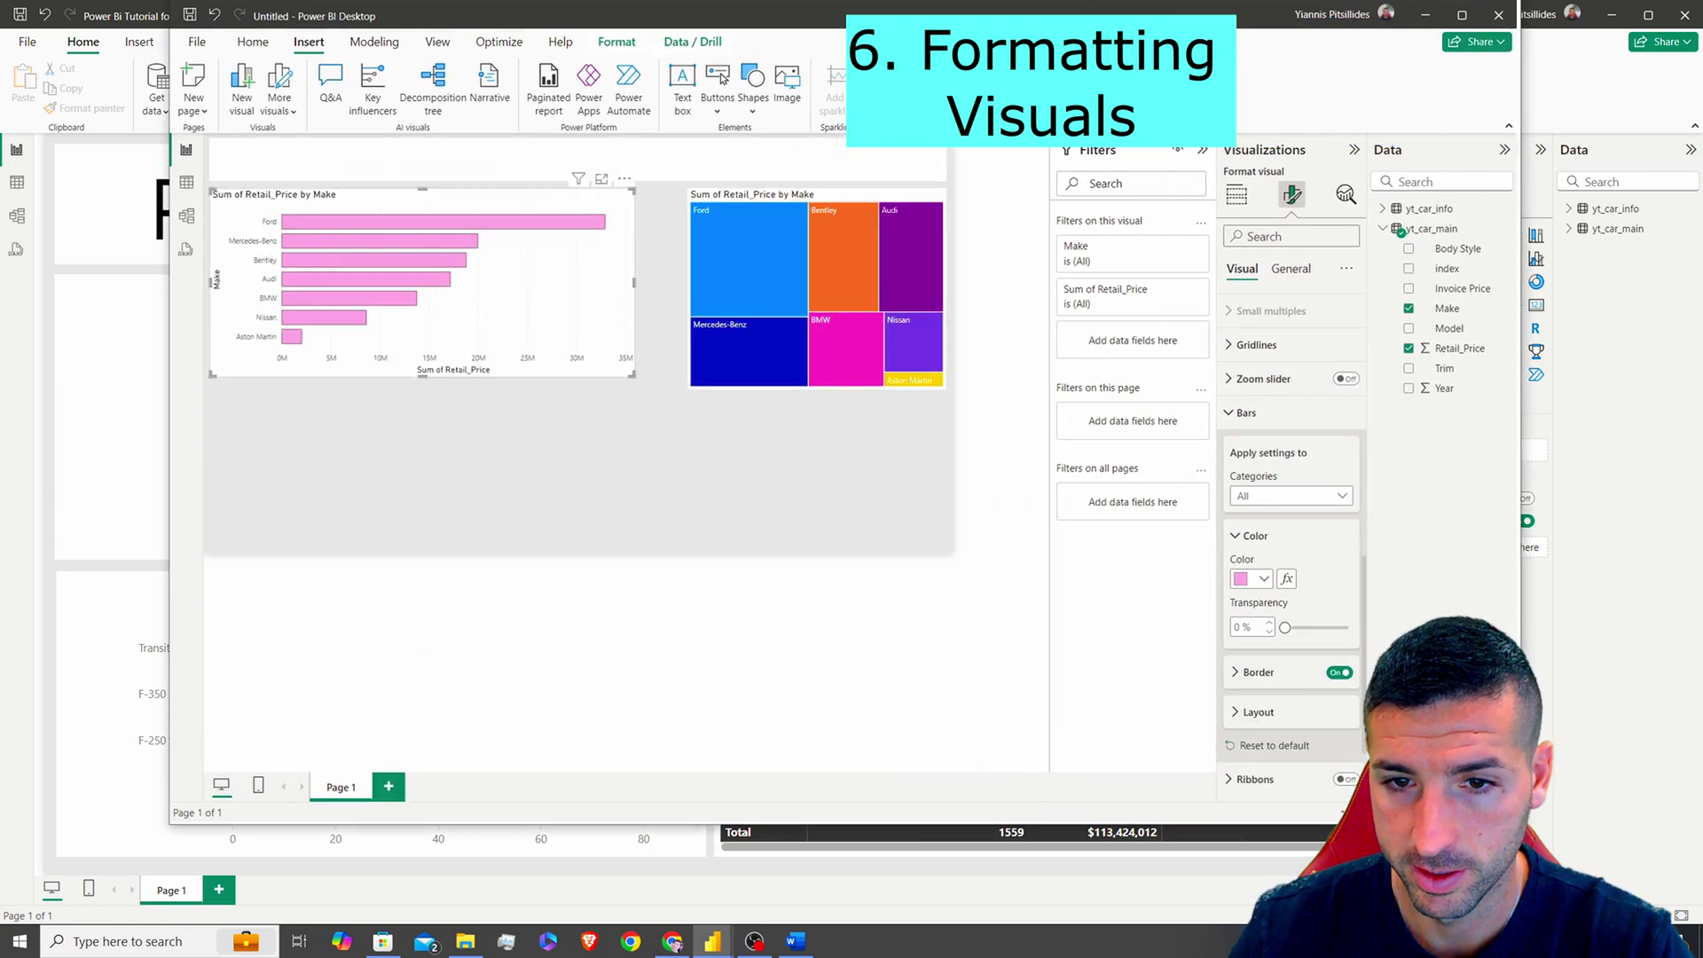
drag(532, 16, 391, 16)
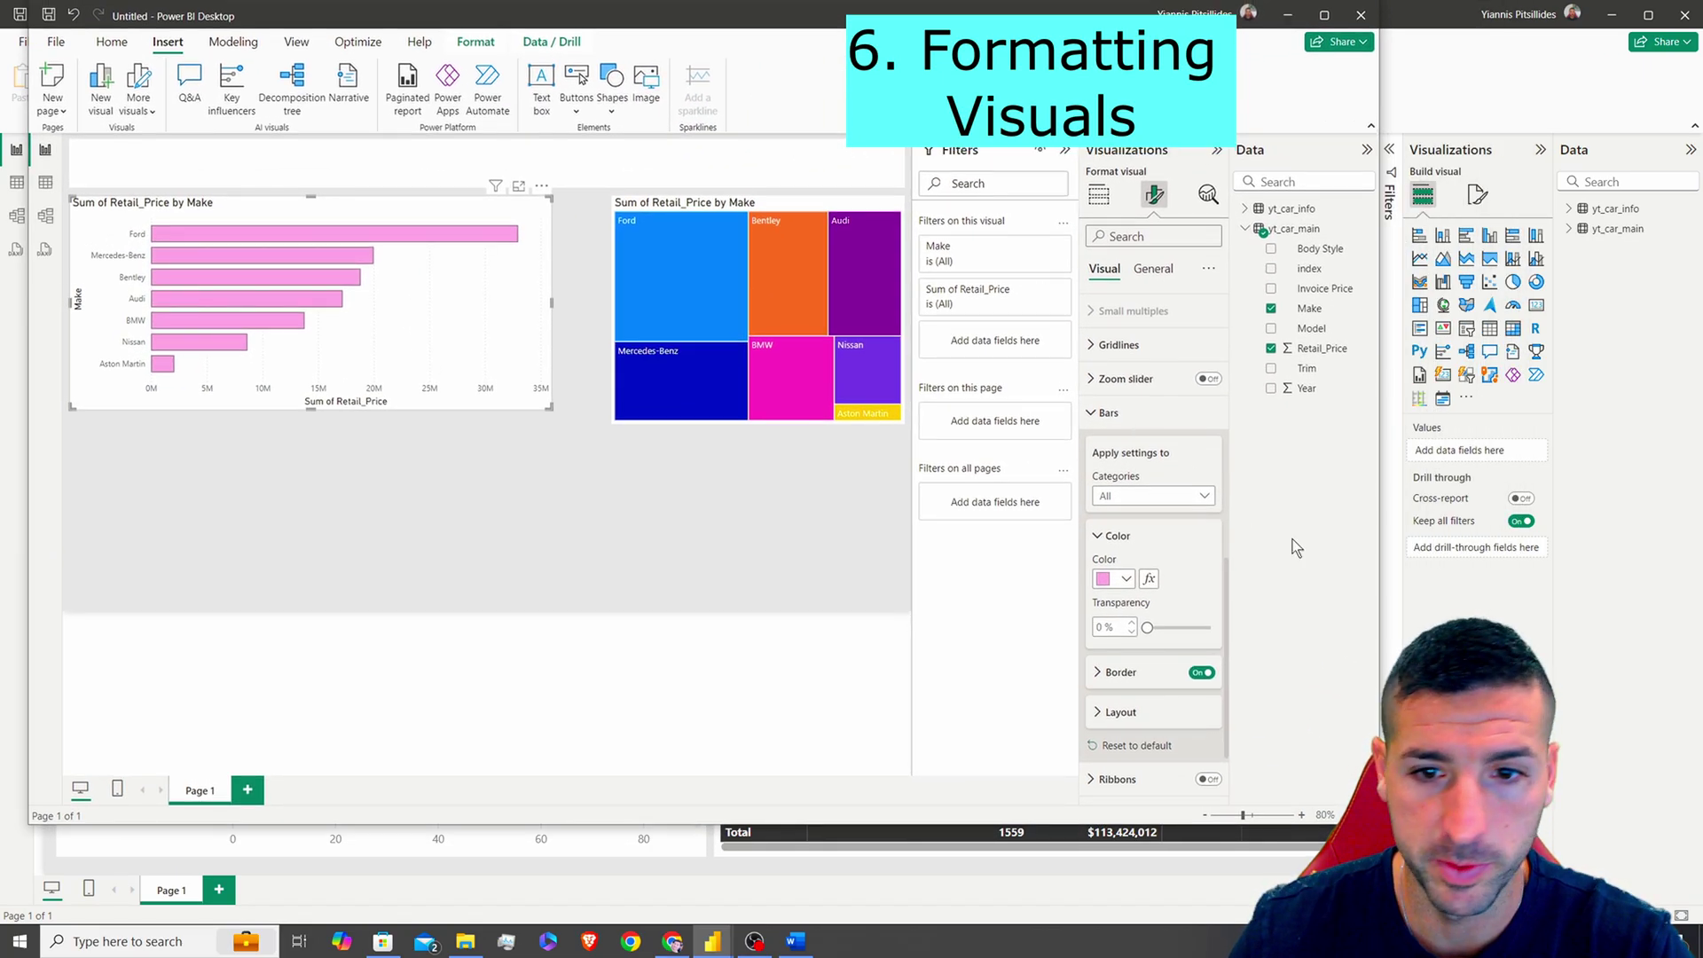
- Turn on data labels for the bar chart
scroll(1166, 713, down, 2)
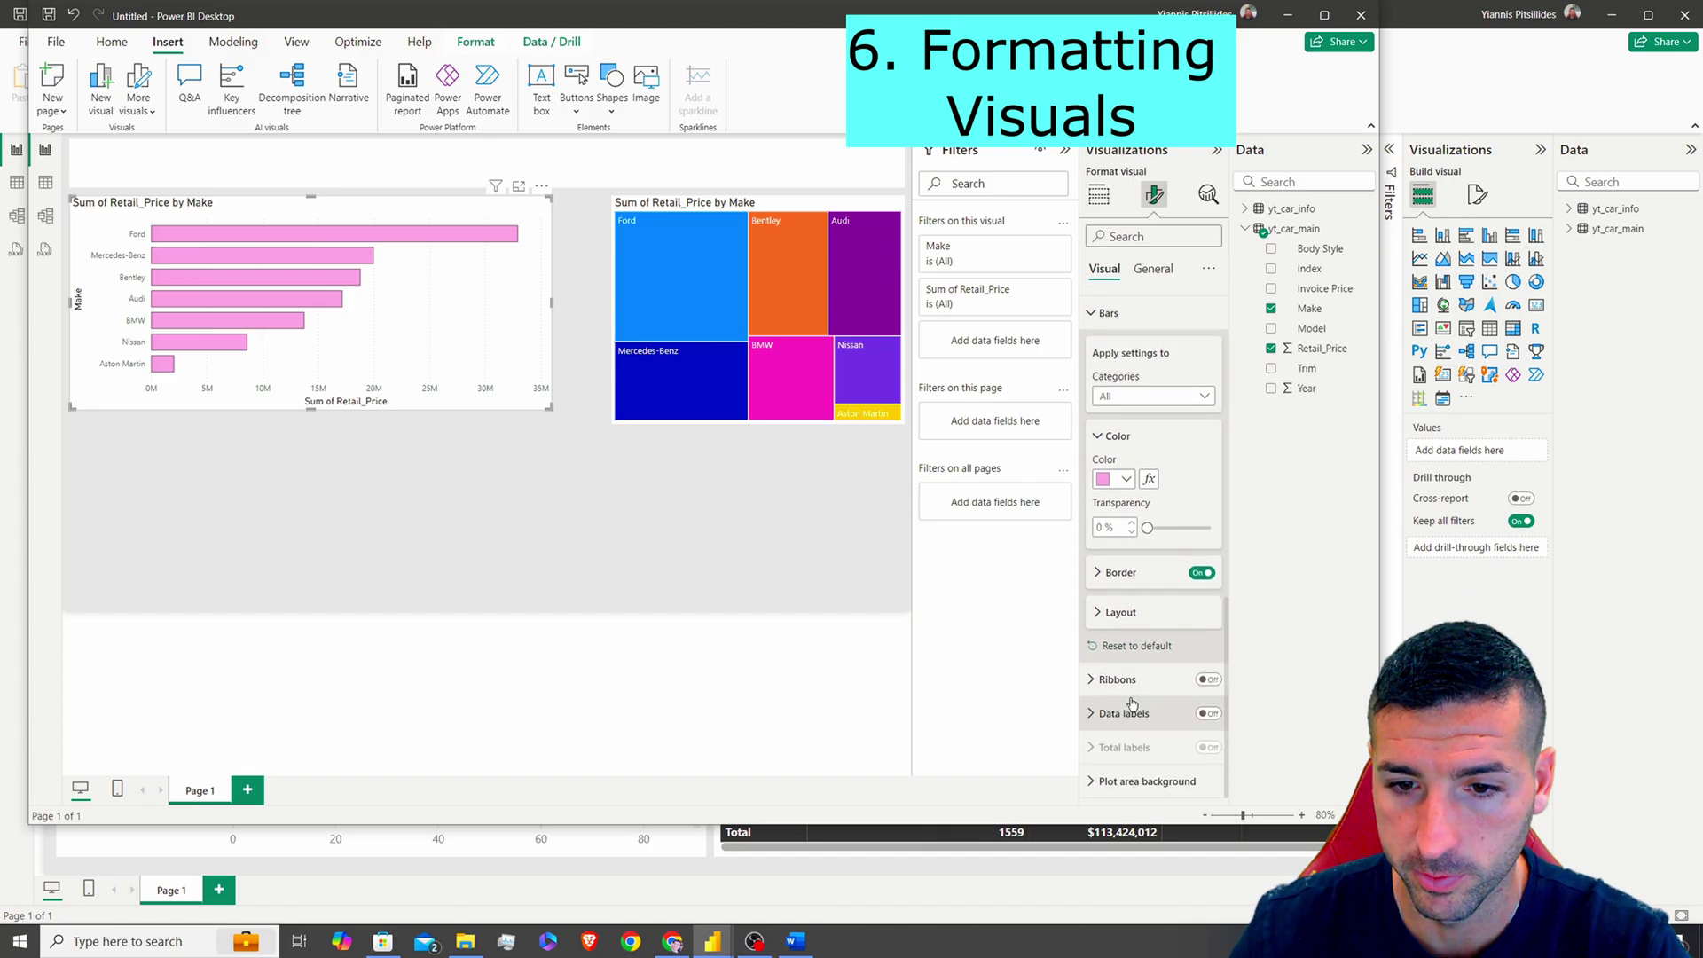
click(1203, 715)
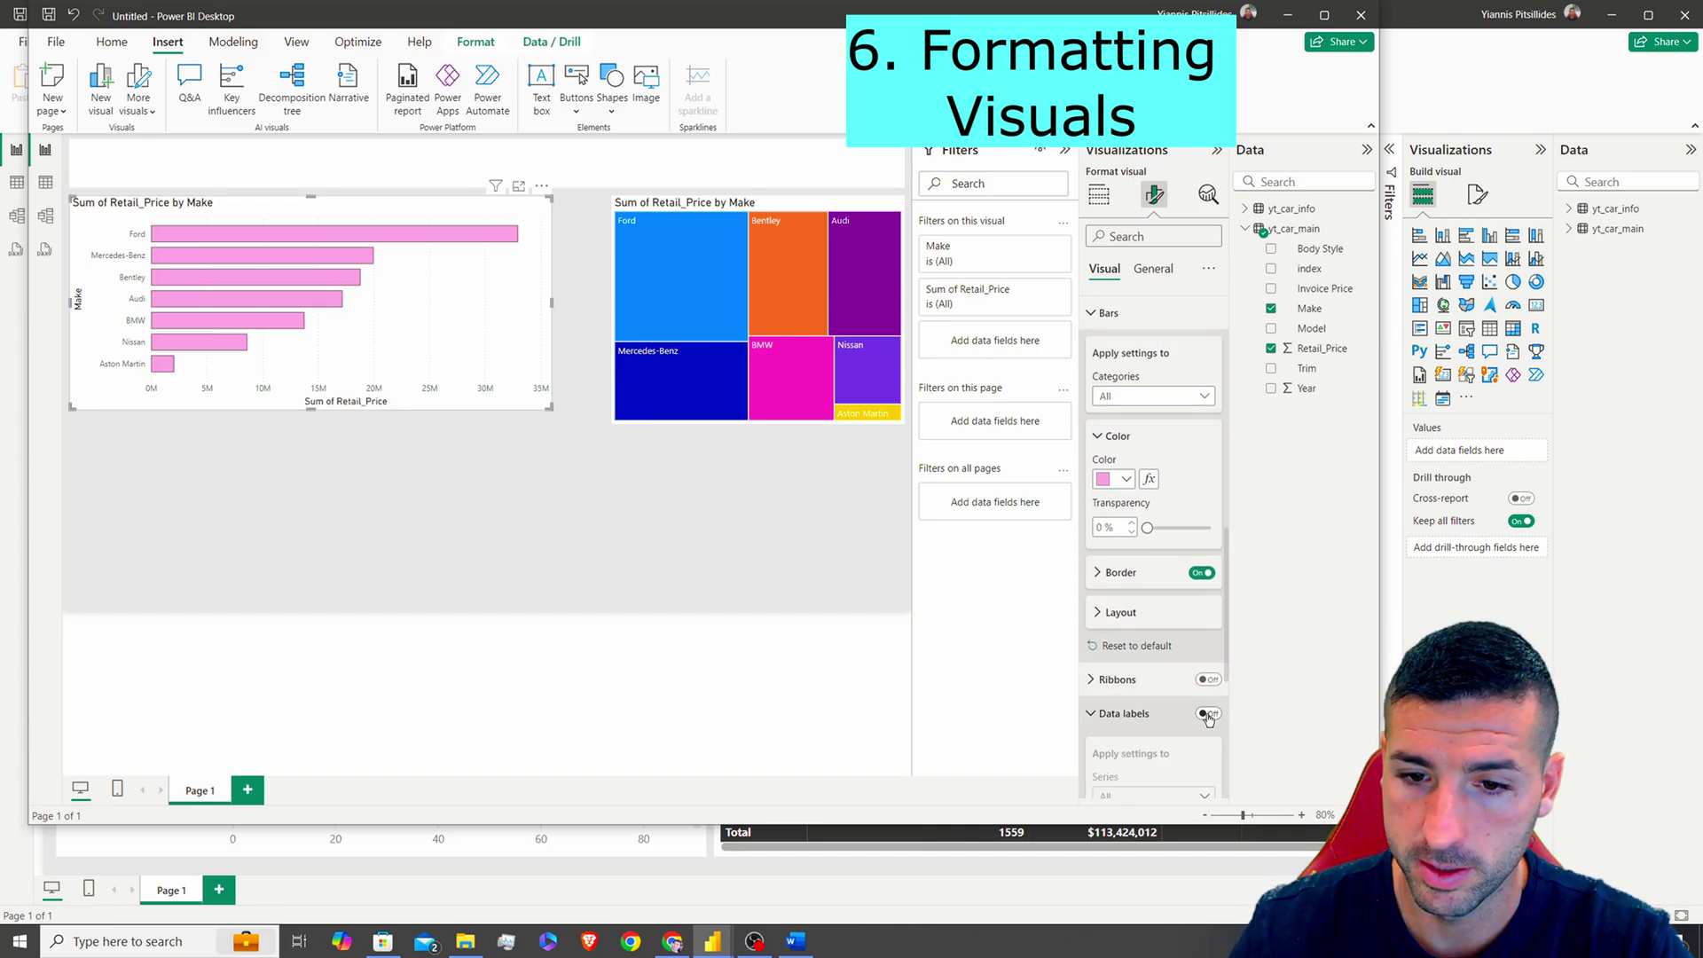
click(1208, 715)
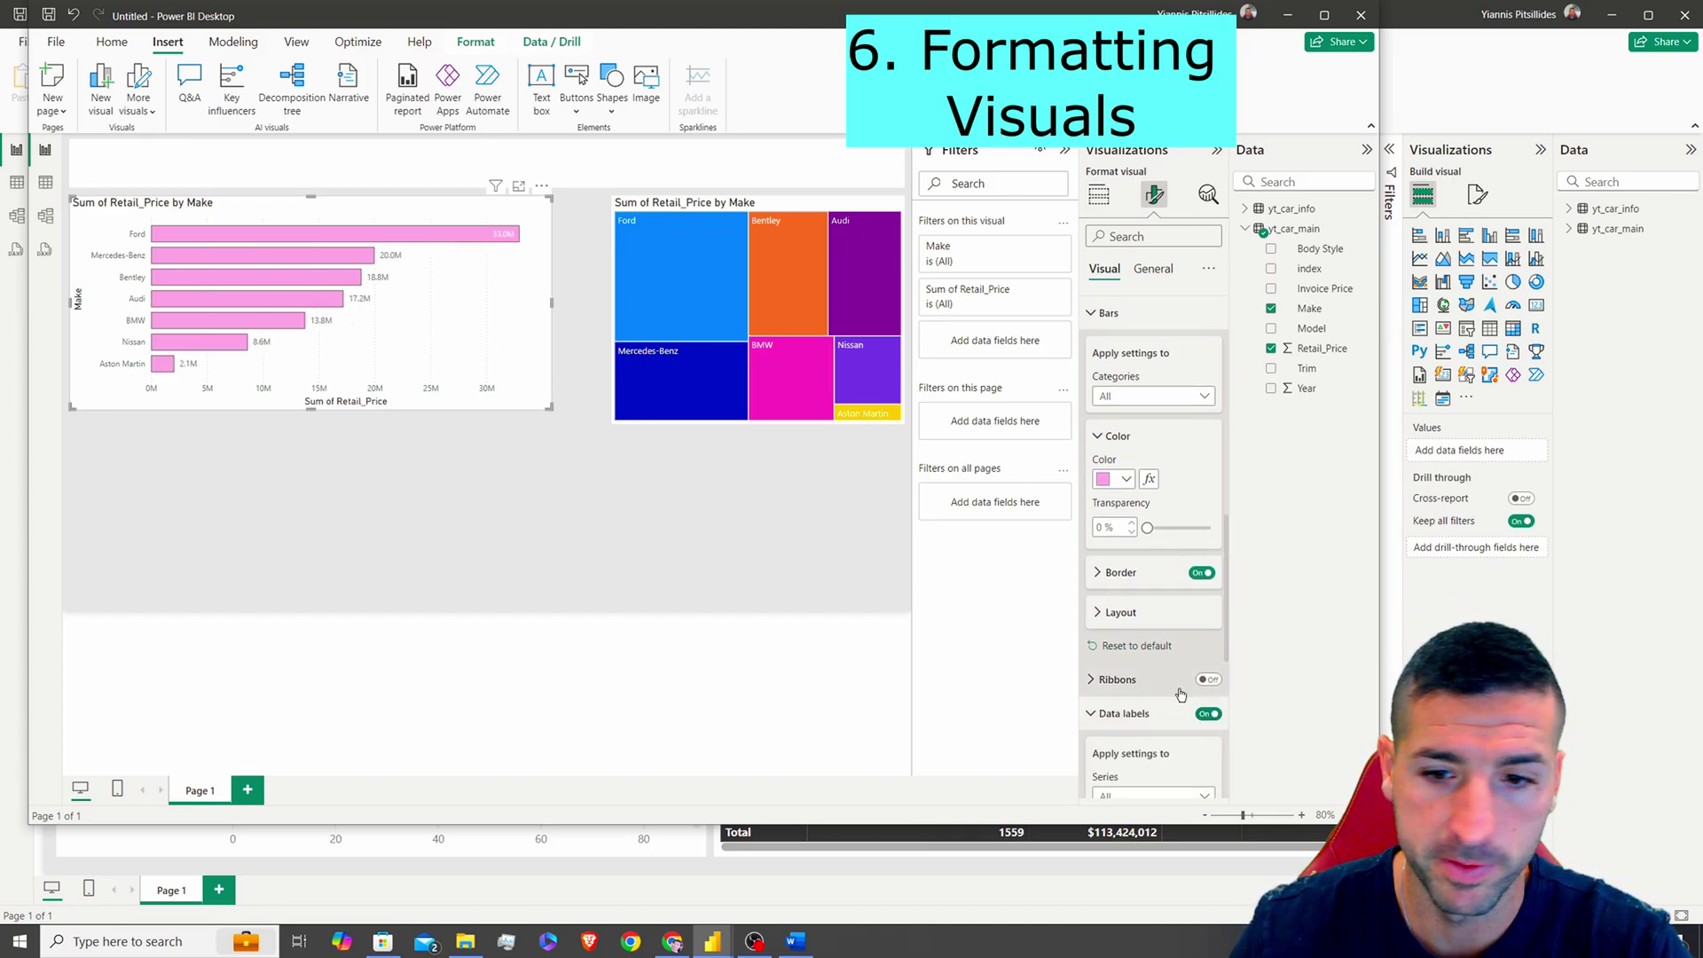
- Format the bar chart's data label values in dark blue, bold, at font size 11
scroll(1179, 669, down, 5)
click(1116, 697)
scroll(1122, 675, down, 1)
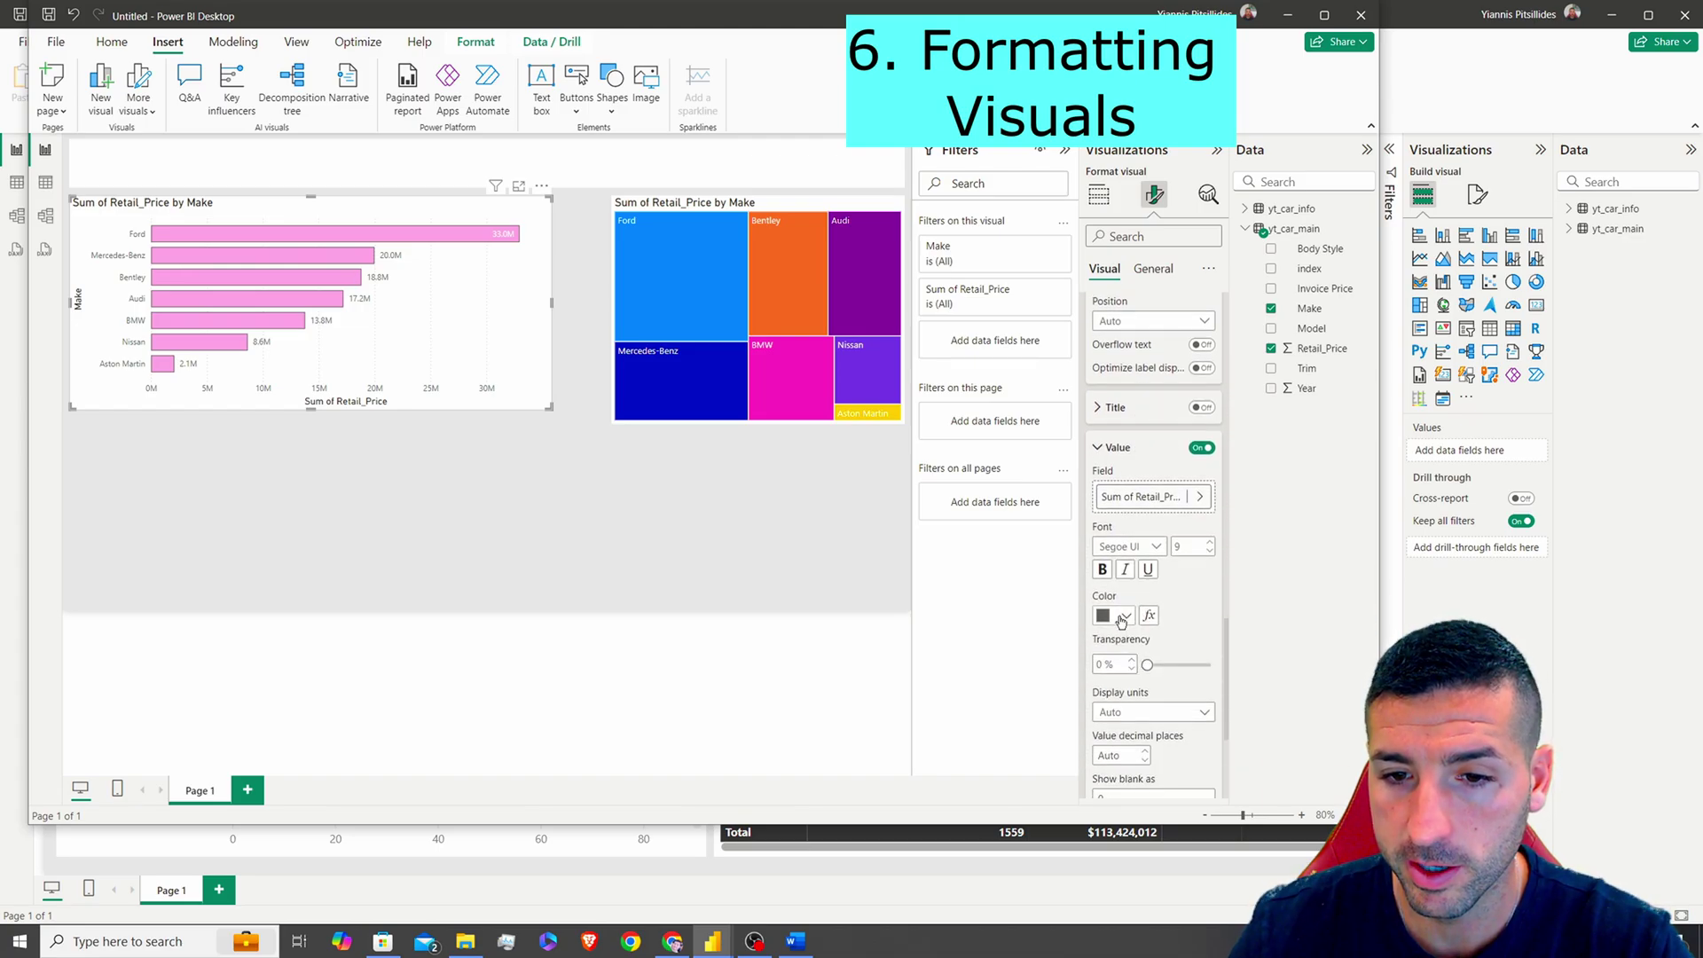
click(1120, 615)
click(1231, 543)
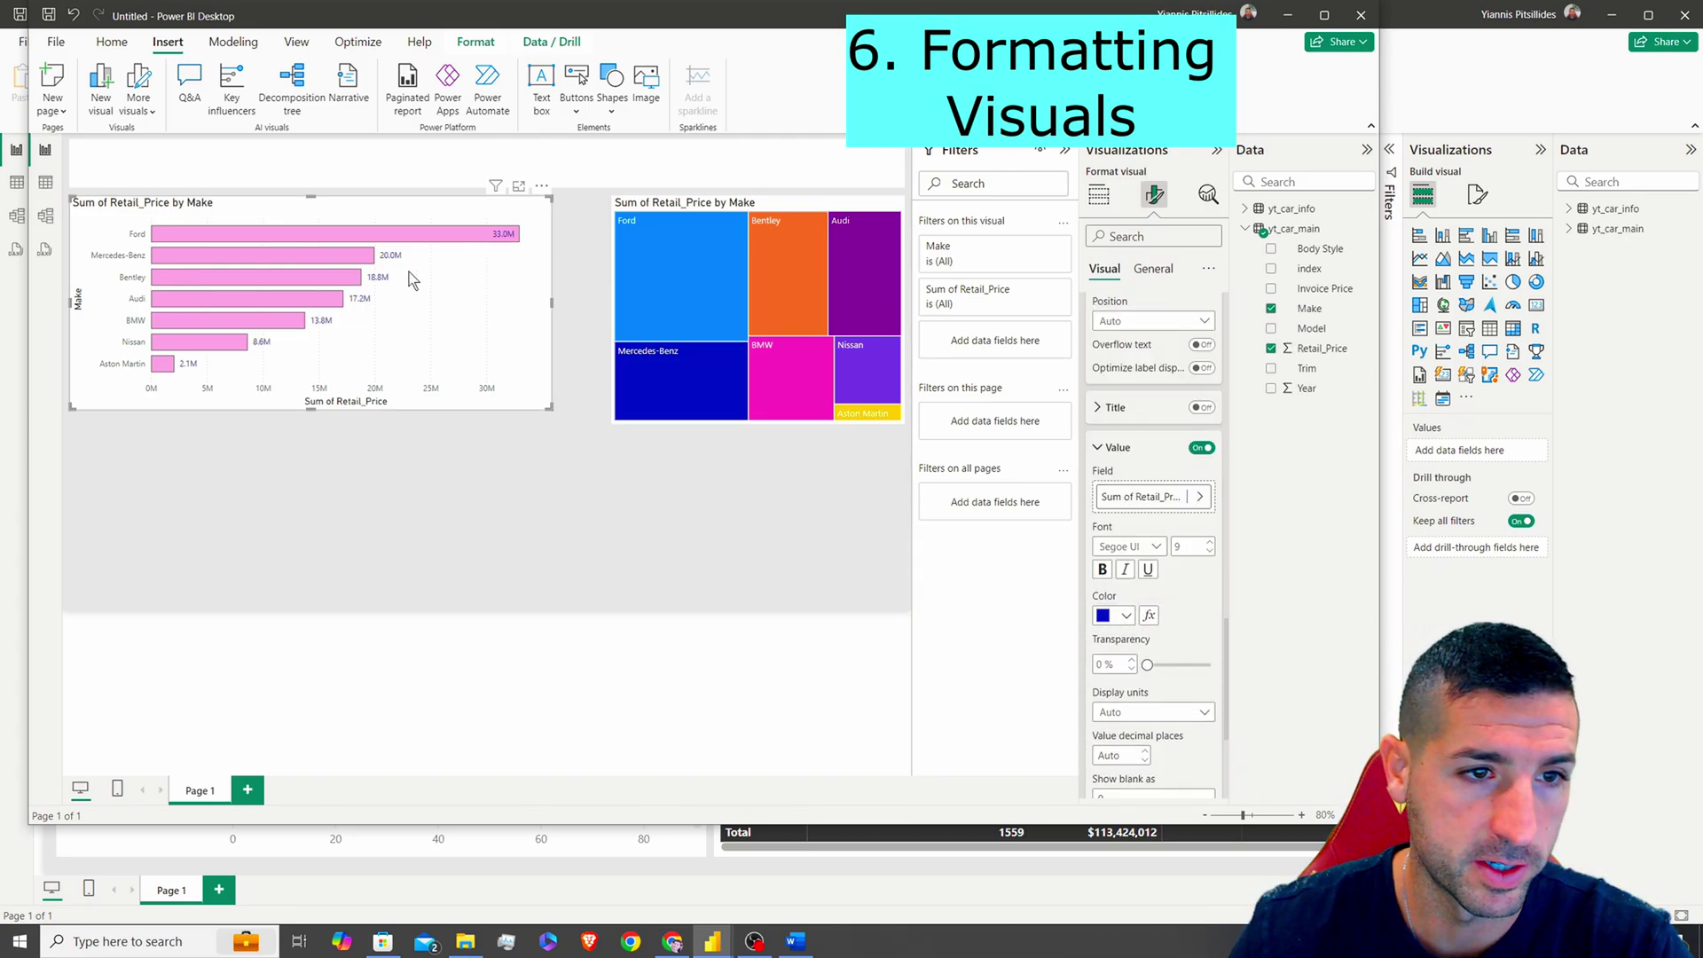
click(1103, 569)
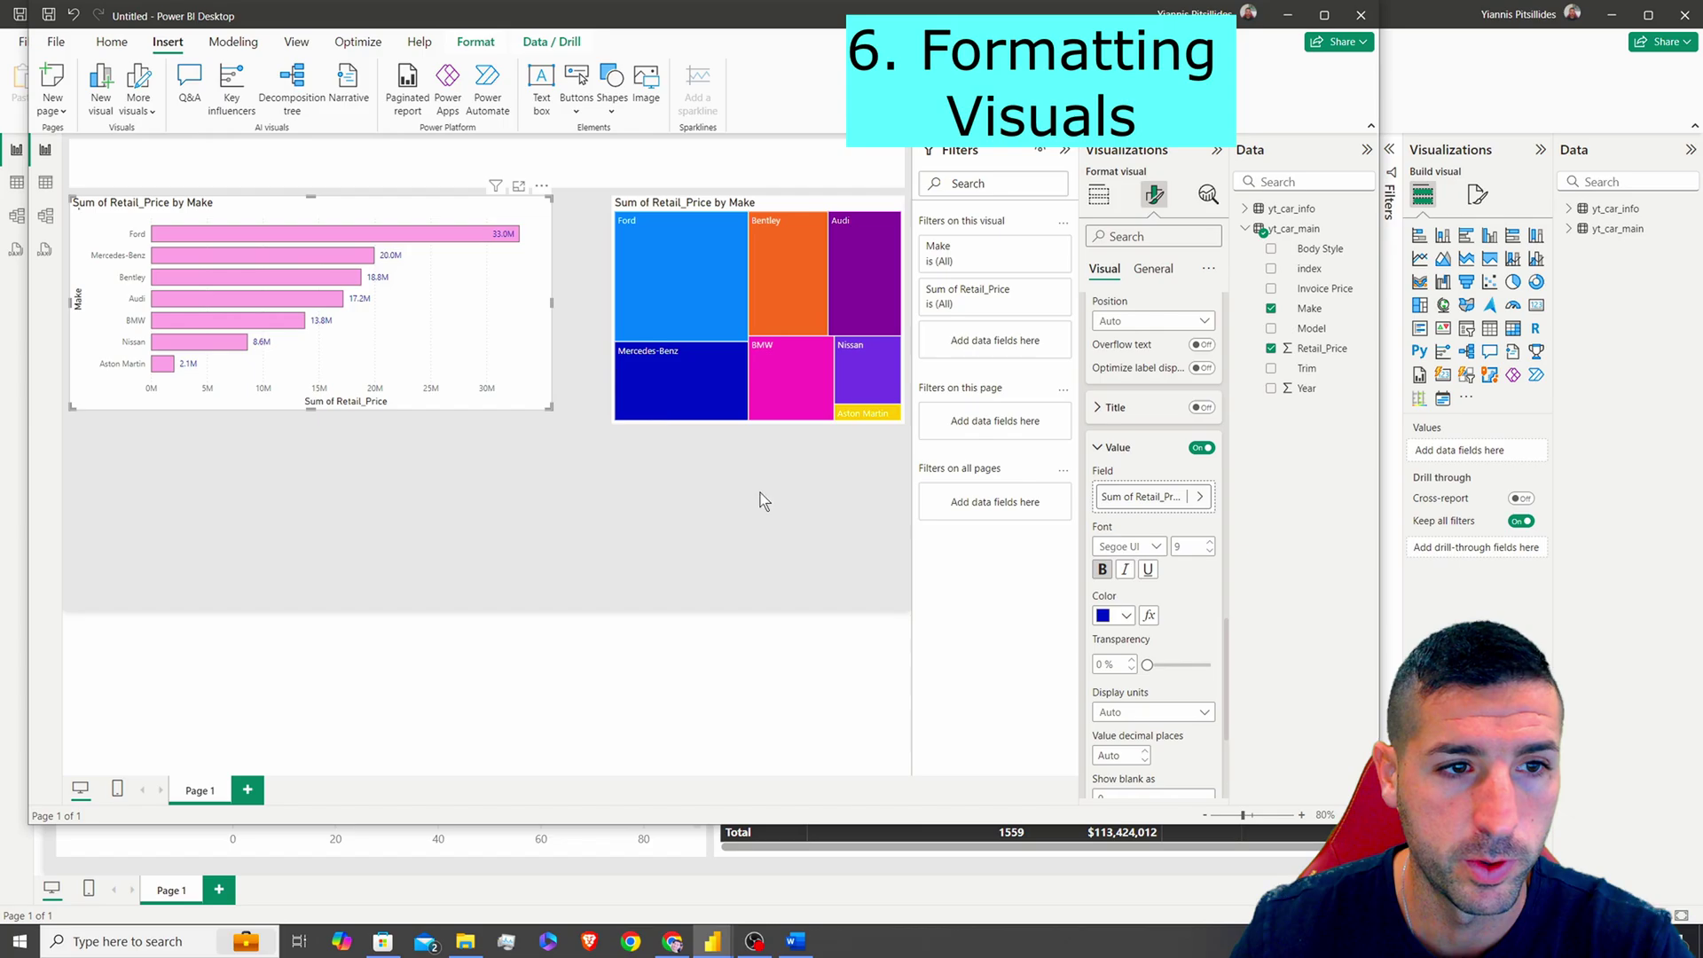
click(1209, 542)
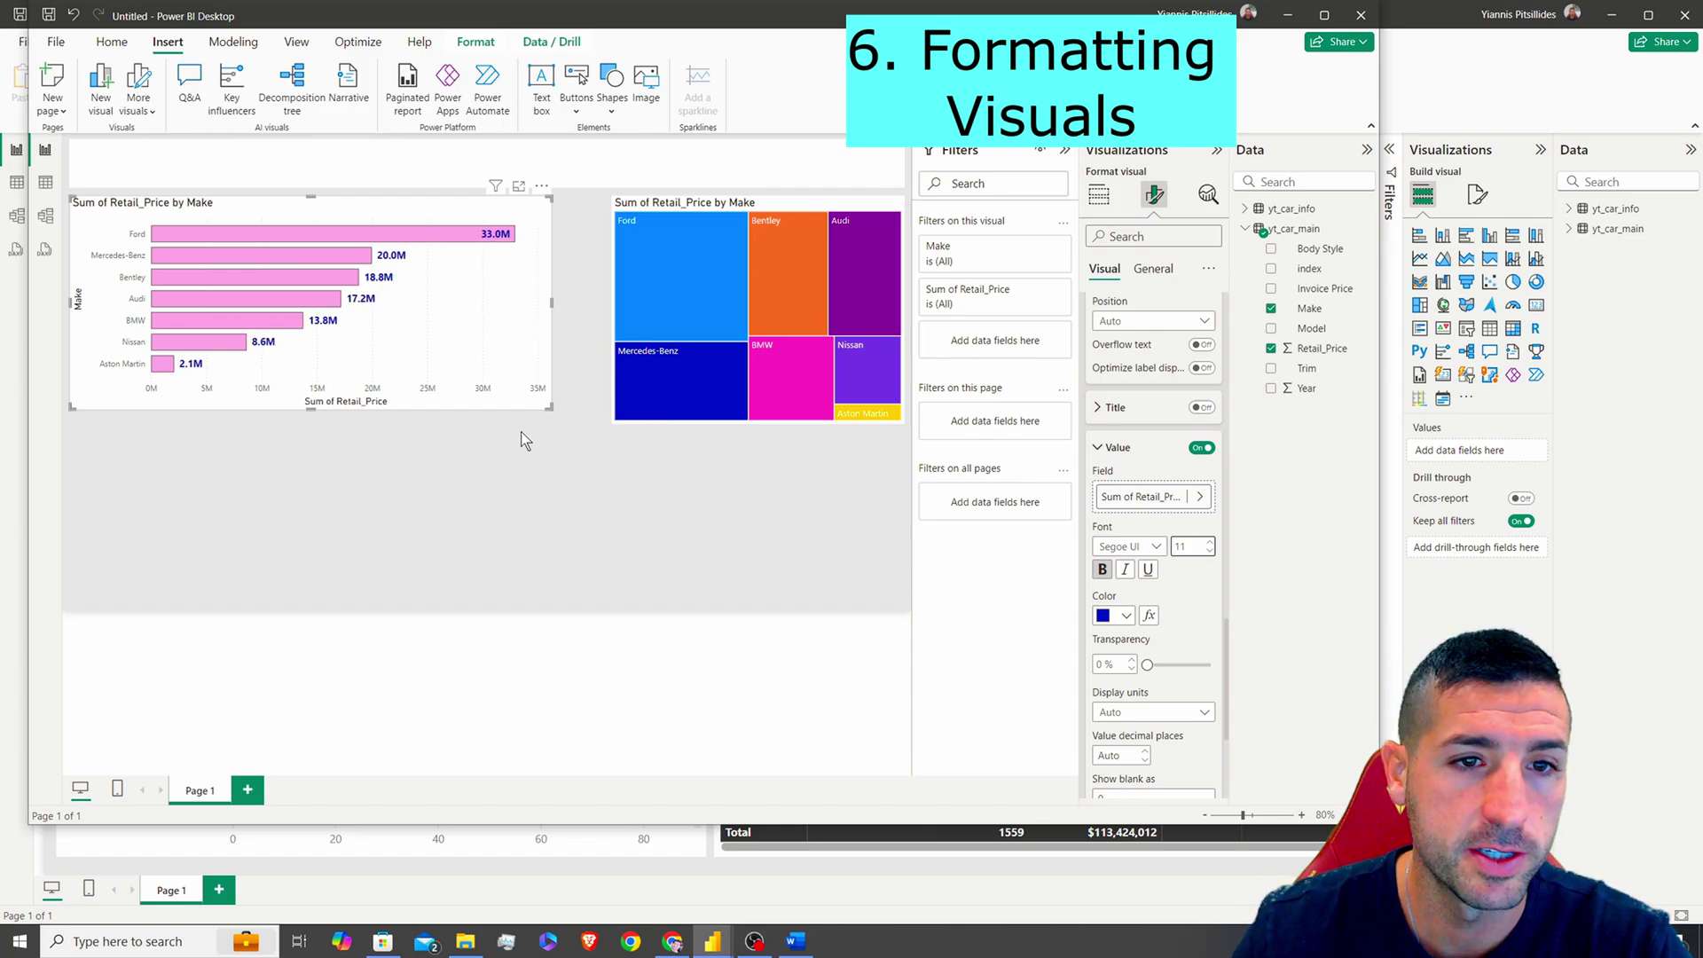
- Add a shadow effect around the bar chart
scroll(1159, 438, up, 3)
click(1158, 277)
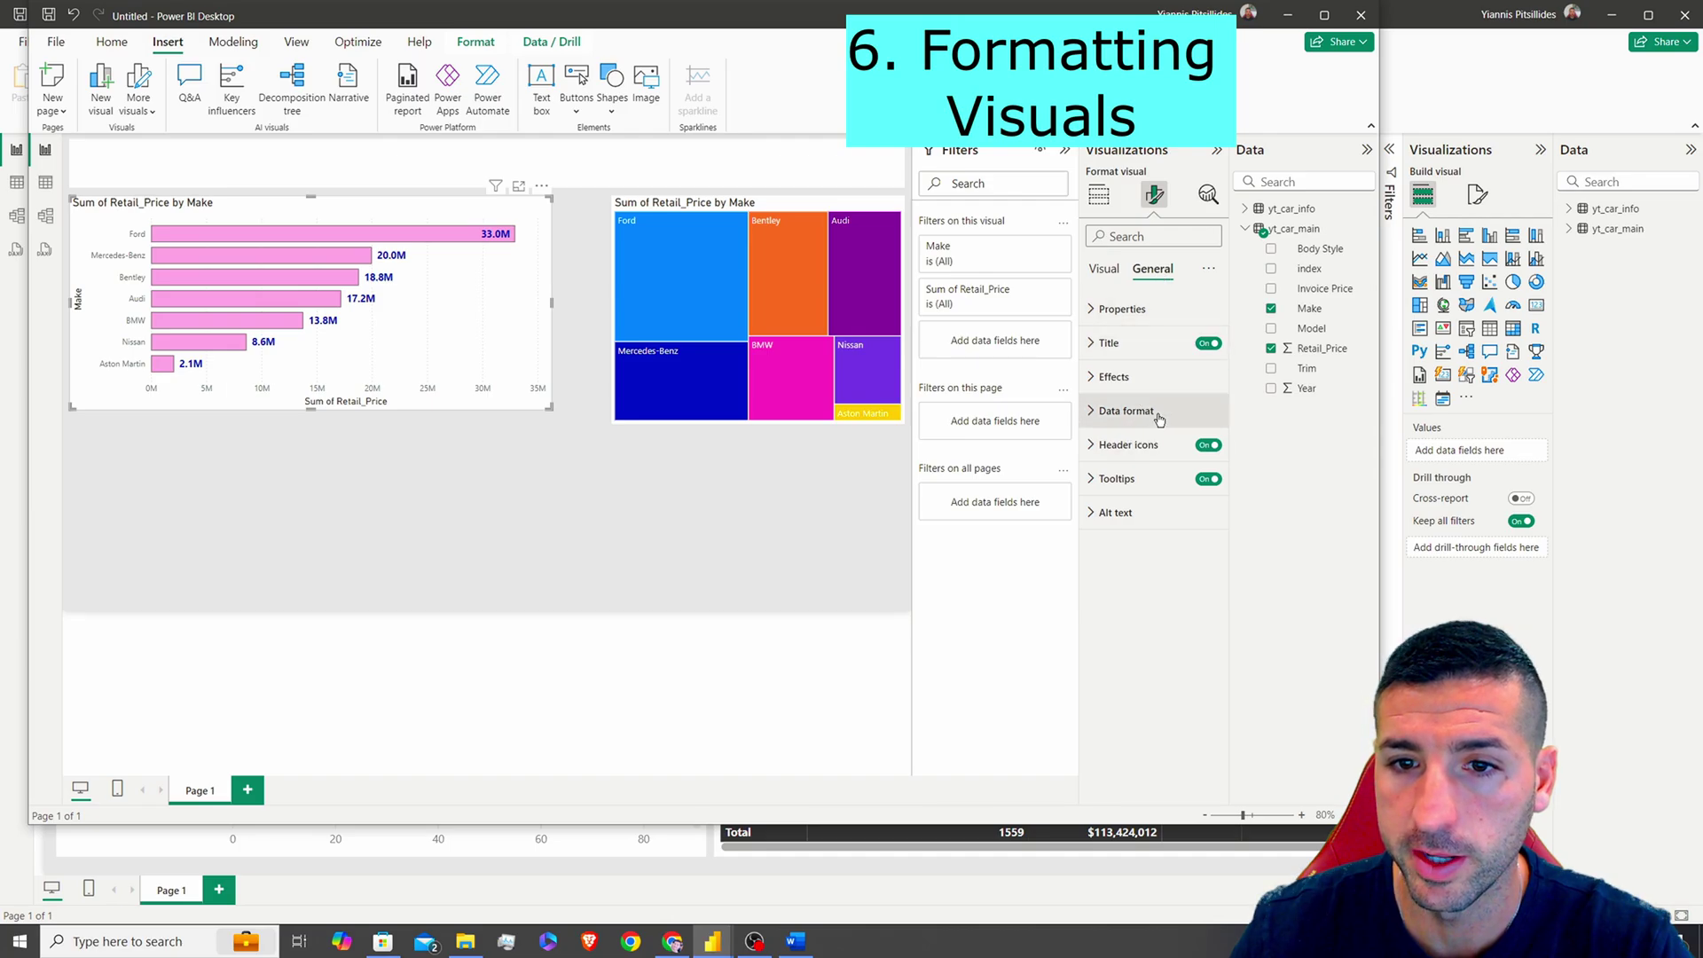
click(1123, 380)
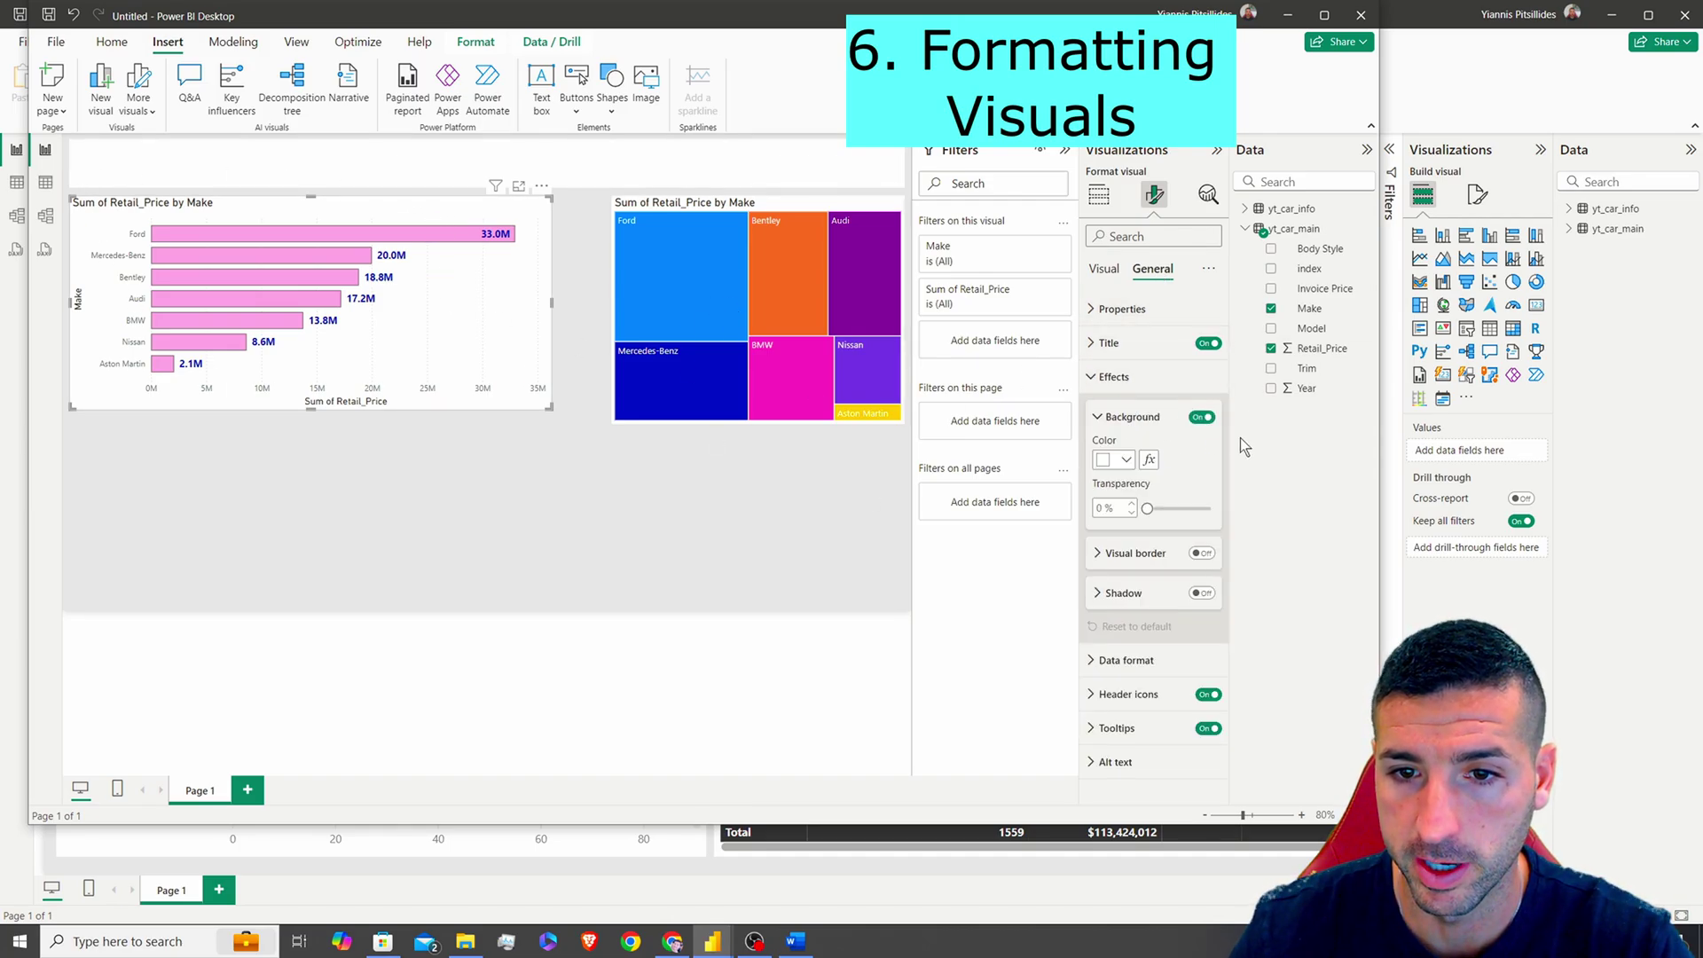
click(1199, 593)
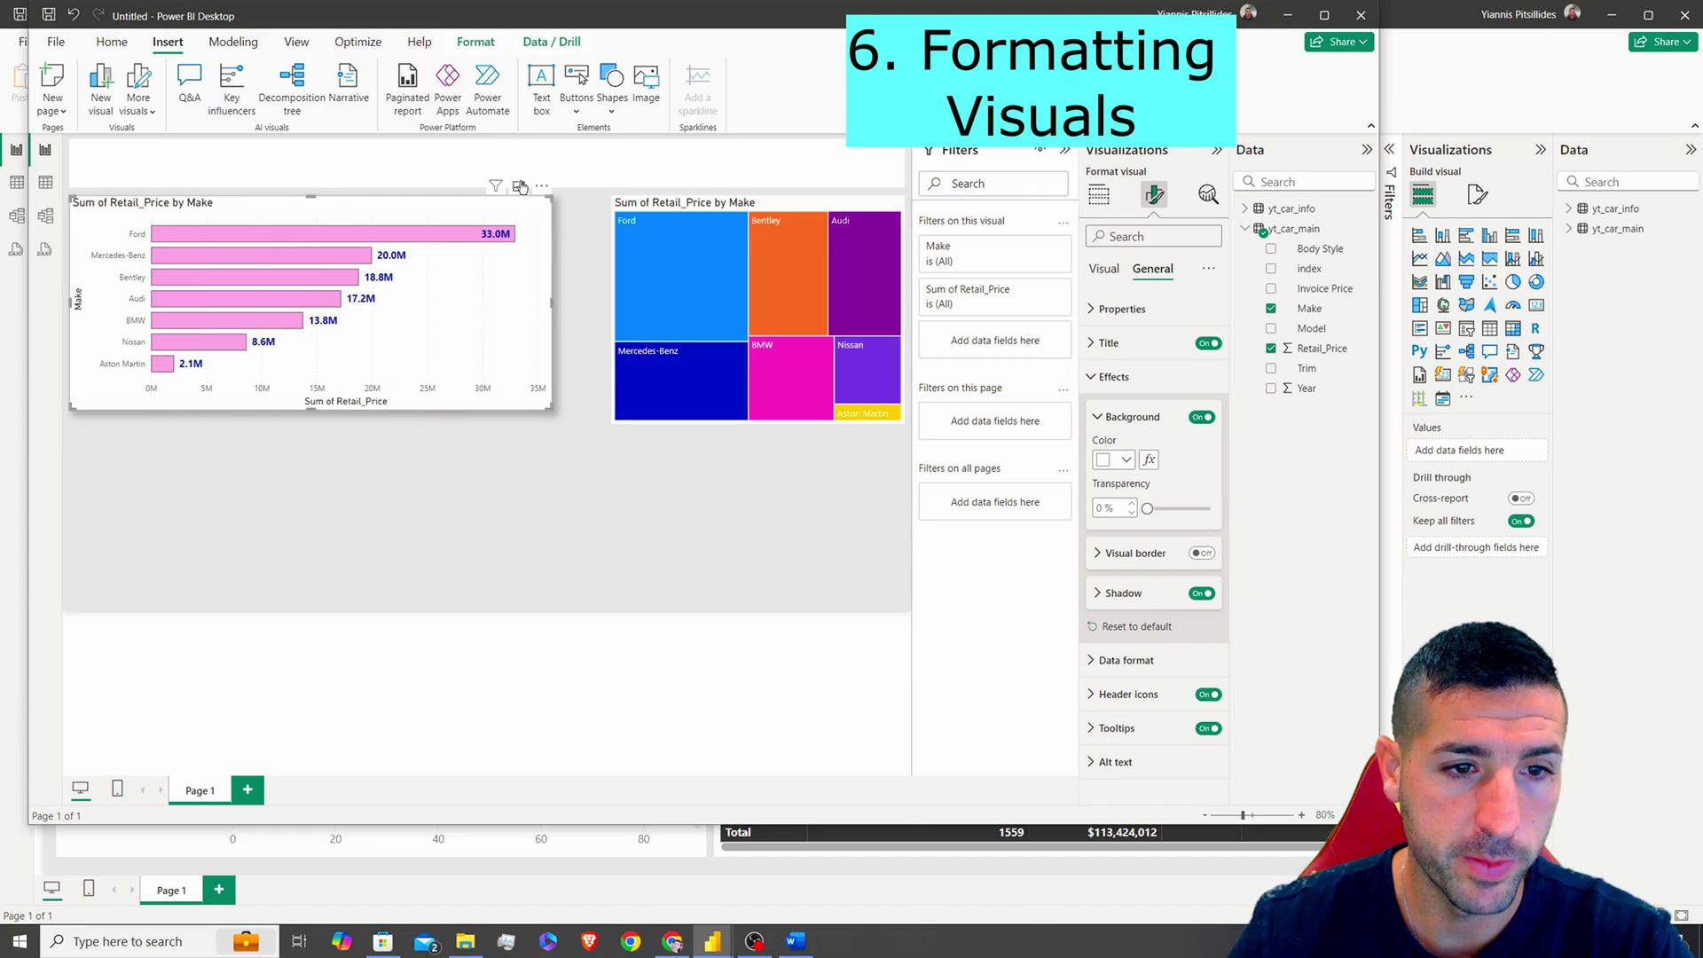
click(449, 429)
click(399, 390)
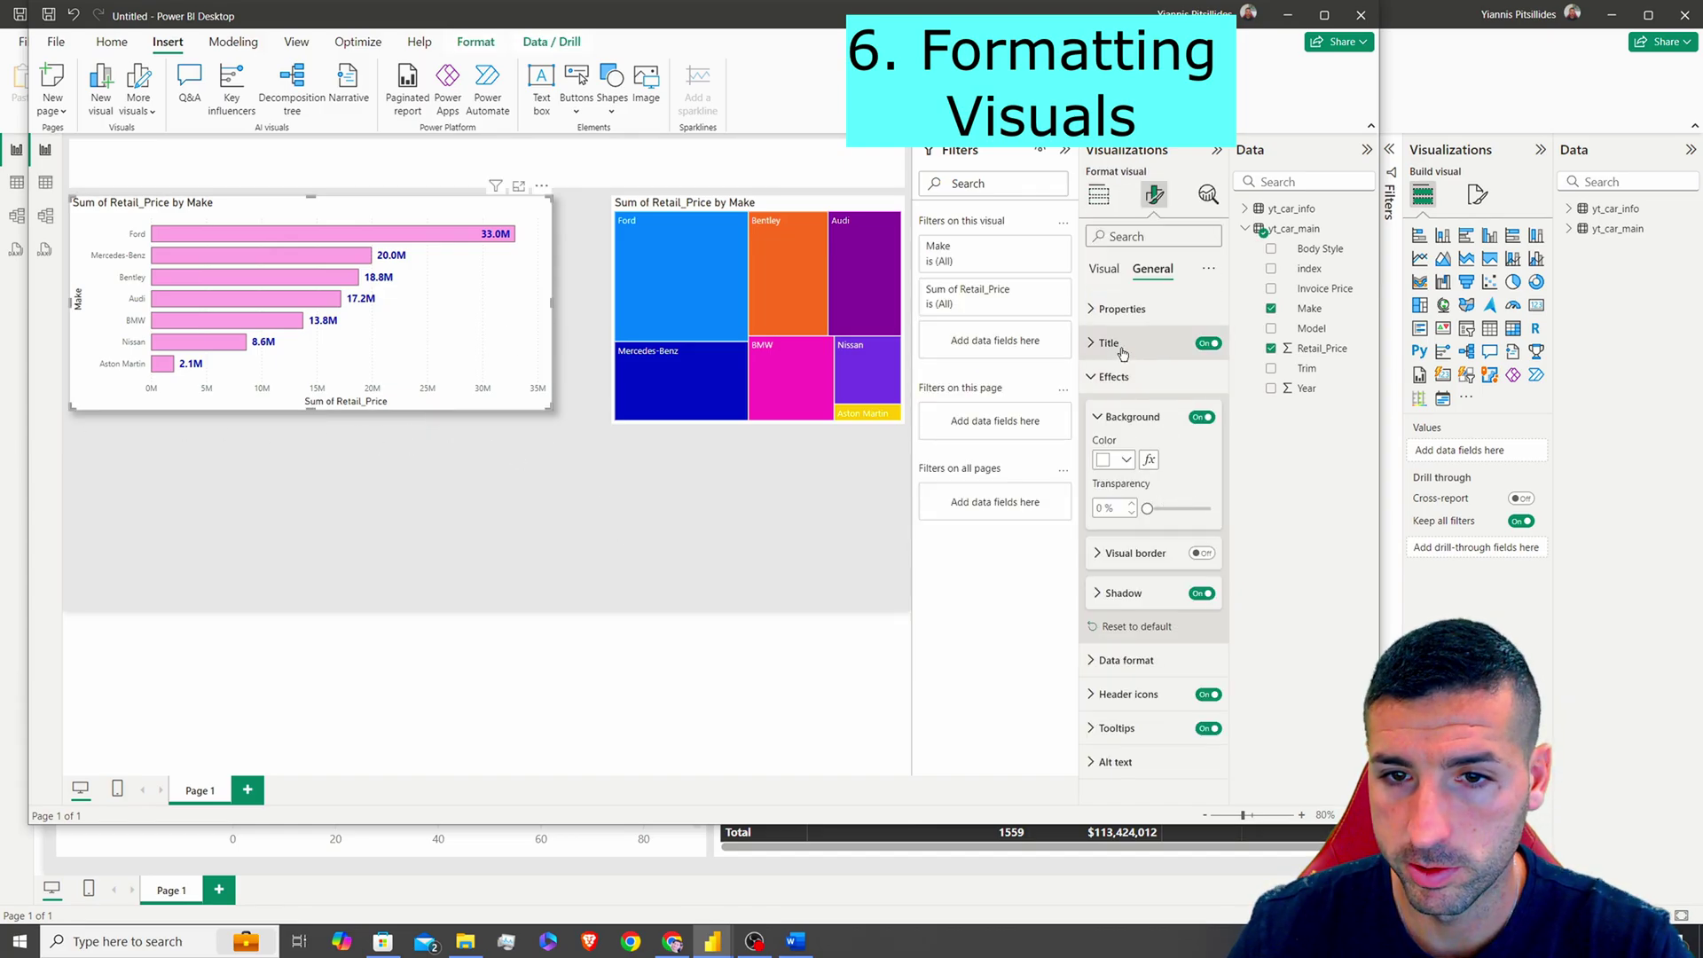
- Center the bar chart's title, make it bold, and set its font size to 16
click(1108, 342)
double_click(1153, 426)
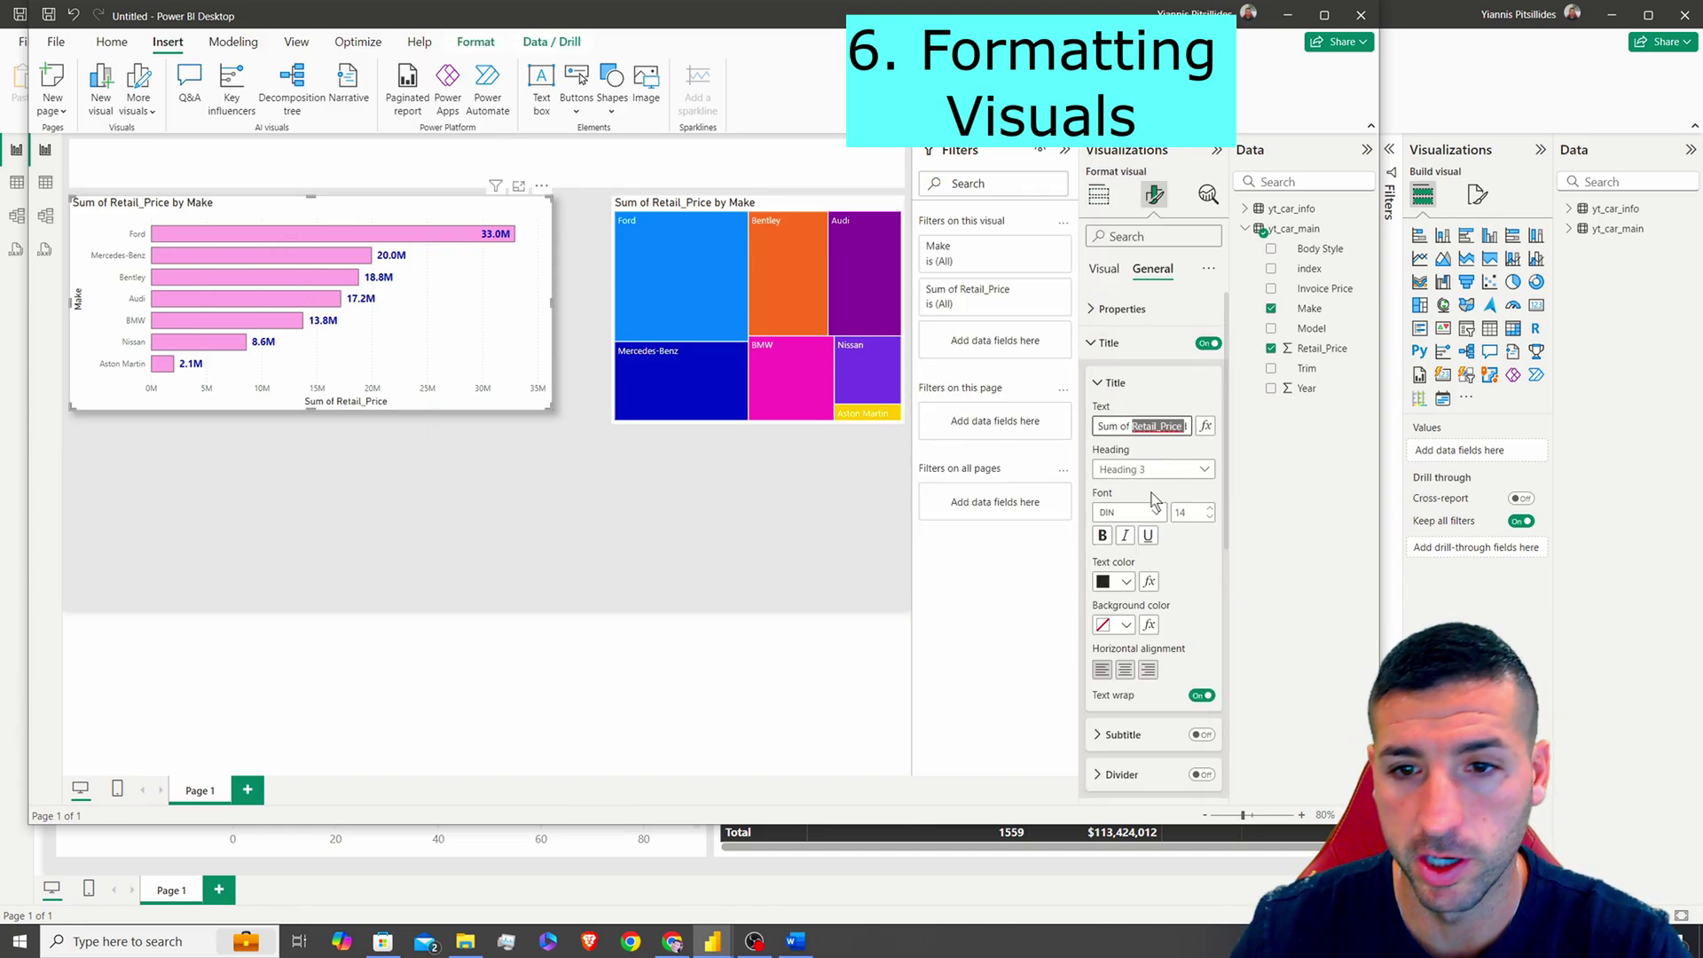
click(1125, 670)
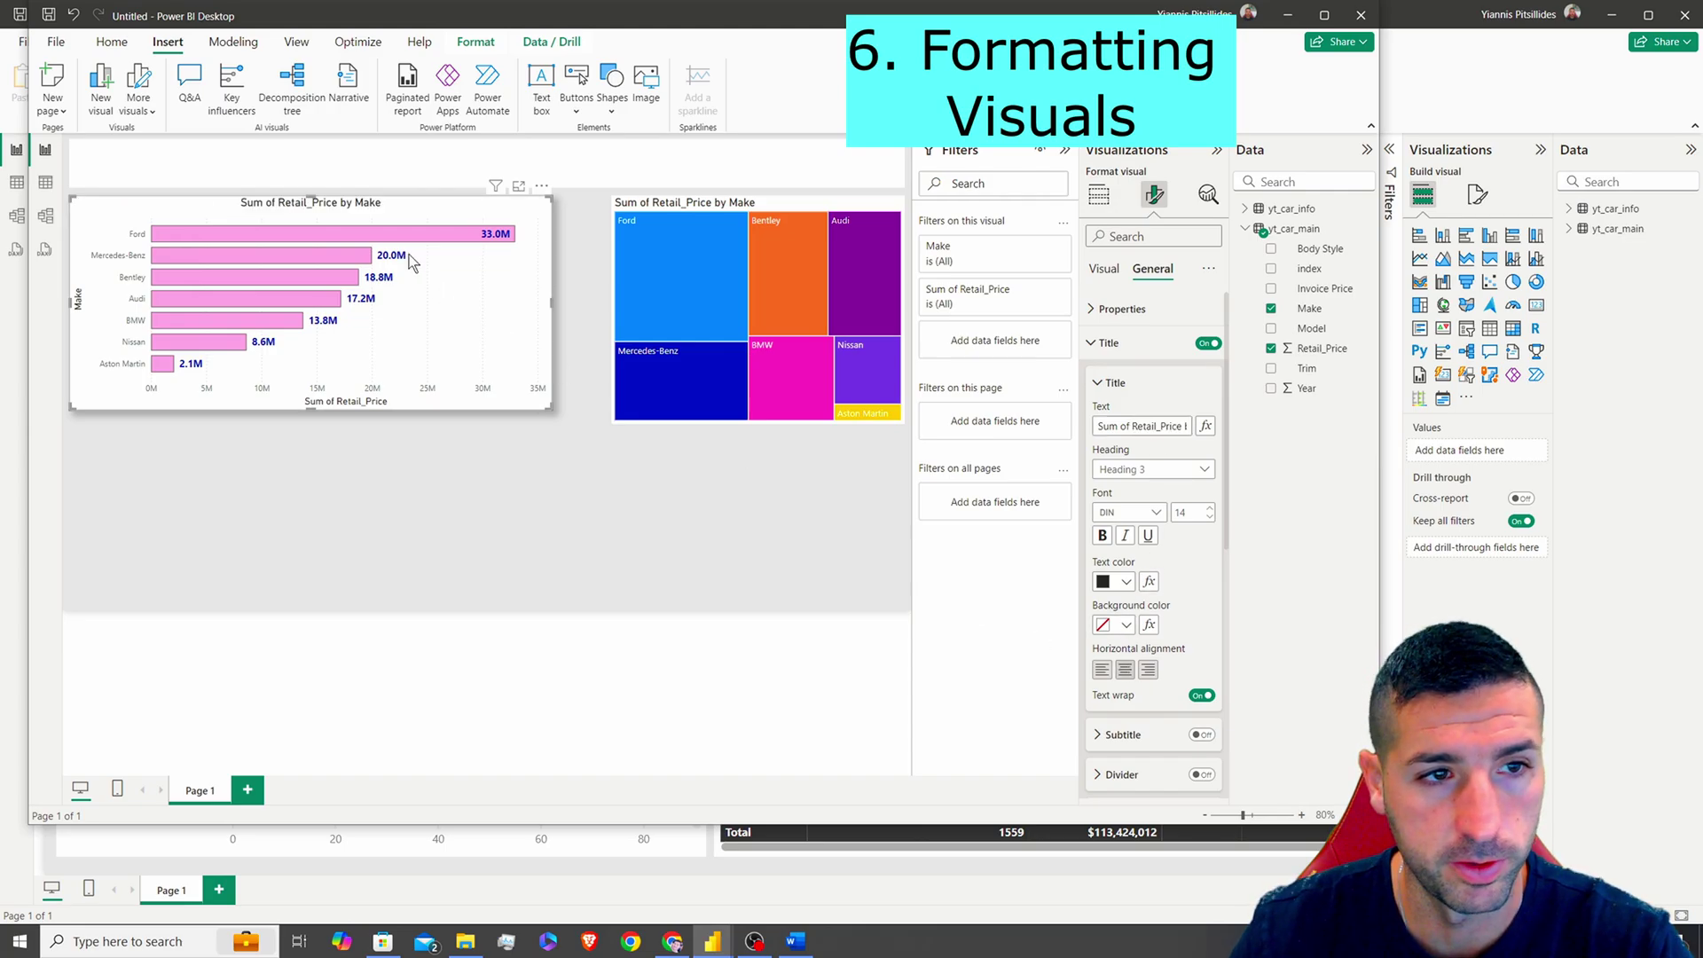
click(1104, 536)
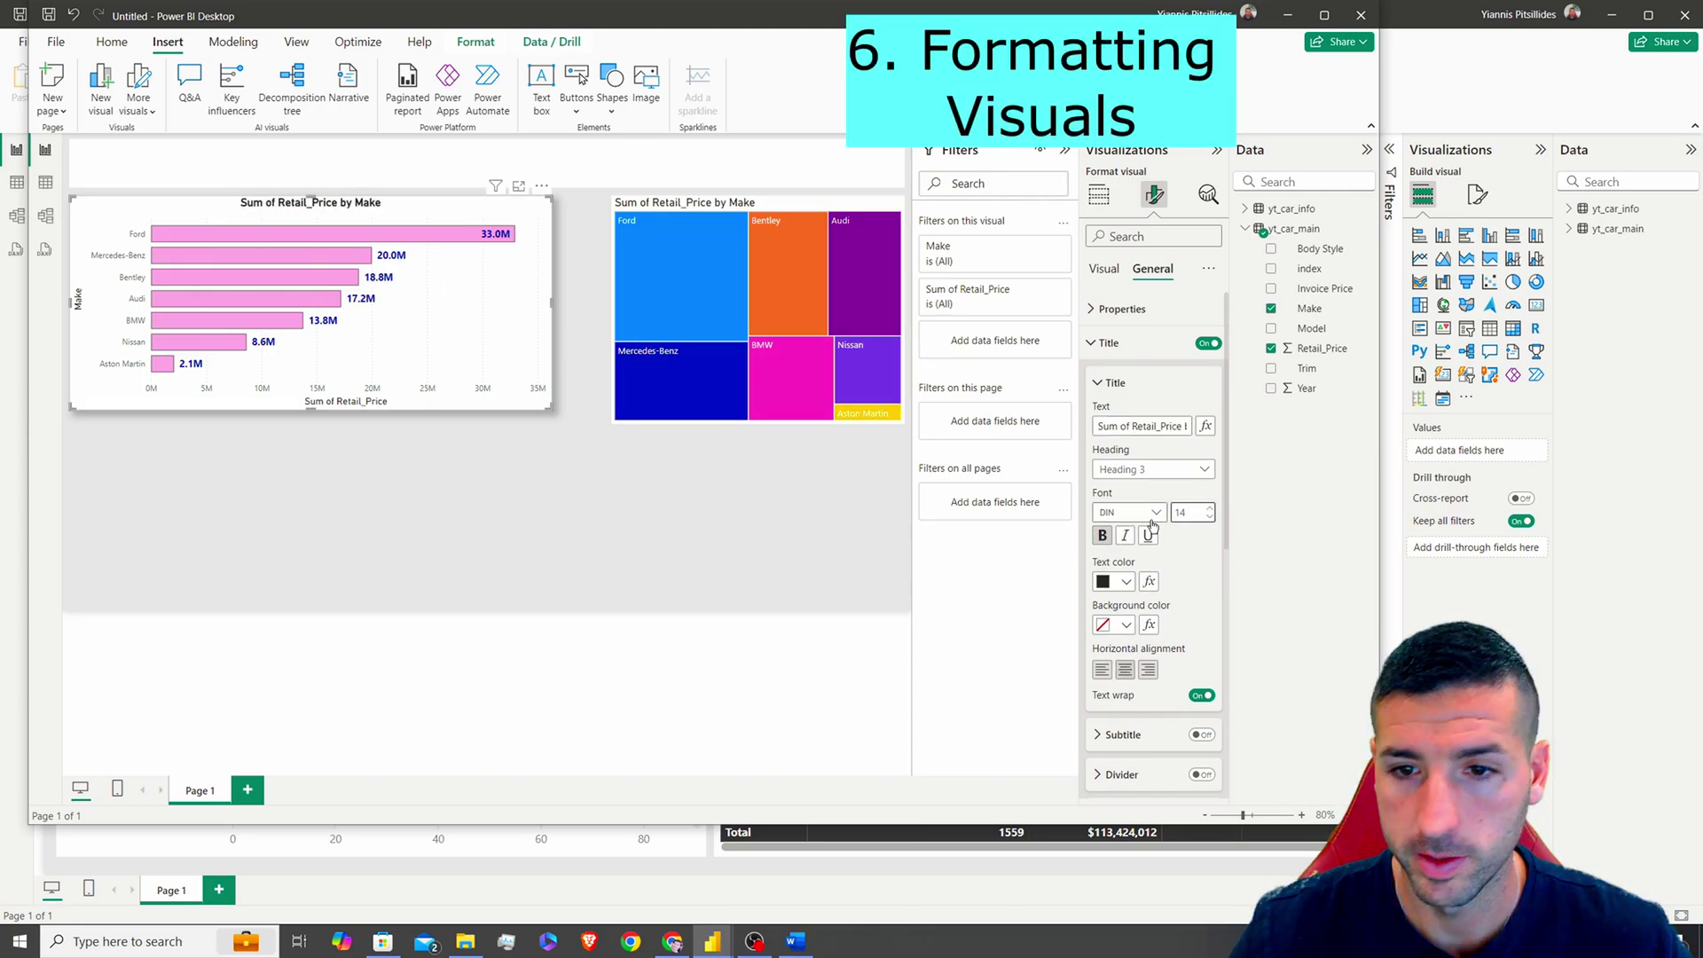
click(1210, 517)
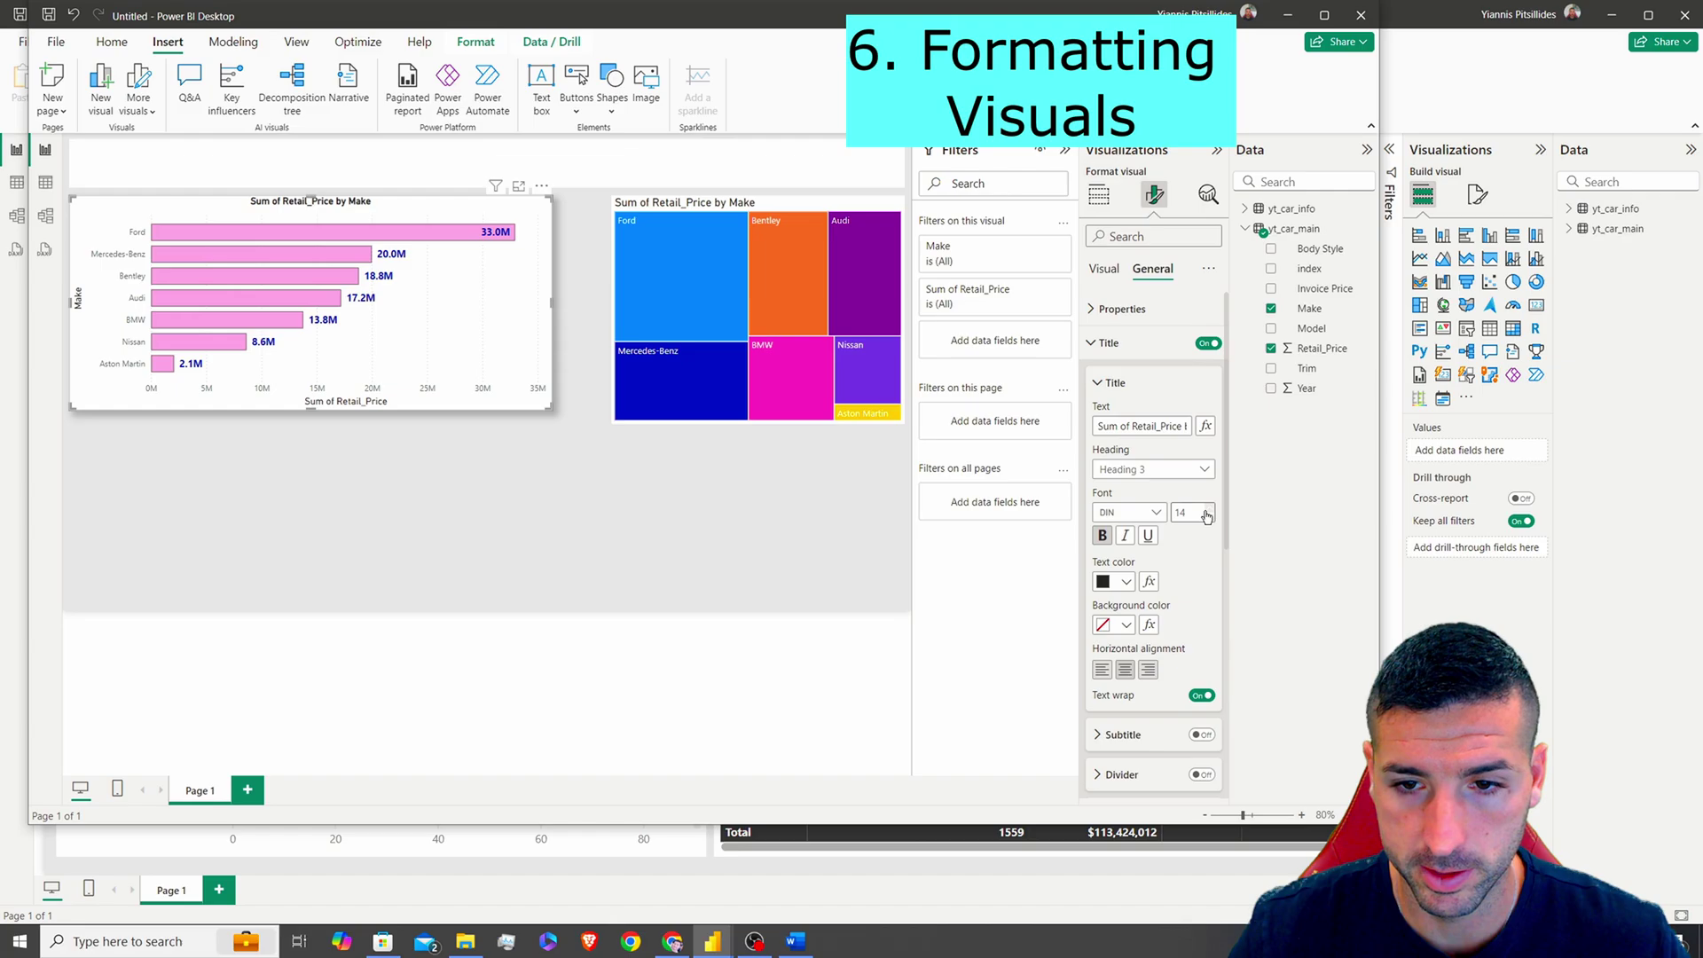
click(1209, 509)
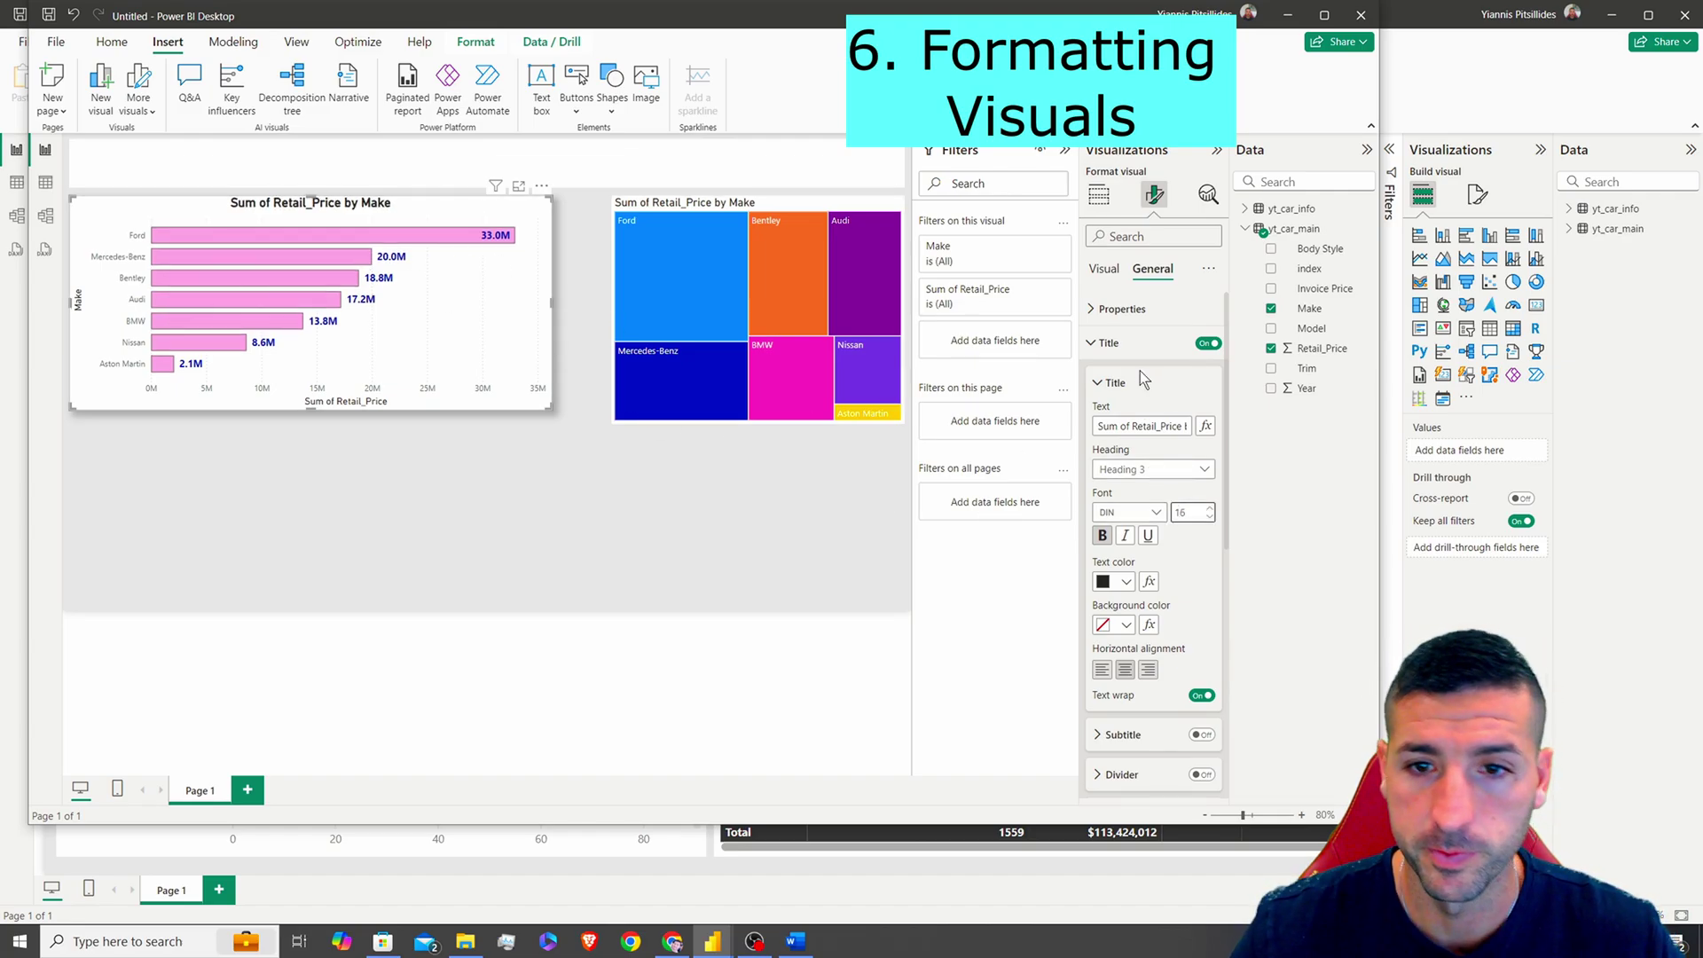
click(1120, 346)
click(1111, 373)
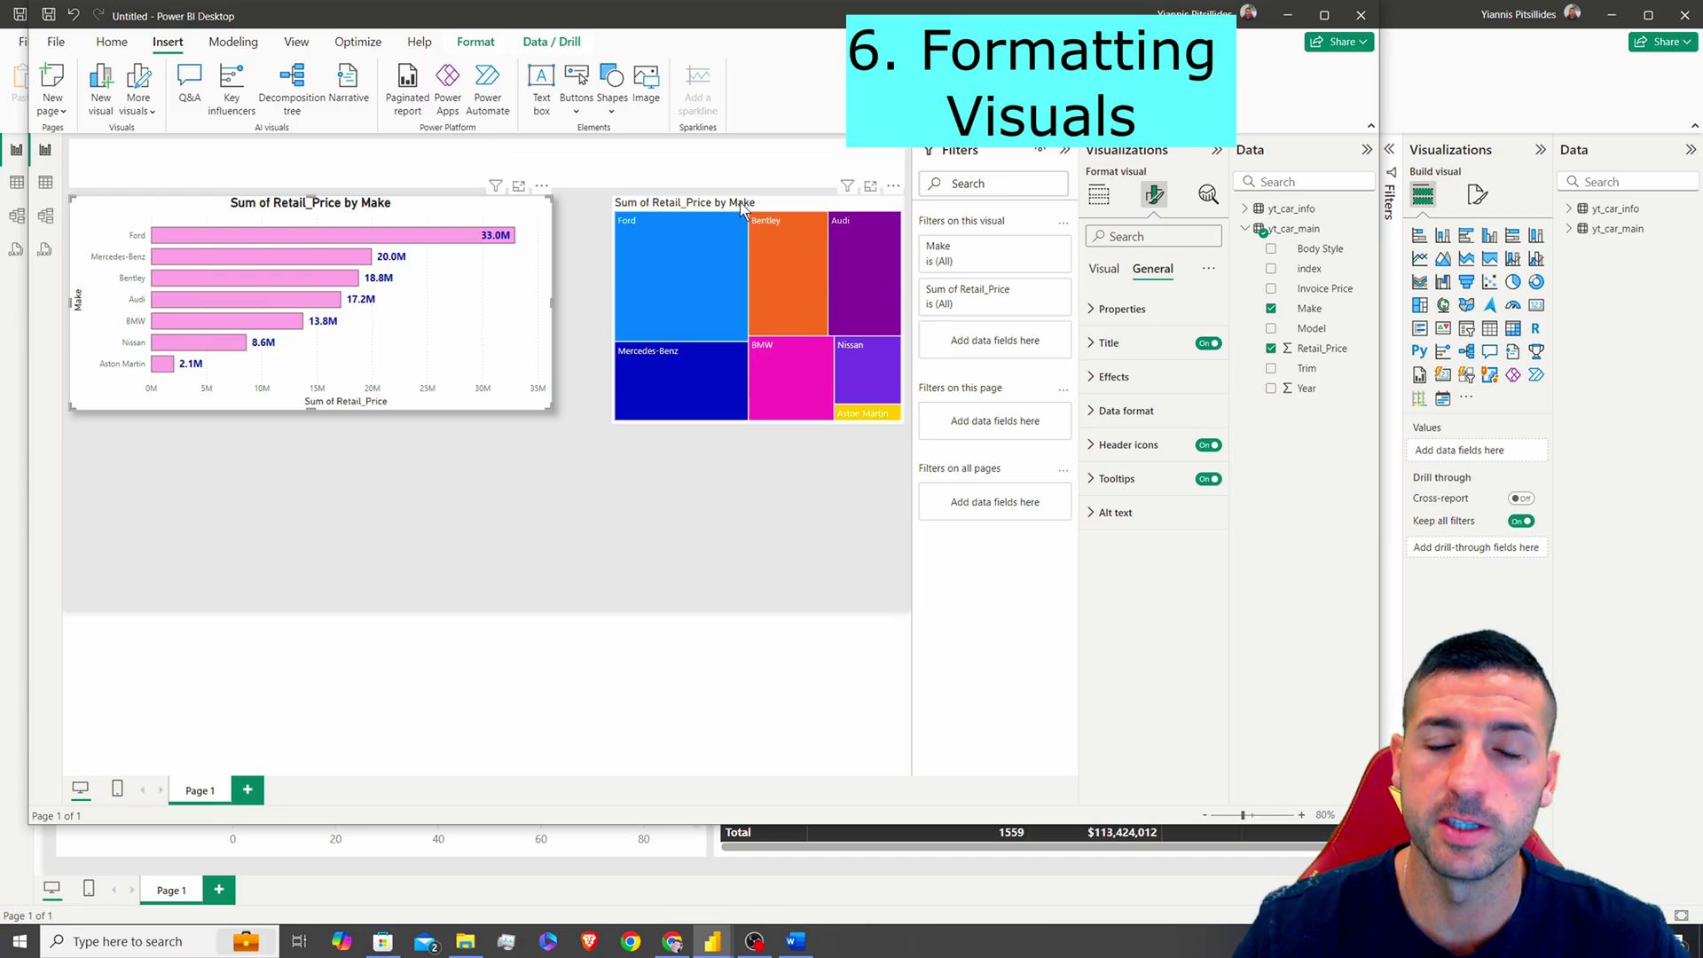
- Move the treemap slightly closer to the bar chart and change it to a table
drag(742, 207, 715, 207)
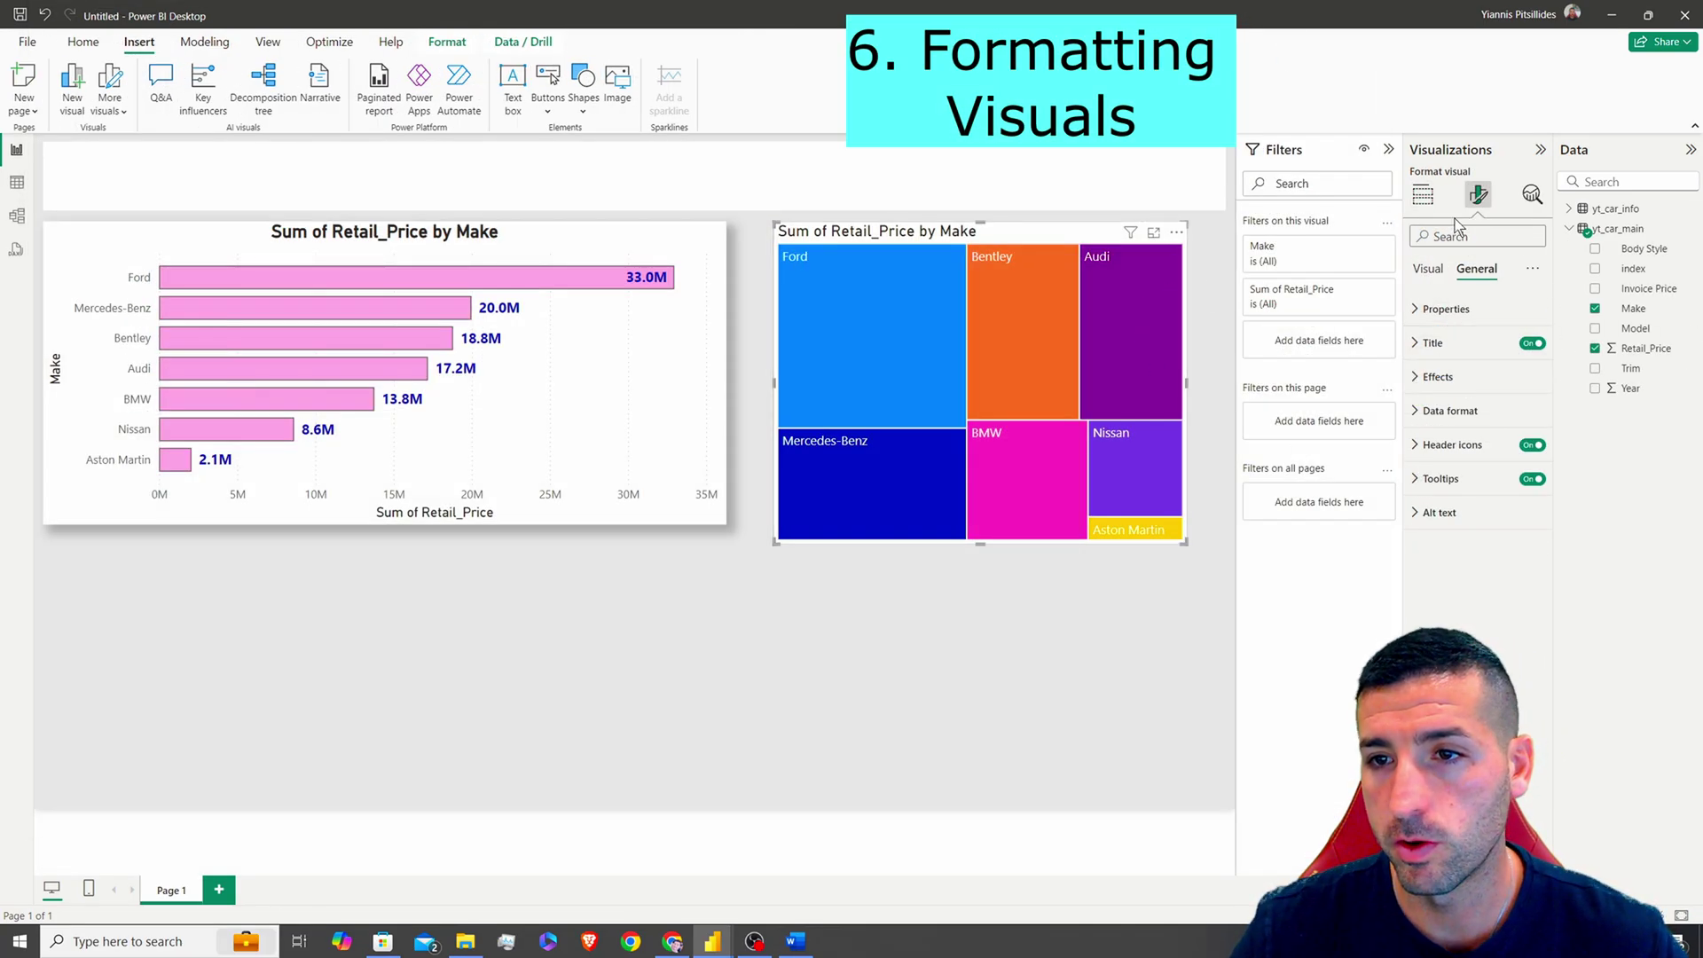
click(1423, 195)
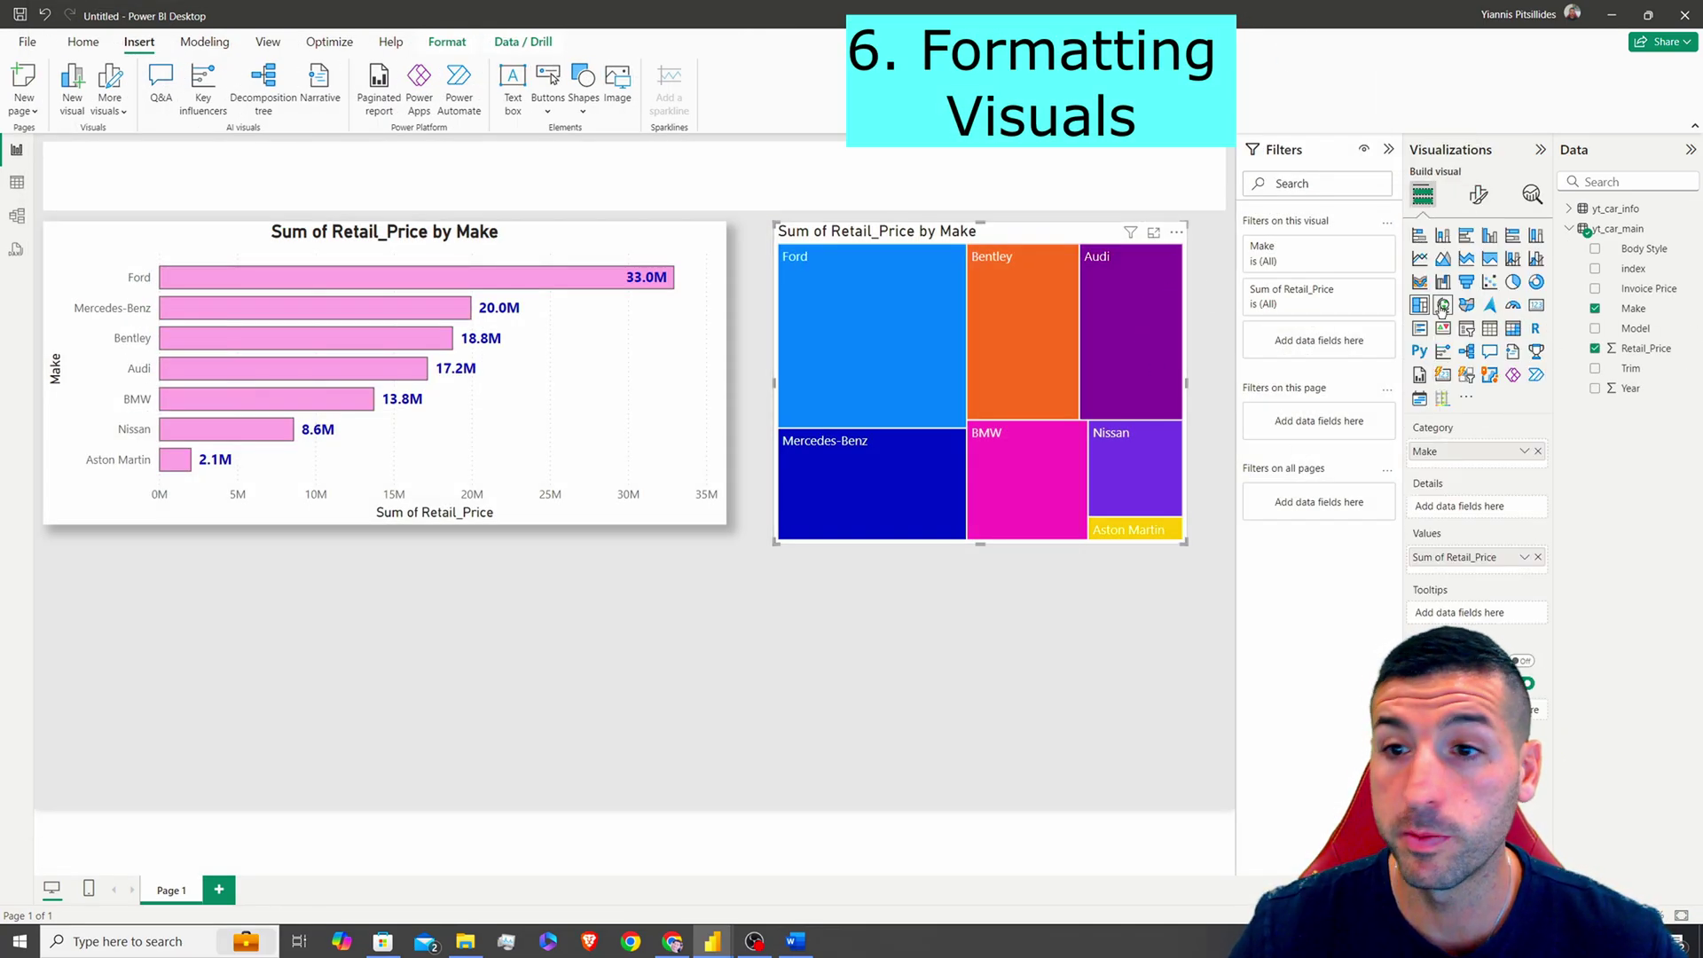
click(1489, 329)
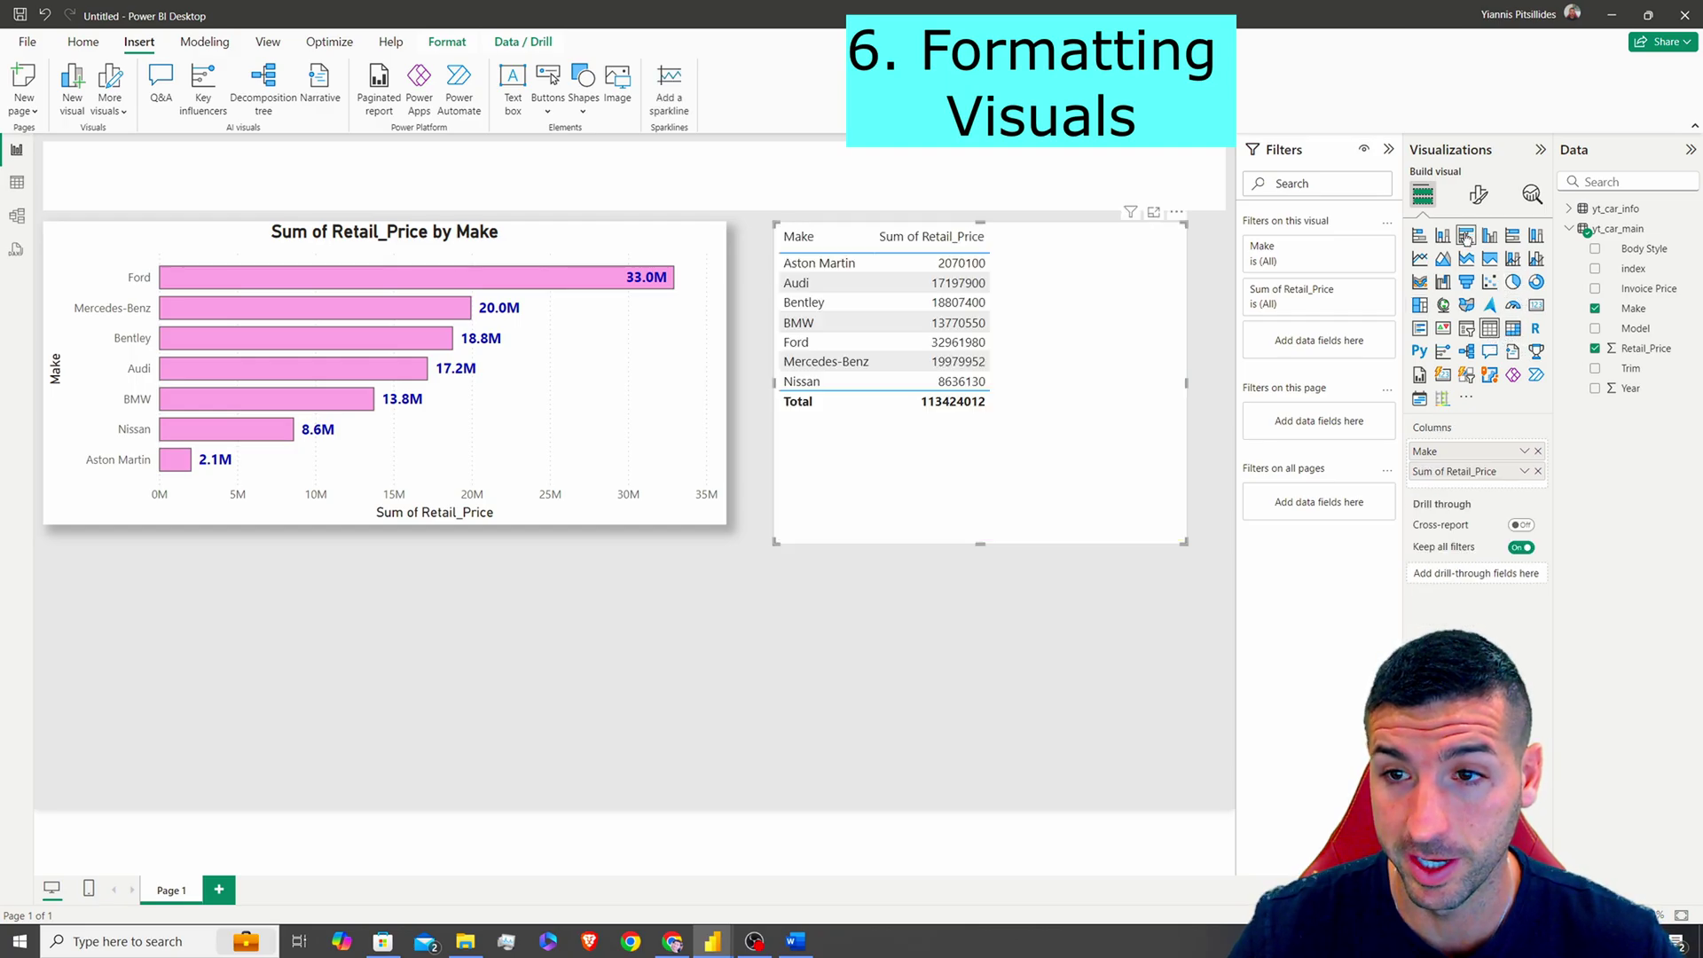
- Turn on data bars for the table's Sum of Retail_Price column, then deselect the table
click(1477, 197)
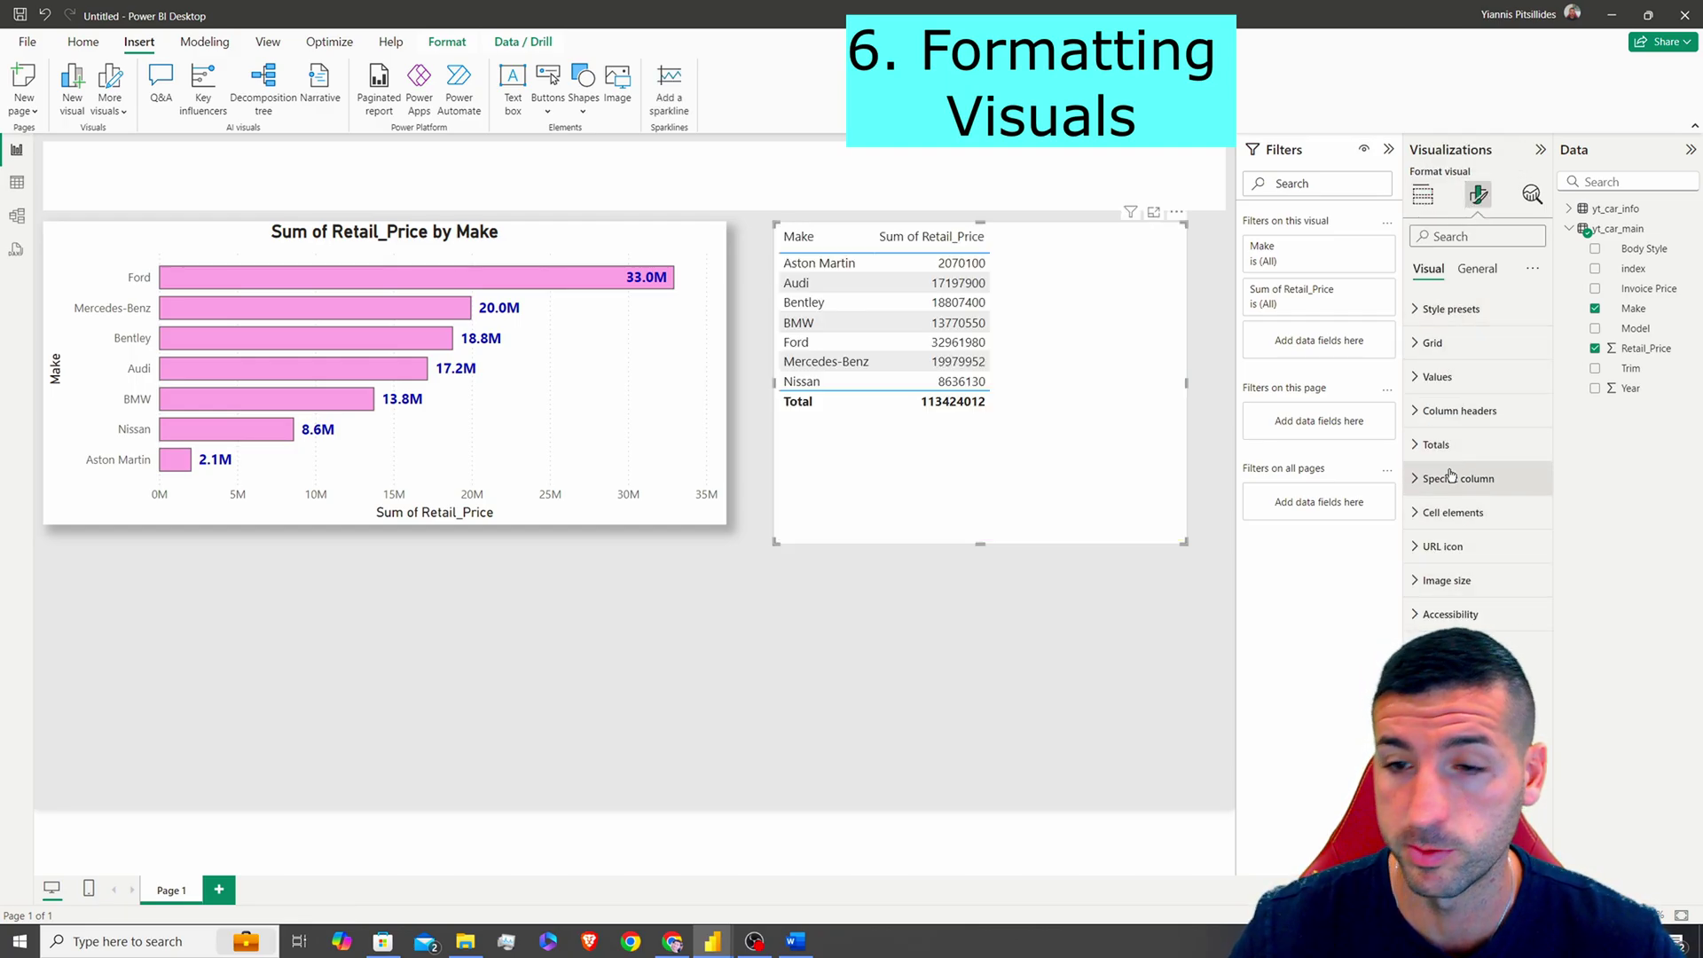
click(1478, 512)
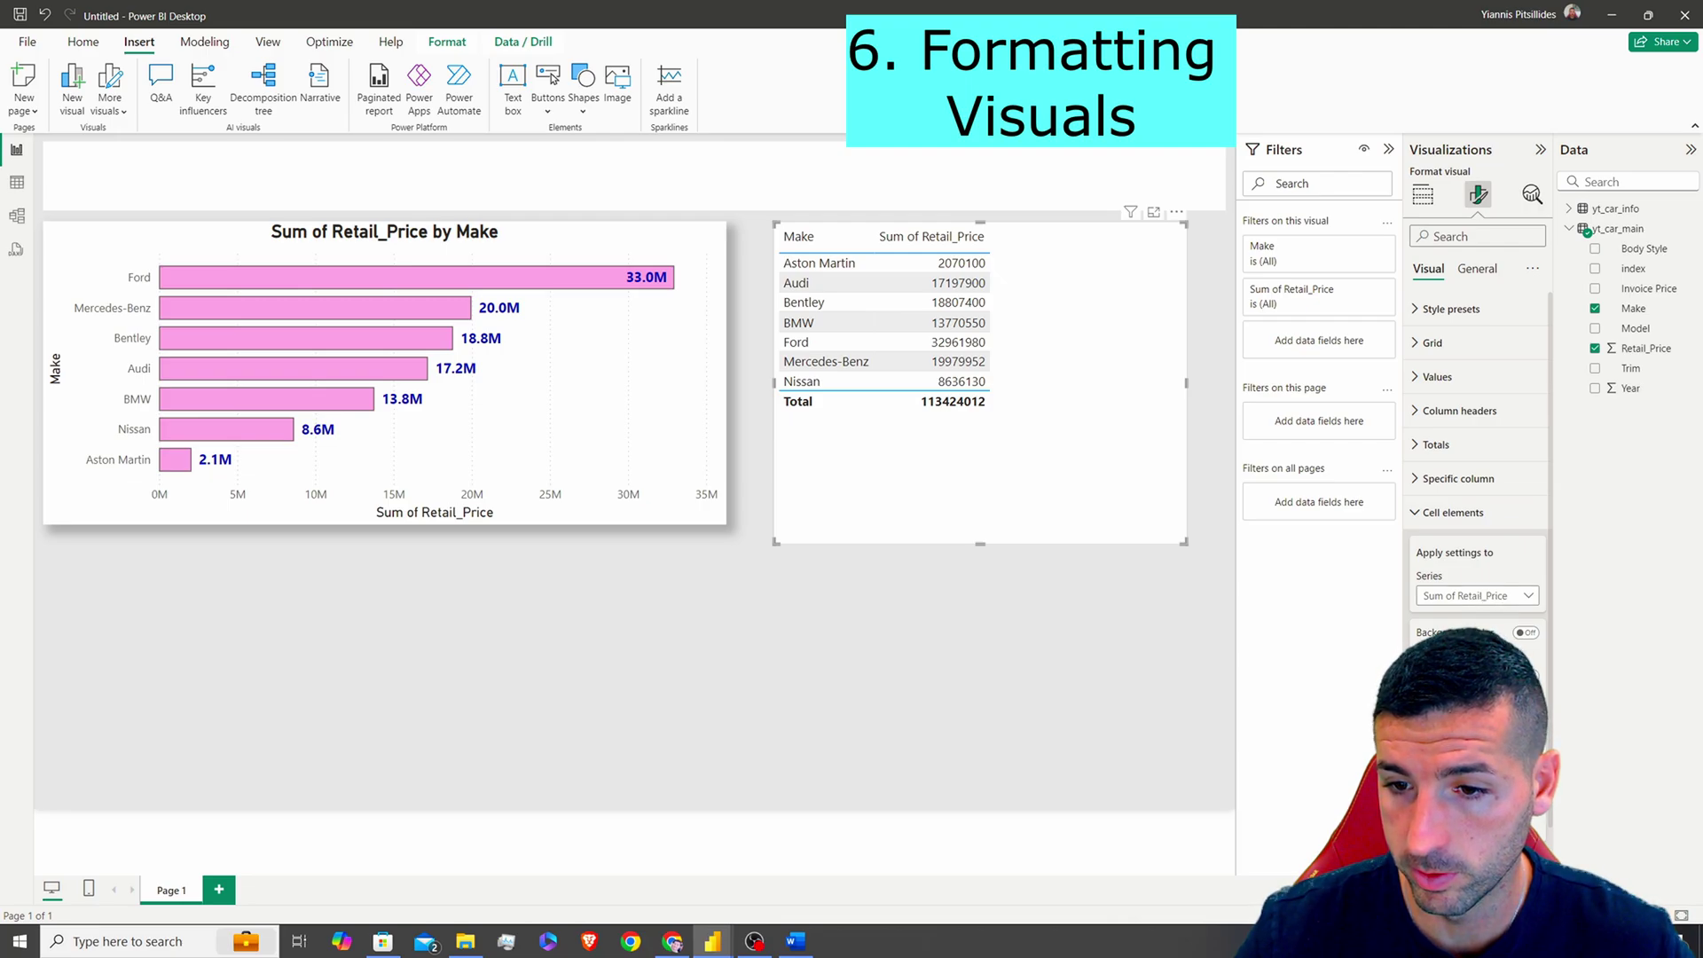
click(1526, 720)
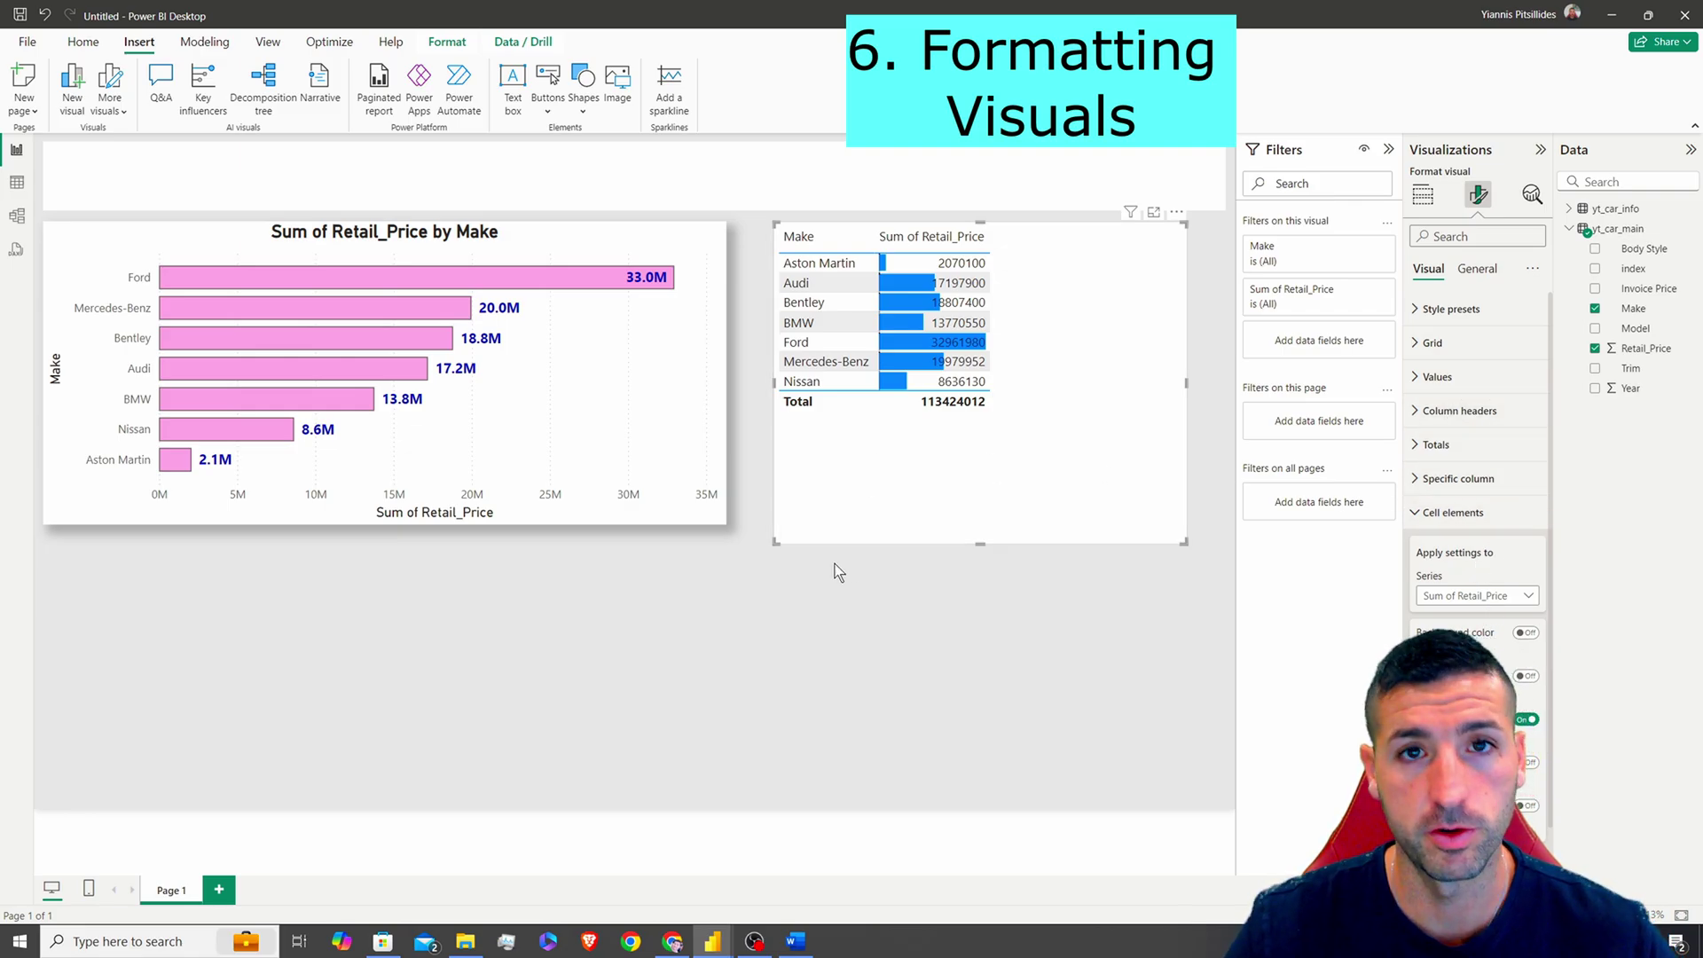
click(1132, 594)
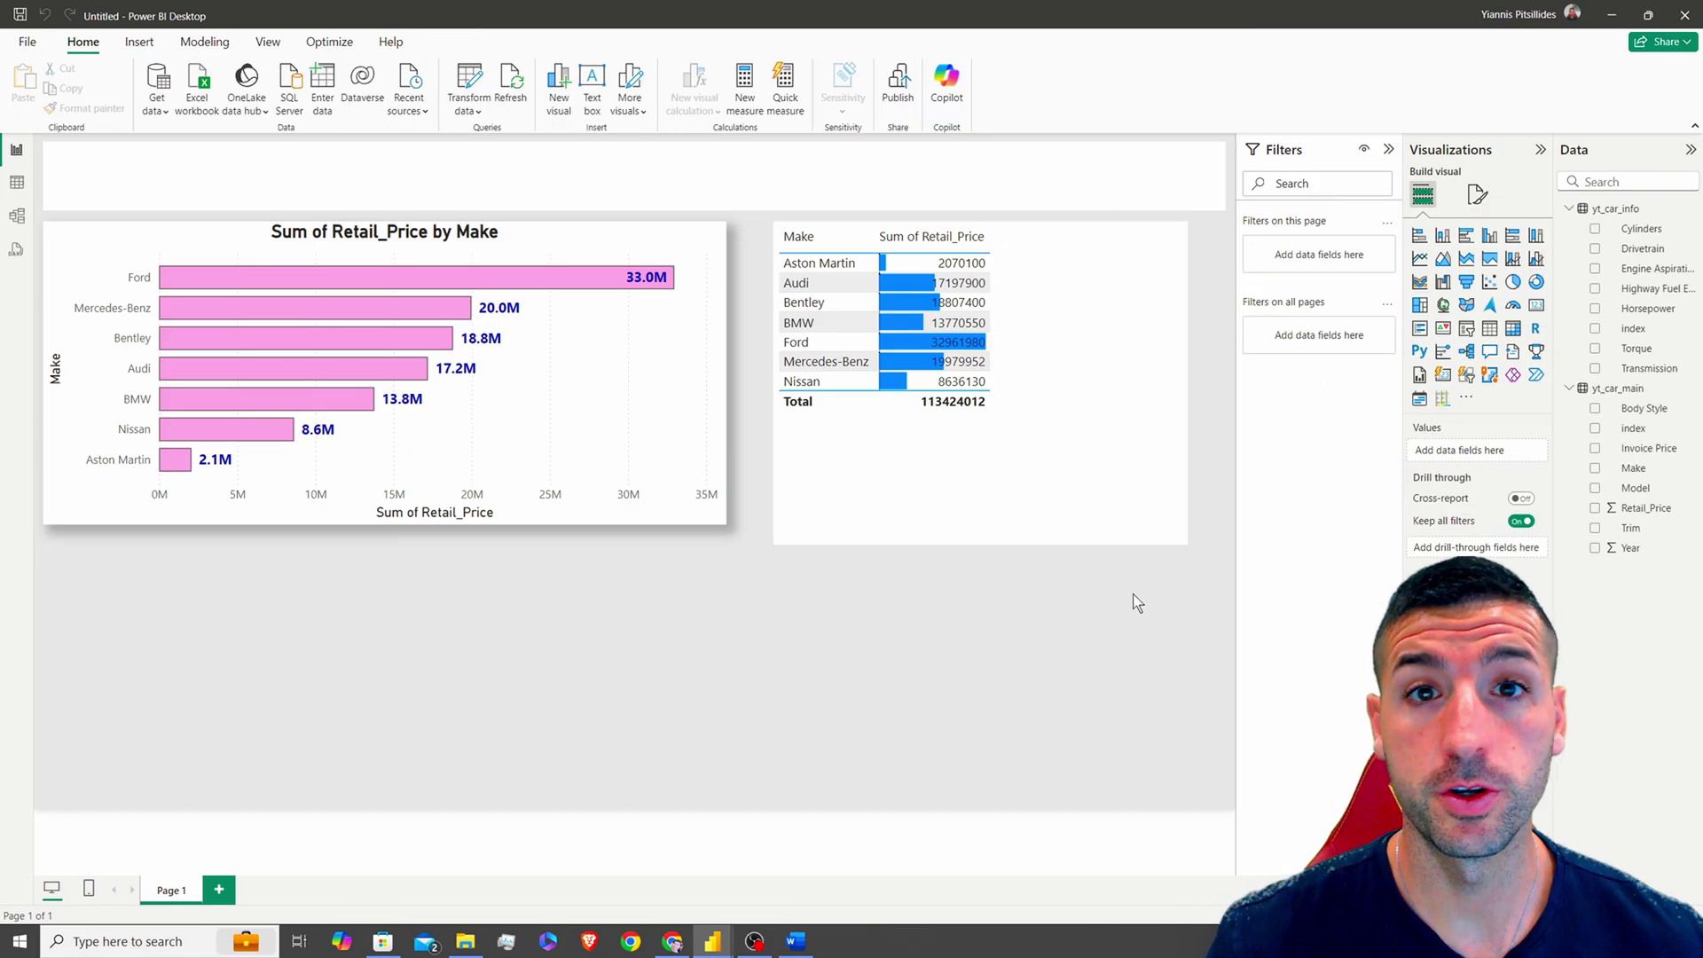
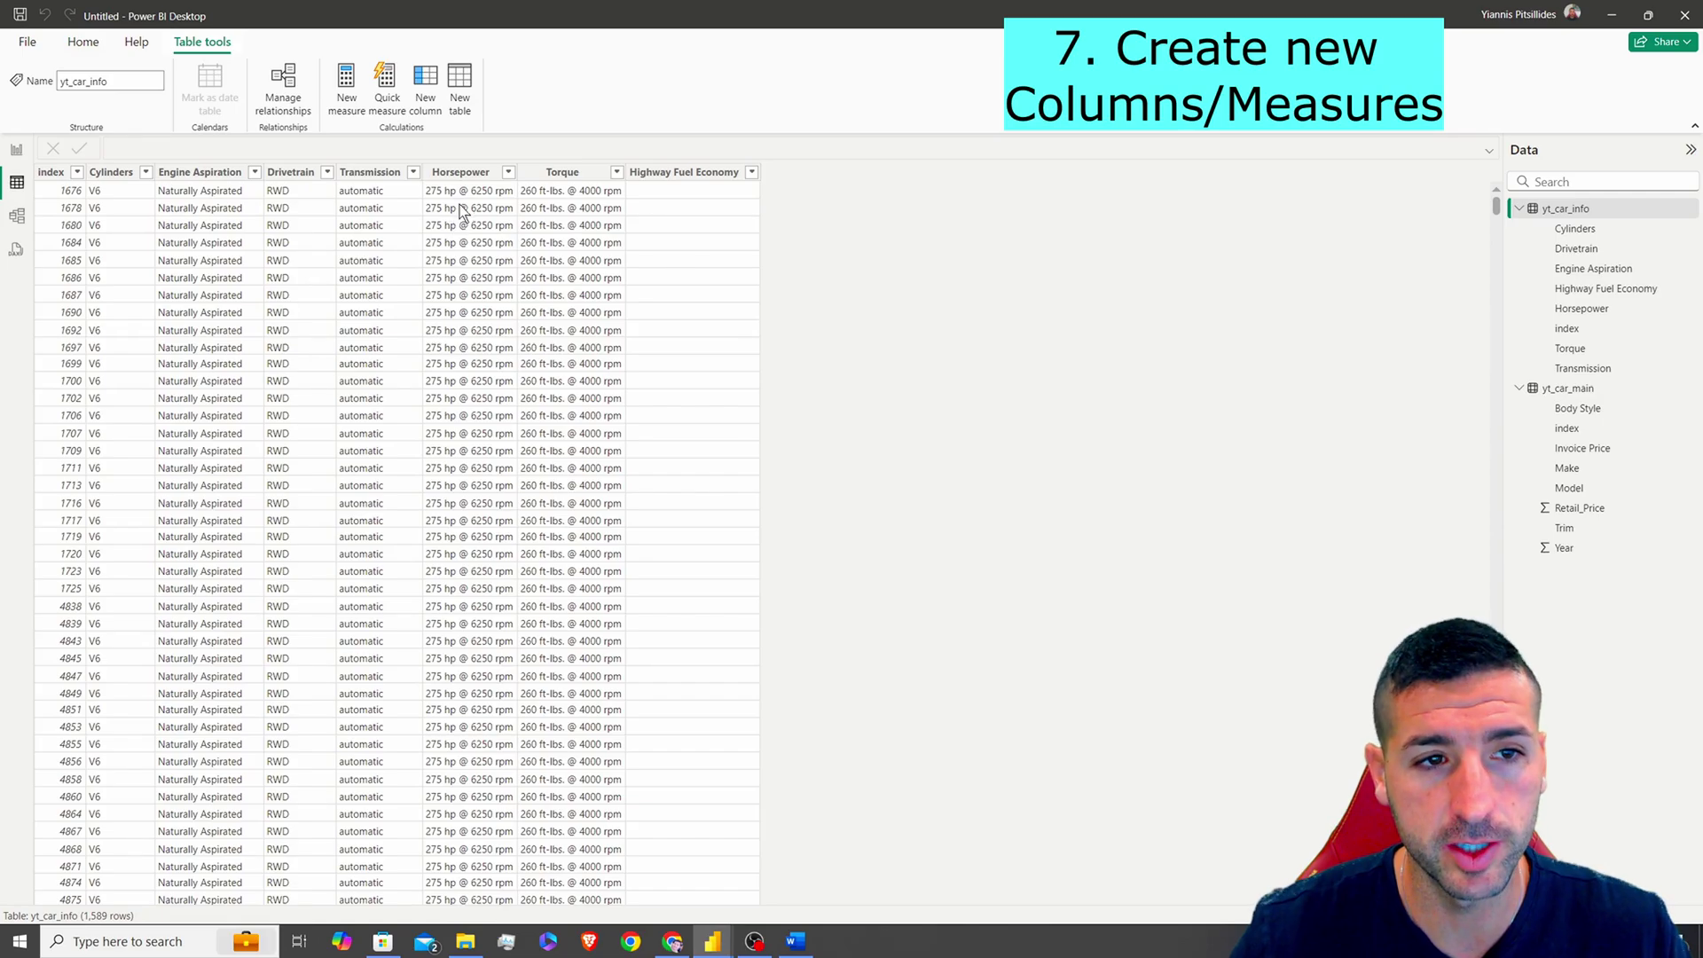
- Add a calculated column "Horsepower NO" to yt_car_info that returns the first 3 characters of yt_car_info[Horsepower] with the LEFT function
click(458, 207)
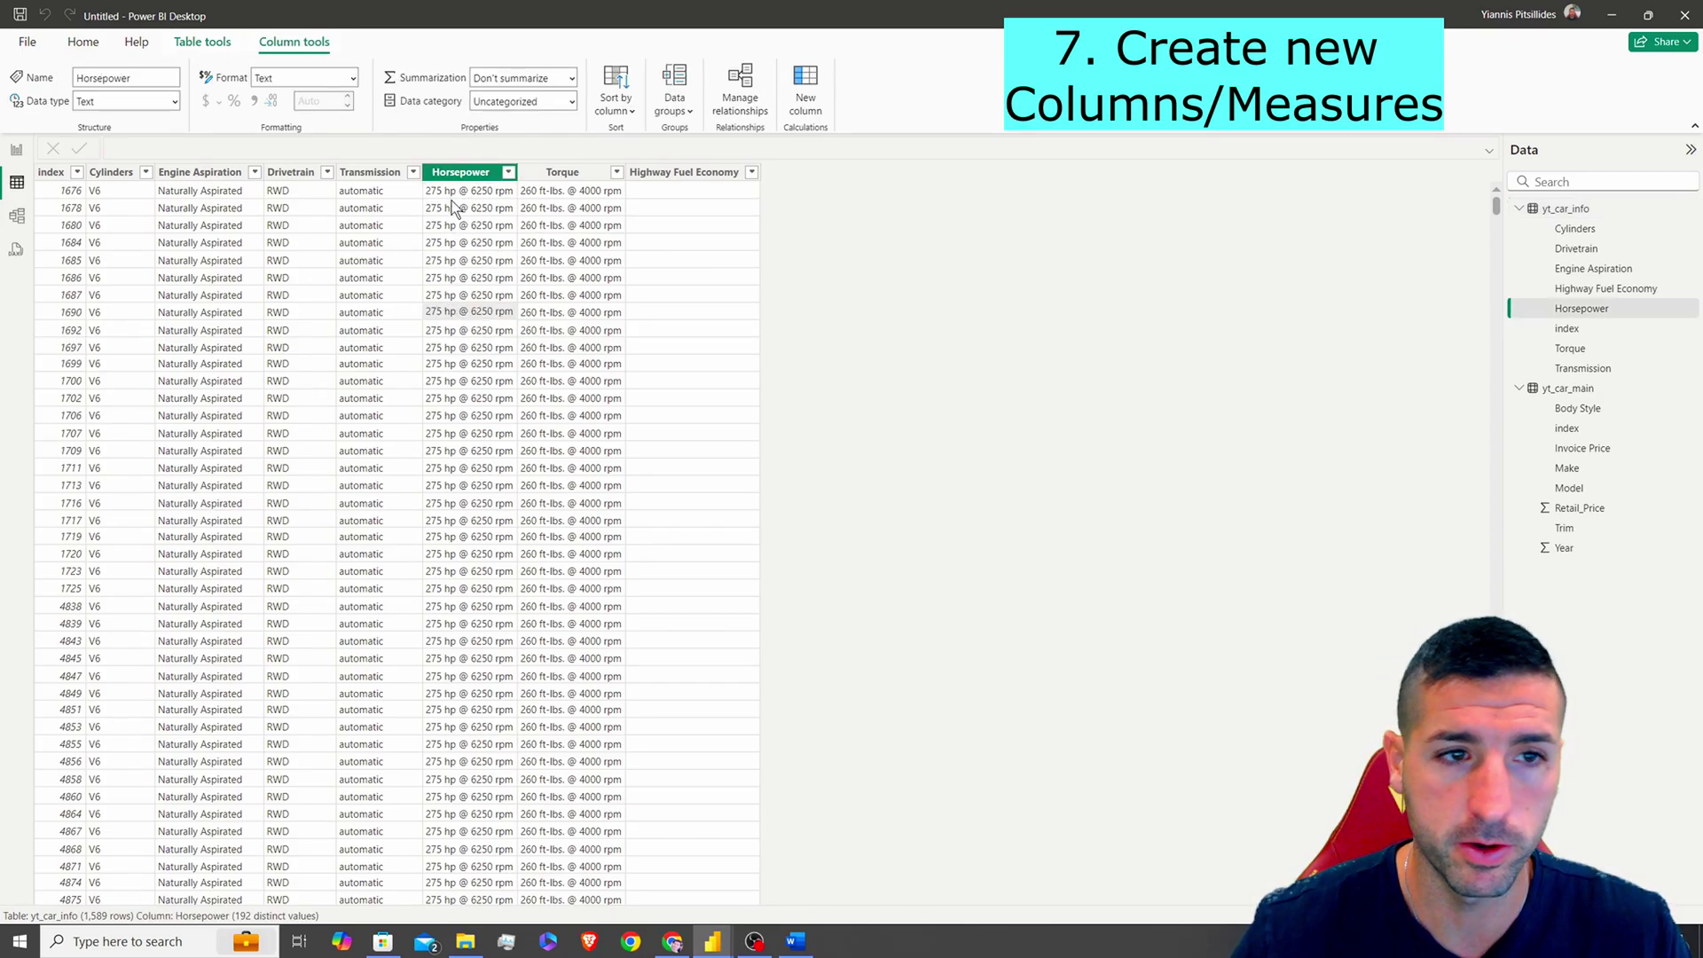
right_click(1564, 217)
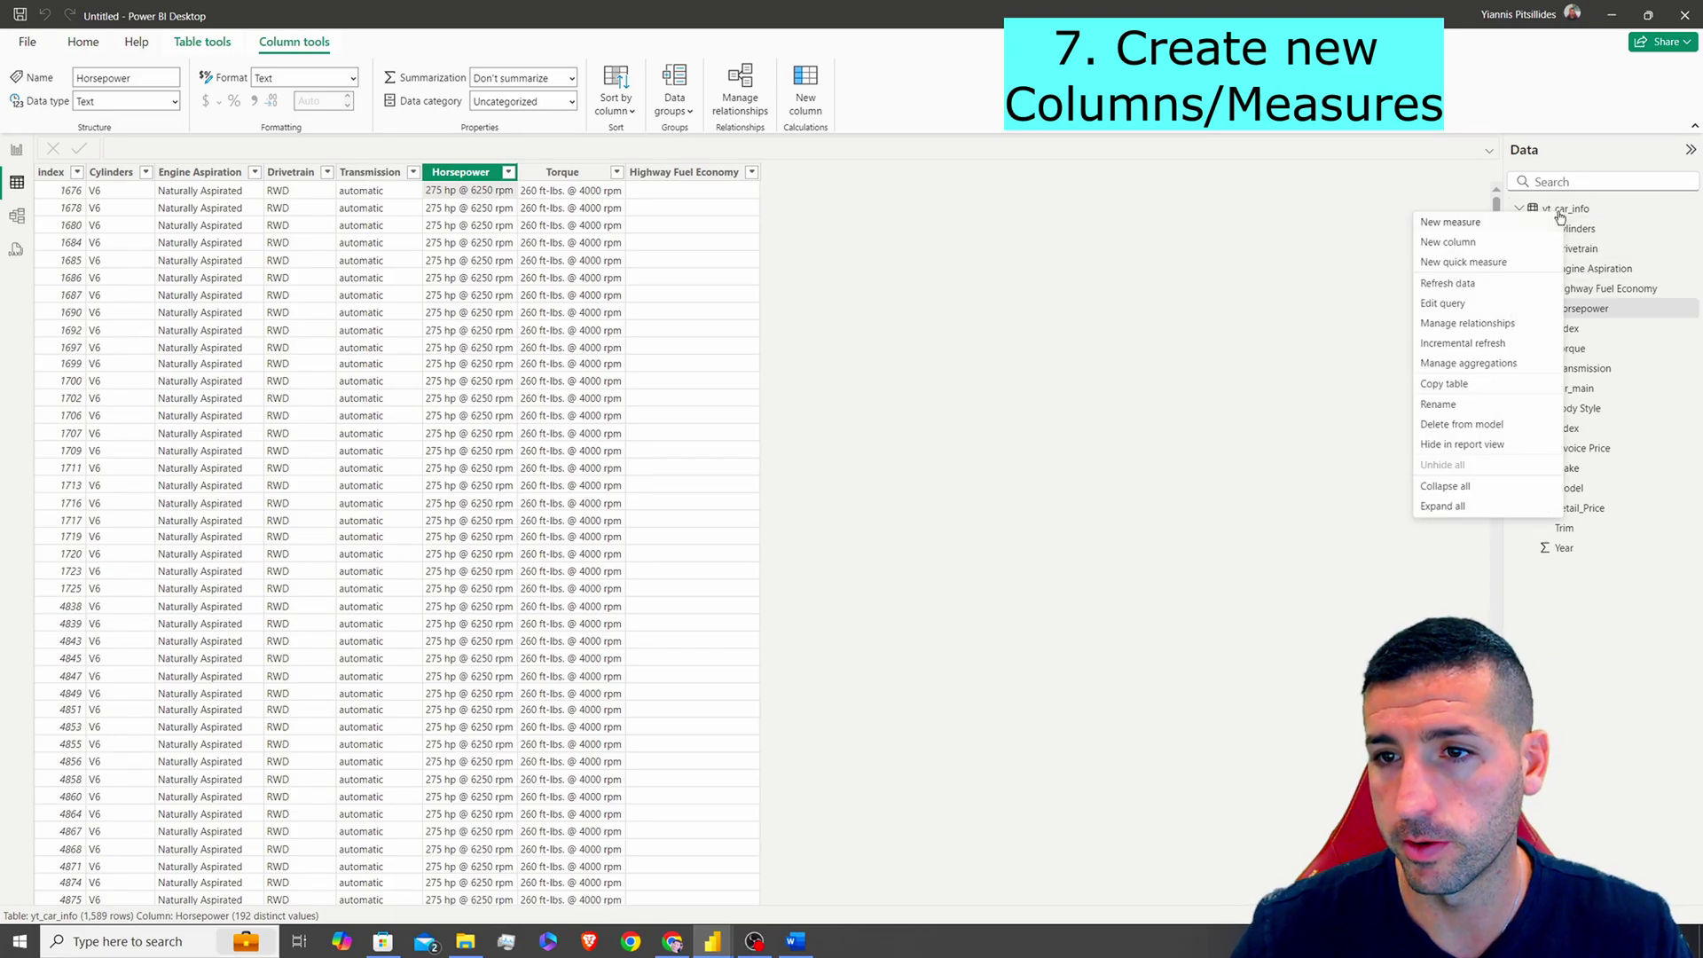
click(1473, 244)
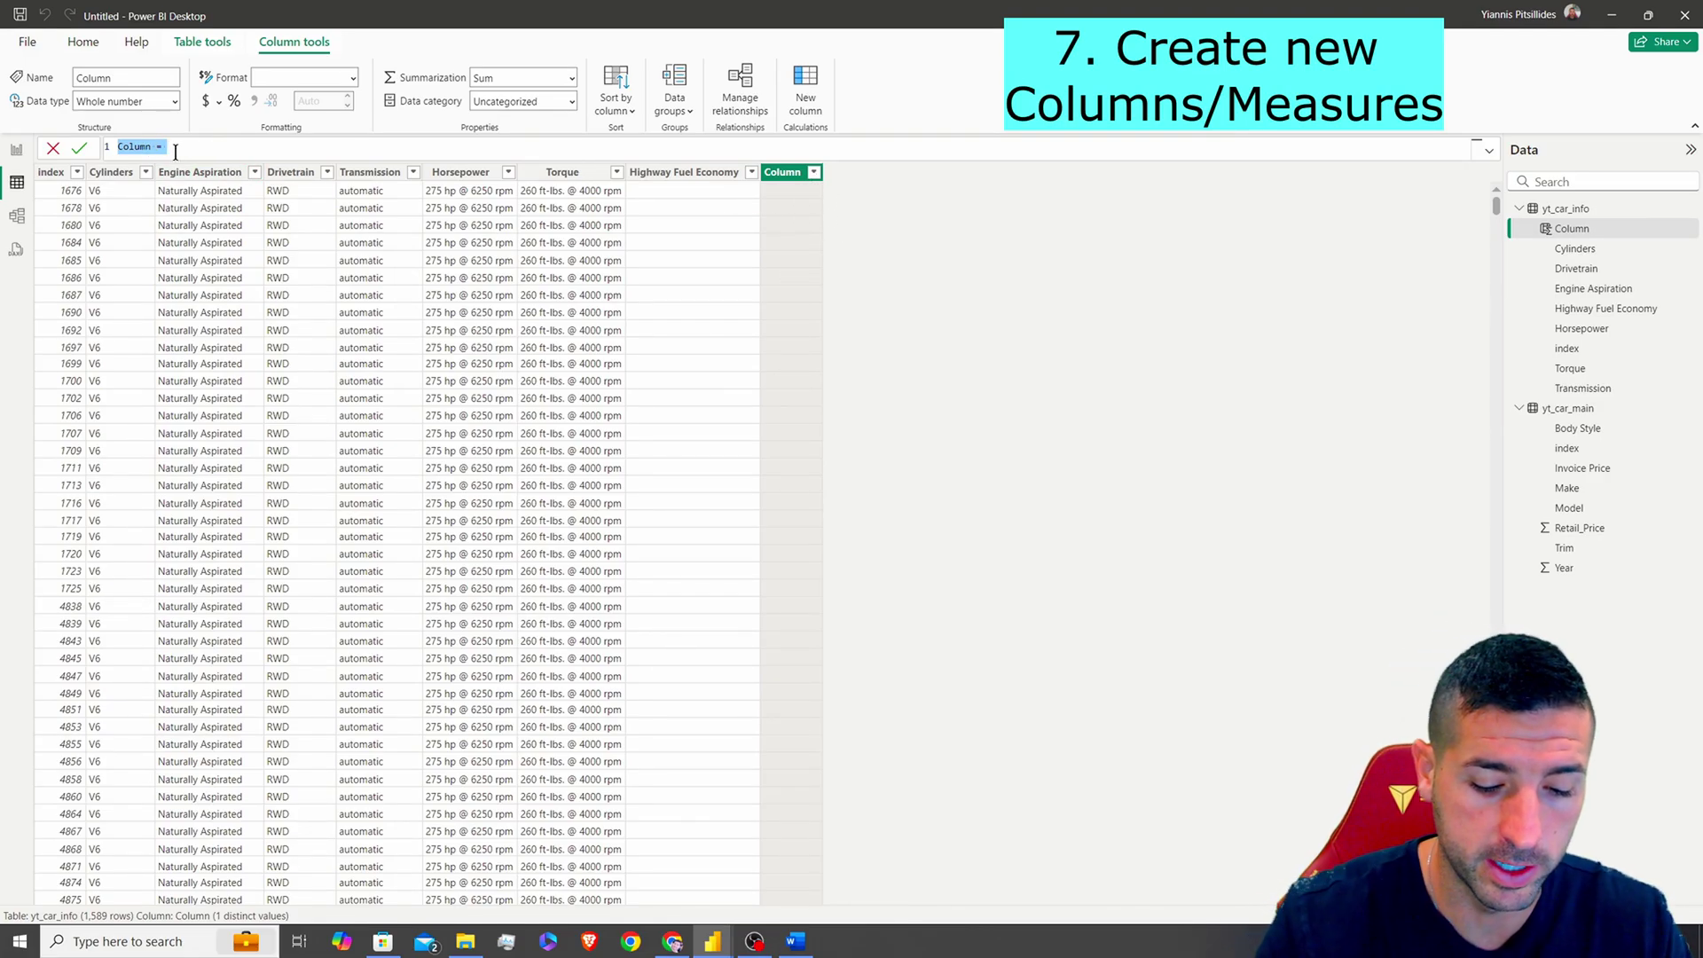
text(Horsepower NO)
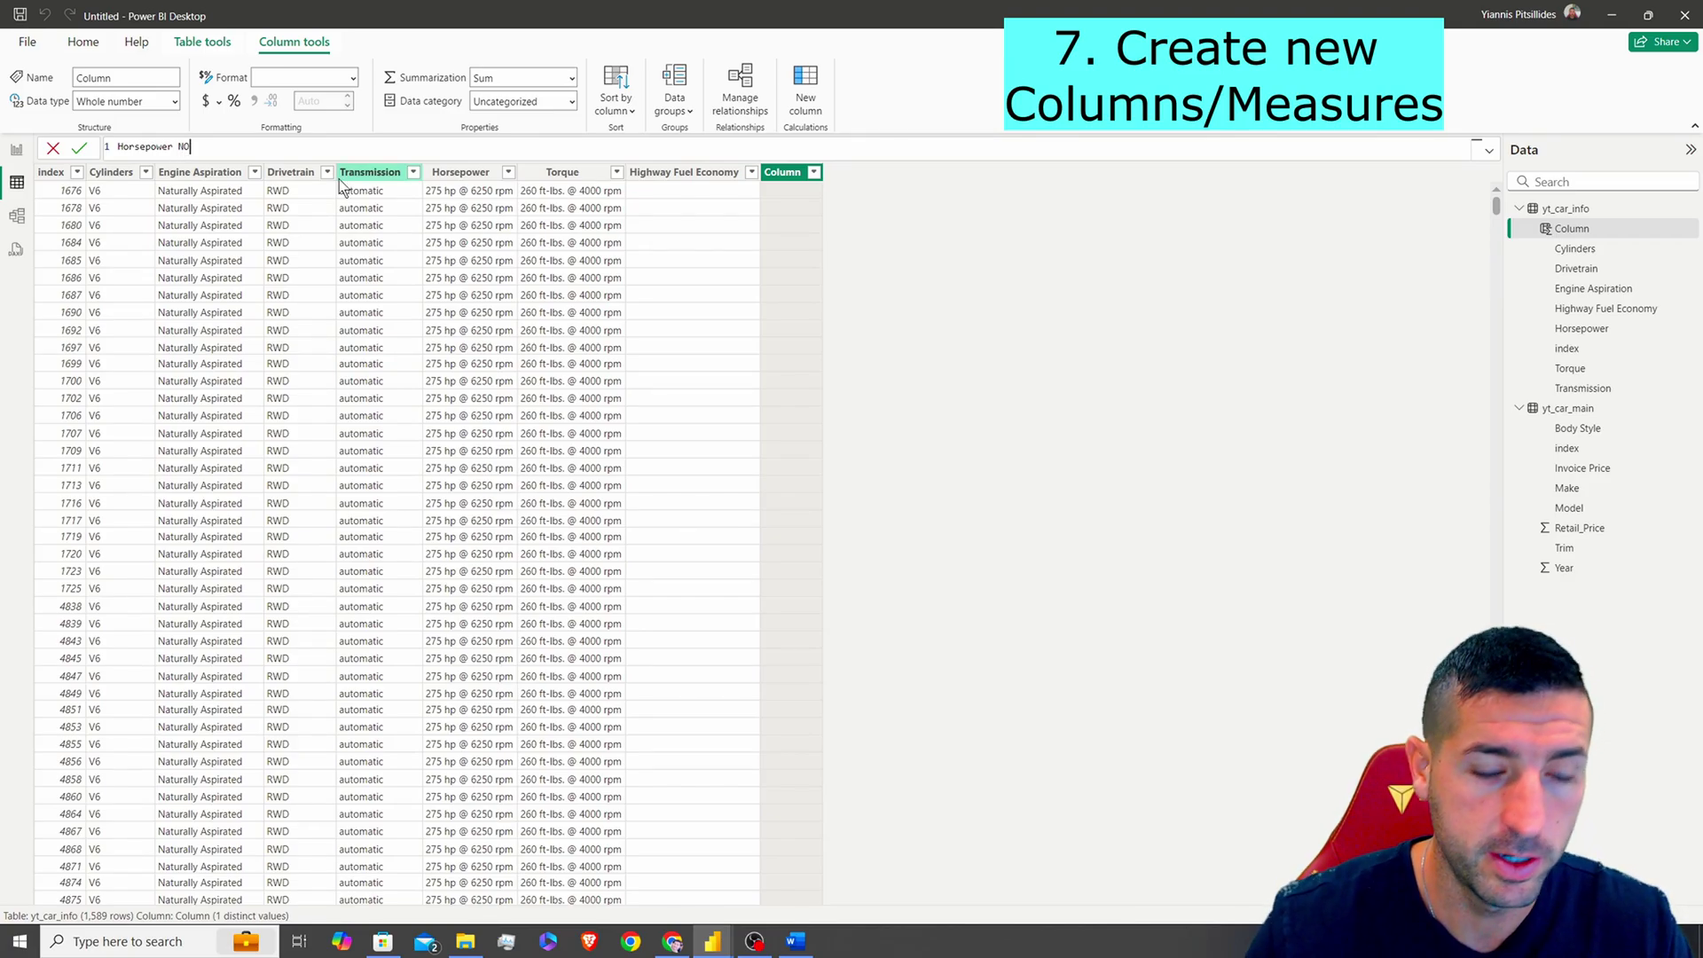
text( = left()
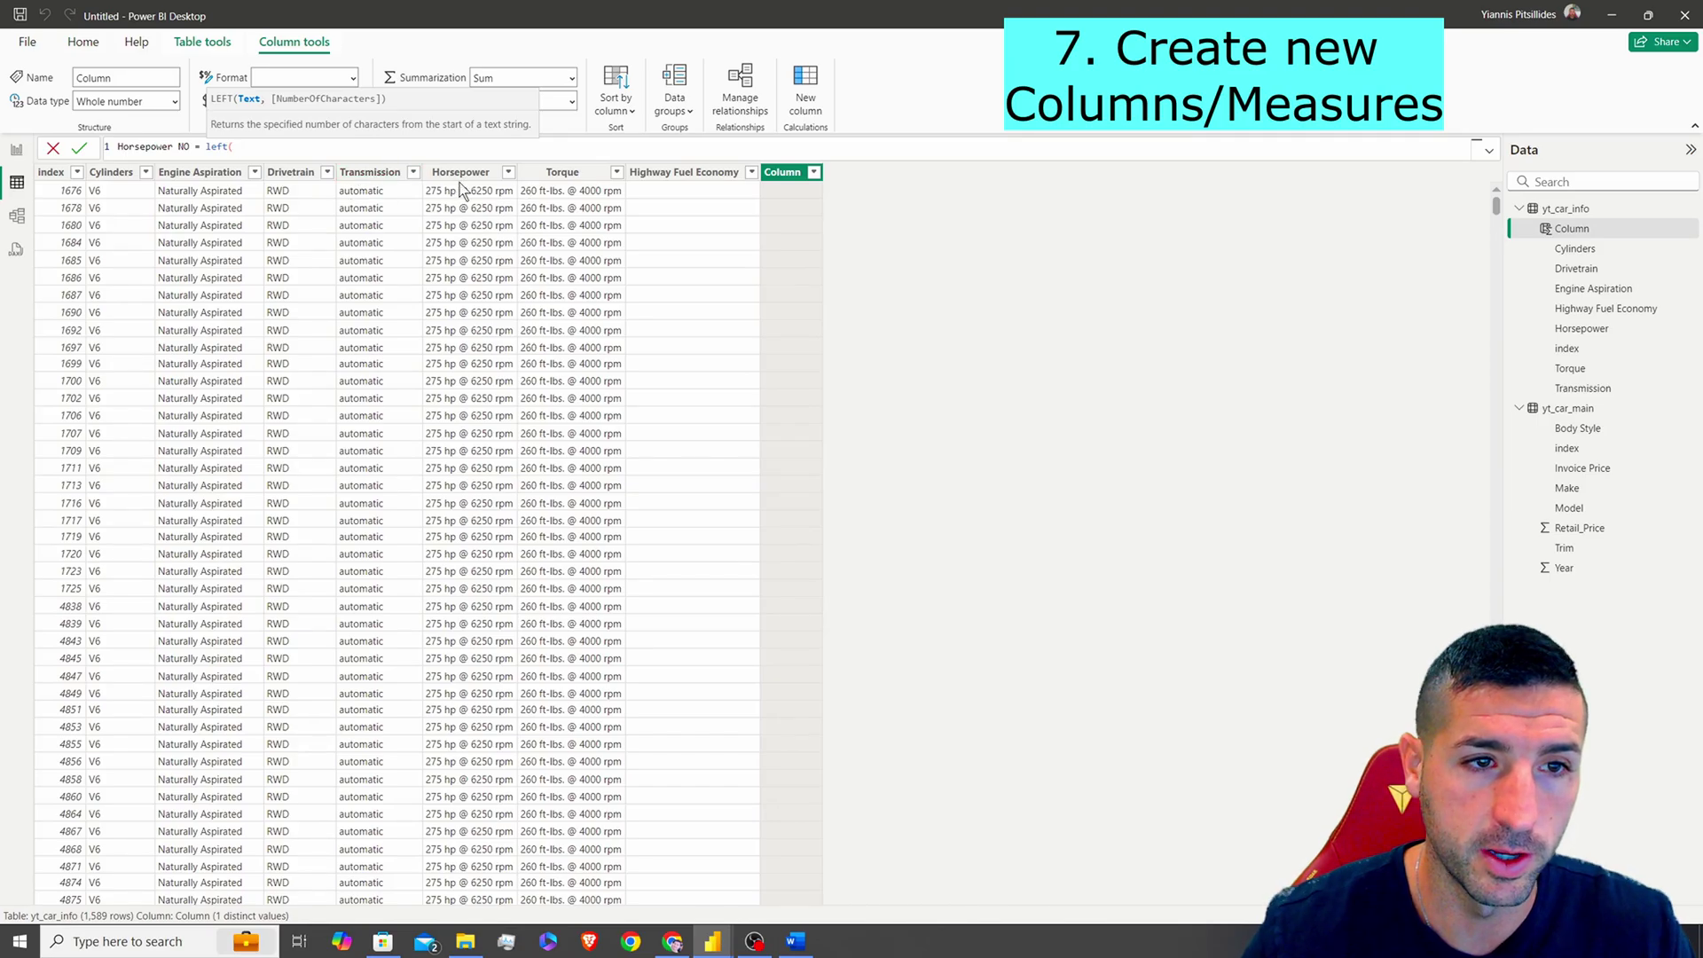
text(ho)
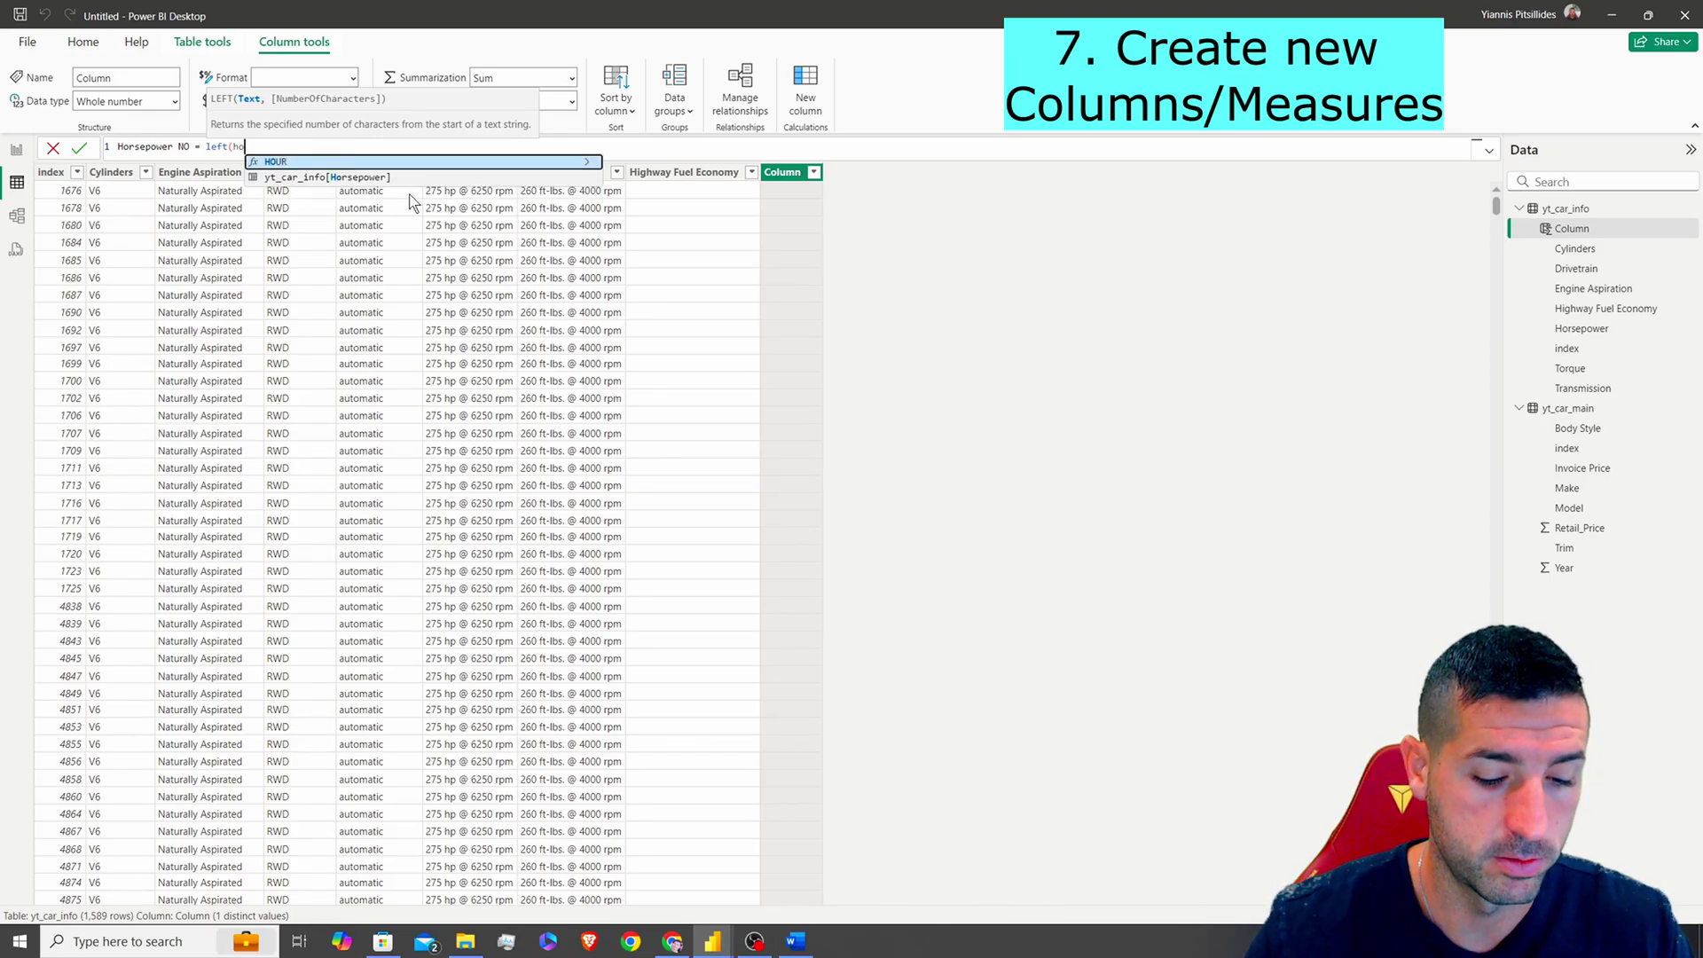
text(rse)
key(Tab)
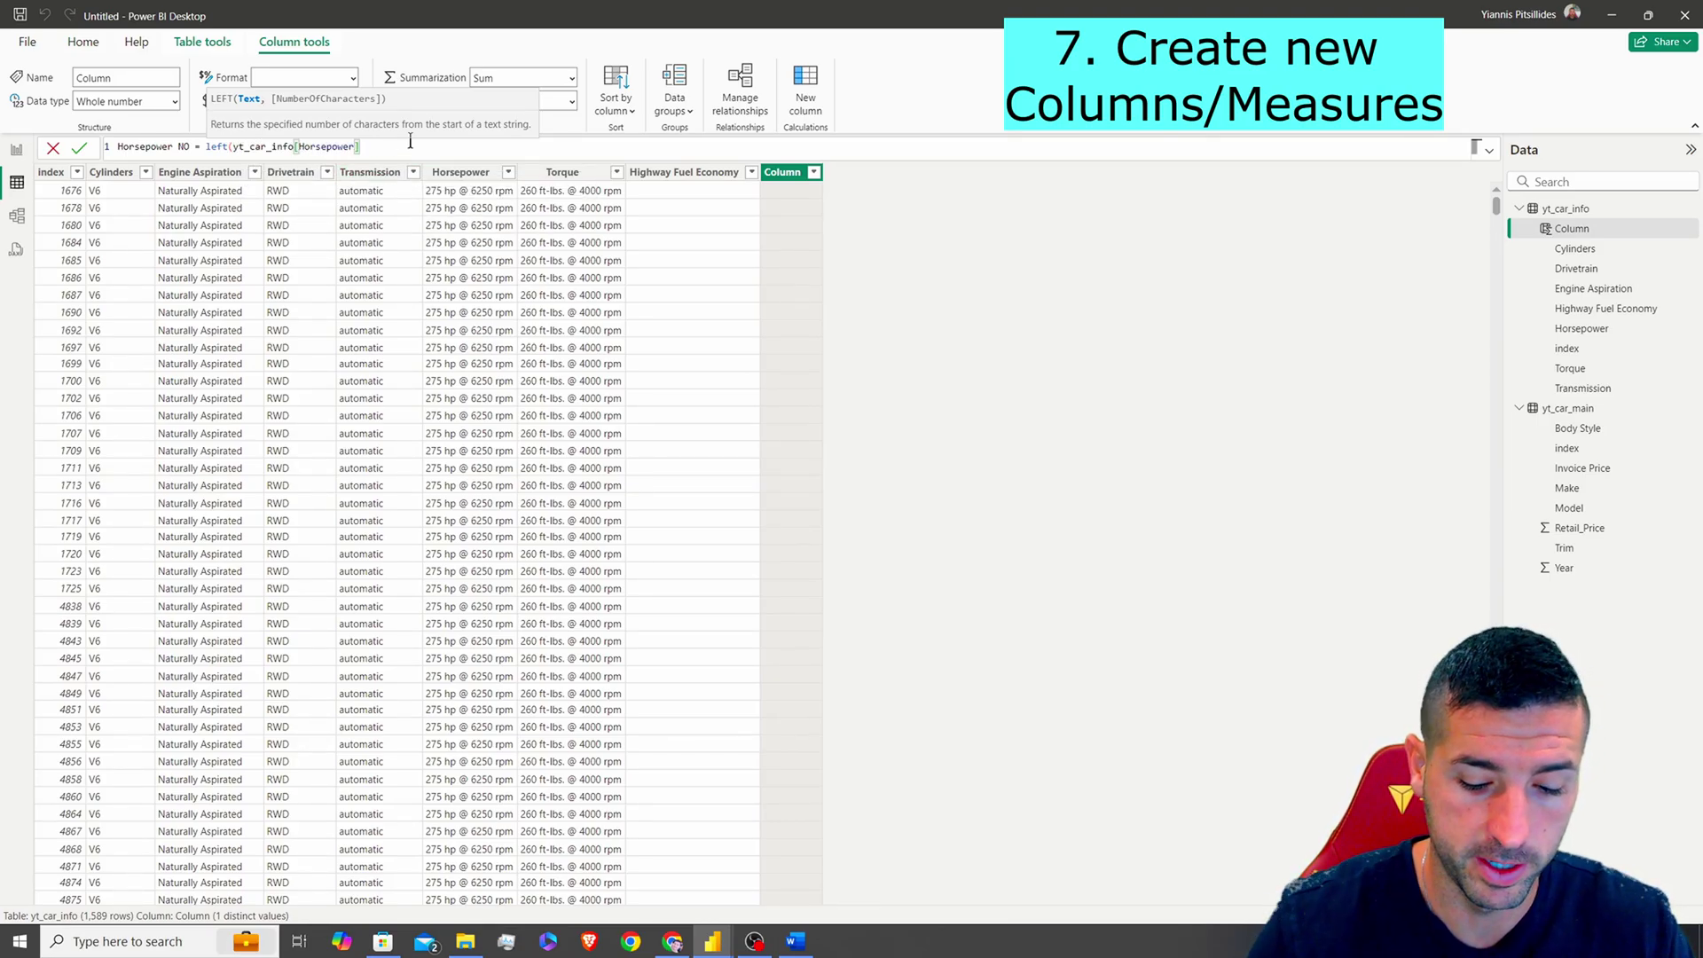
text(,3))
key(Return)
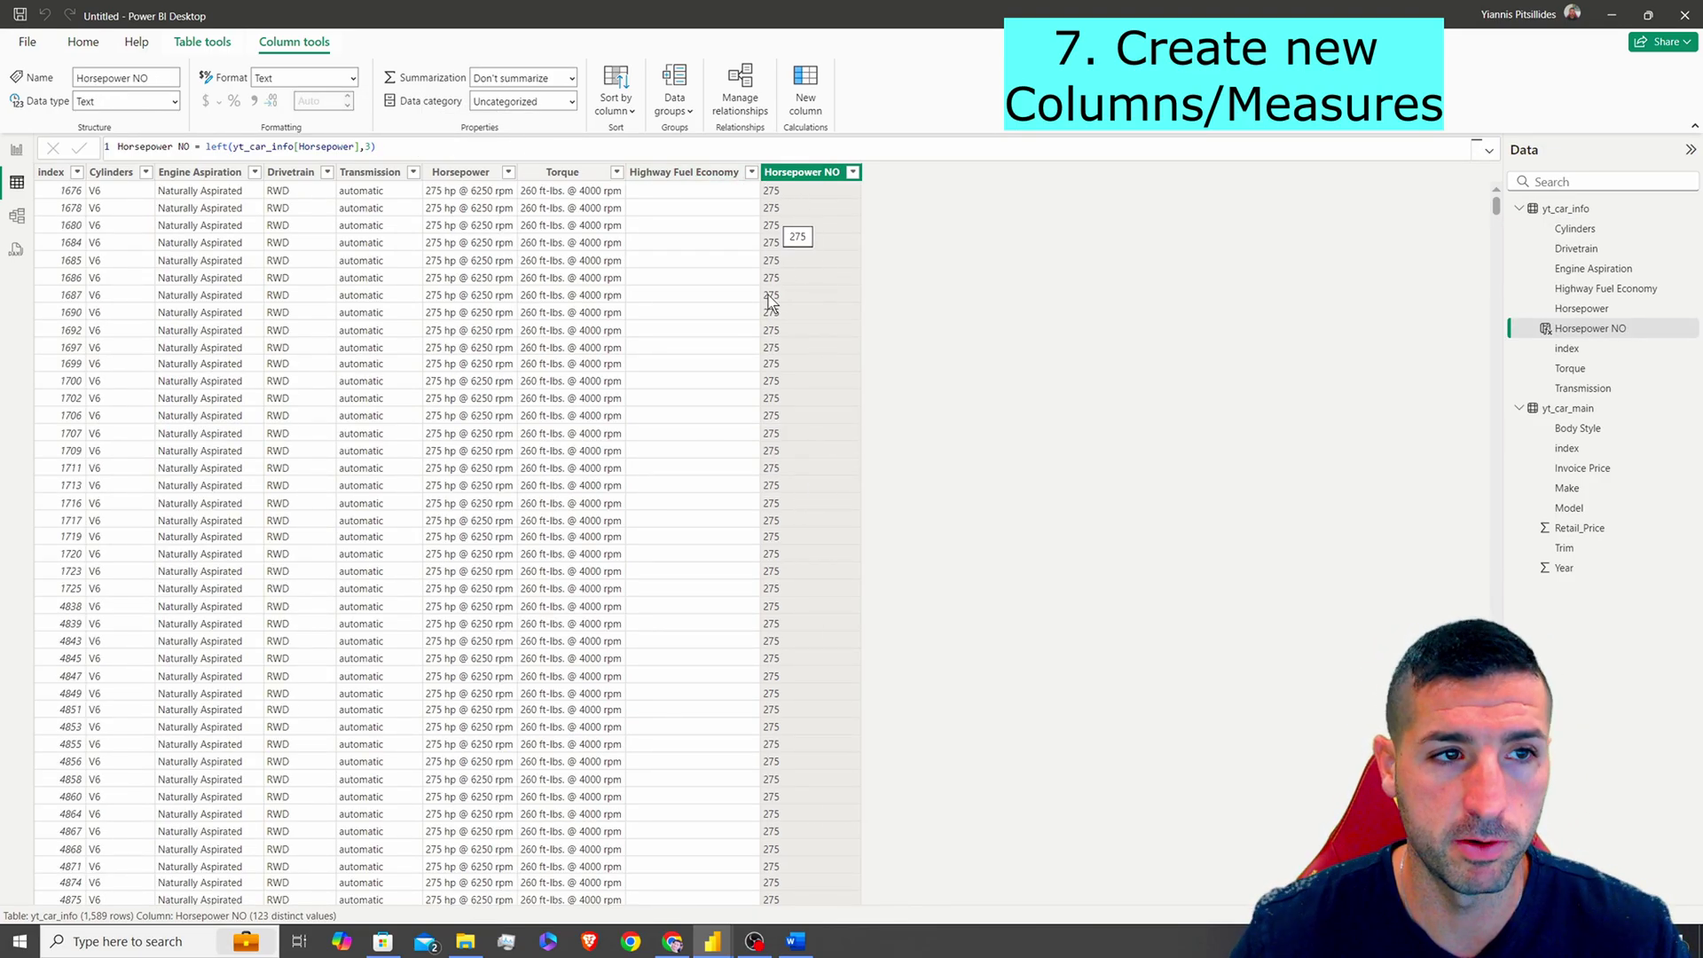
- Wrap the Horsepower NO column's LEFT expression in a VALUE function to convert the text to numbers
click(198, 148)
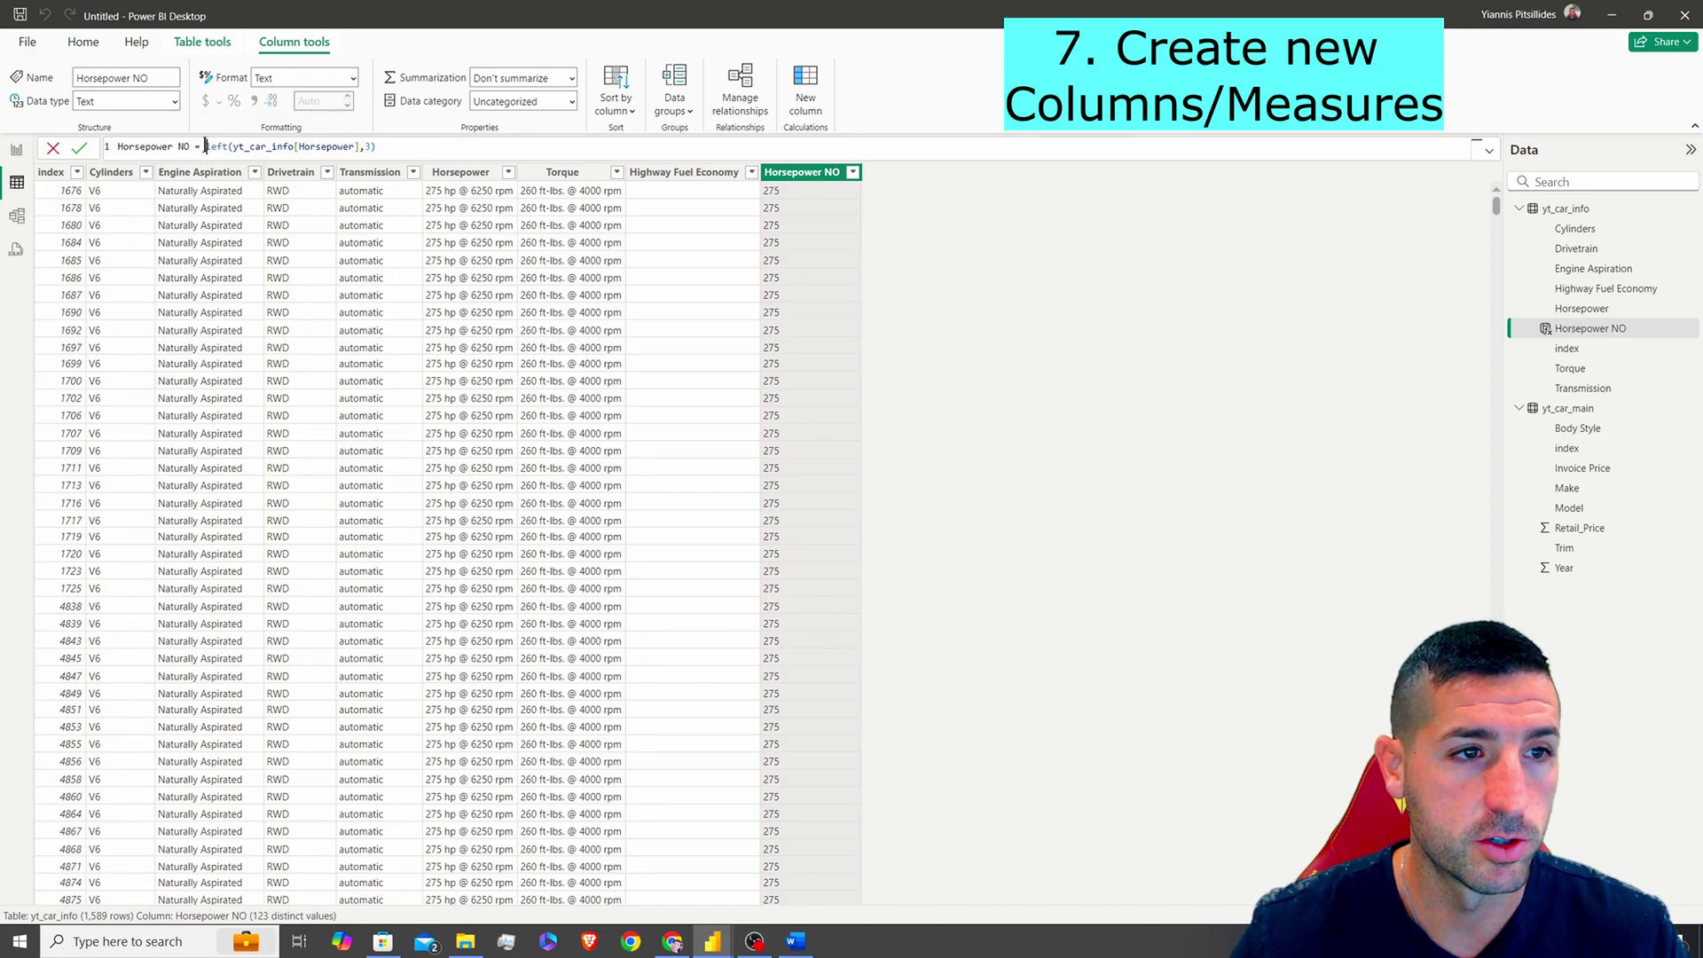
text(value)
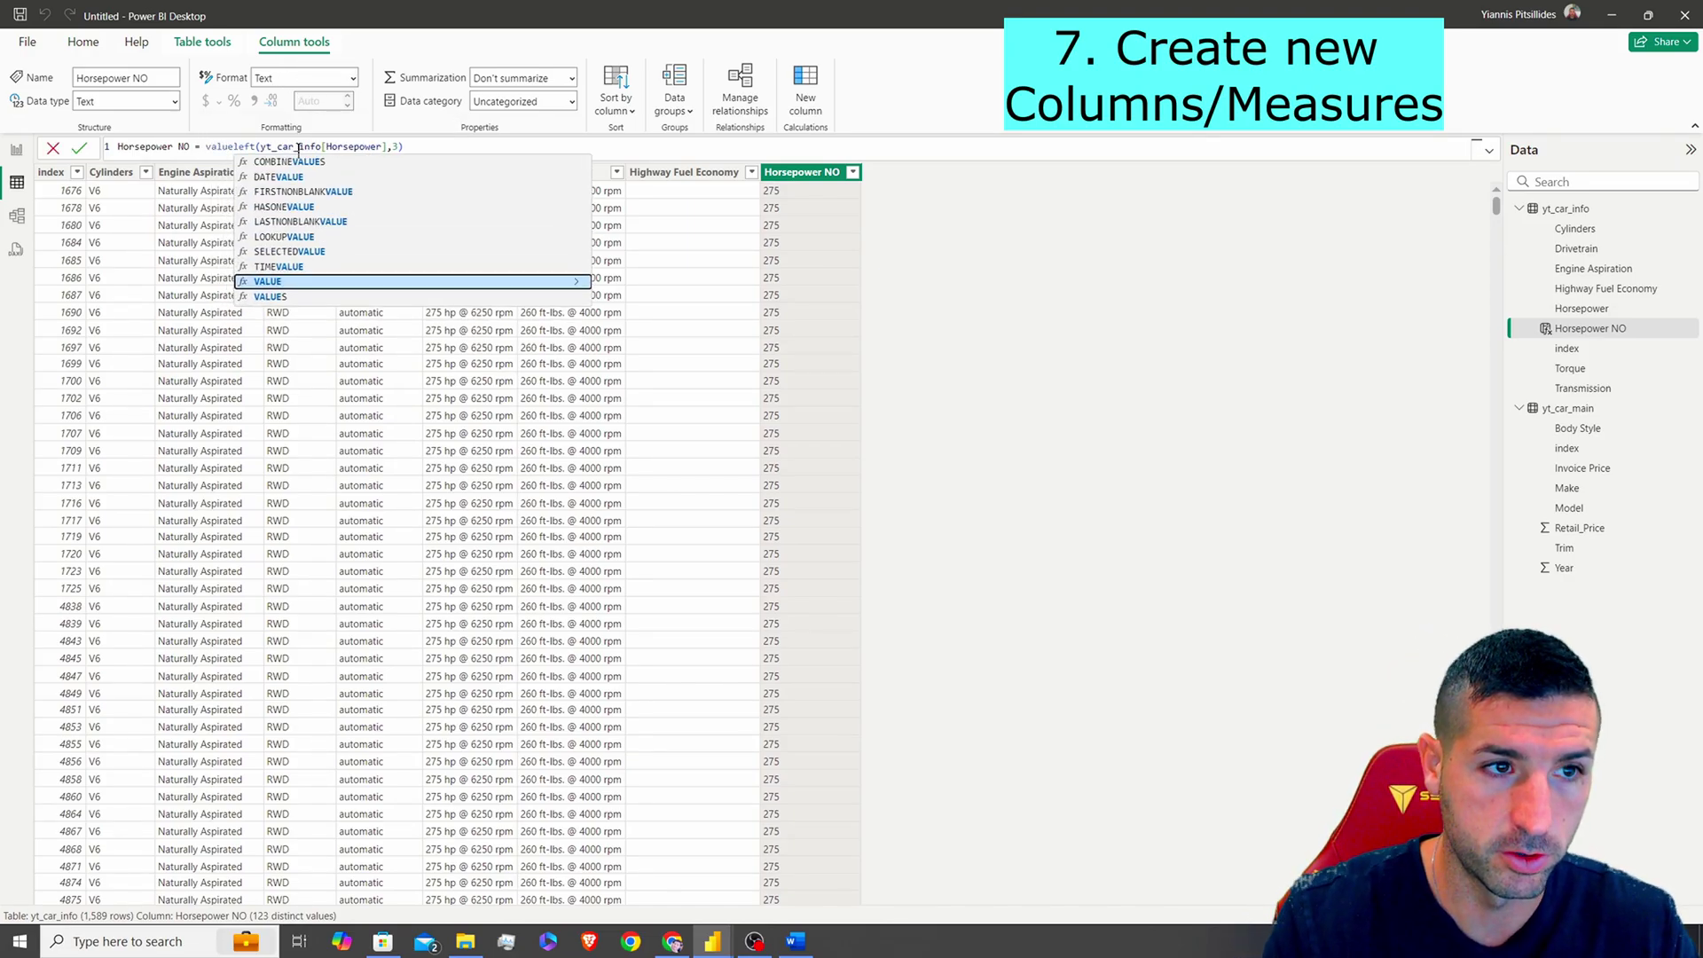
text(()
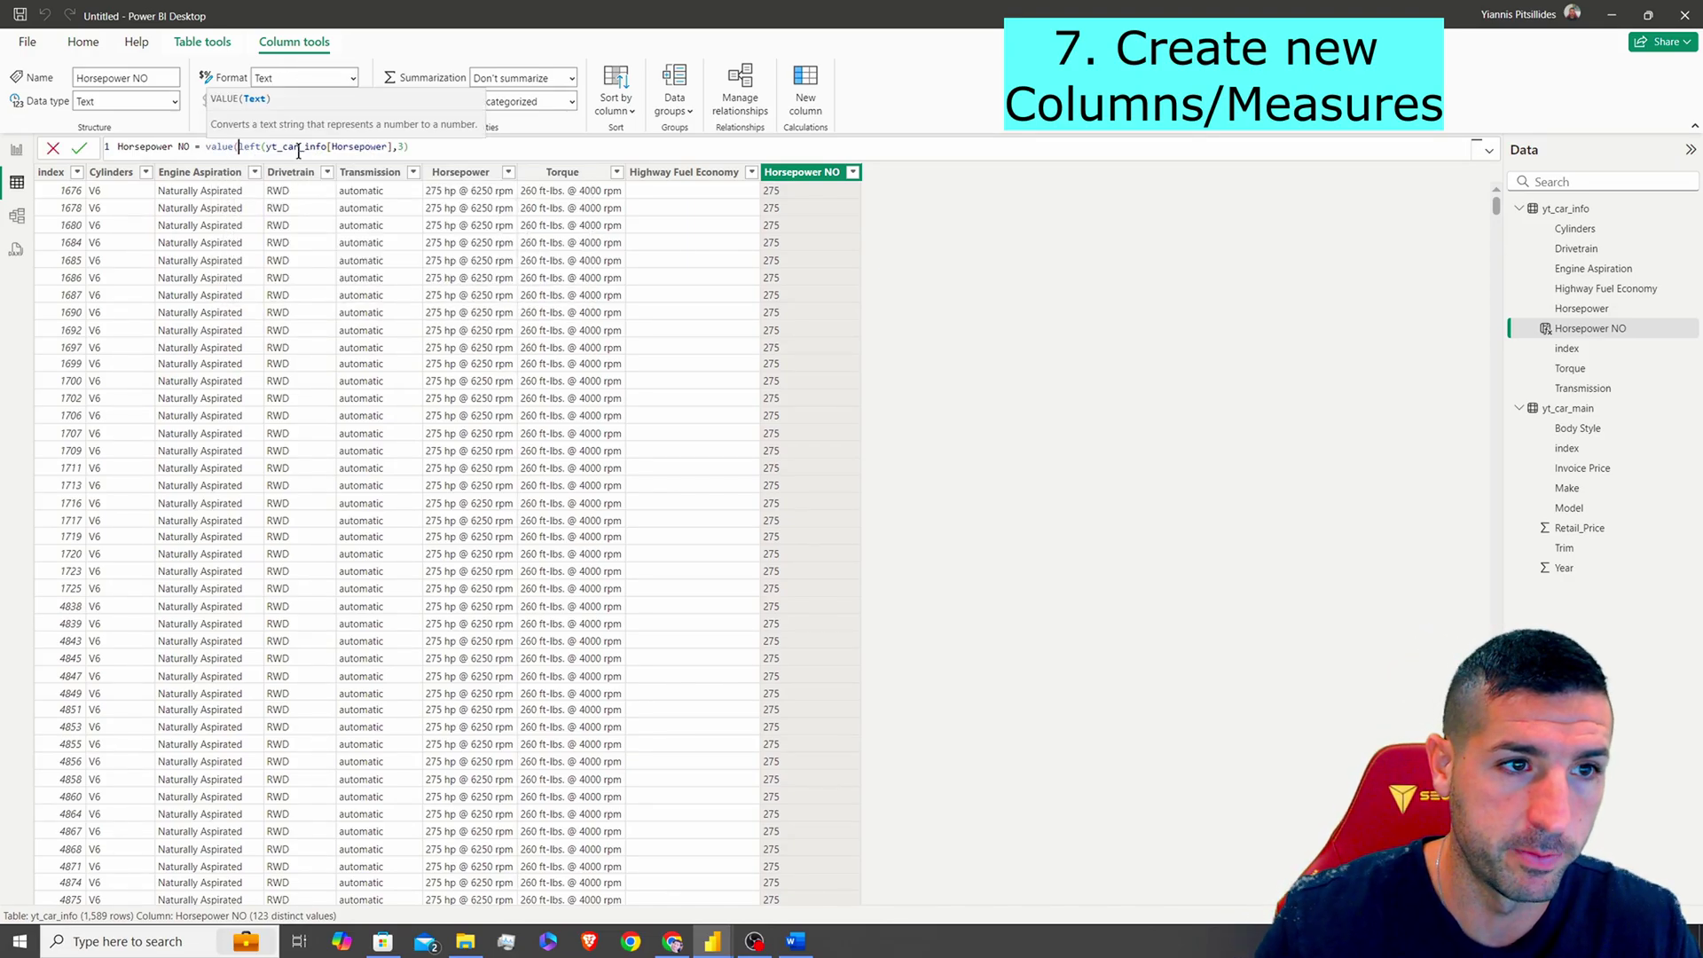
click(430, 149)
text()))
key(Return)
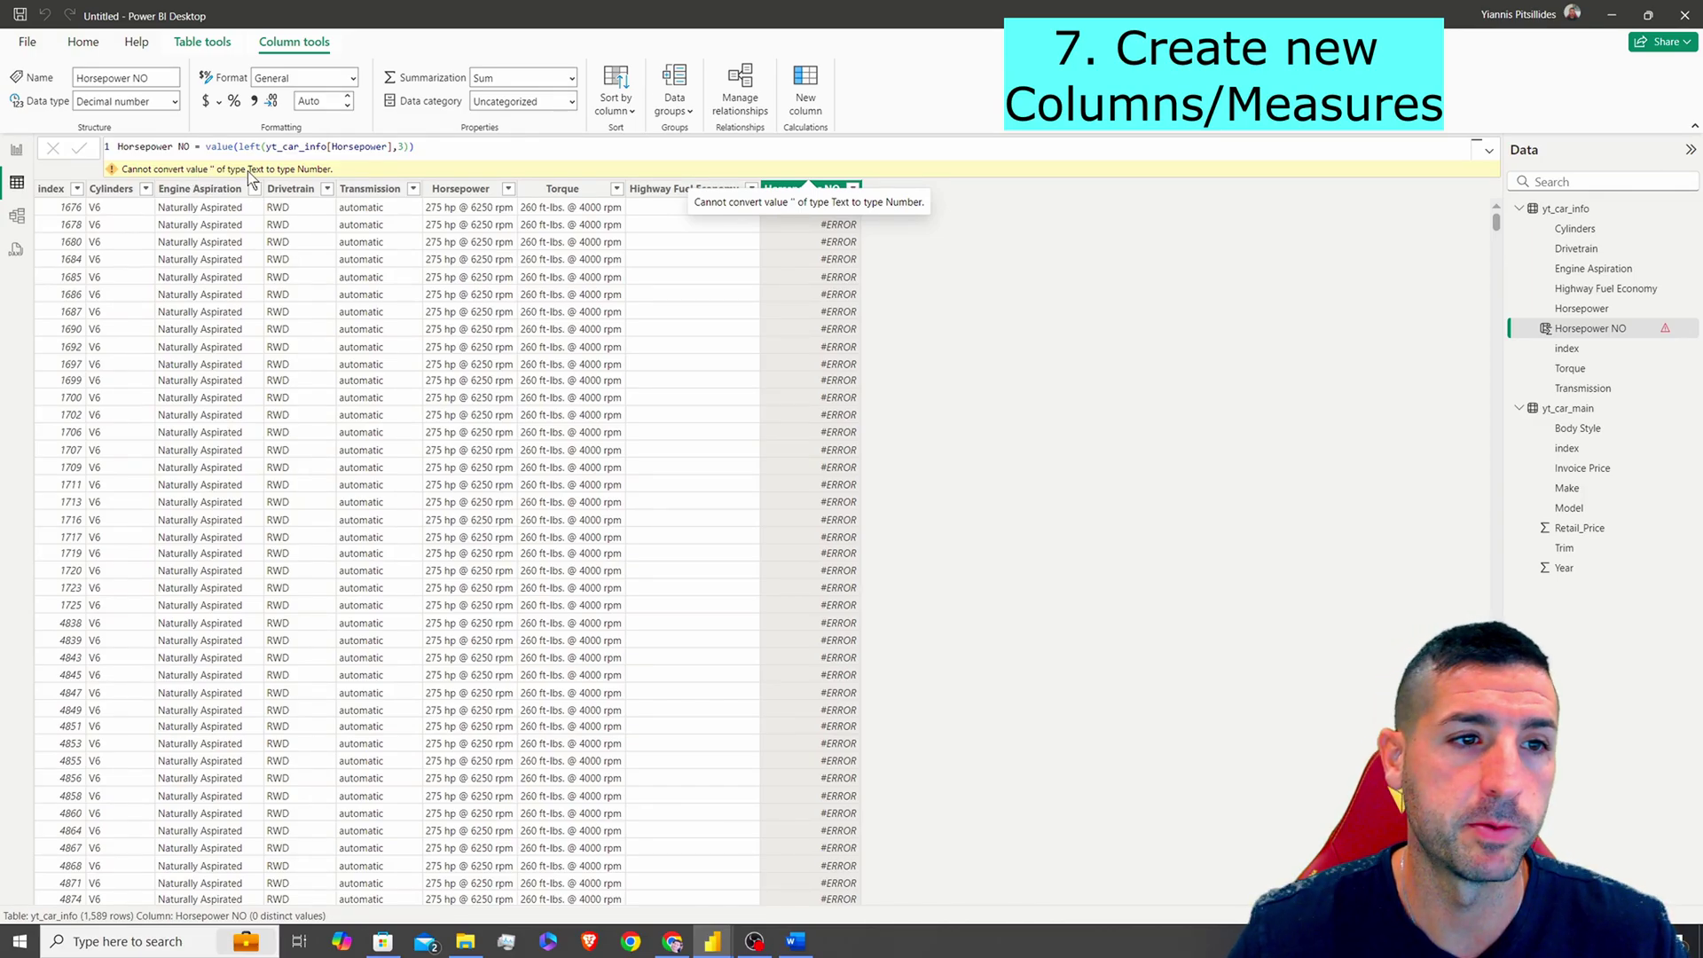
- Wrap the Horsepower NO formula in IFERROR with 0 as the fallback value, then look through the column's rows
double_click(239, 147)
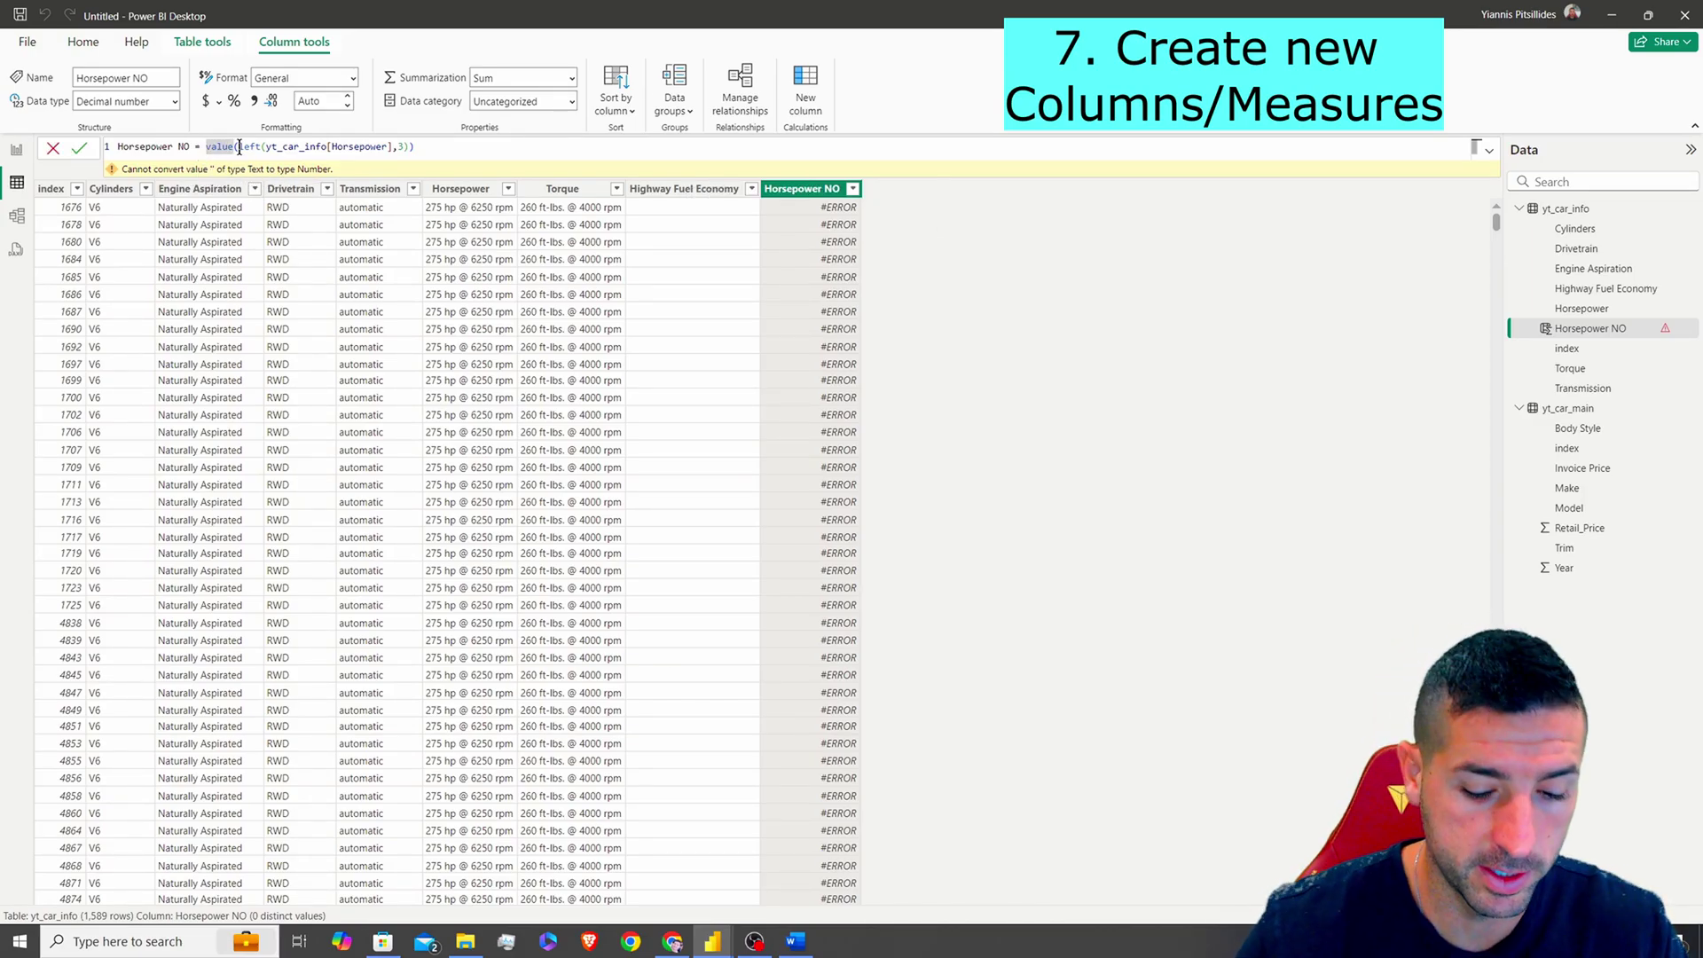
key(Left)
text(iferror()
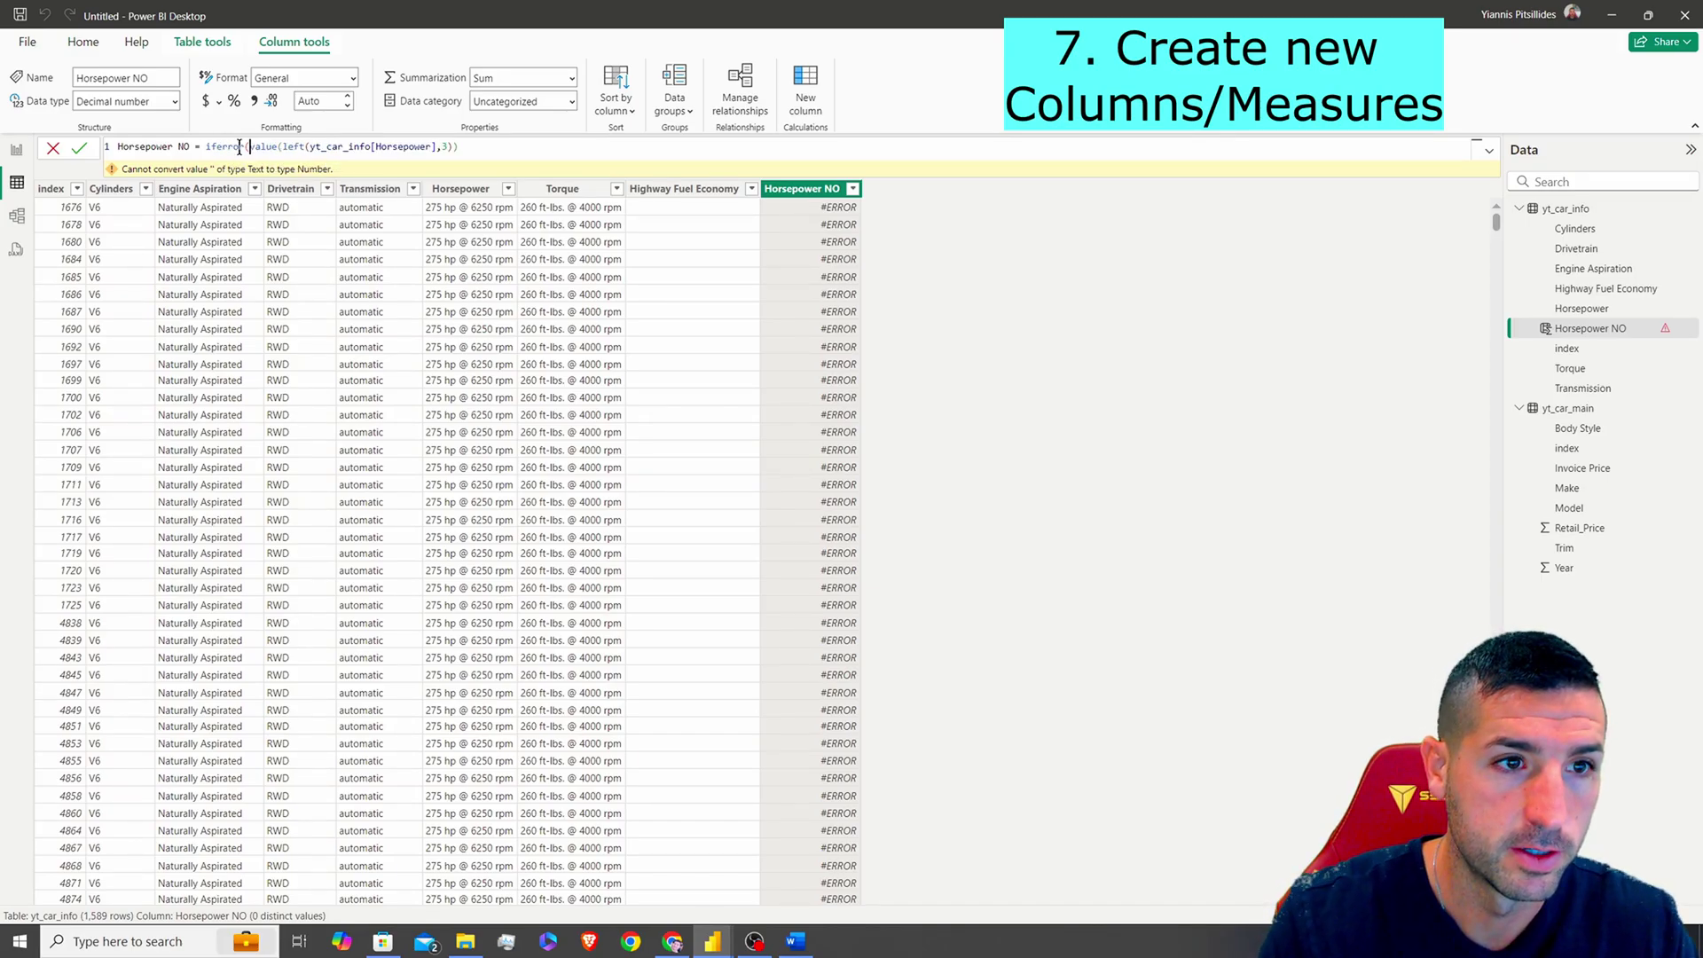
key(End)
text(, )
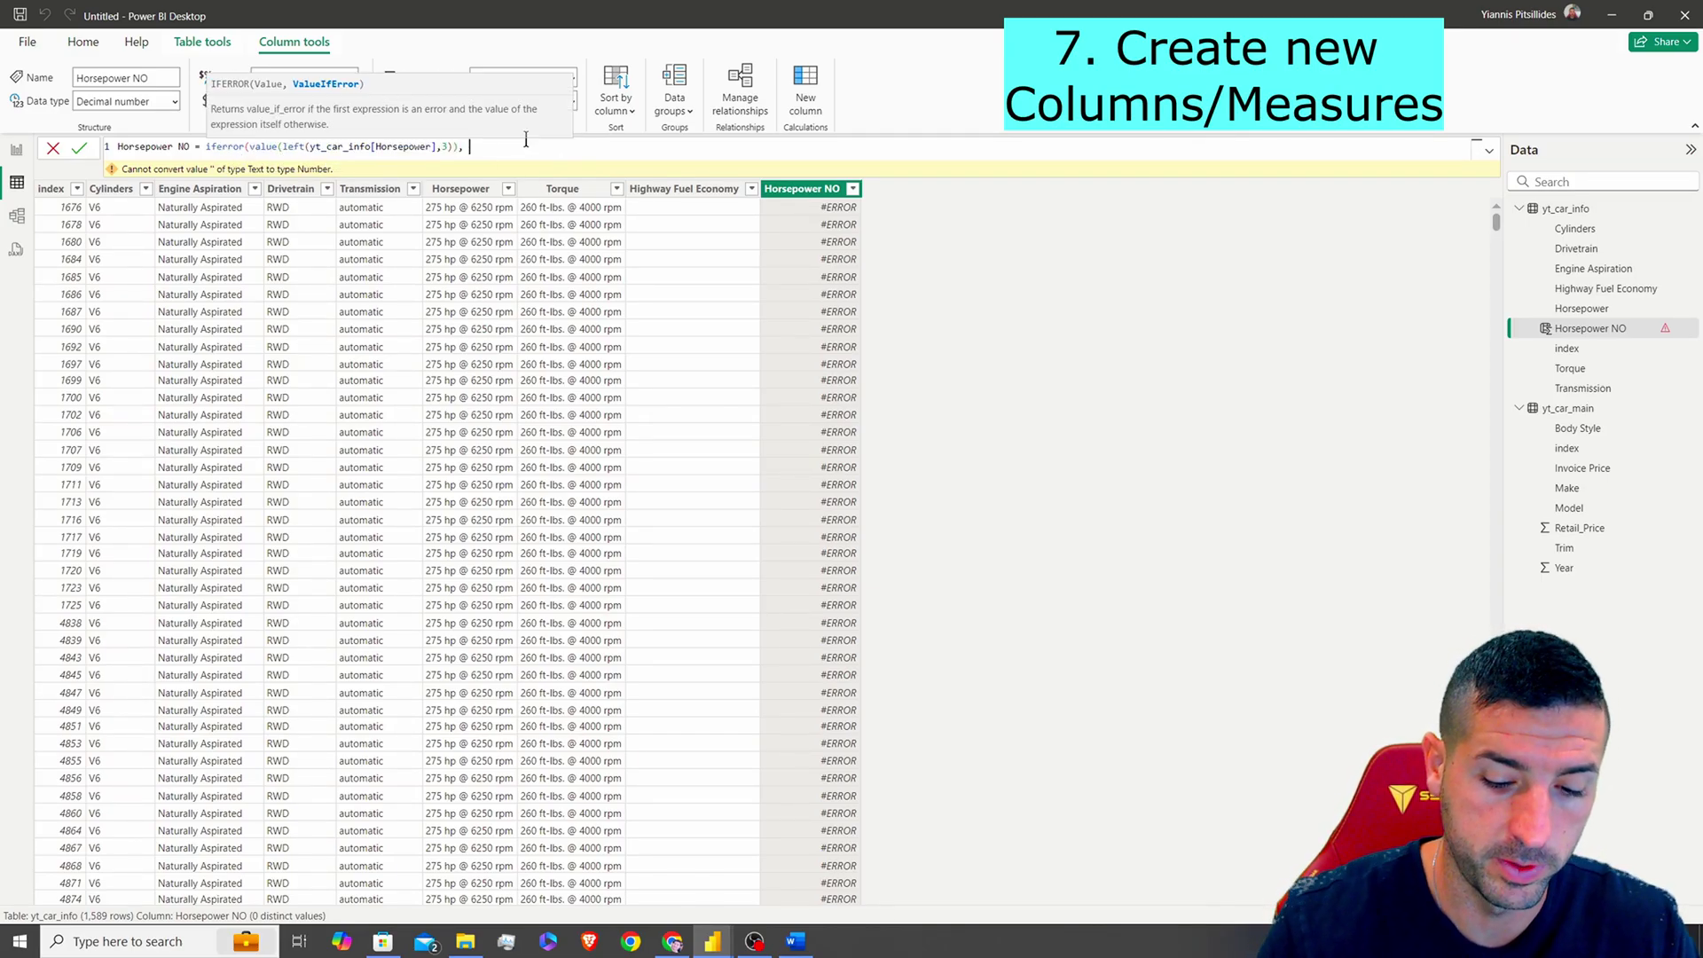
text(0))
key(Return)
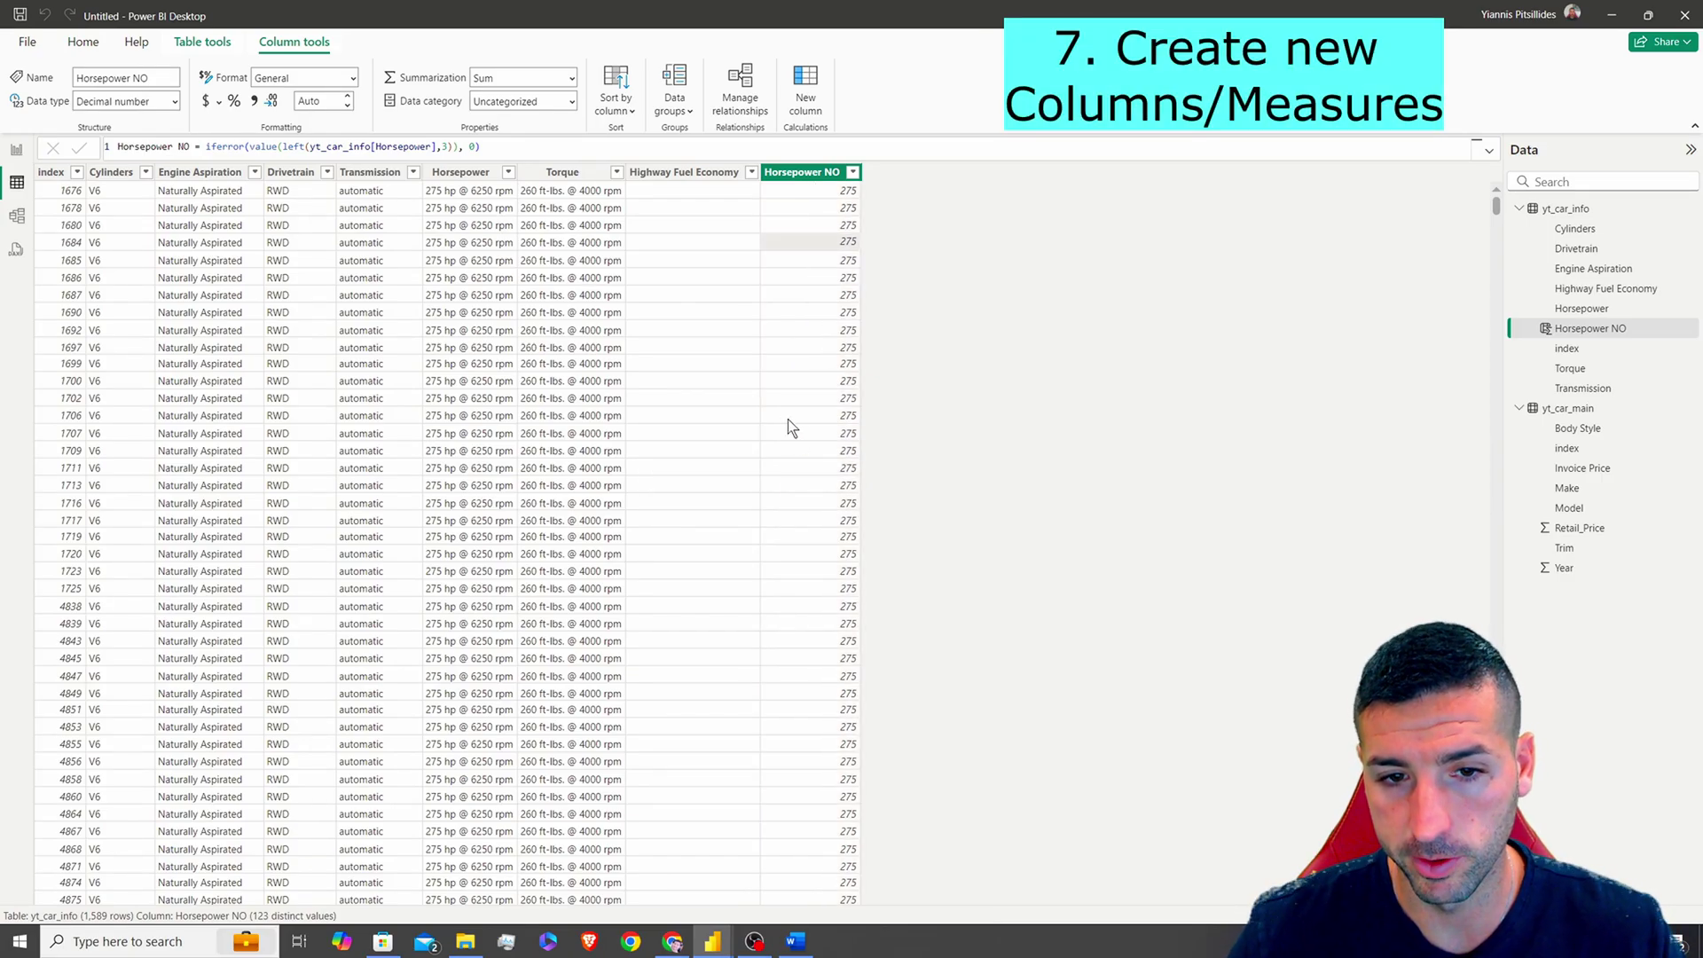
scroll(788, 419, down, 5)
scroll(799, 359, up, 5)
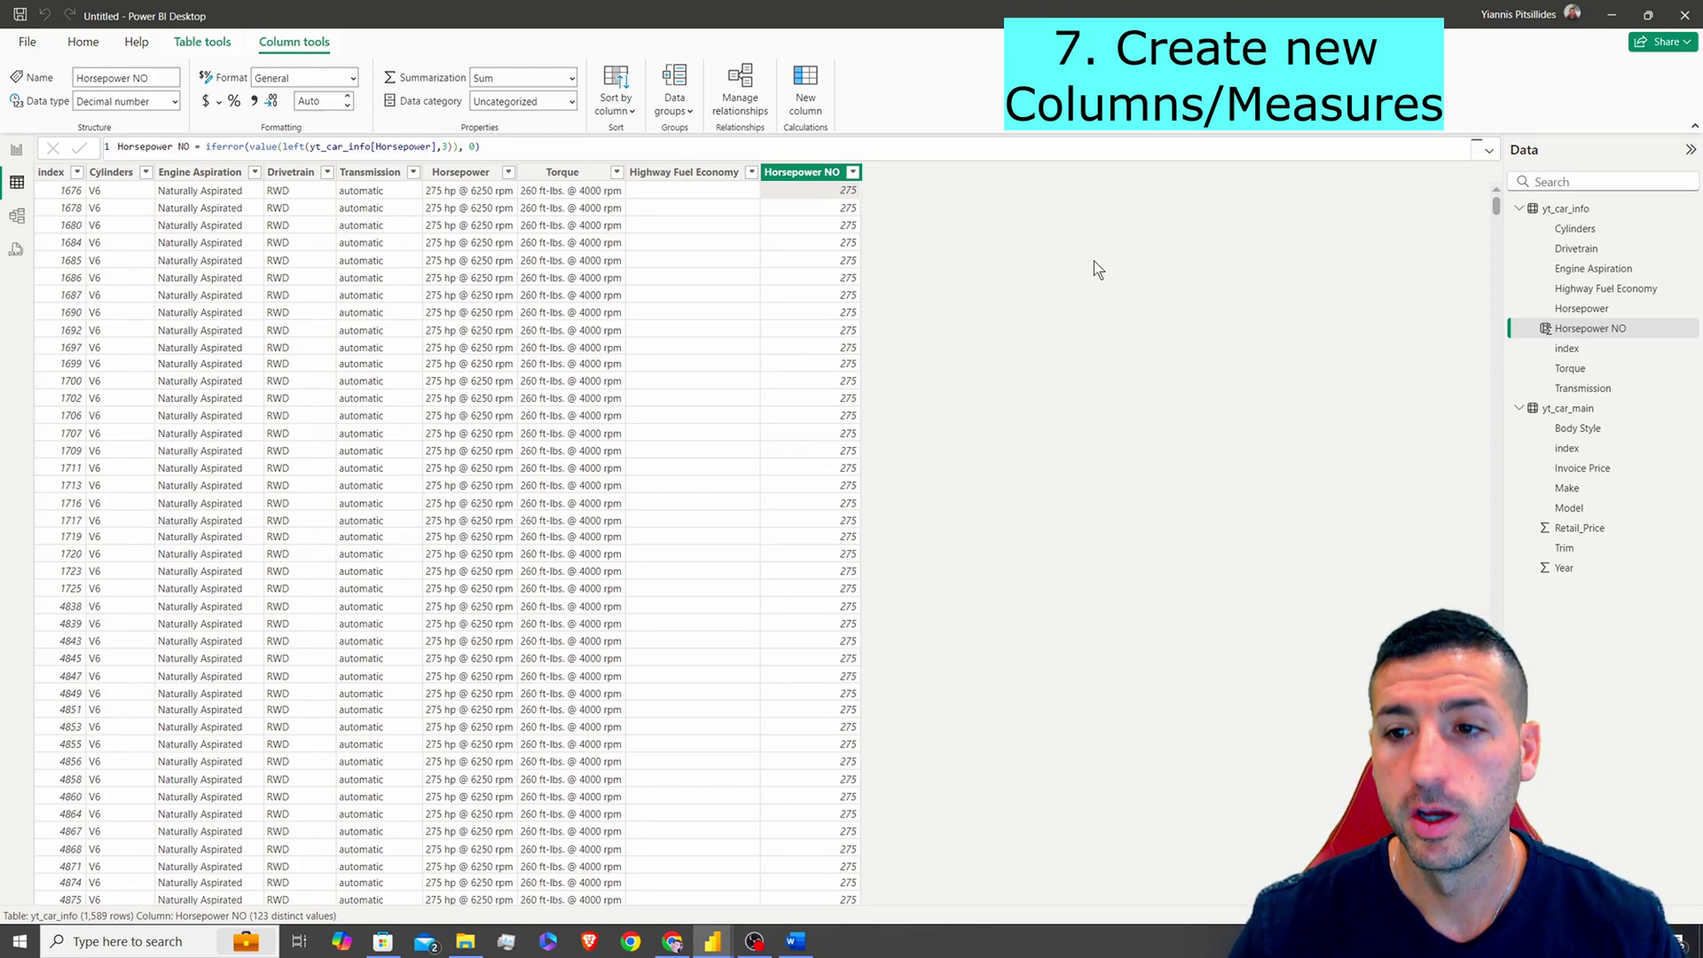
- Start a new measure in yt_car_main named "retail price per horse Power NO" that sums yt_car_main[Retail_Price]
click(1608, 536)
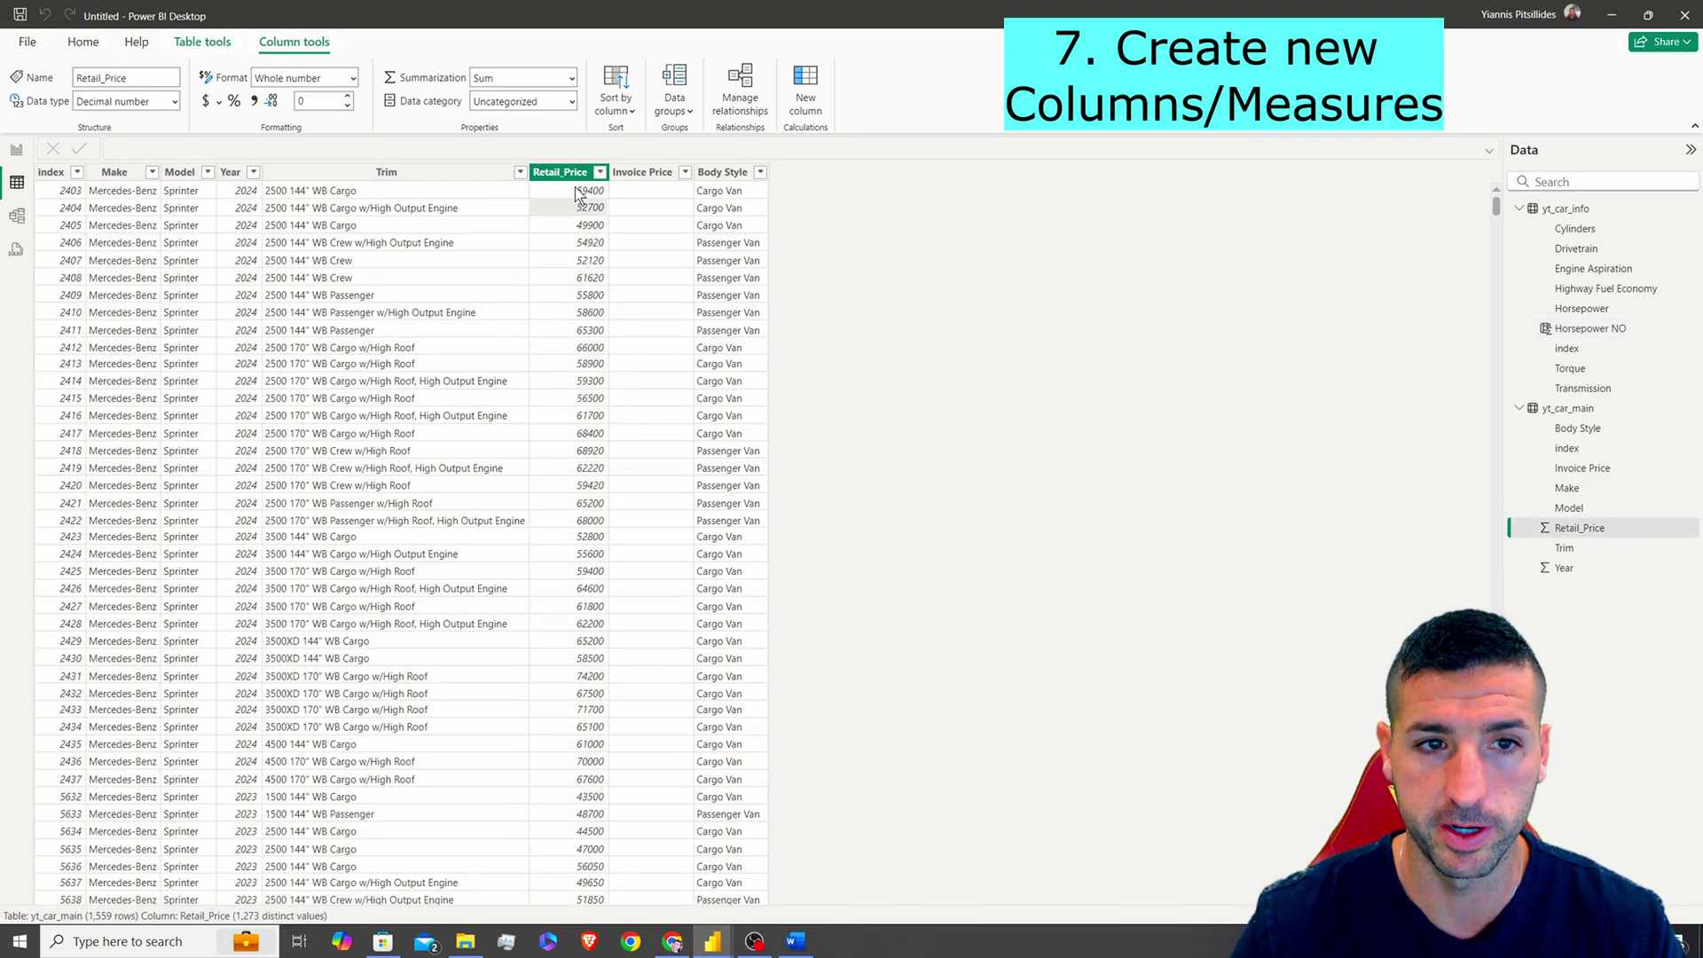
click(1606, 332)
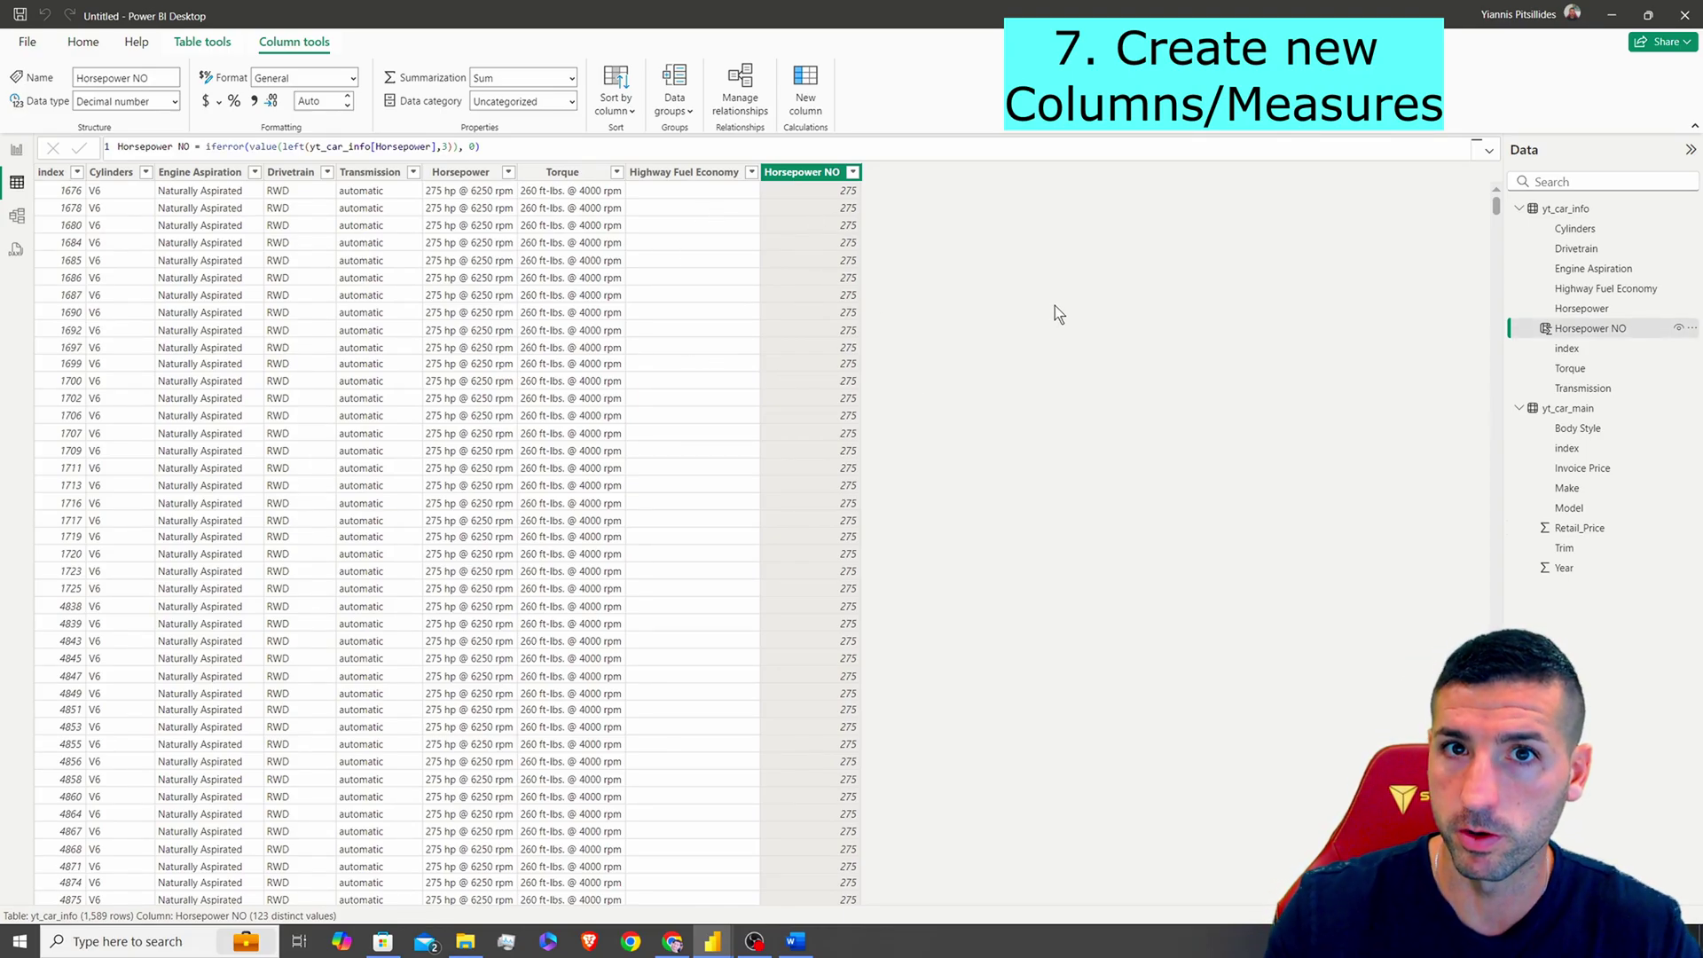
click(1590, 416)
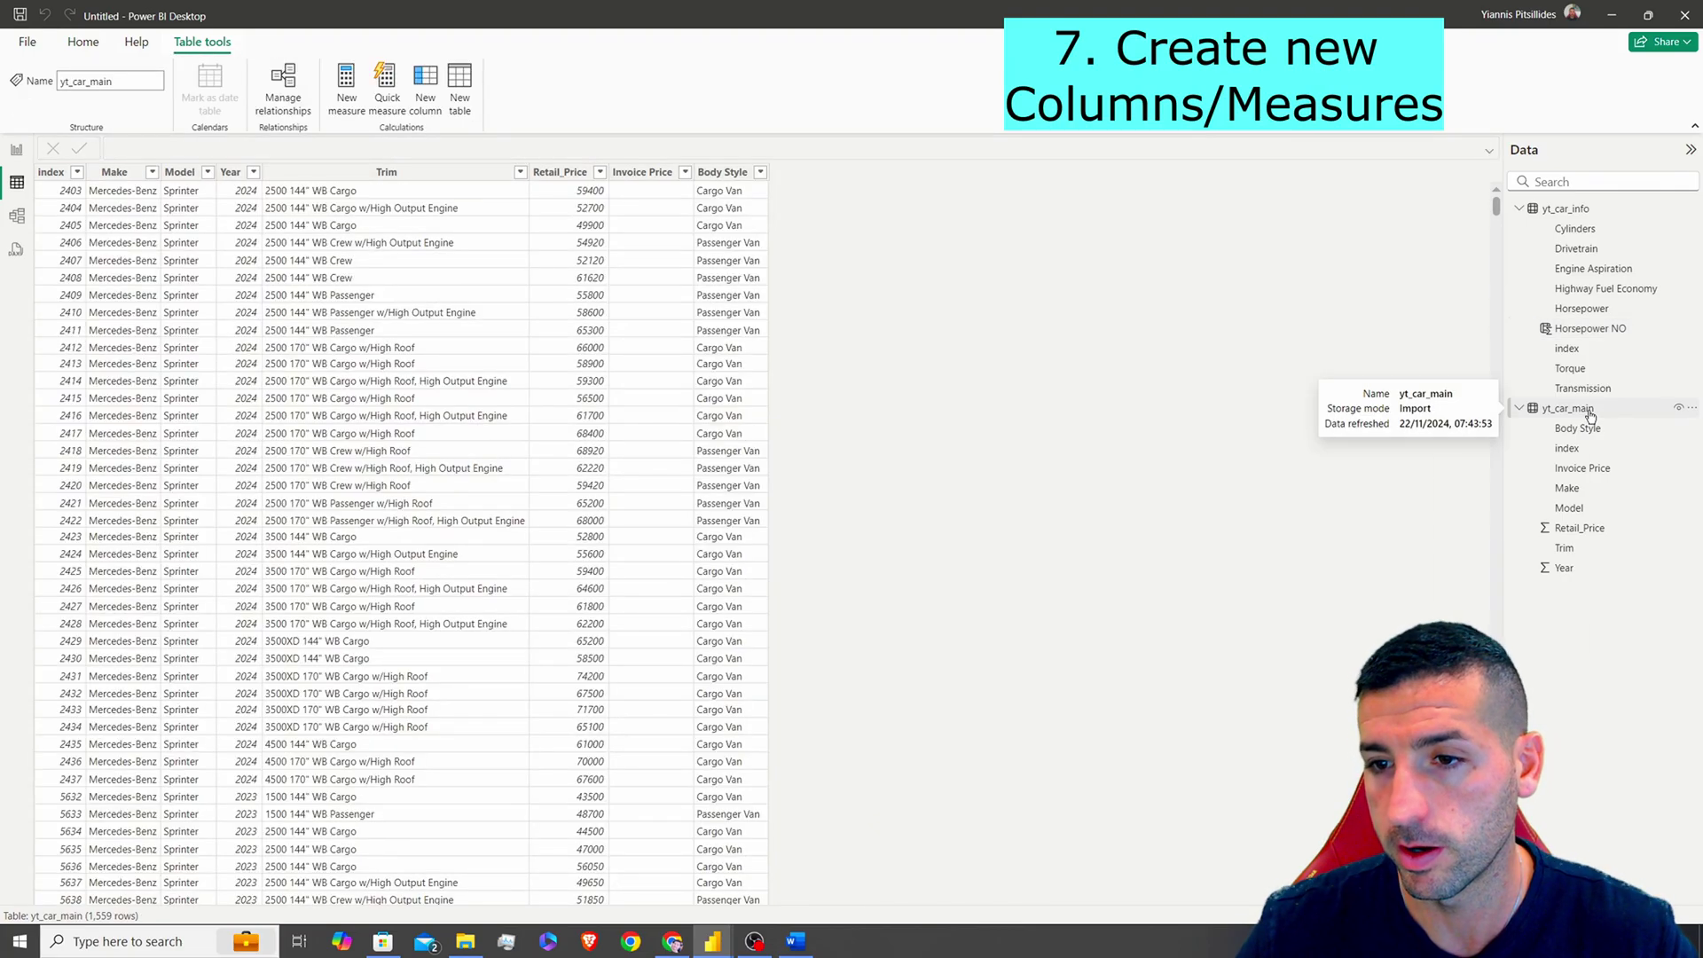
right_click(1590, 417)
click(1508, 424)
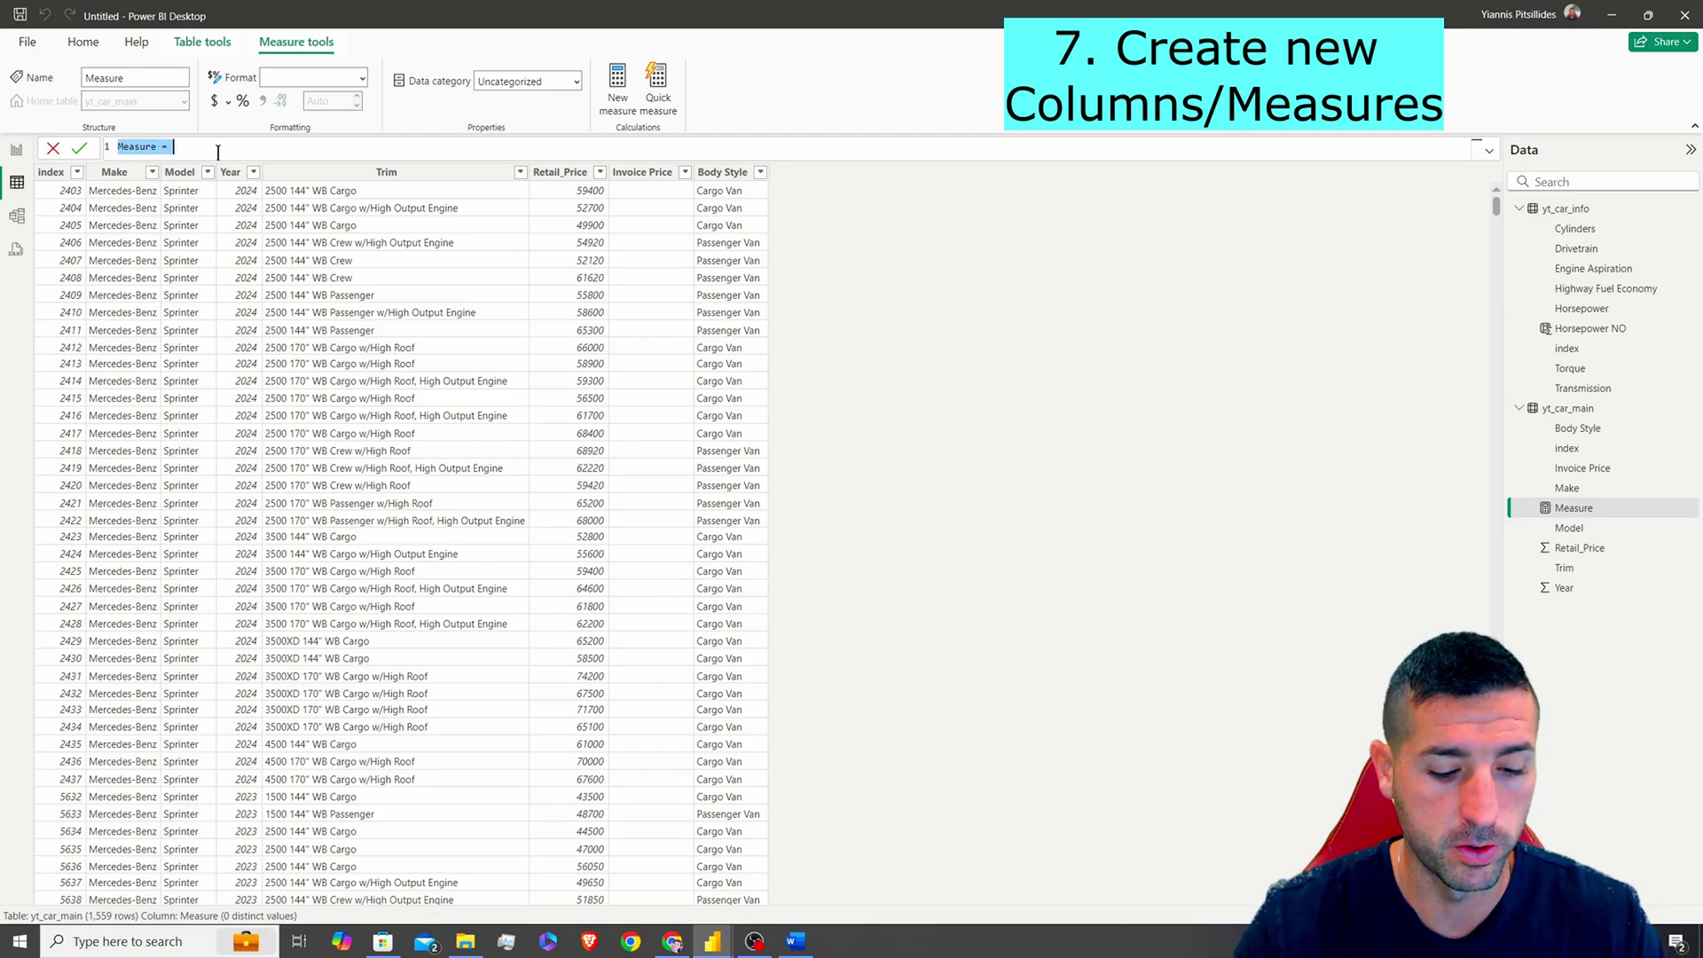
text(retail price per horse Power NO)
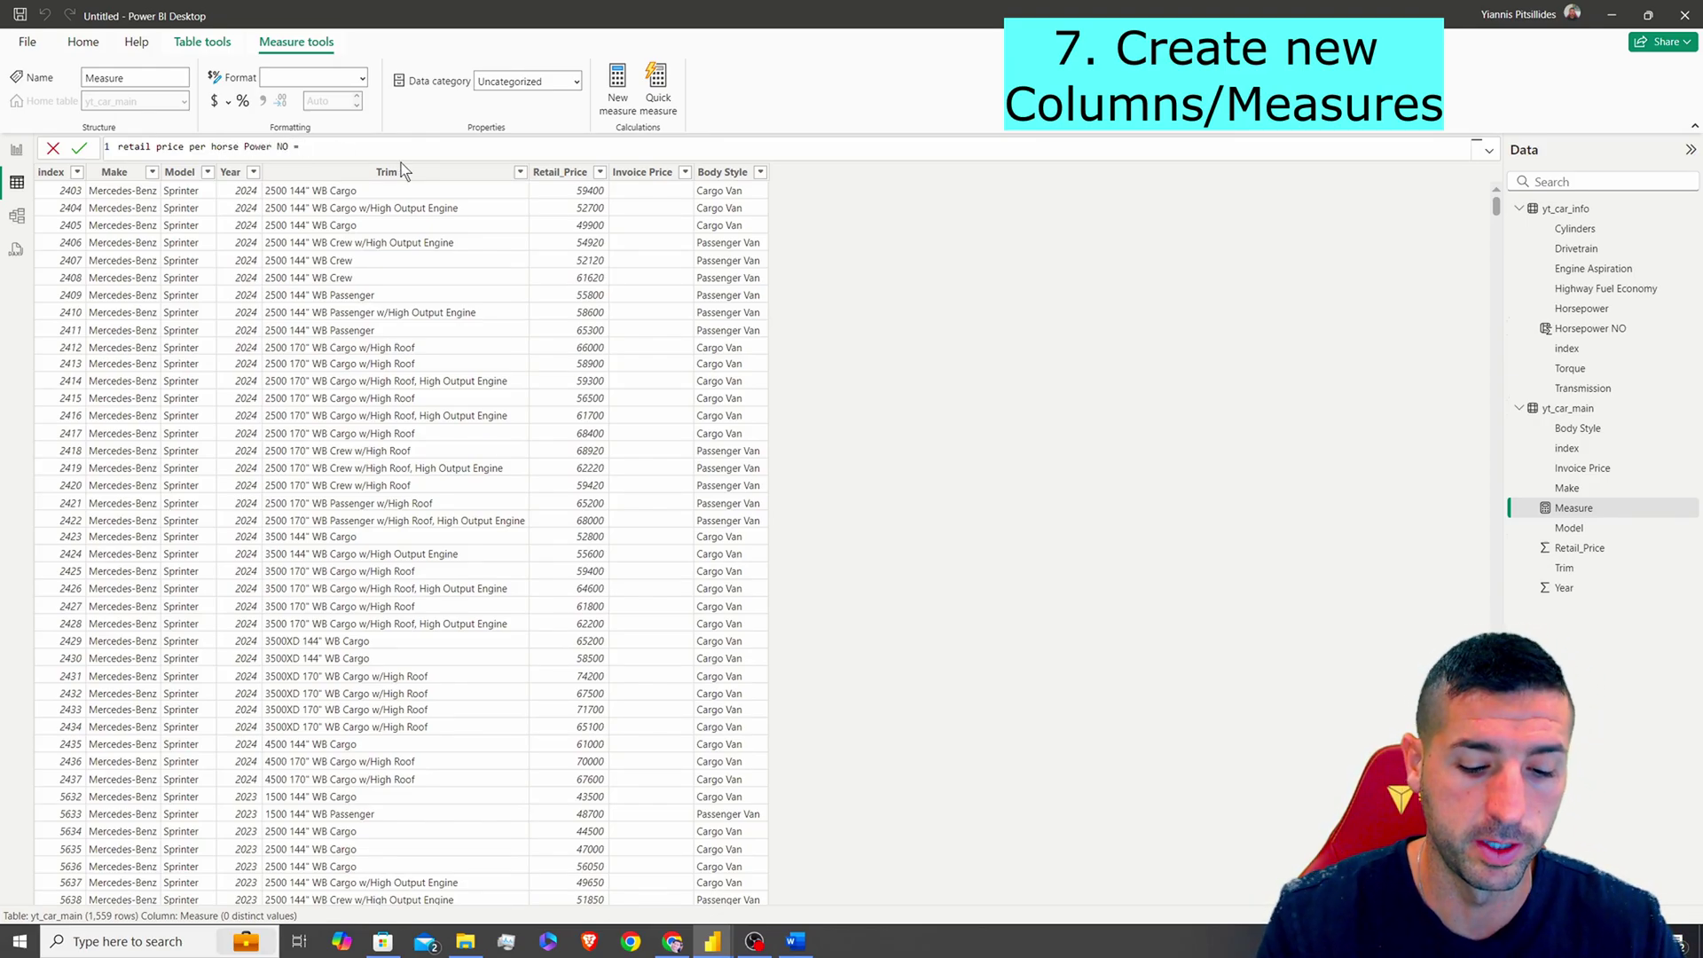
text(sum(retail)
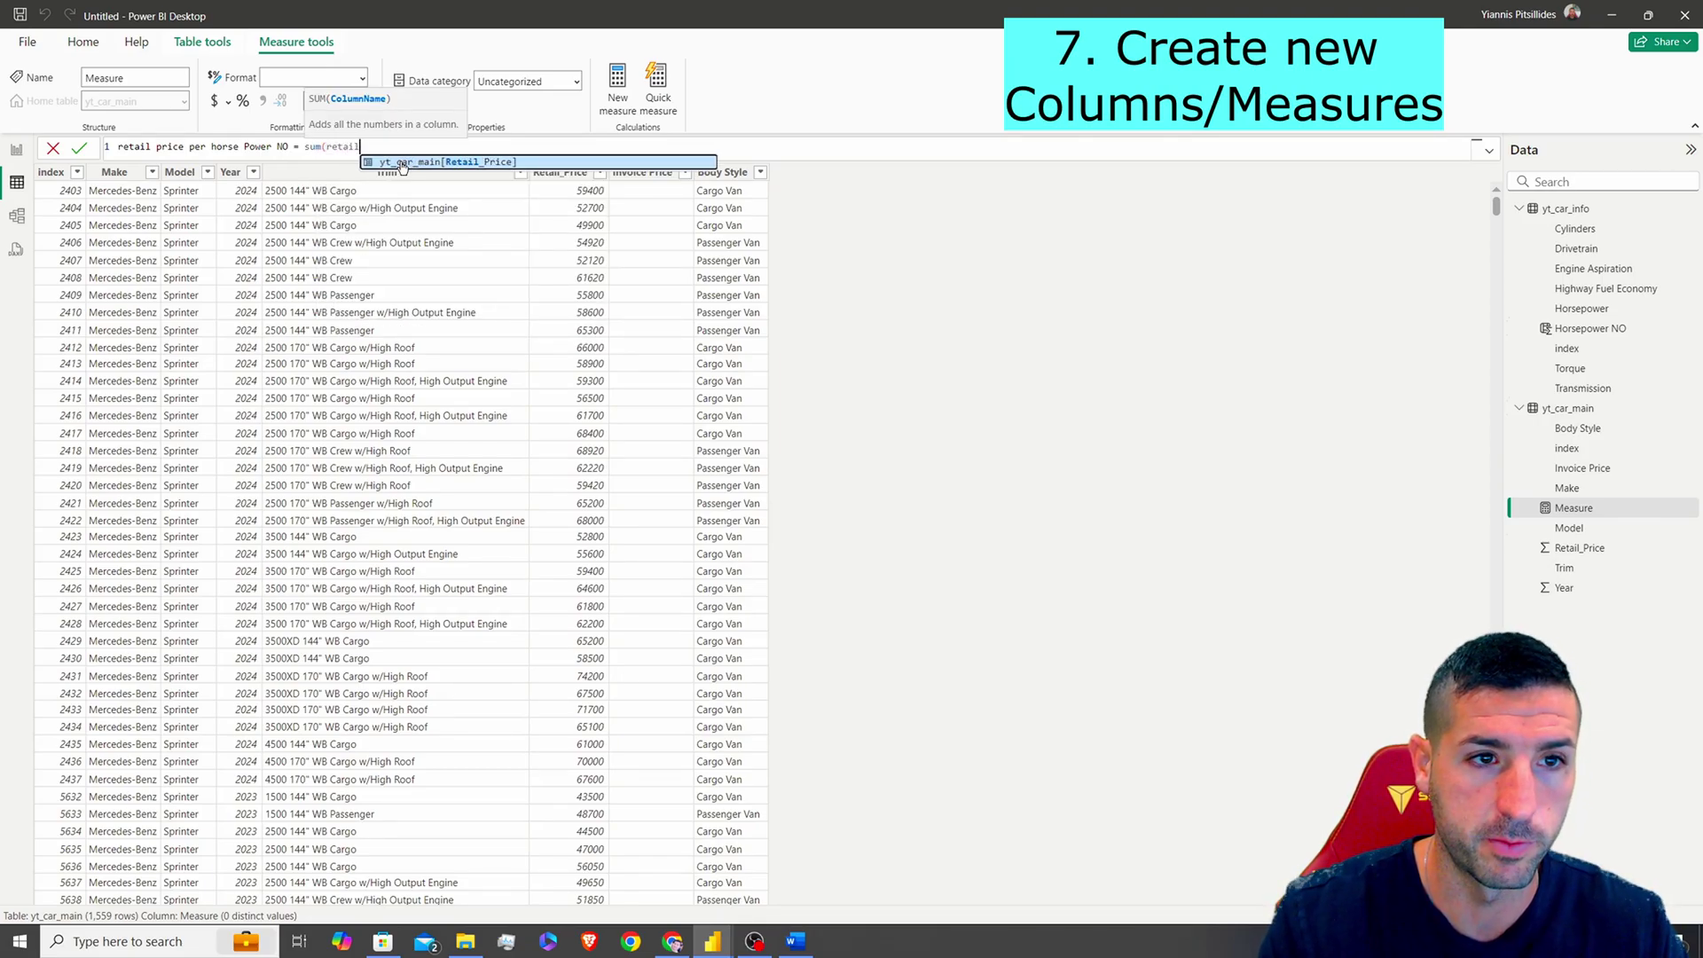
click(402, 163)
- Complete the measure by dividing the retail price sum by the sum of yt_car_info[Horsepower NO]
text() / sum()
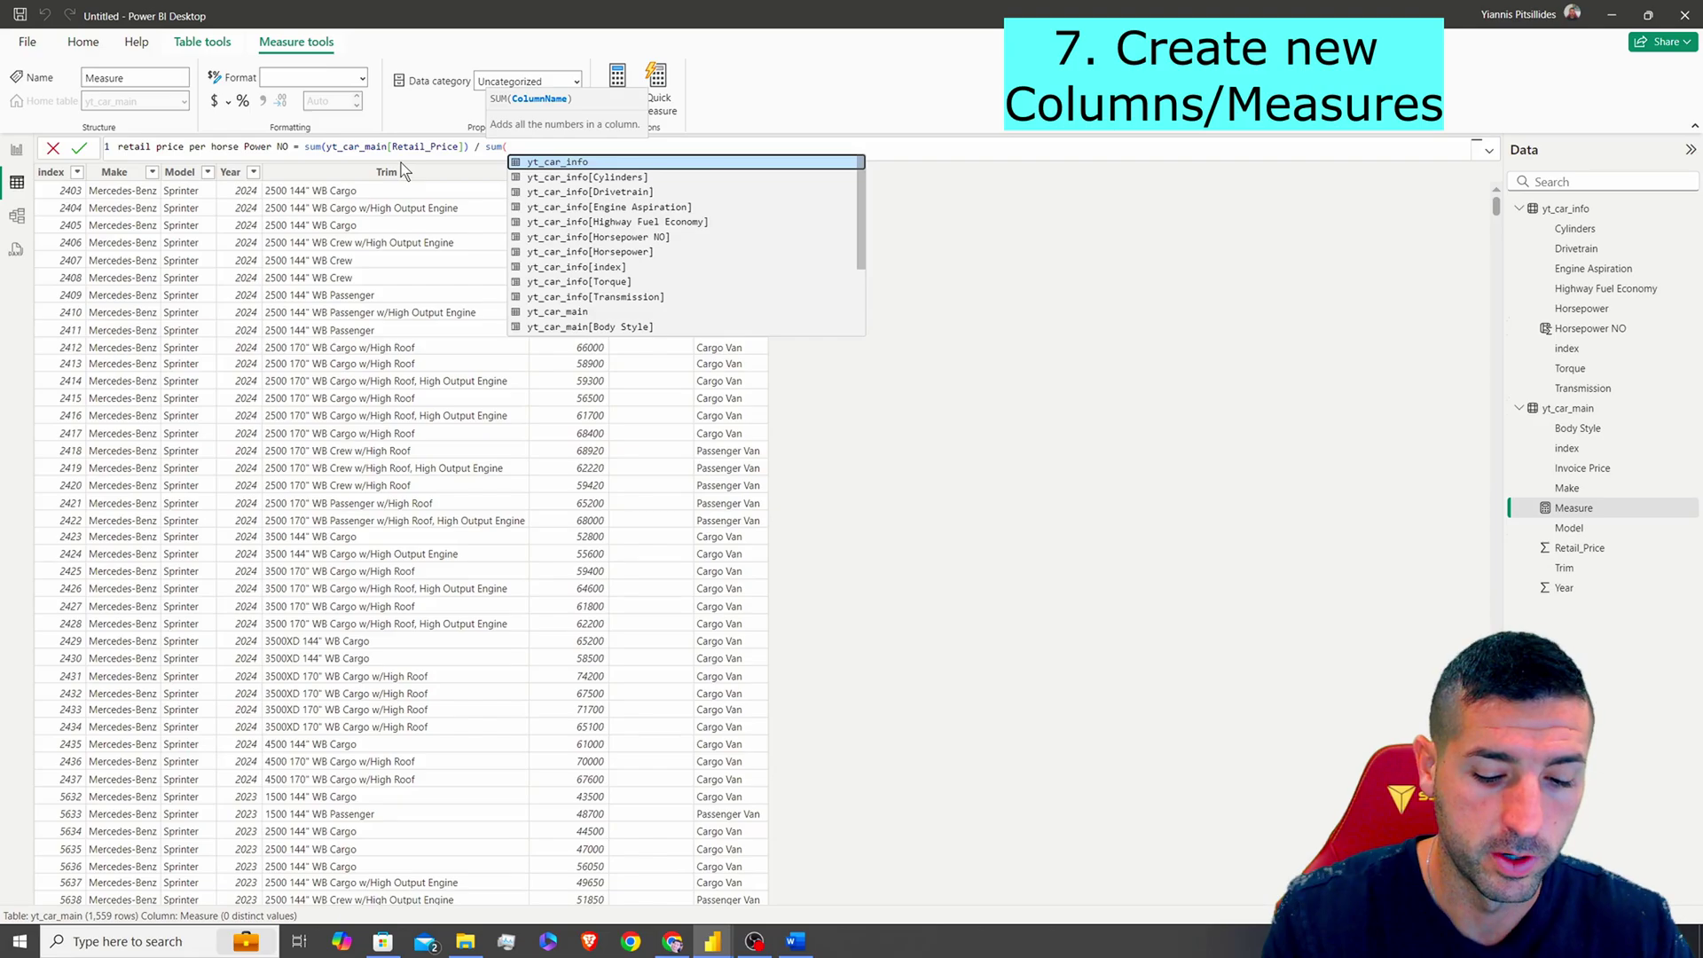
text(horsepower)
click(694, 163)
text())
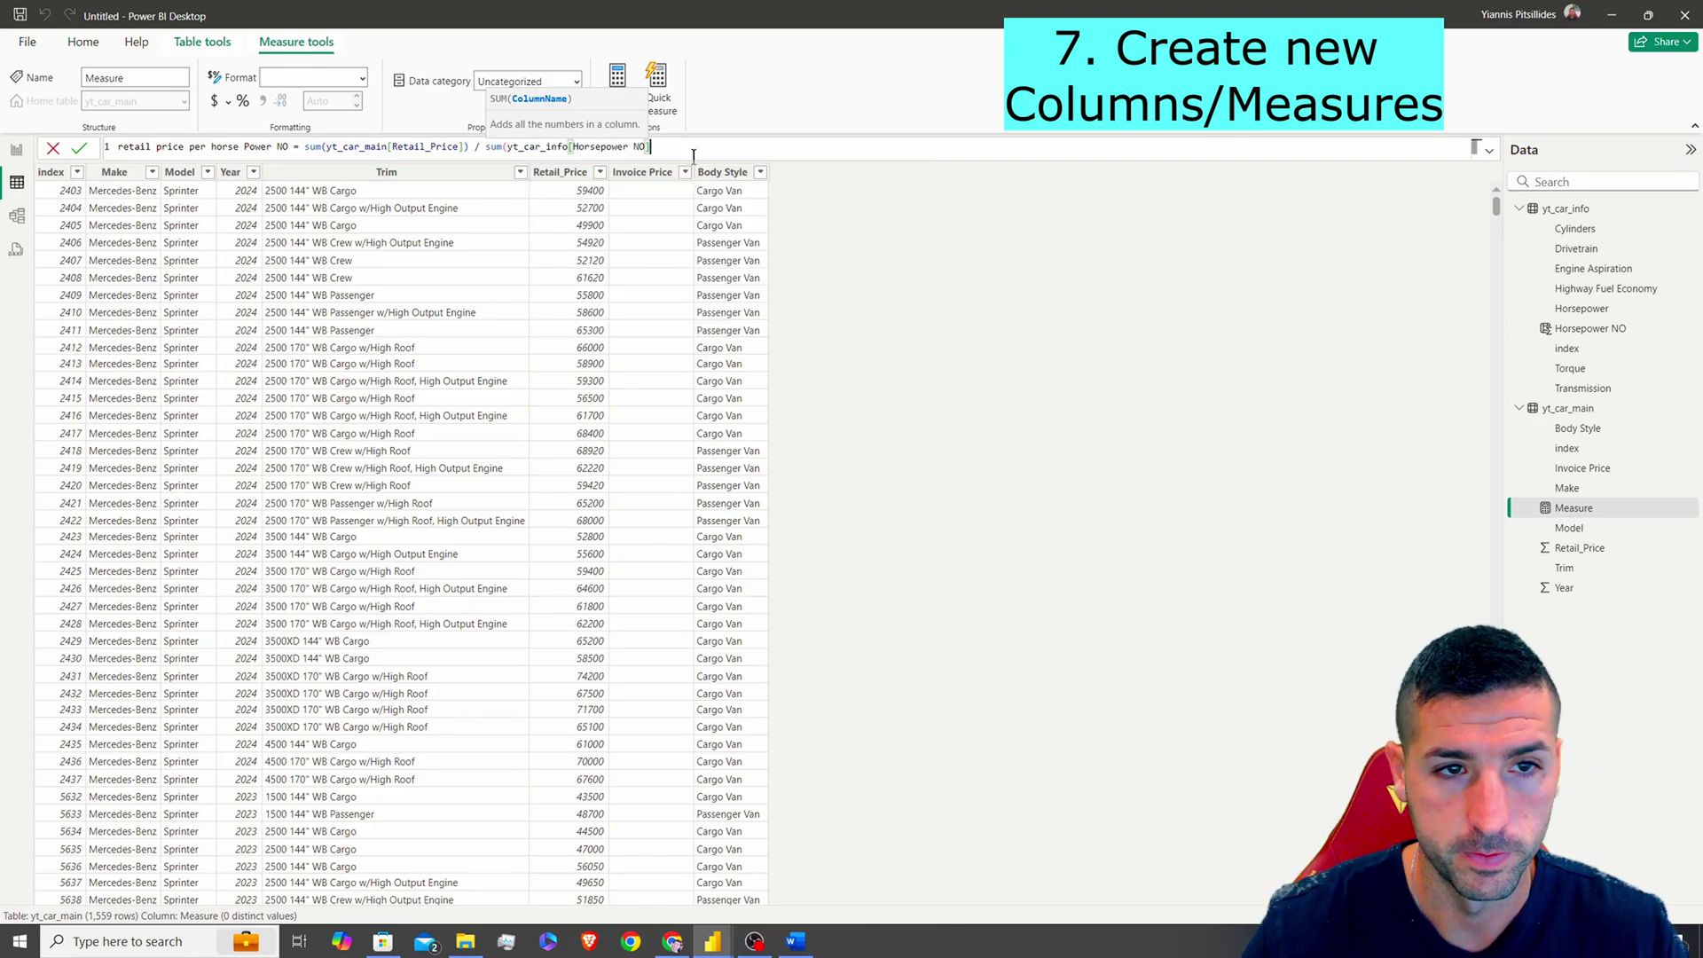
text())
key(Return)
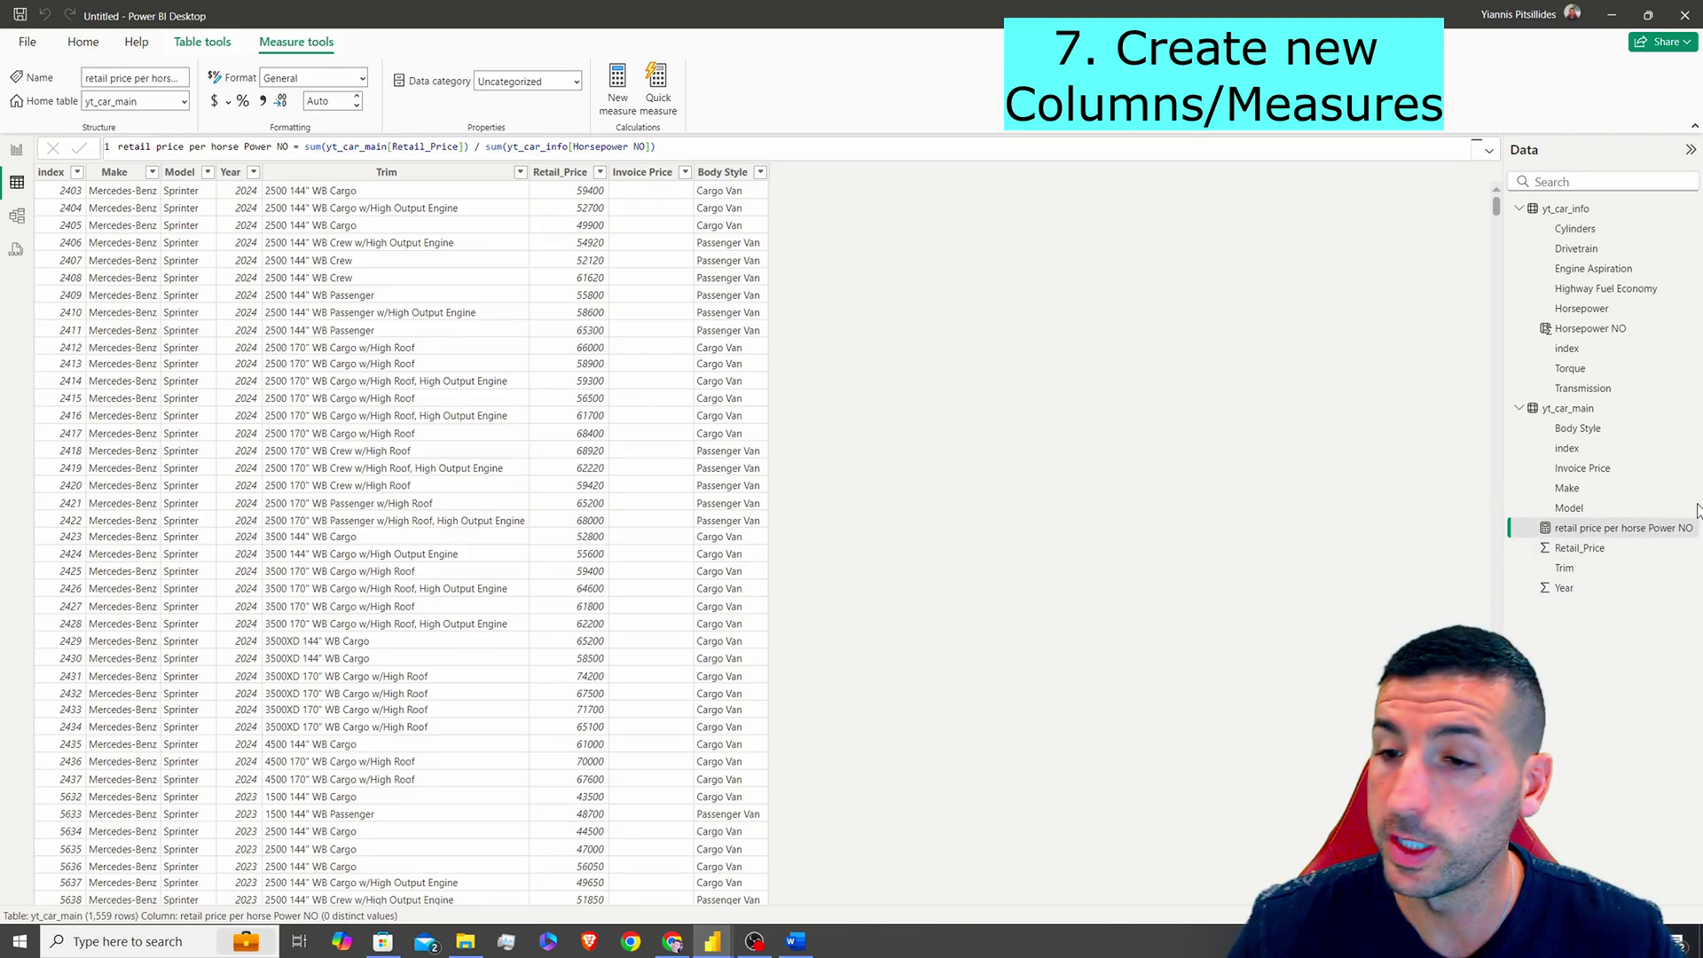
- Duplicate the Sum of Retail_Price by Make bar chart in the report and place the copy directly below the original
click(16, 149)
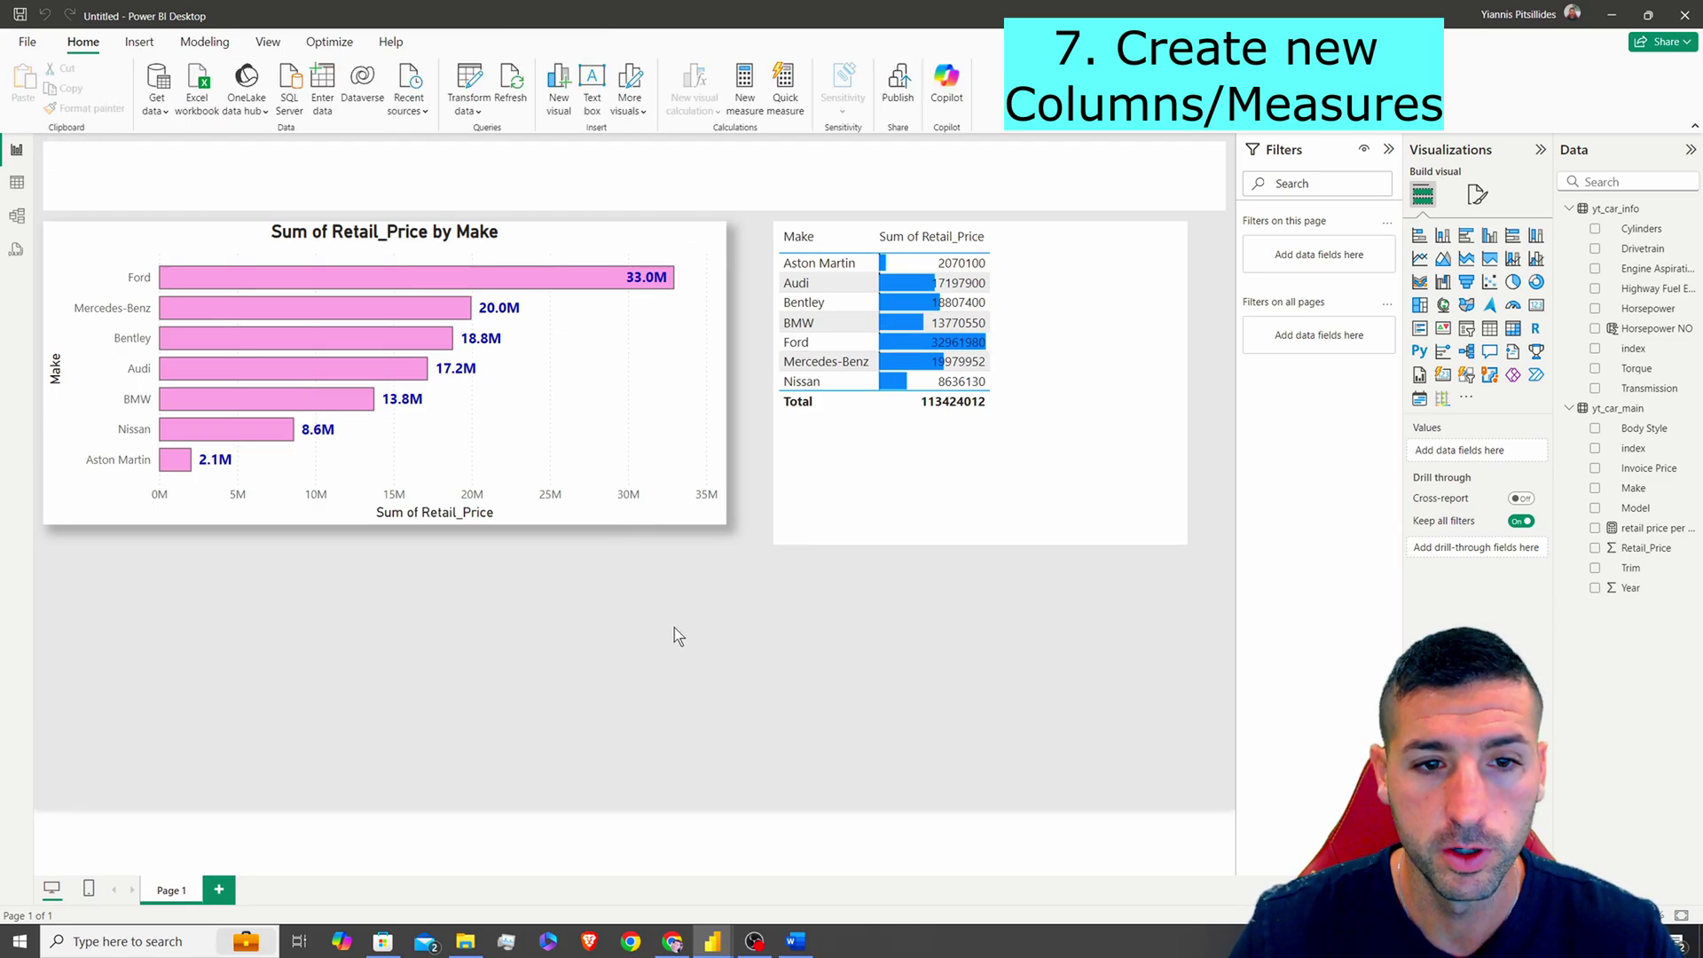
click(572, 245)
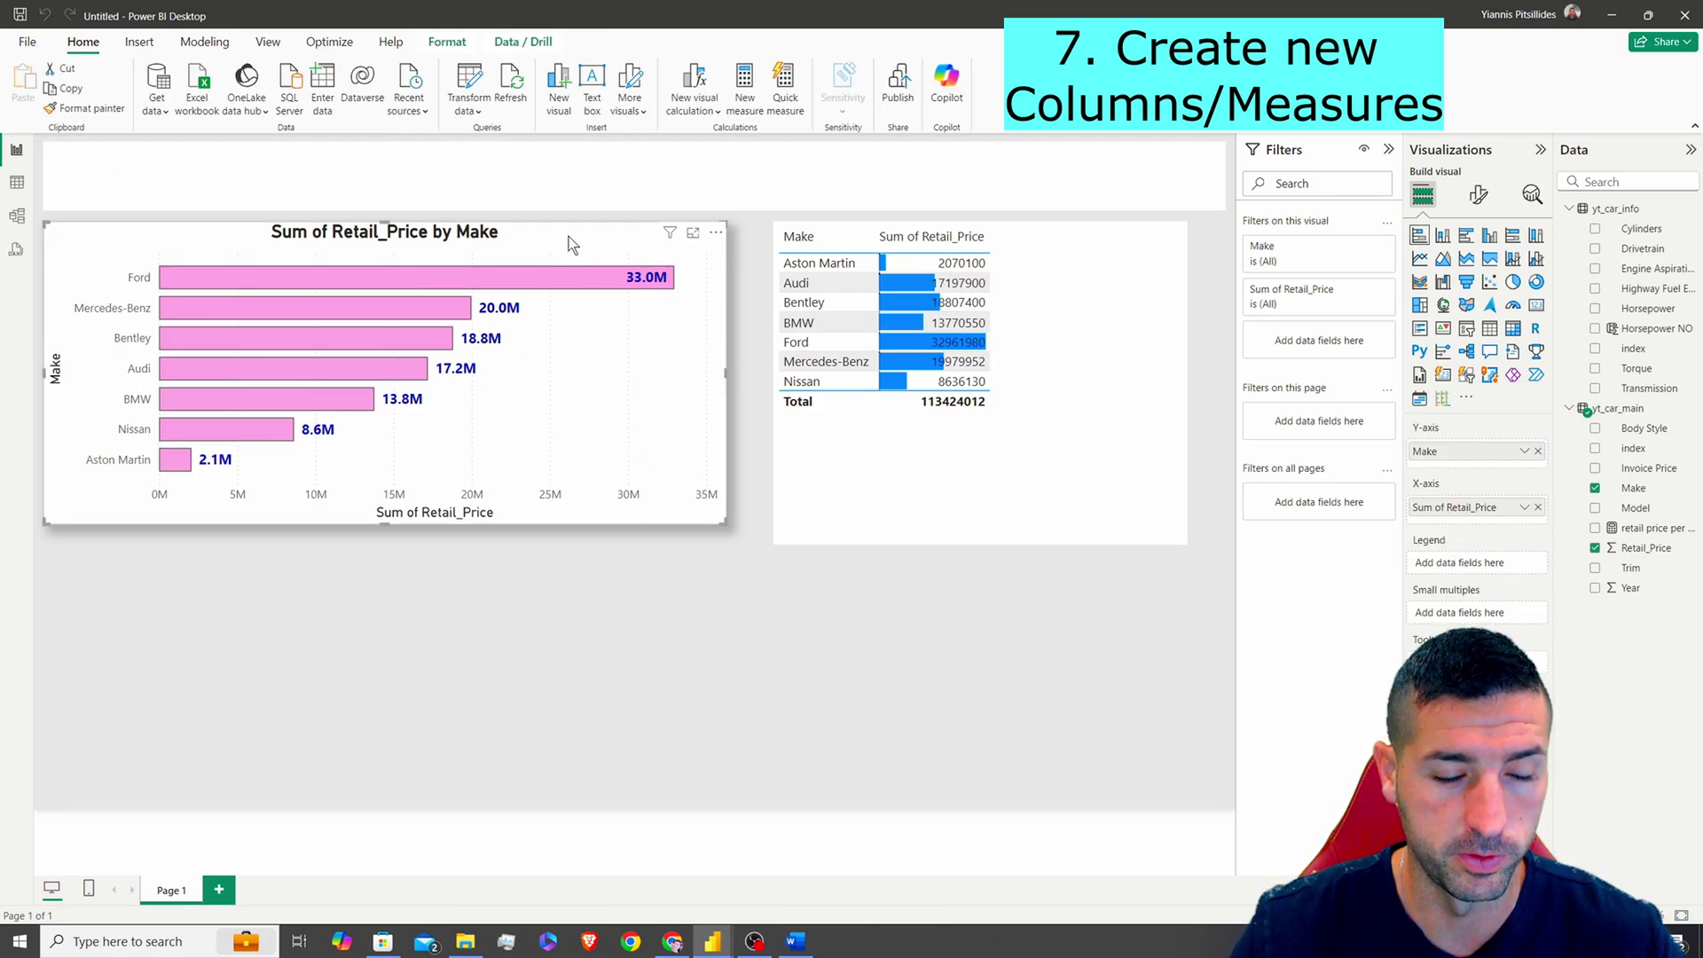
key(ctrl+c)
key(ctrl+v)
drag(572, 245, 408, 554)
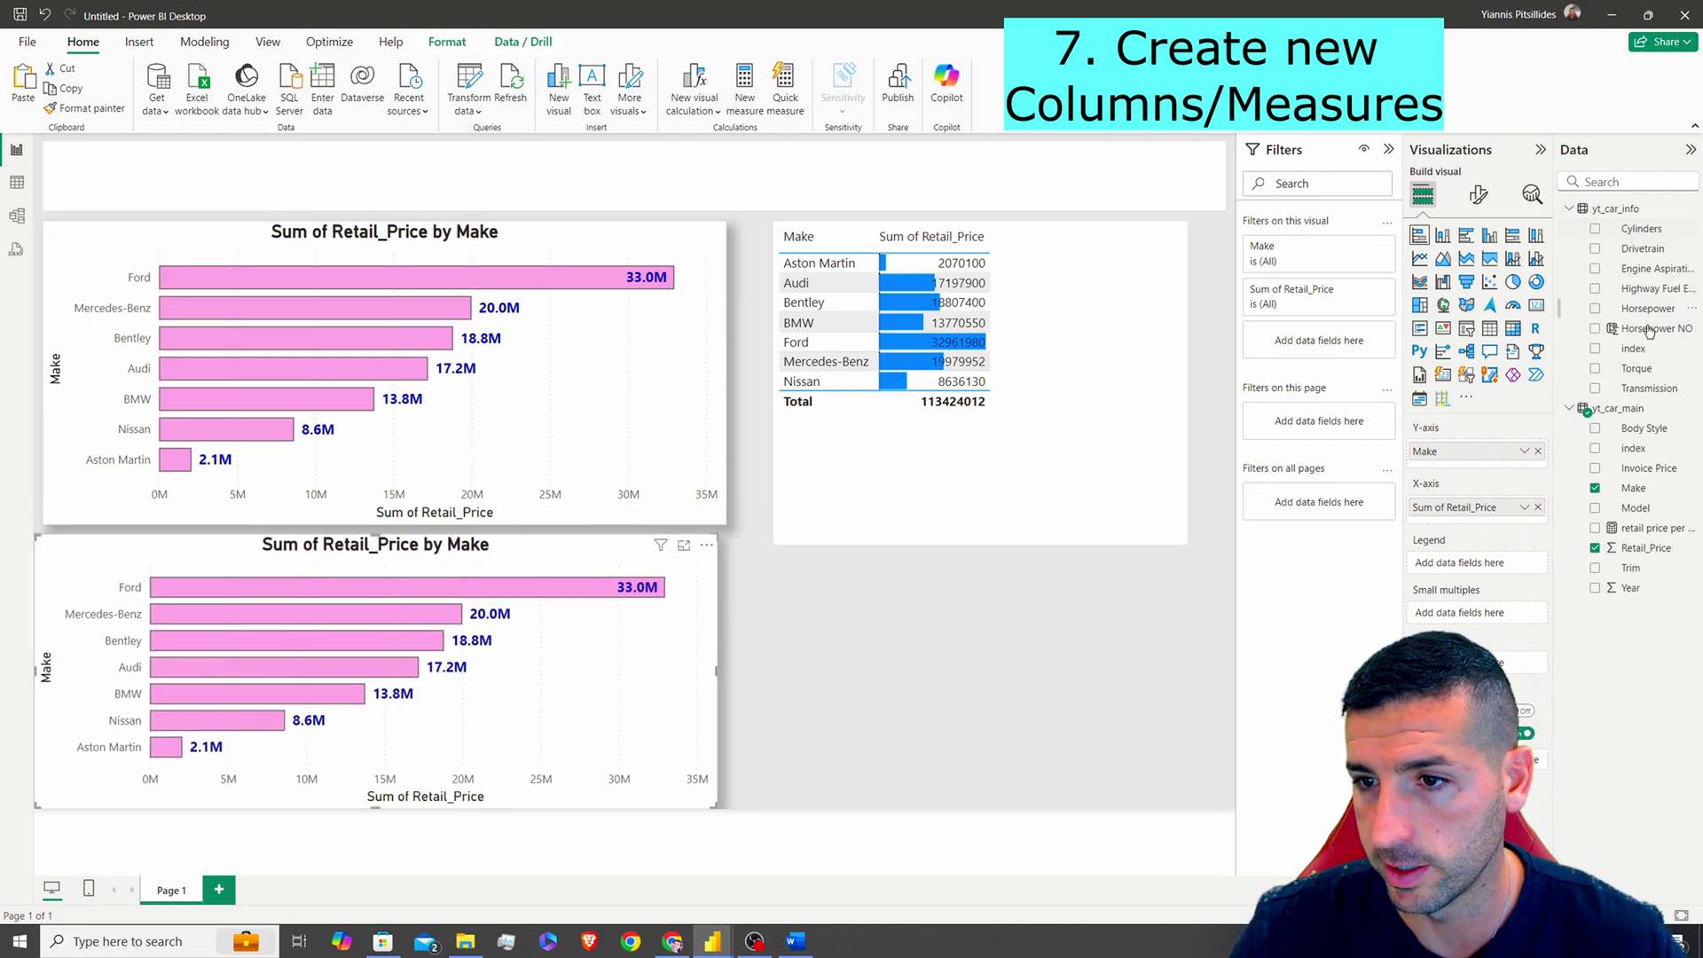
- Replace the copied chart's Y-axis field with Model and its X-axis field with the retail price per horse Power NO measure
drag(1635, 507, 1540, 454)
click(1538, 450)
click(1538, 506)
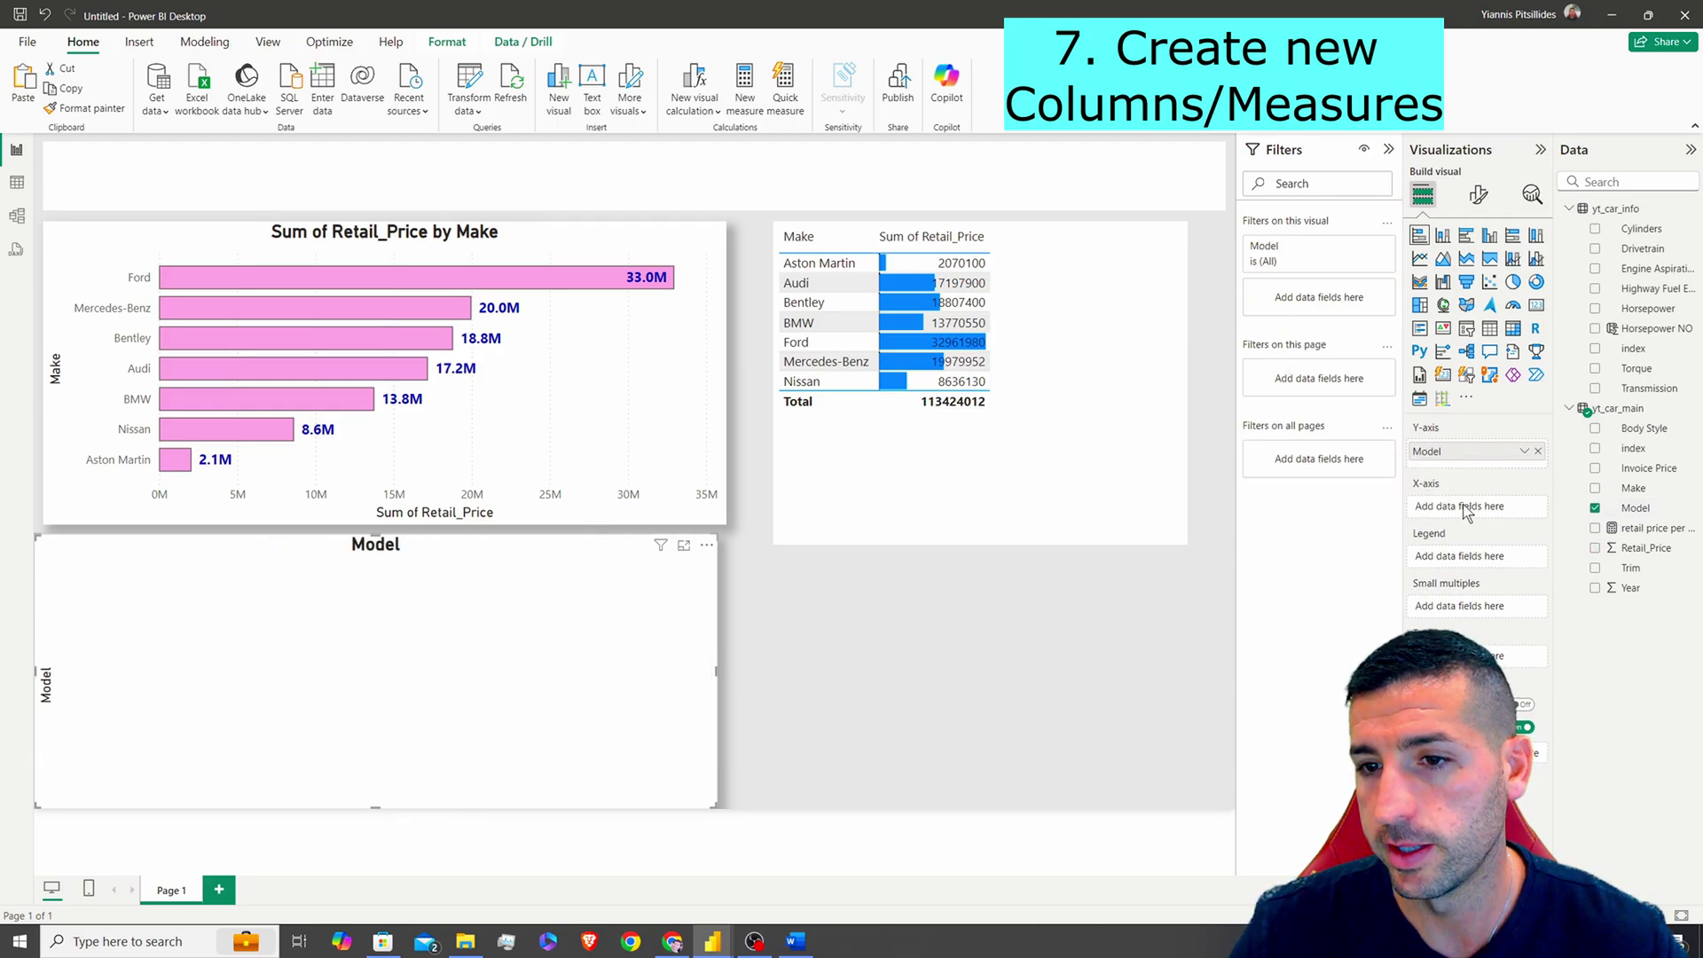
drag(1646, 528, 1498, 512)
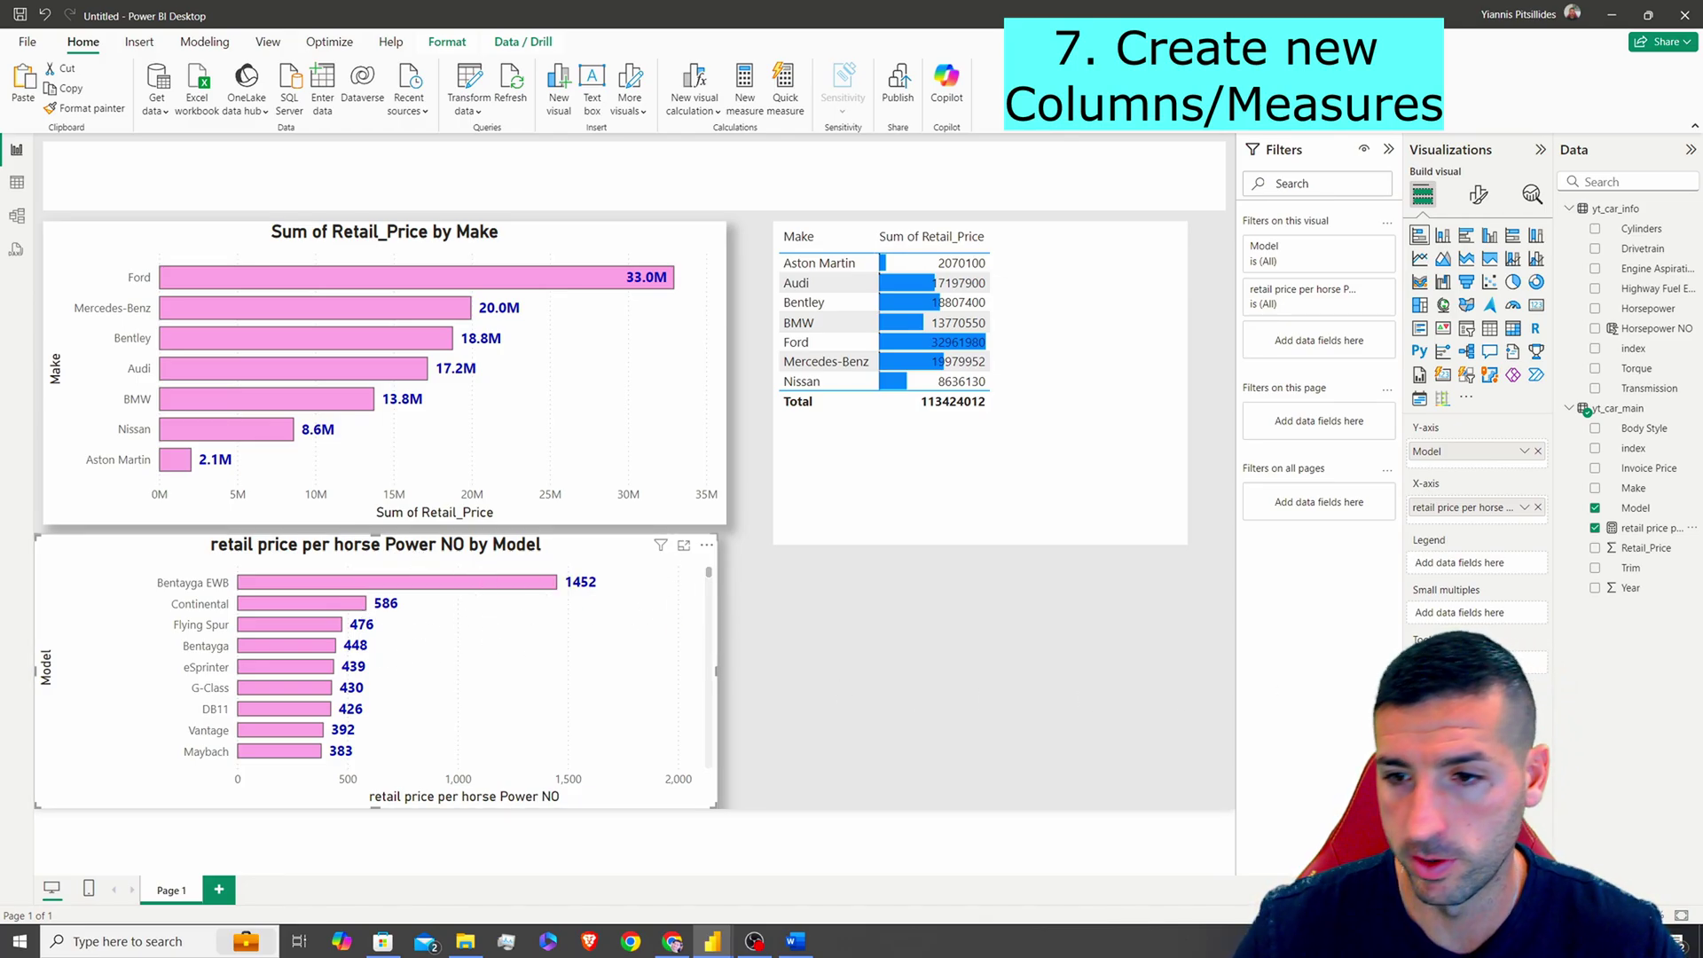
- Format the retail price per horse Power NO measure as dollar currency with 0 decimal places
click(1643, 528)
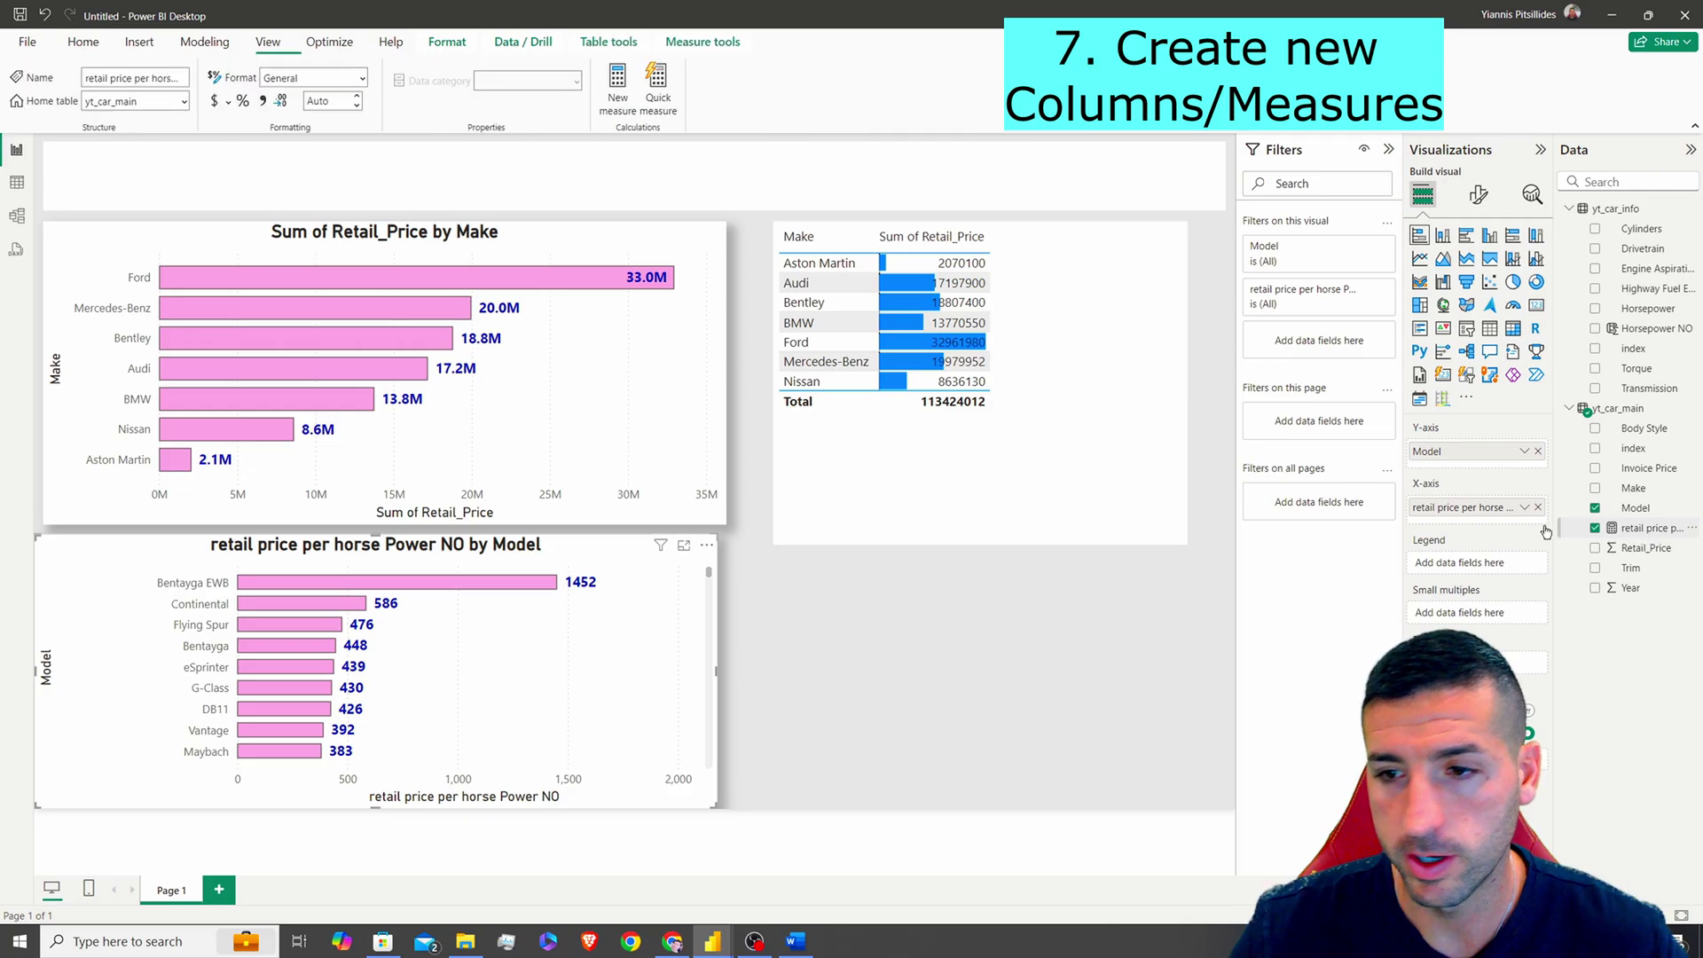
click(214, 101)
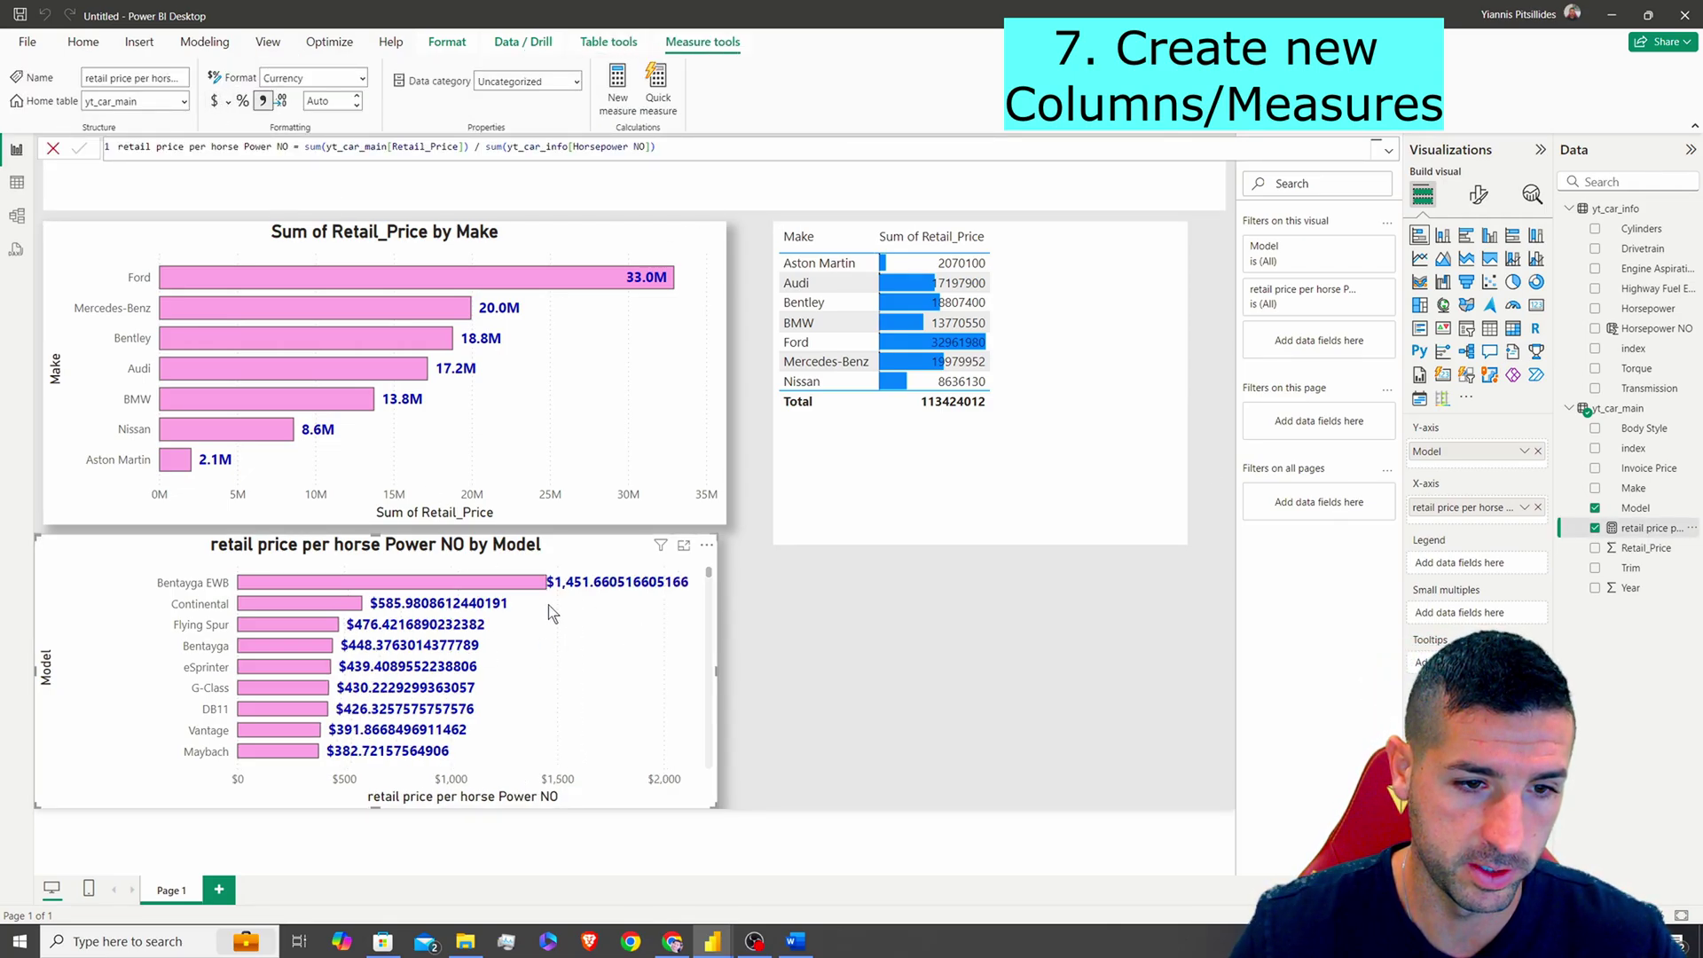
click(328, 102)
text(0)
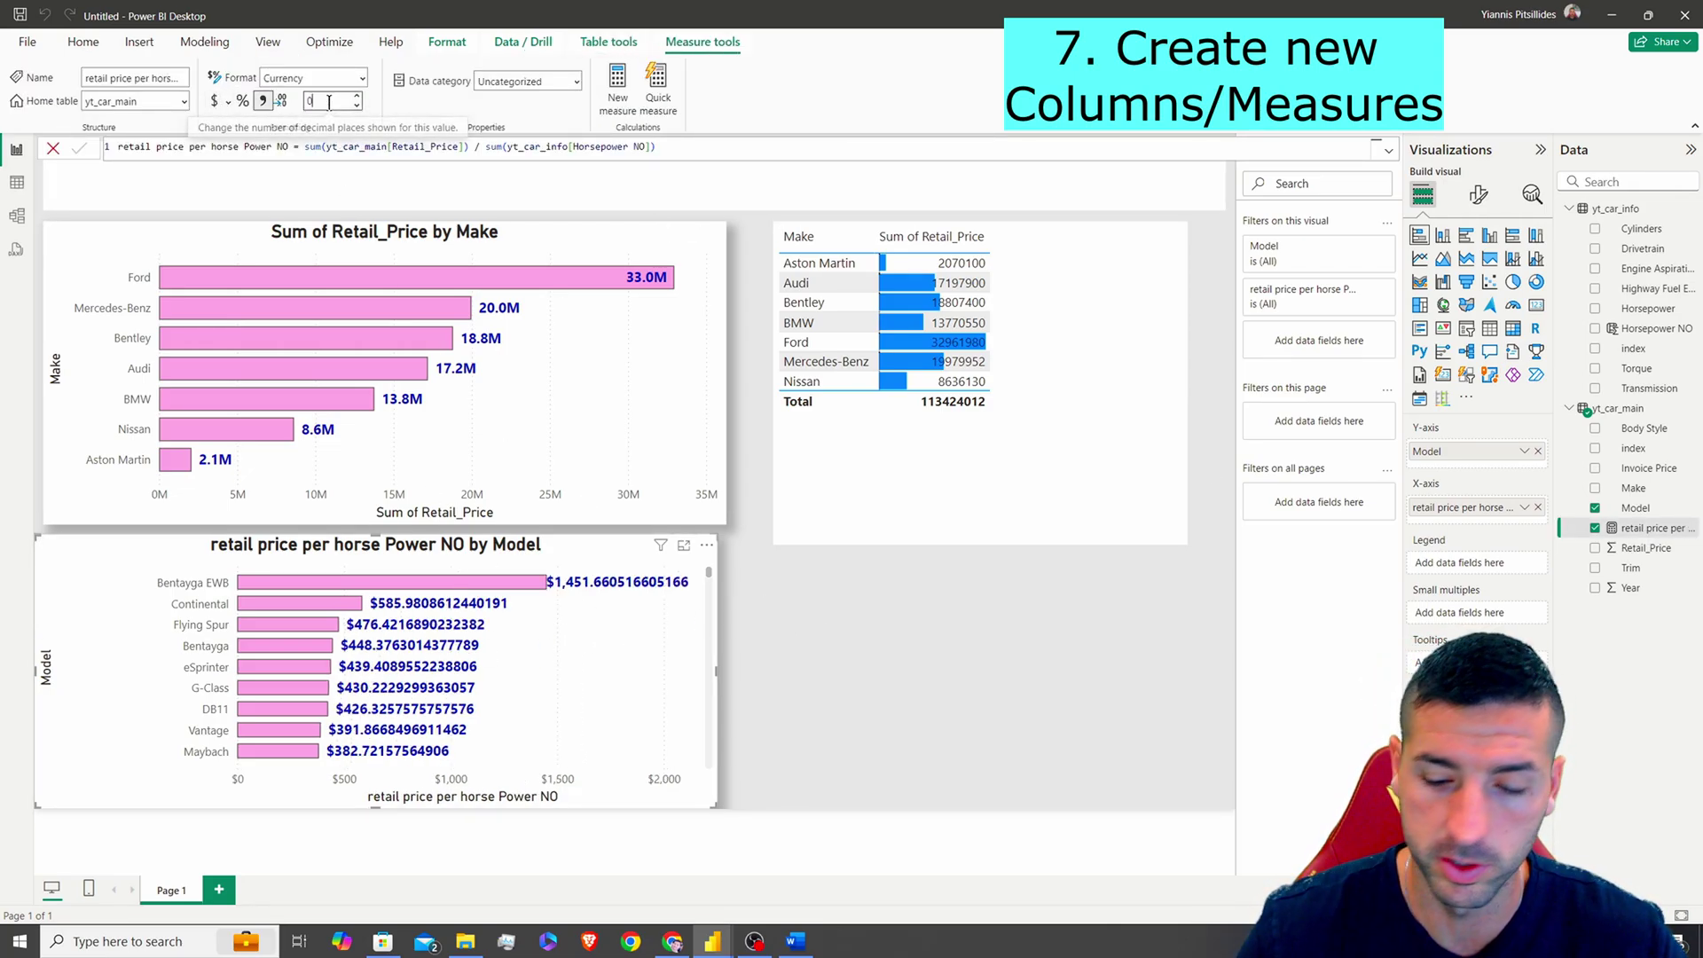
key(Return)
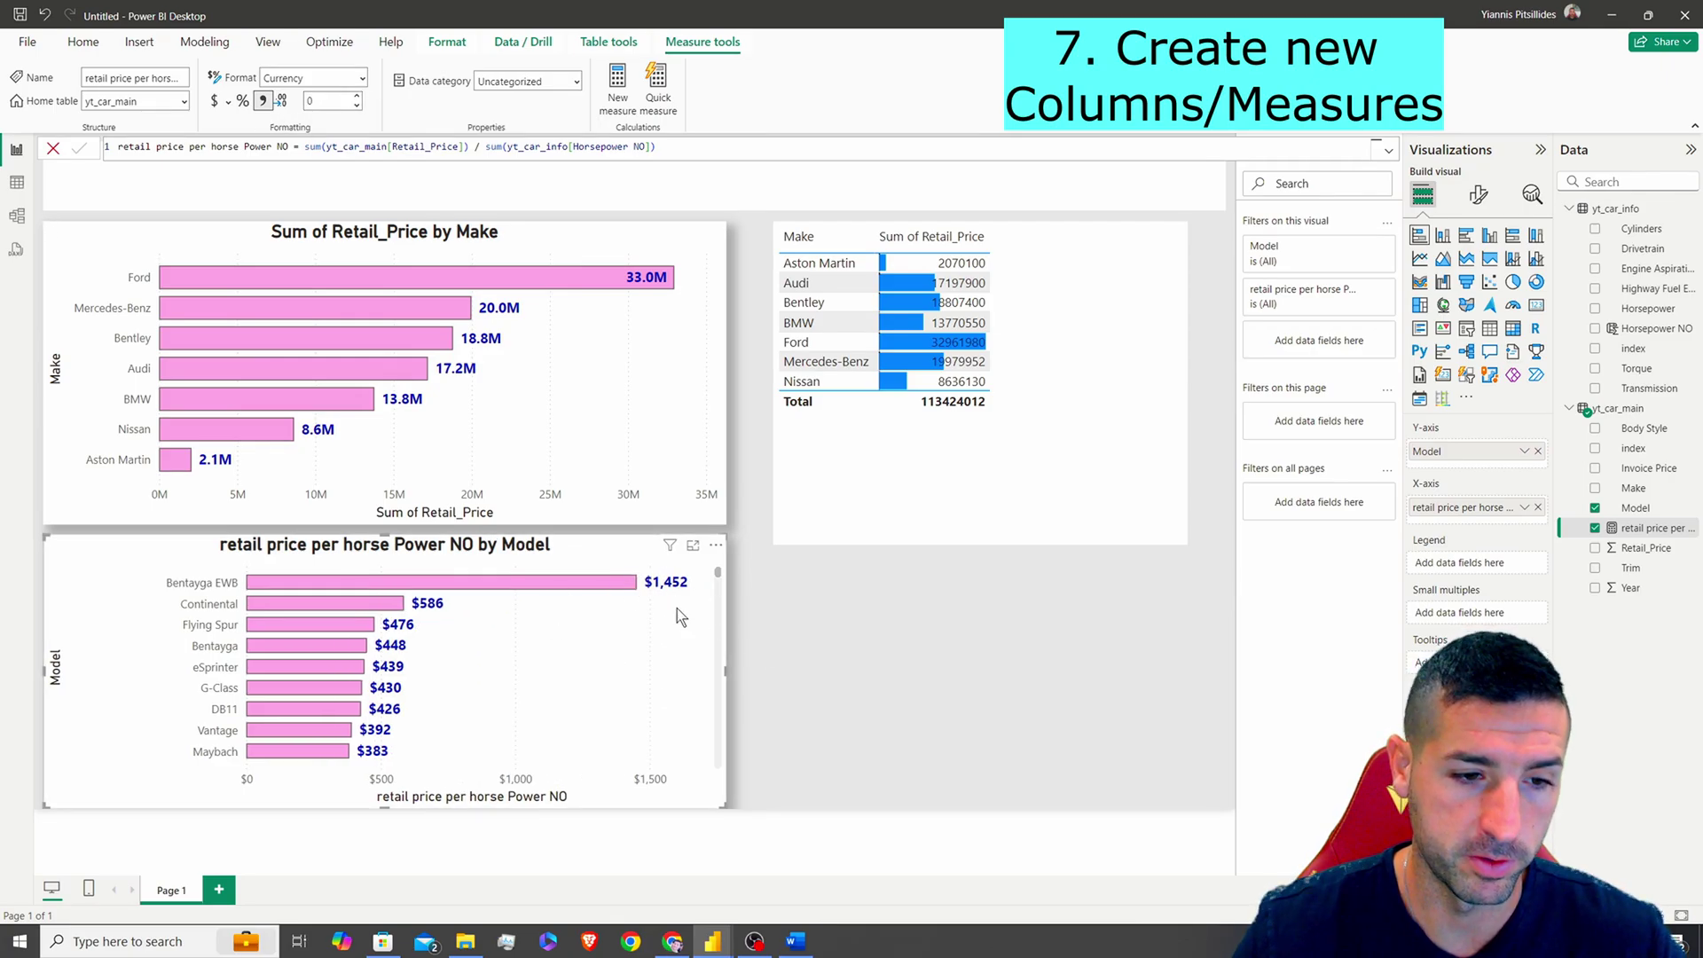
click(956, 657)
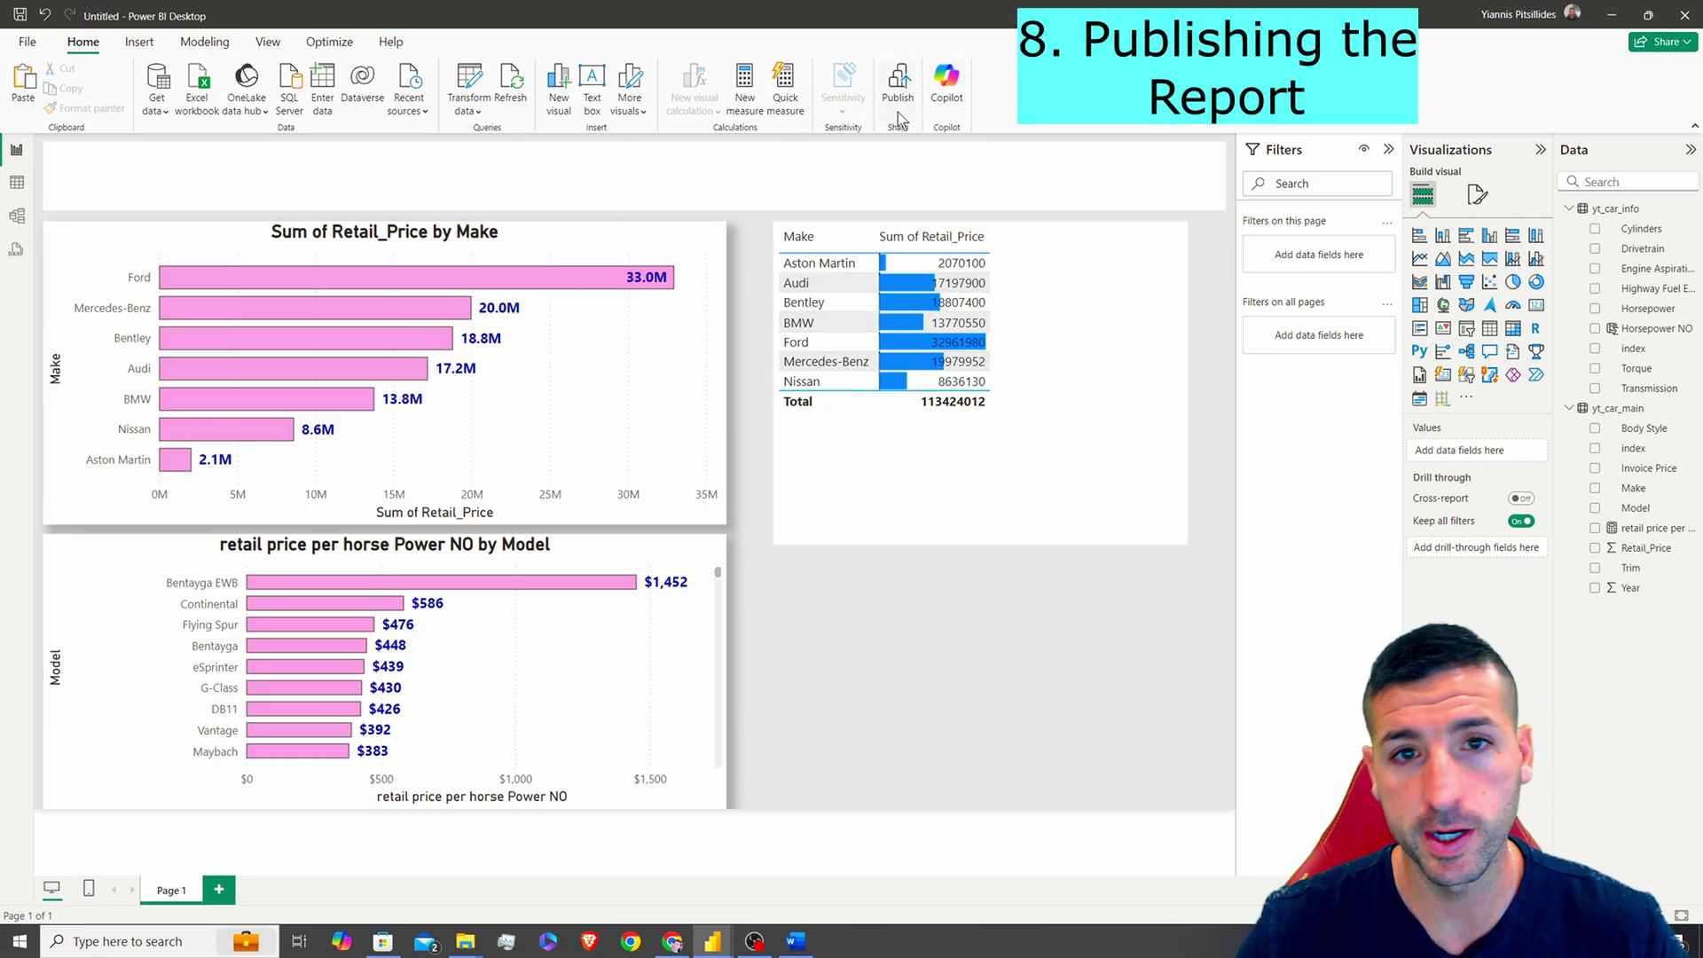
- Start saving the report as a local copy in the Desktop folder "2024 Youtube" > "28. 7 Things to know about Power BI"
click(898, 85)
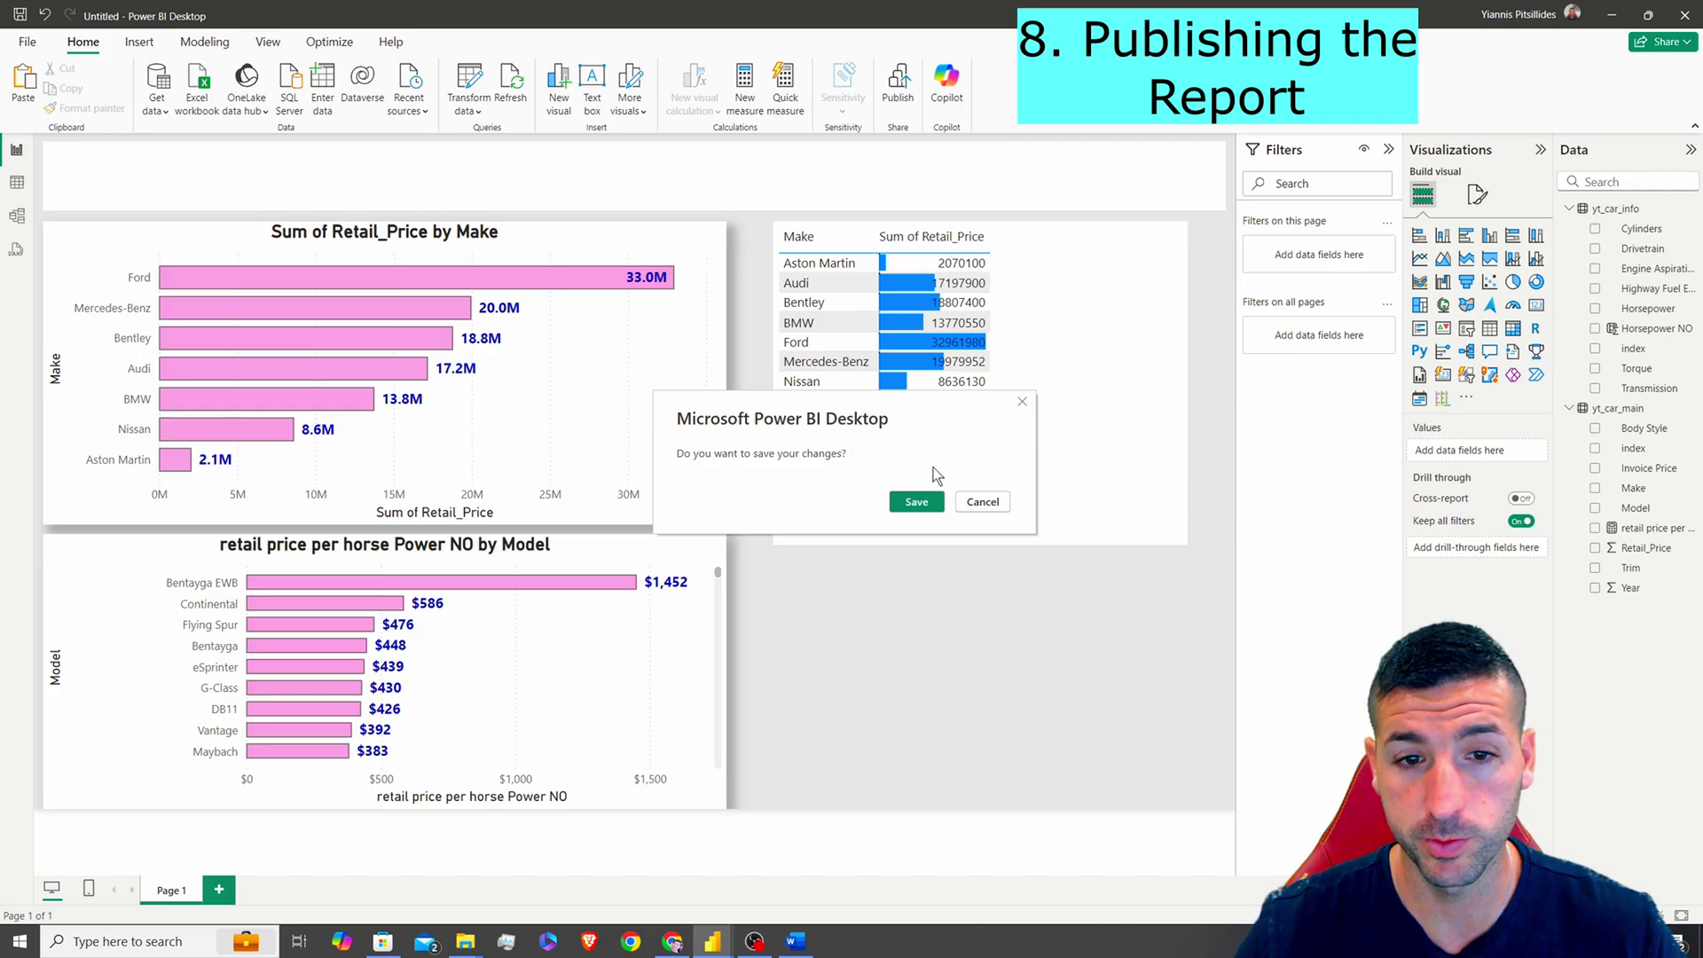
click(980, 502)
click(27, 45)
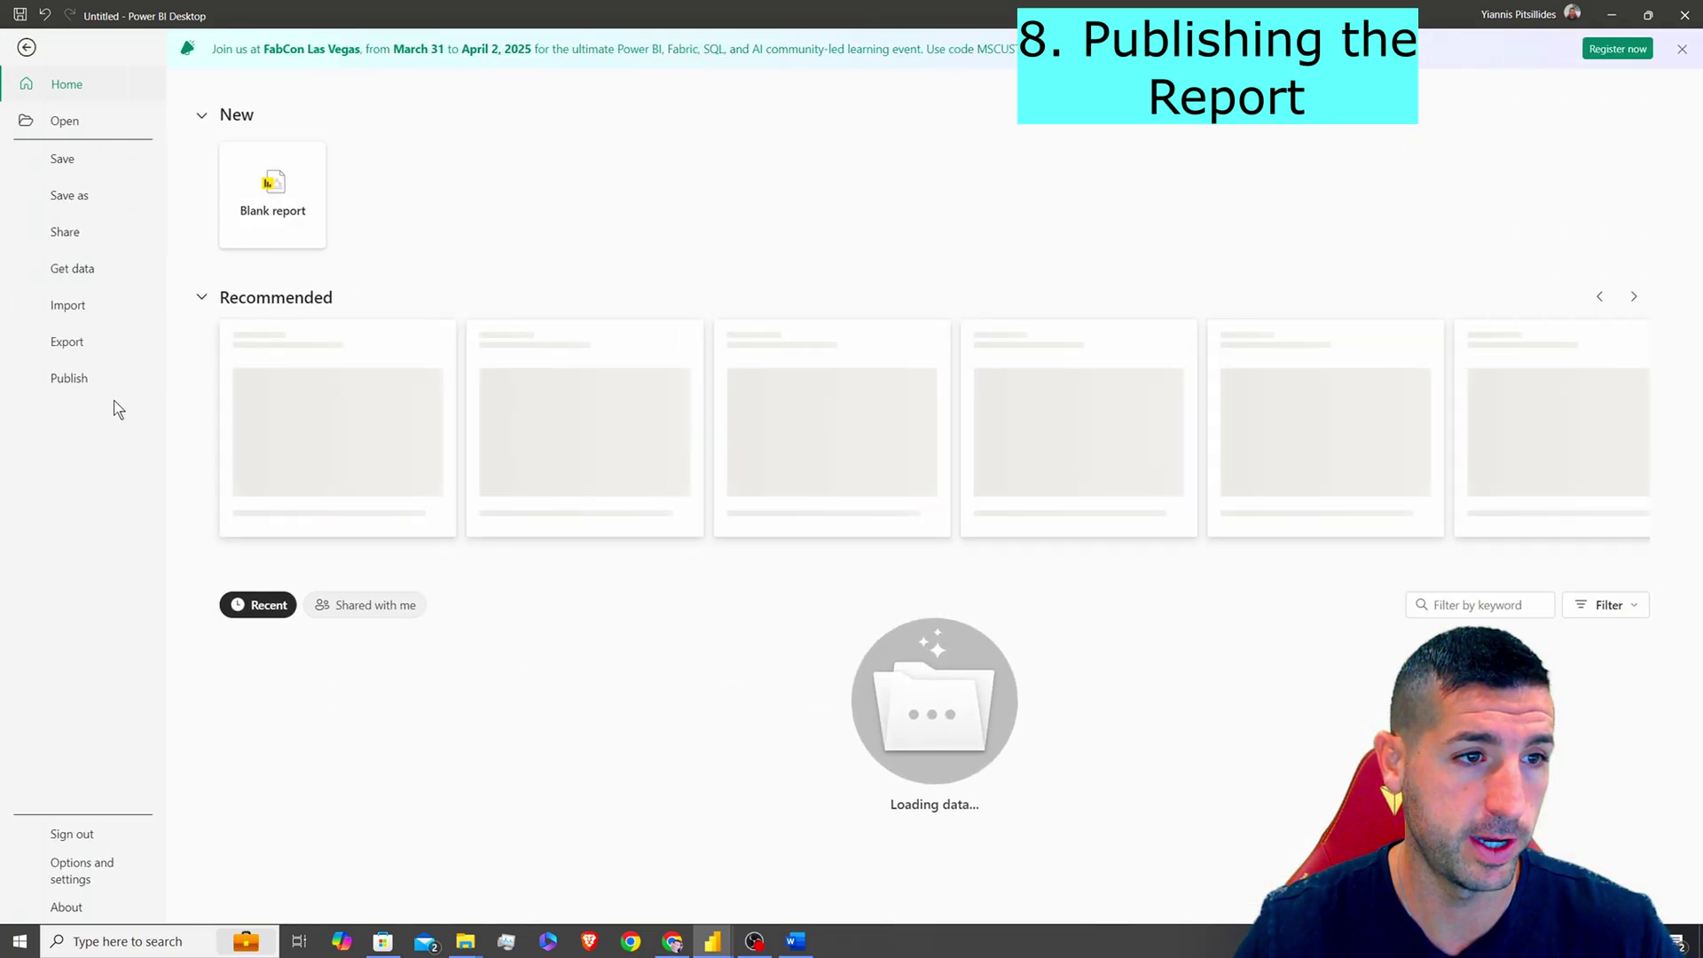
click(69, 195)
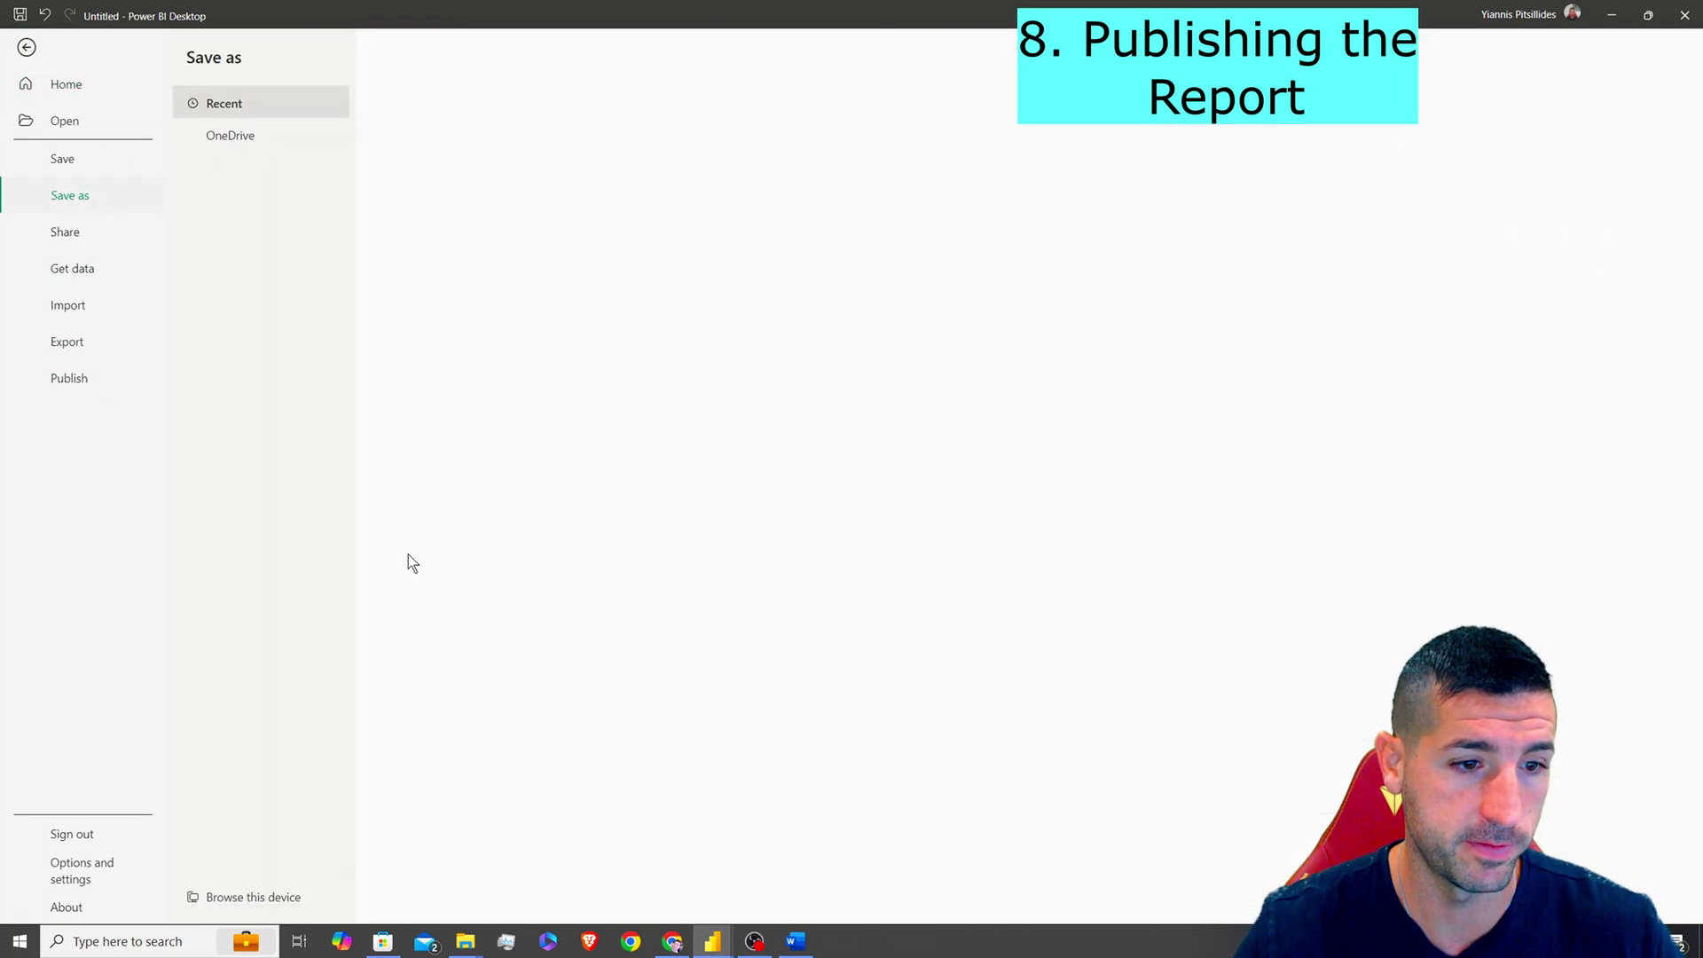
click(252, 896)
click(617, 181)
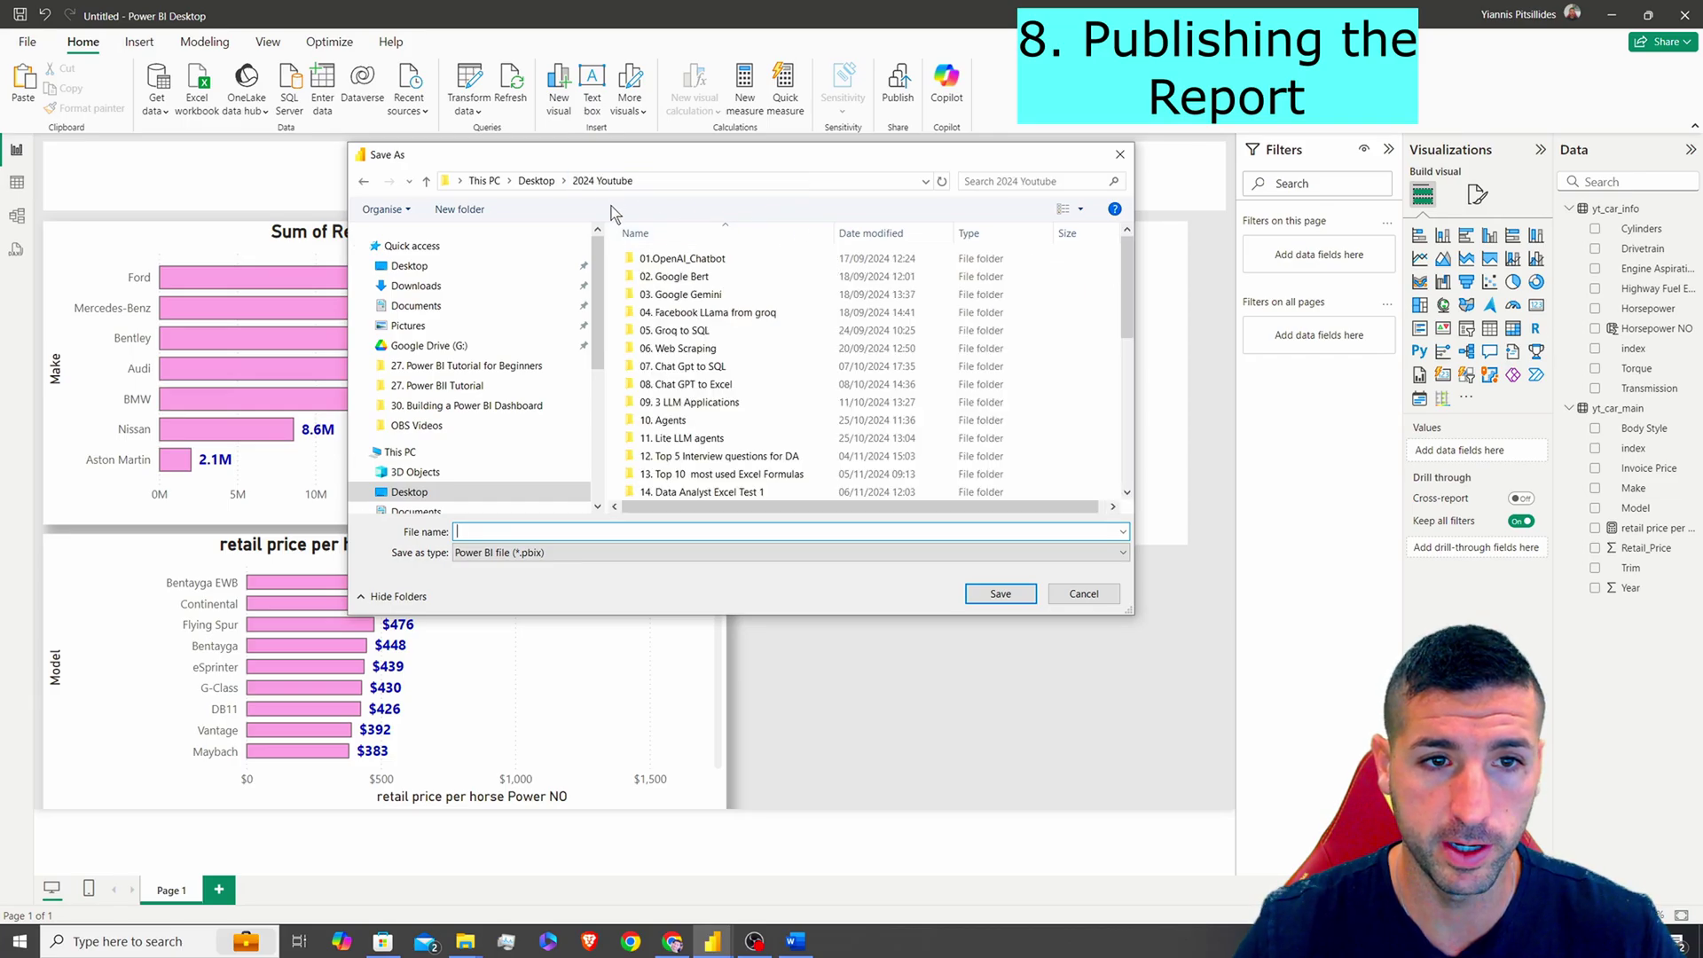
scroll(703, 394, down, 4)
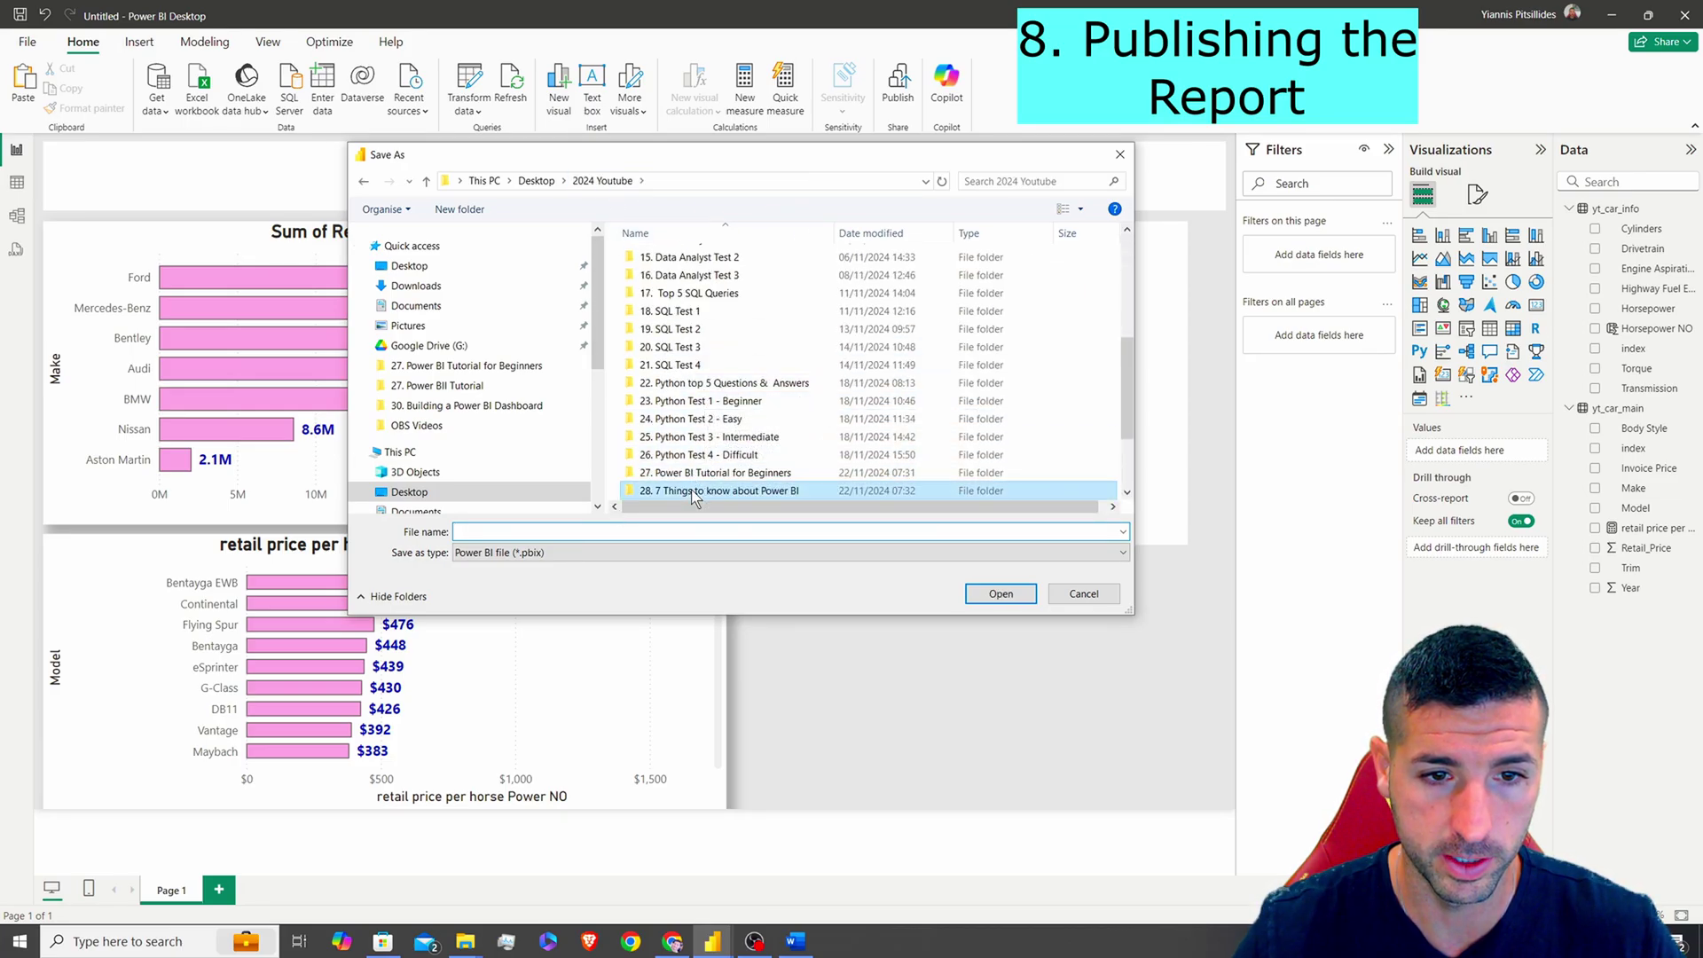
double_click(697, 491)
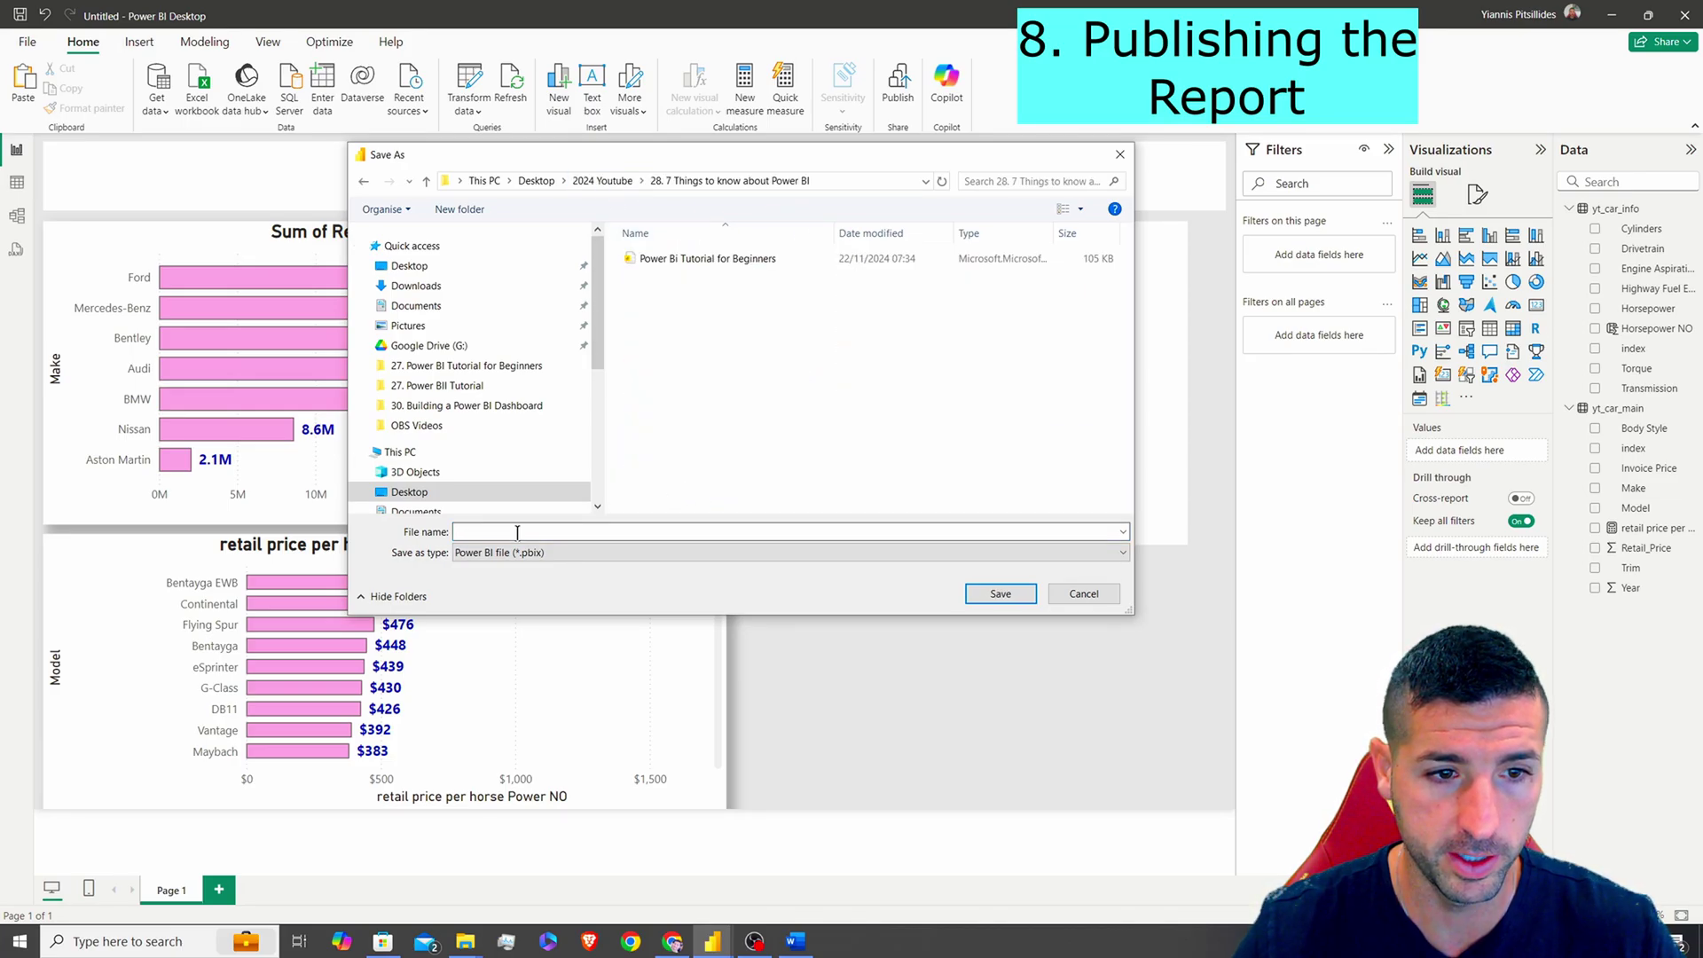
- Name the report file "Power Bi Tutorial for Beginners v3", based on the existing file's name, and save it
click(697, 261)
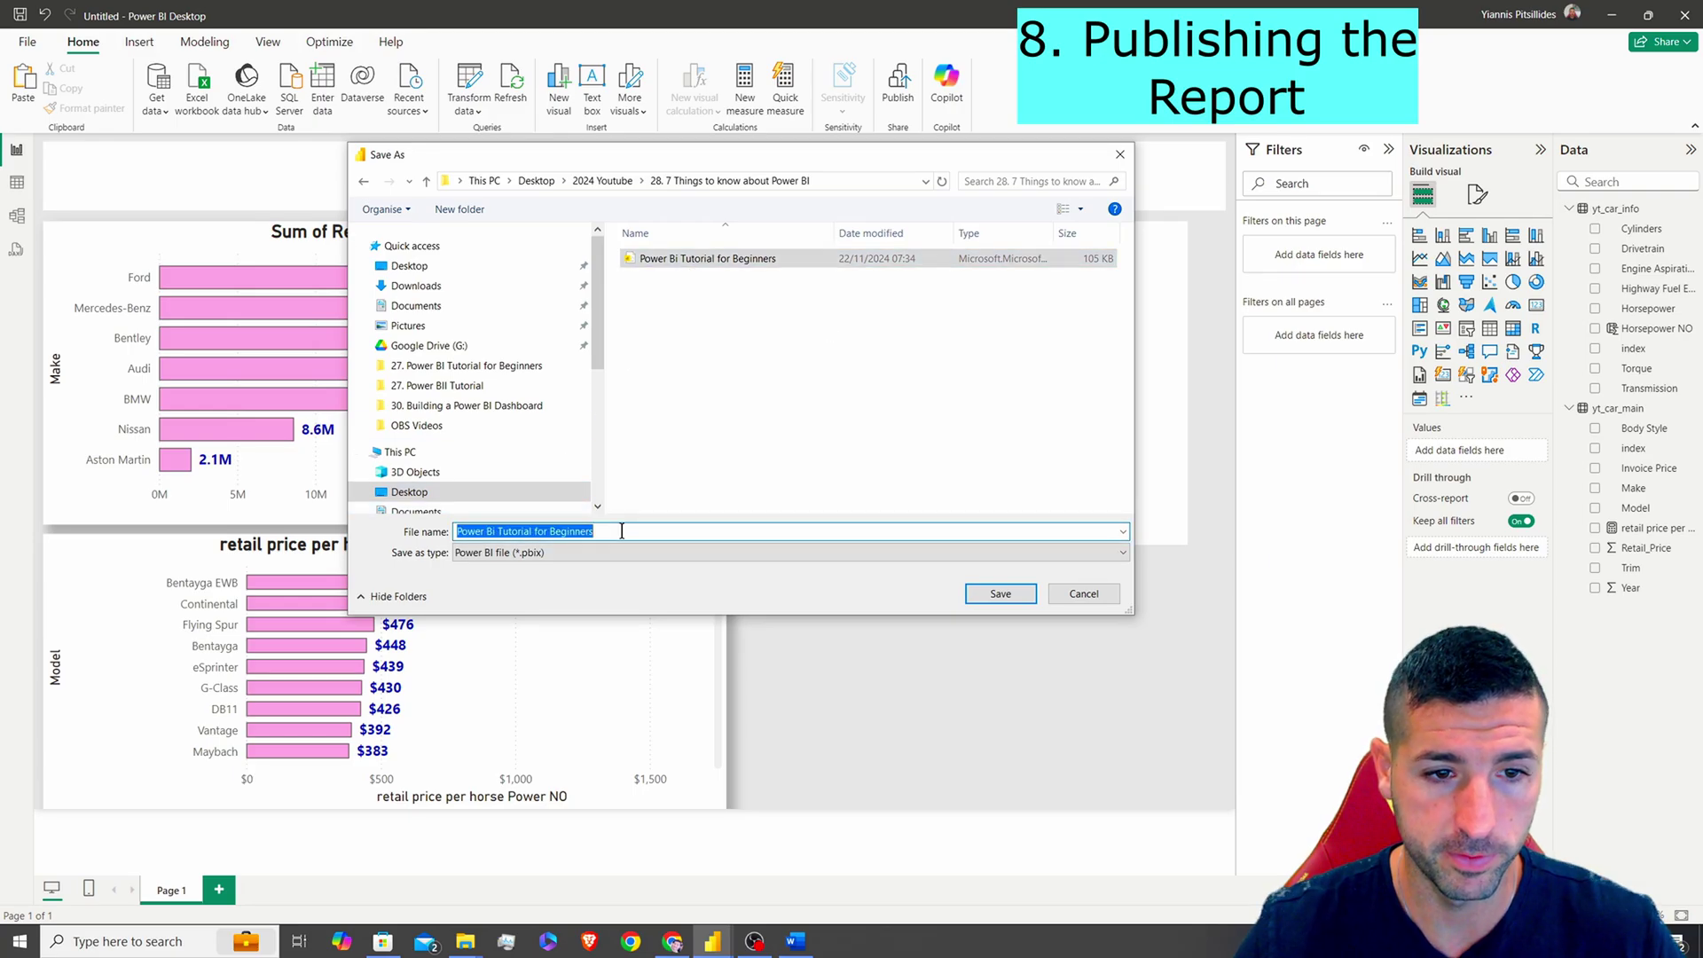
click(621, 531)
text(v)
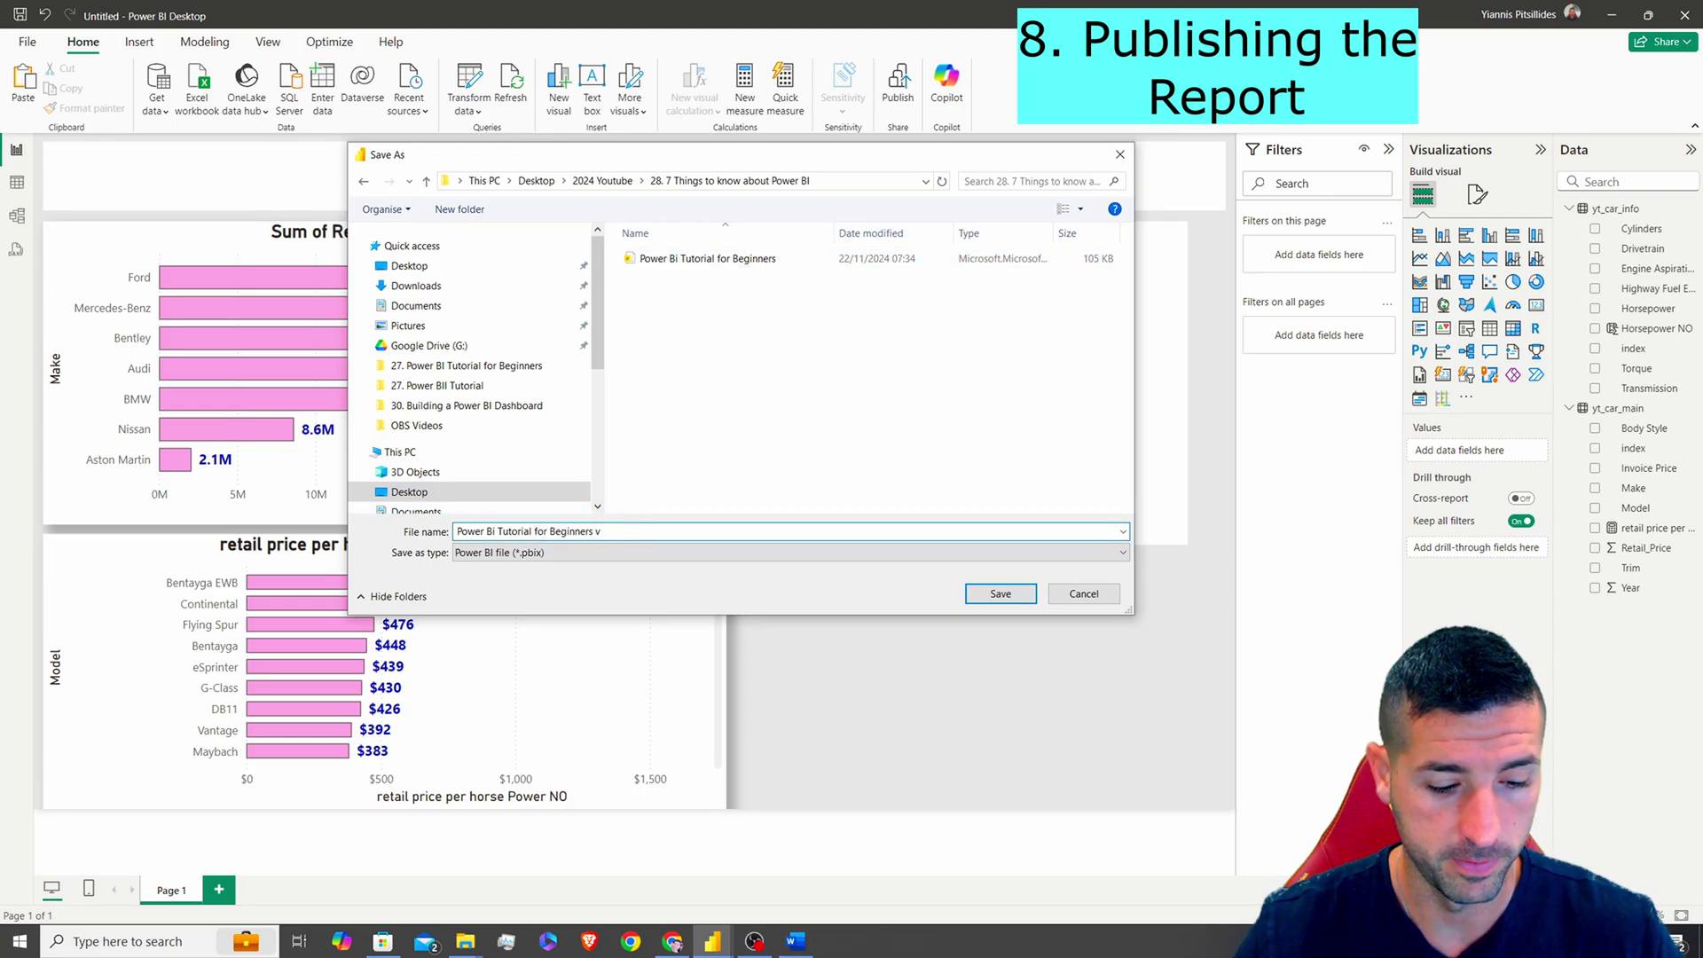
text(3)
click(1001, 594)
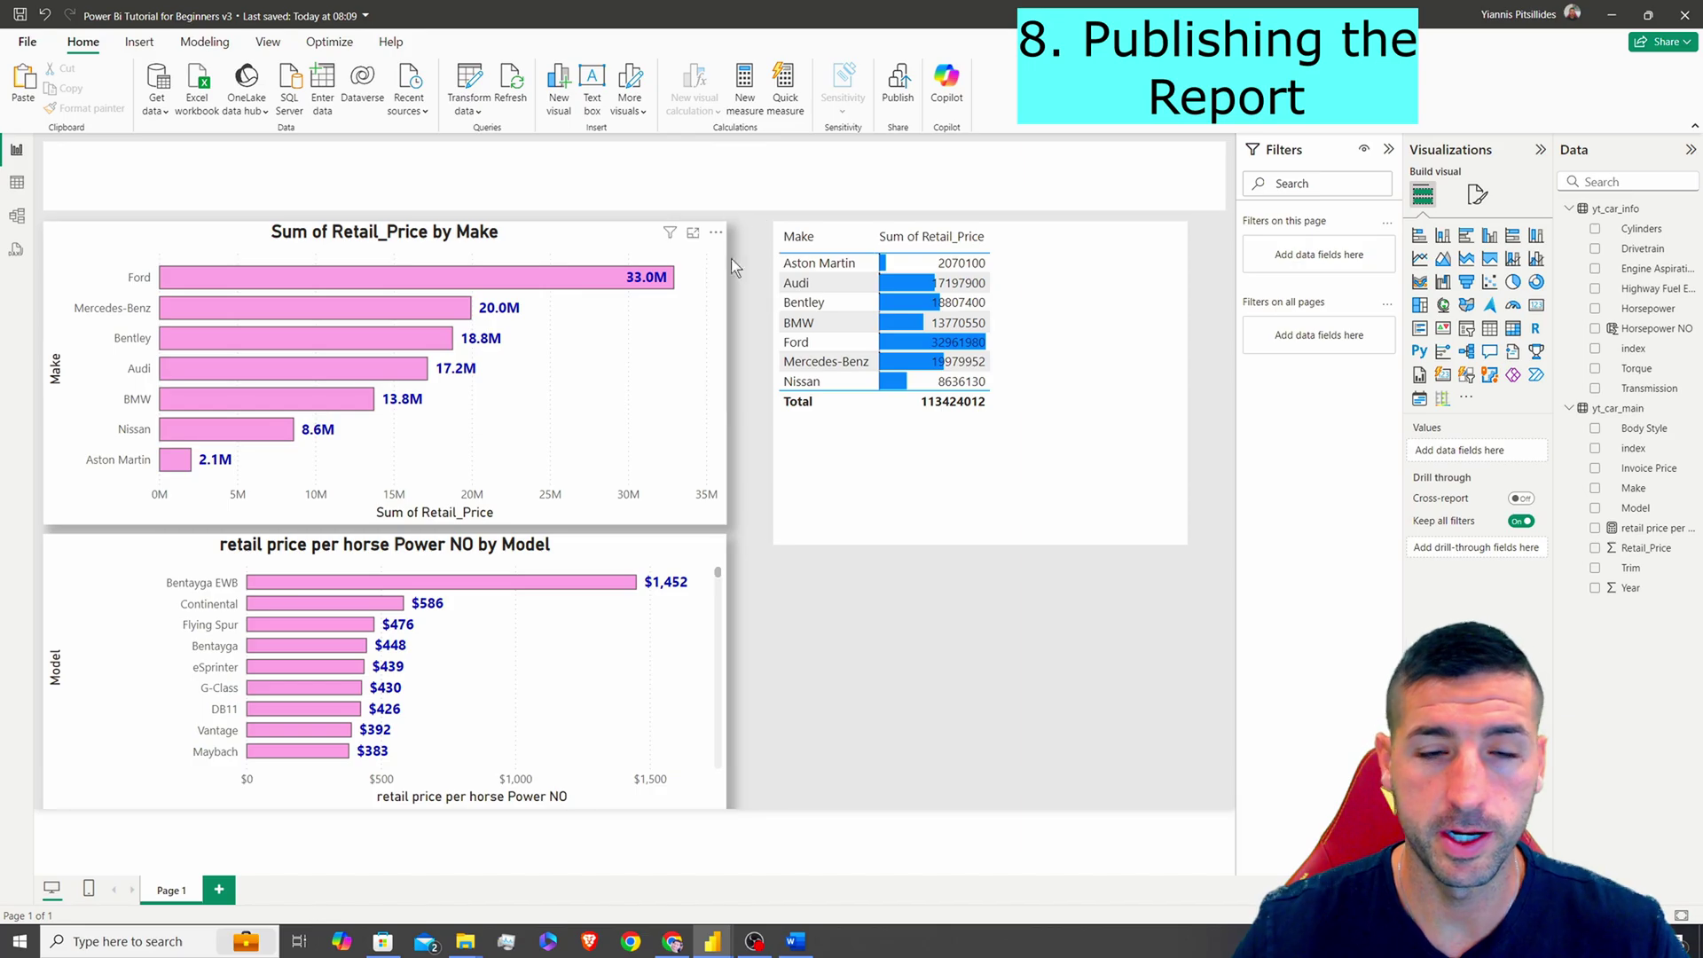
- Publish the saved report to the personal Test [dev] workspace, finding it by searching the destinations
click(898, 88)
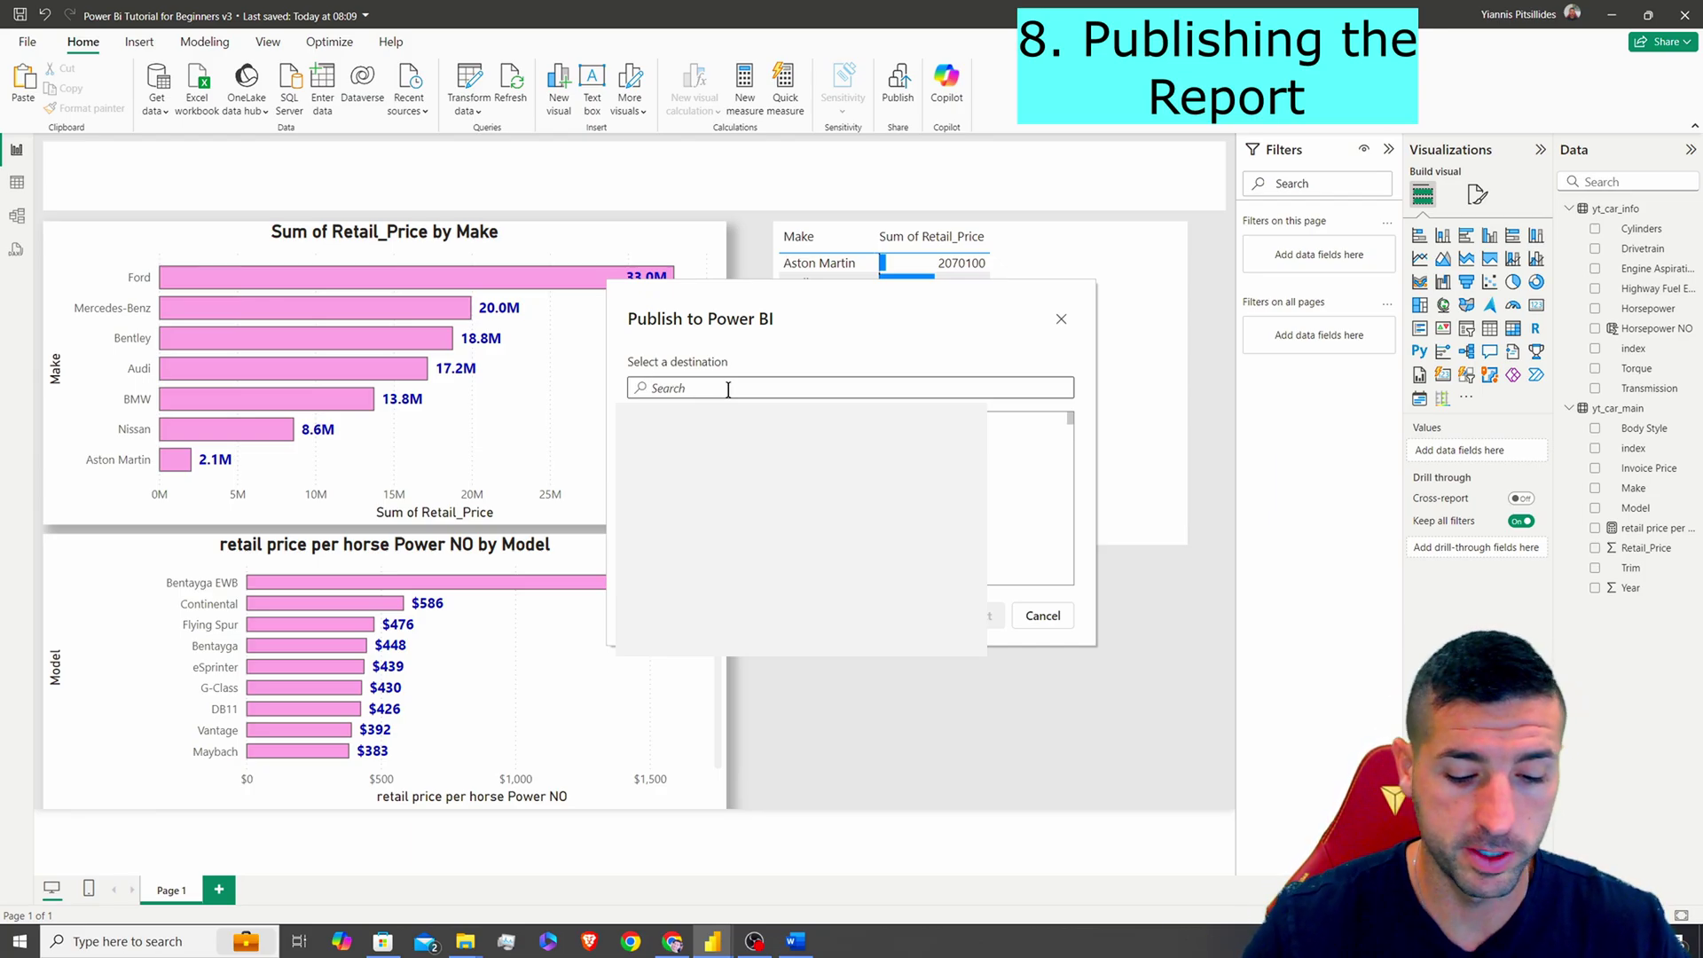
text(yia)
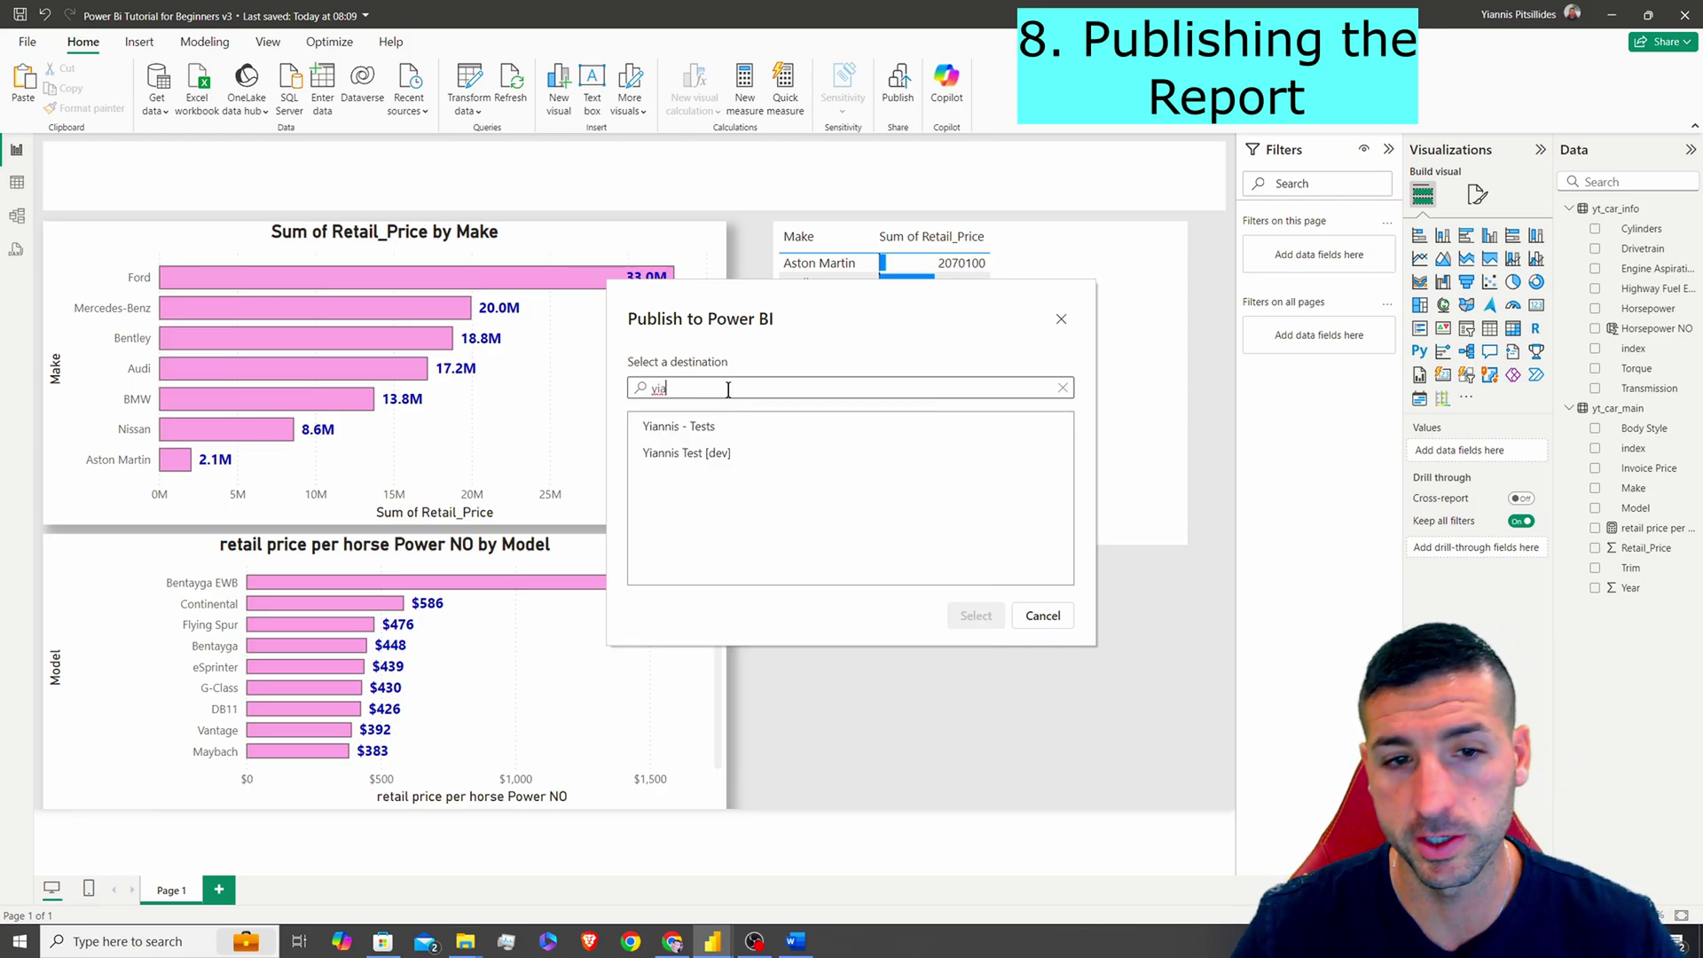
click(697, 455)
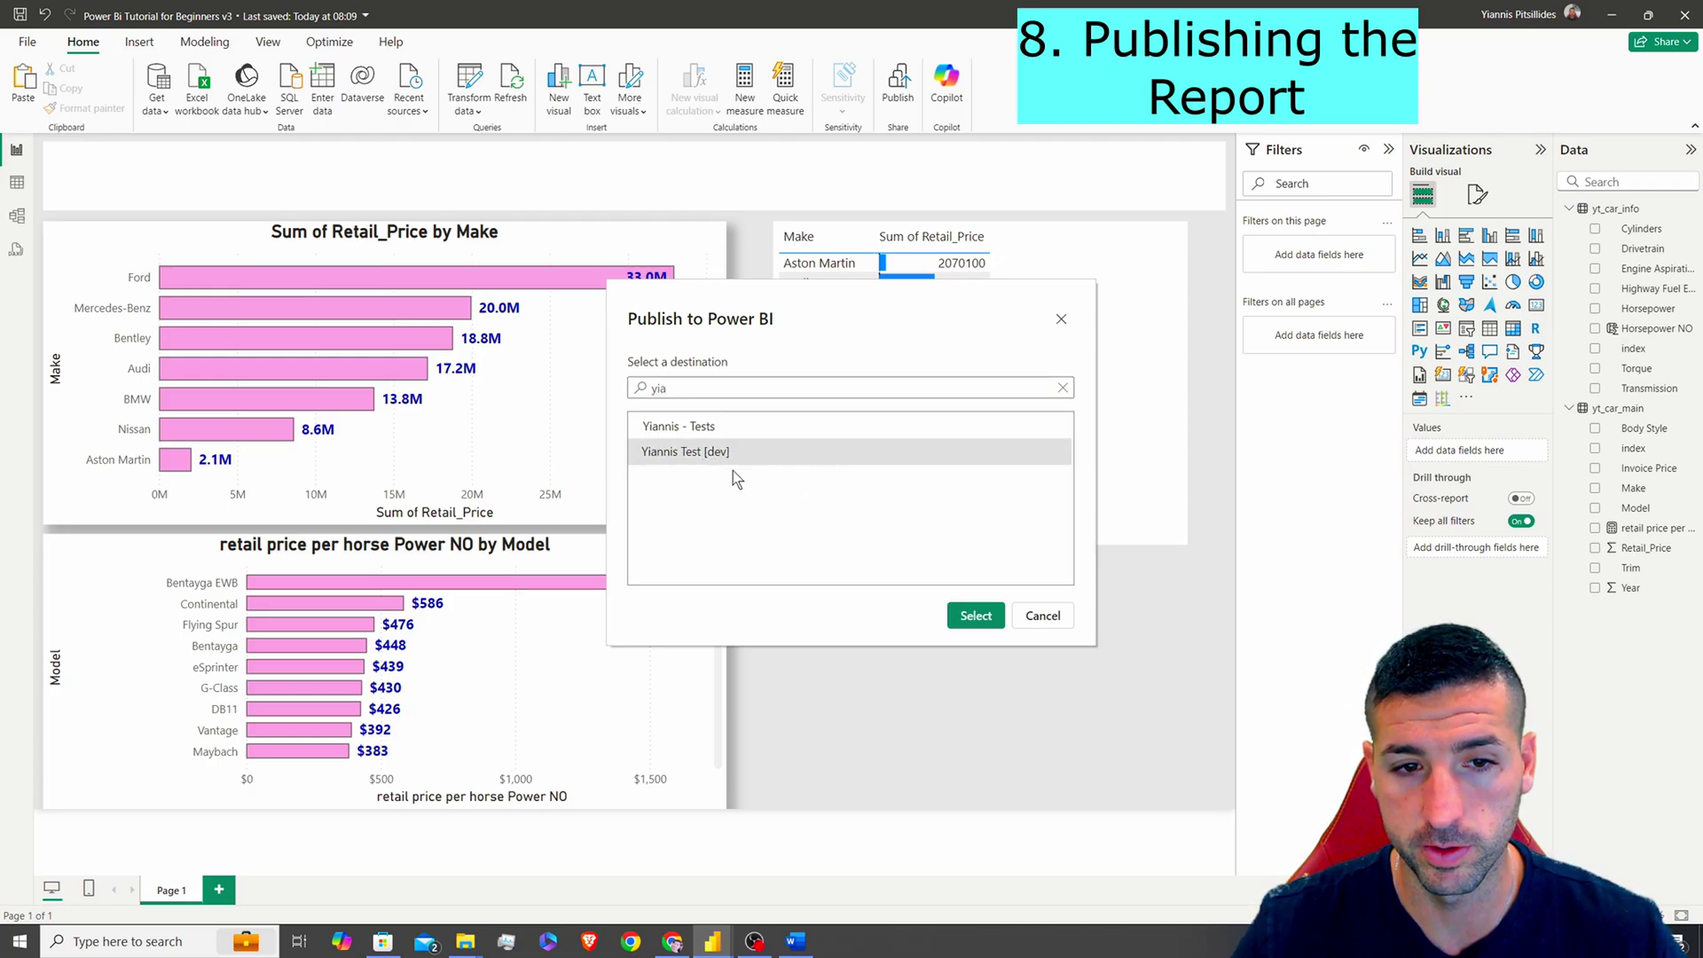
click(974, 616)
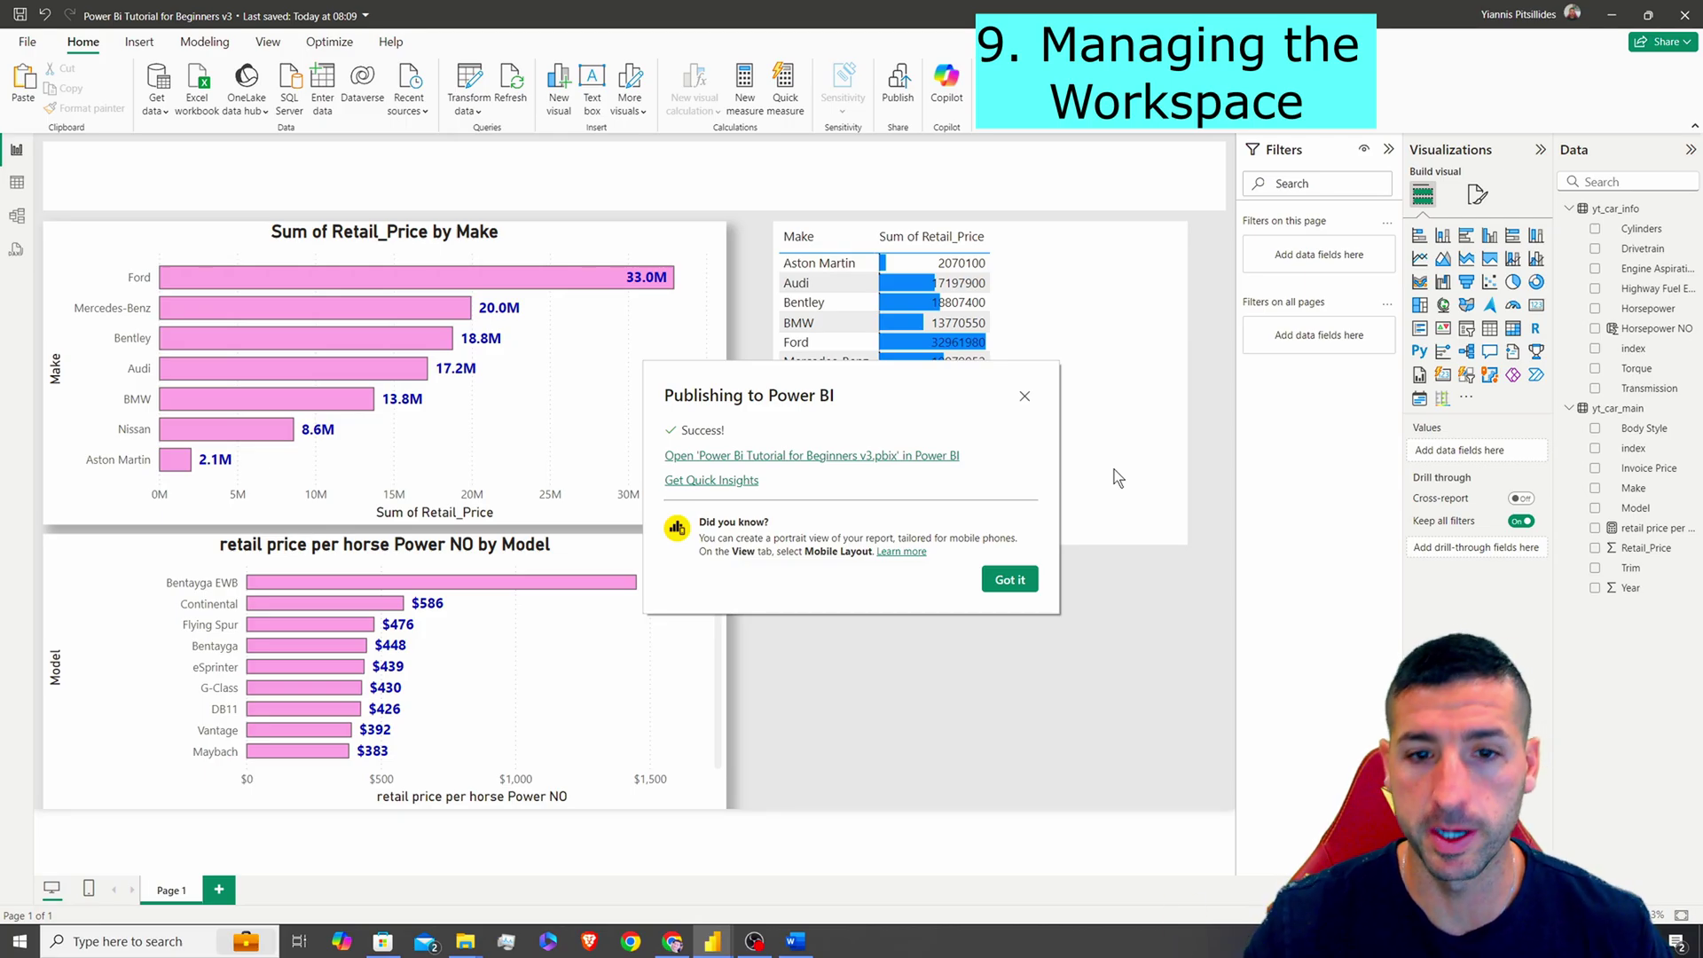
- Open the published v3 report in the Power BI service and go to the workspace that contains it
click(898, 457)
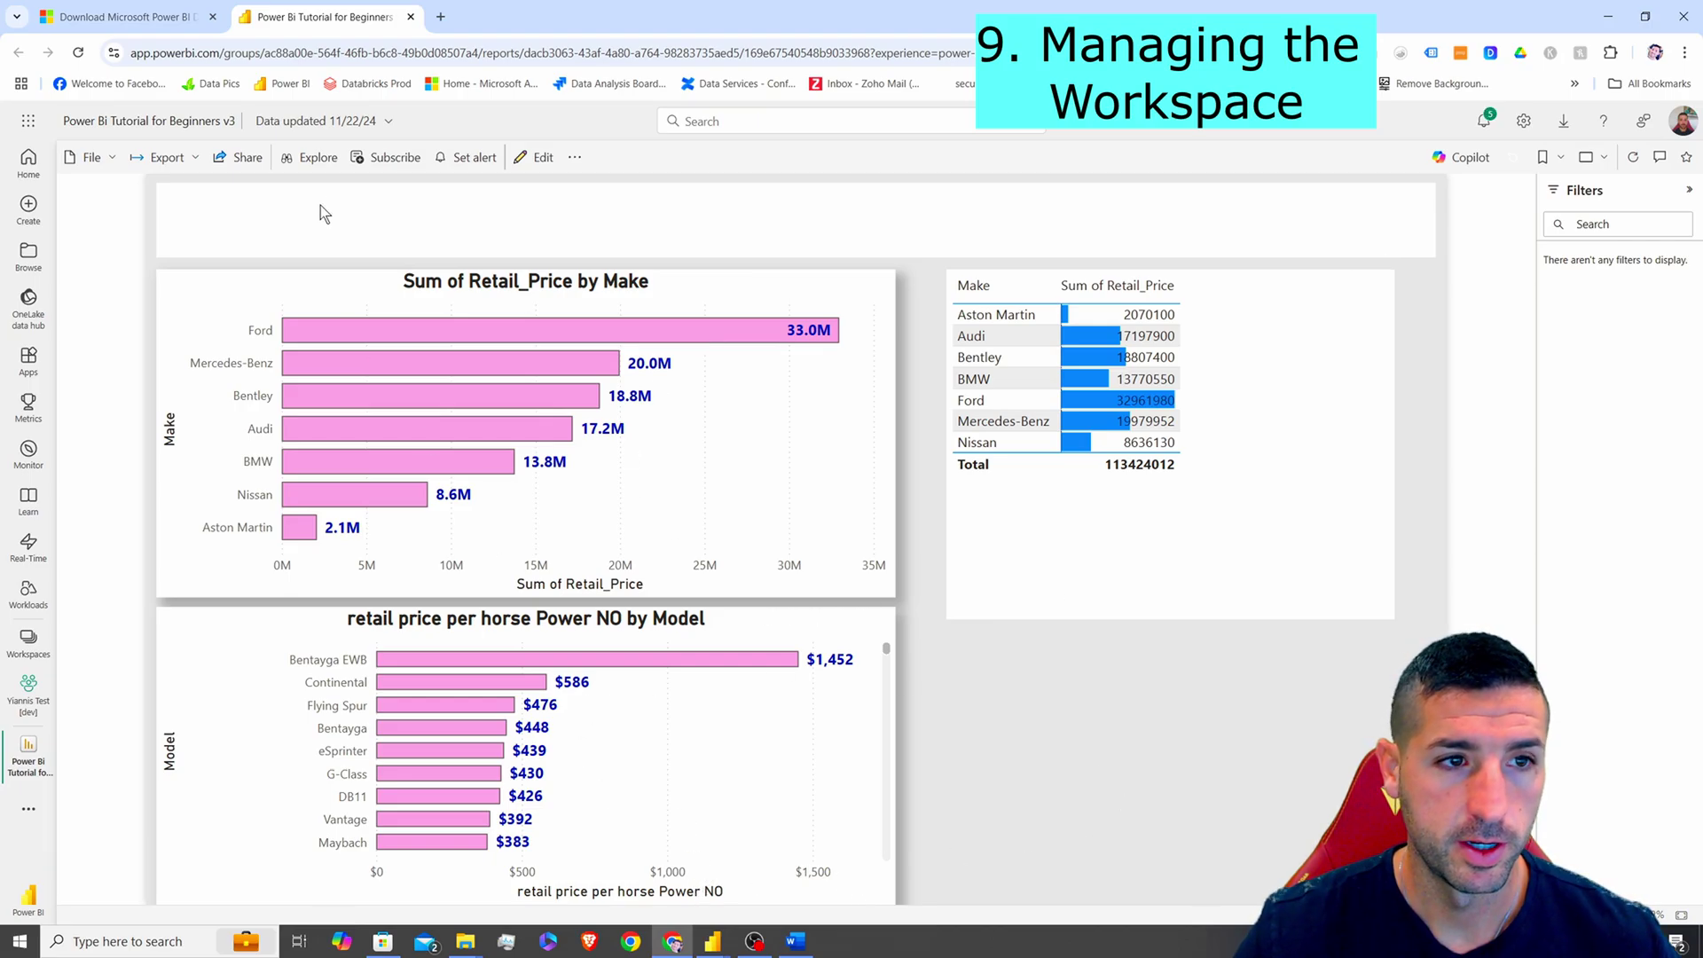
click(135, 122)
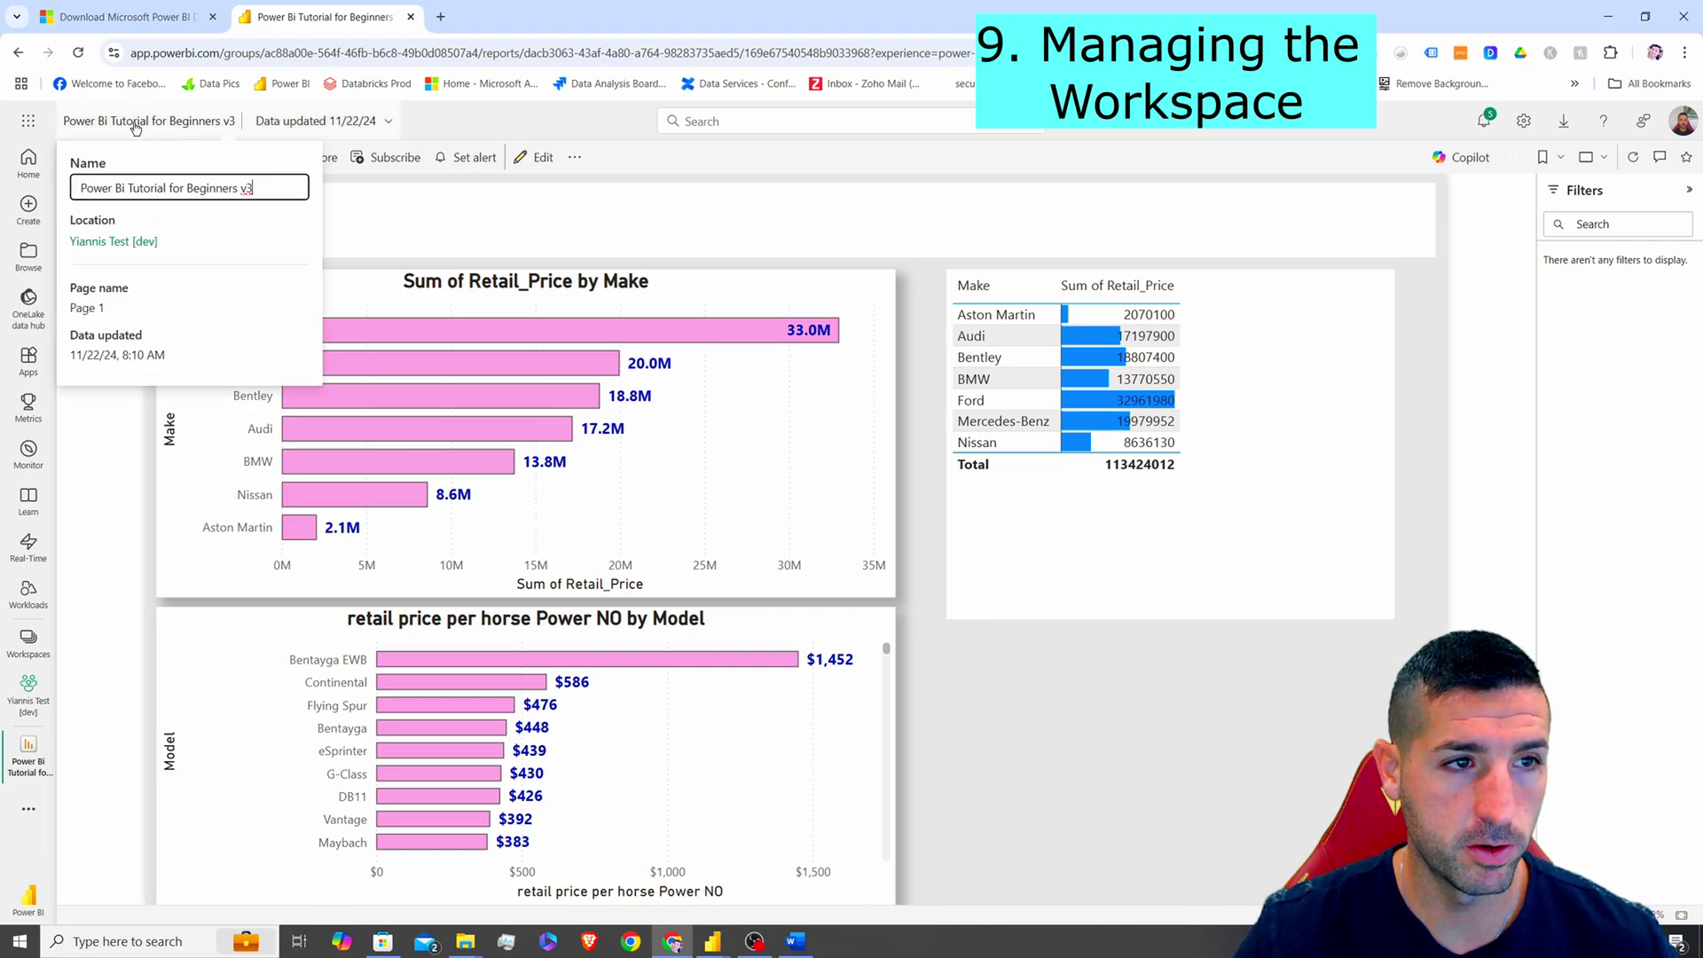
click(118, 242)
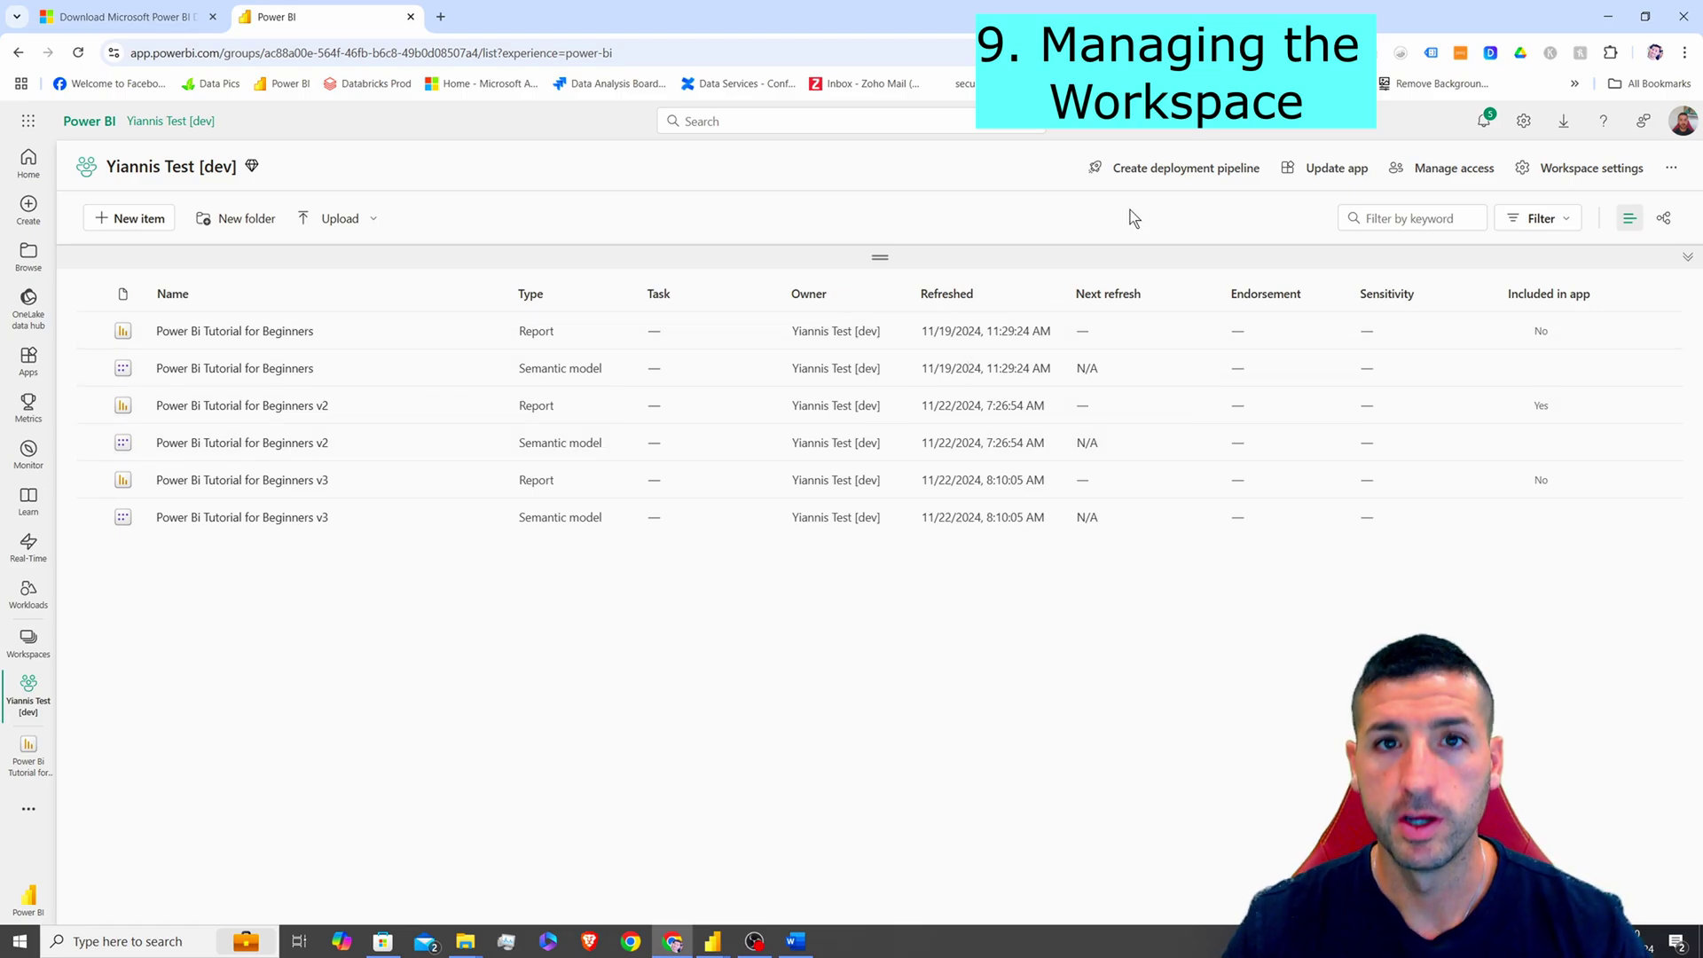
- Edit the workspace app's content, replacing the v2 report with Power Bi Tutorial for Beginners v3, and preview it
click(1331, 170)
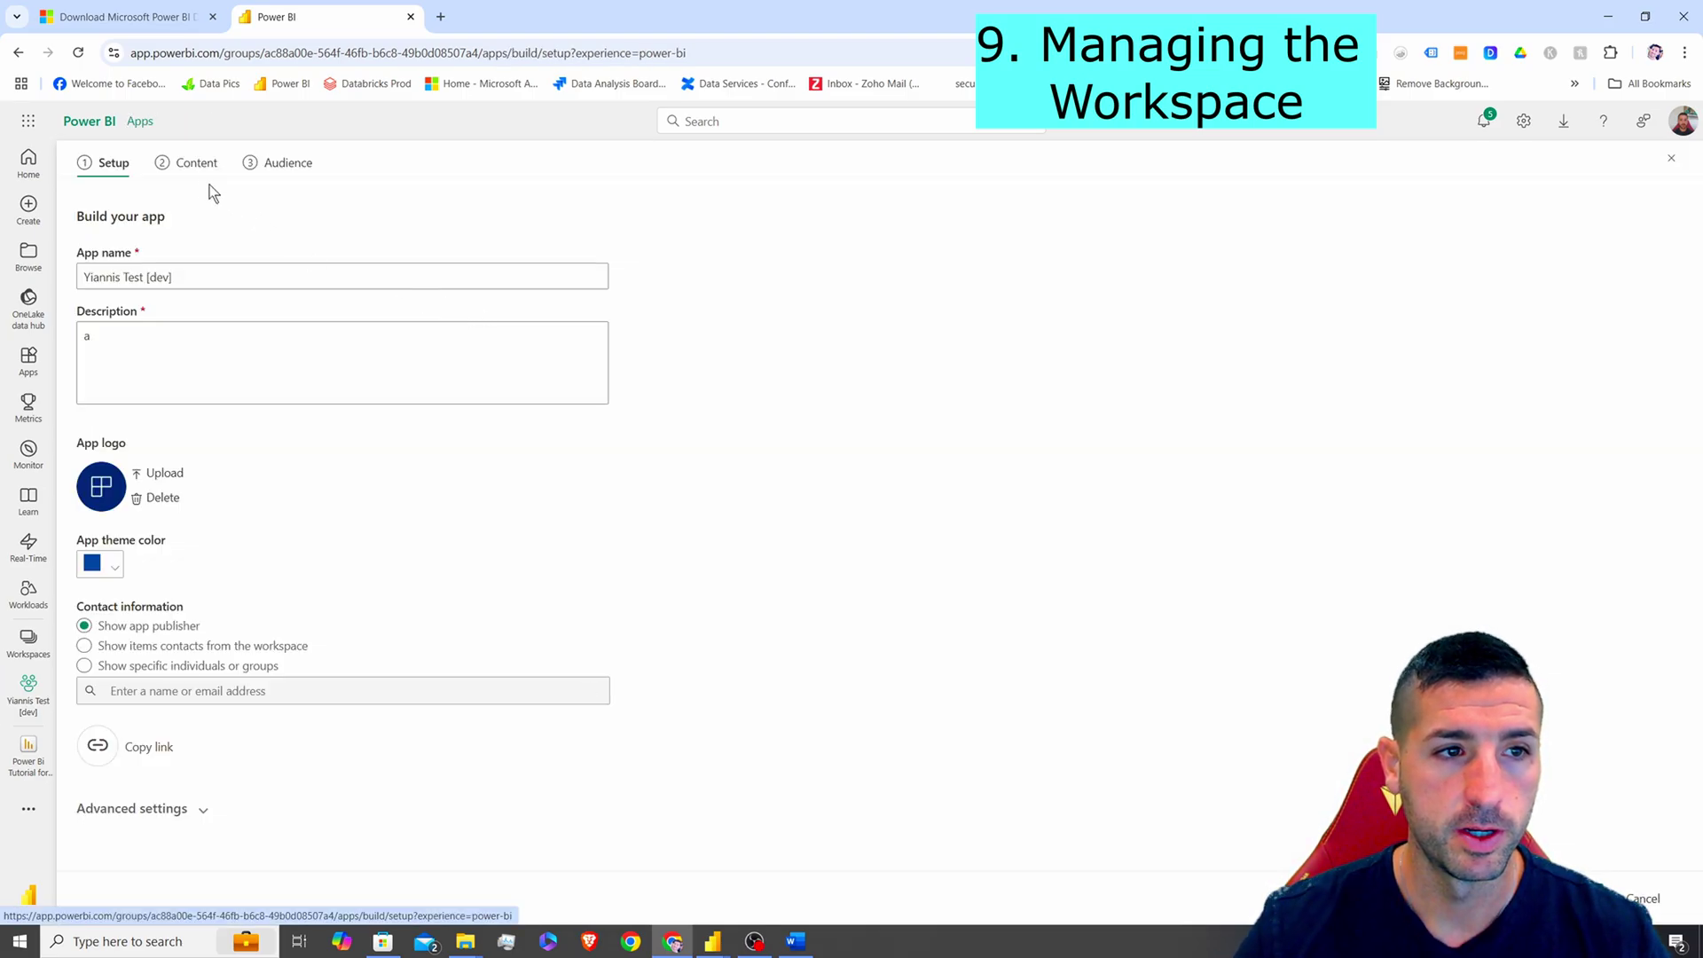
click(205, 175)
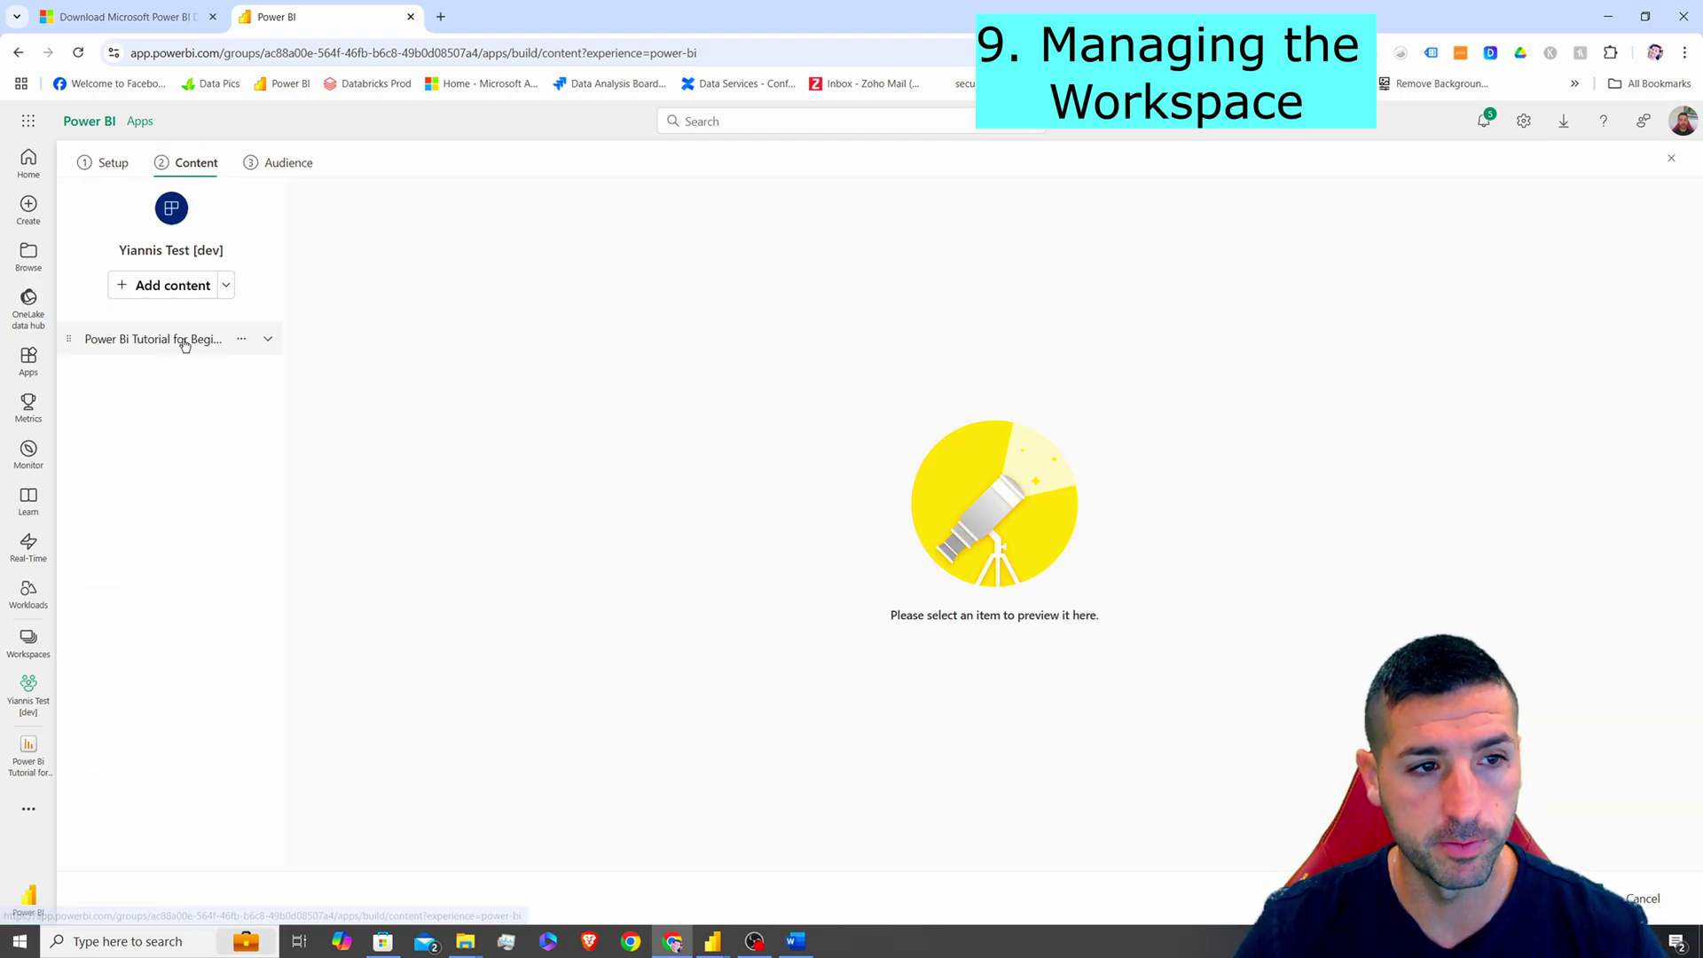
click(172, 286)
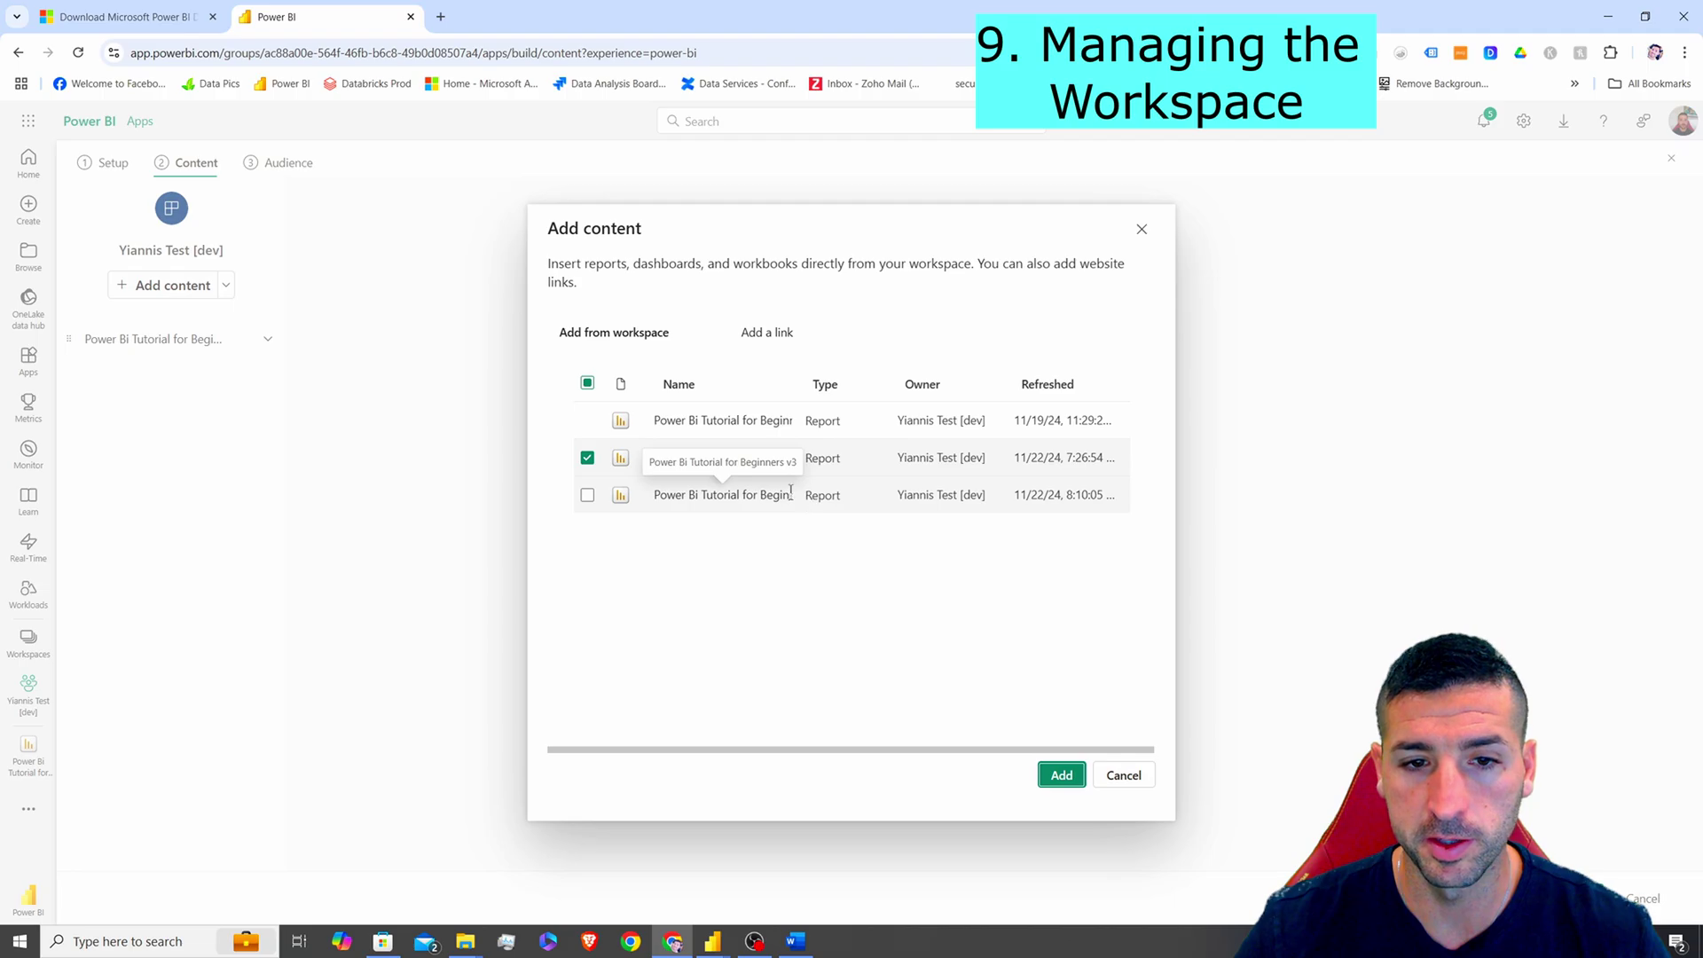
drag(791, 491, 592, 504)
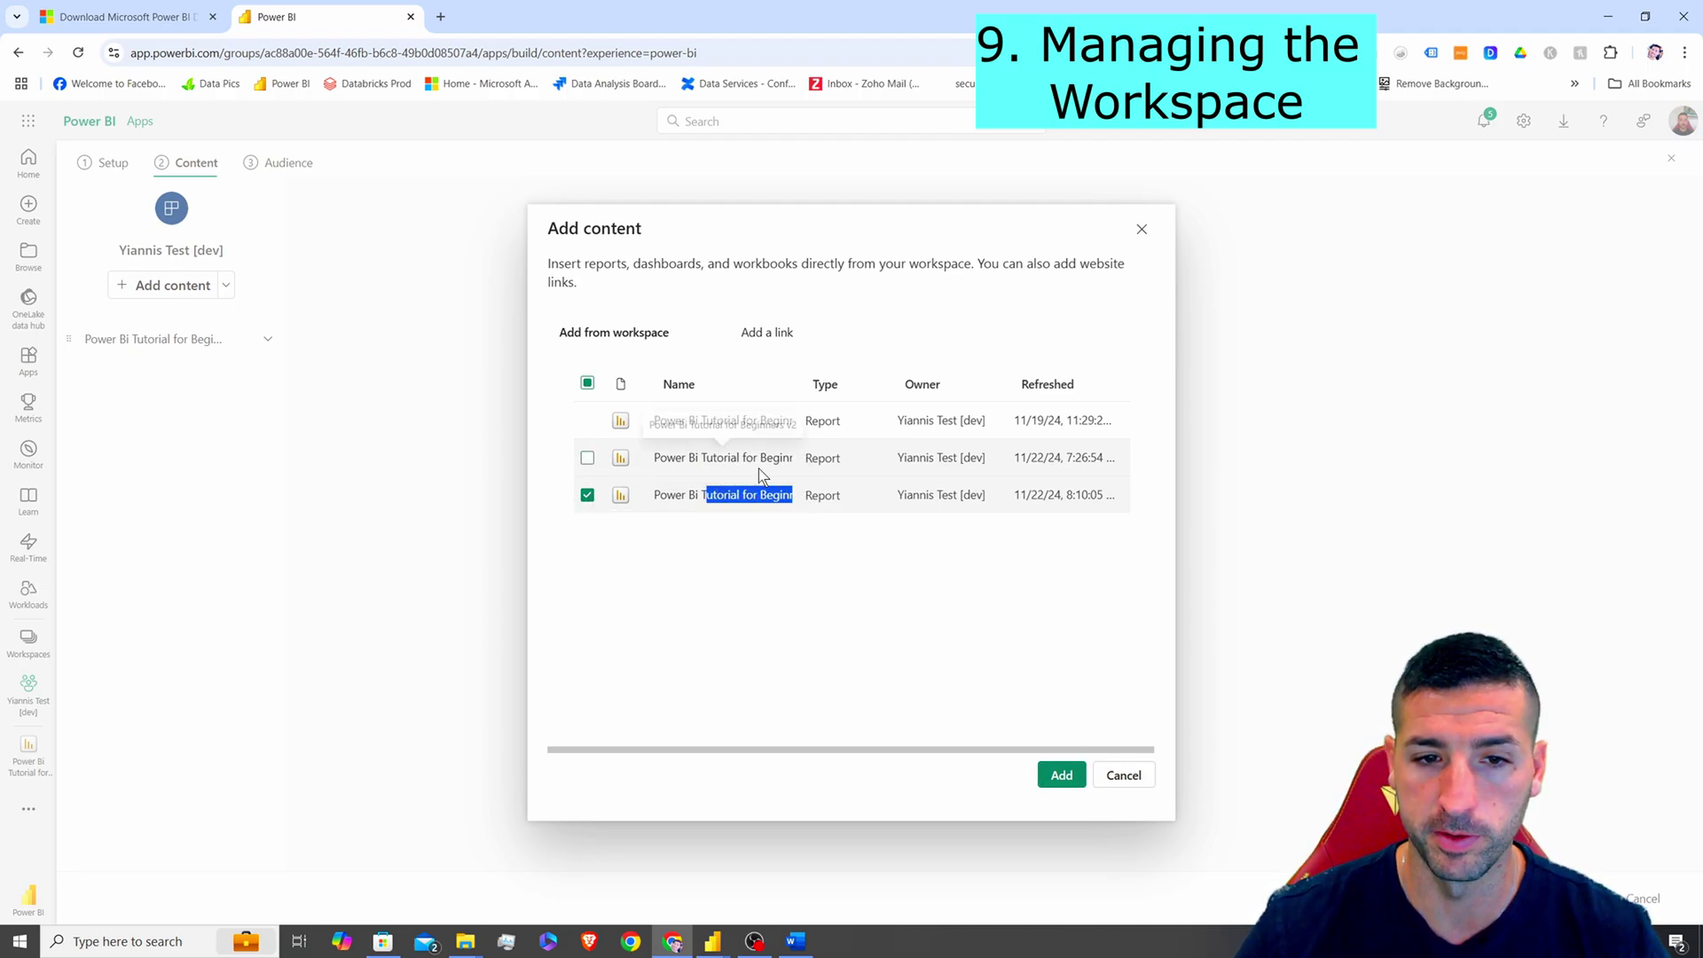
click(1071, 781)
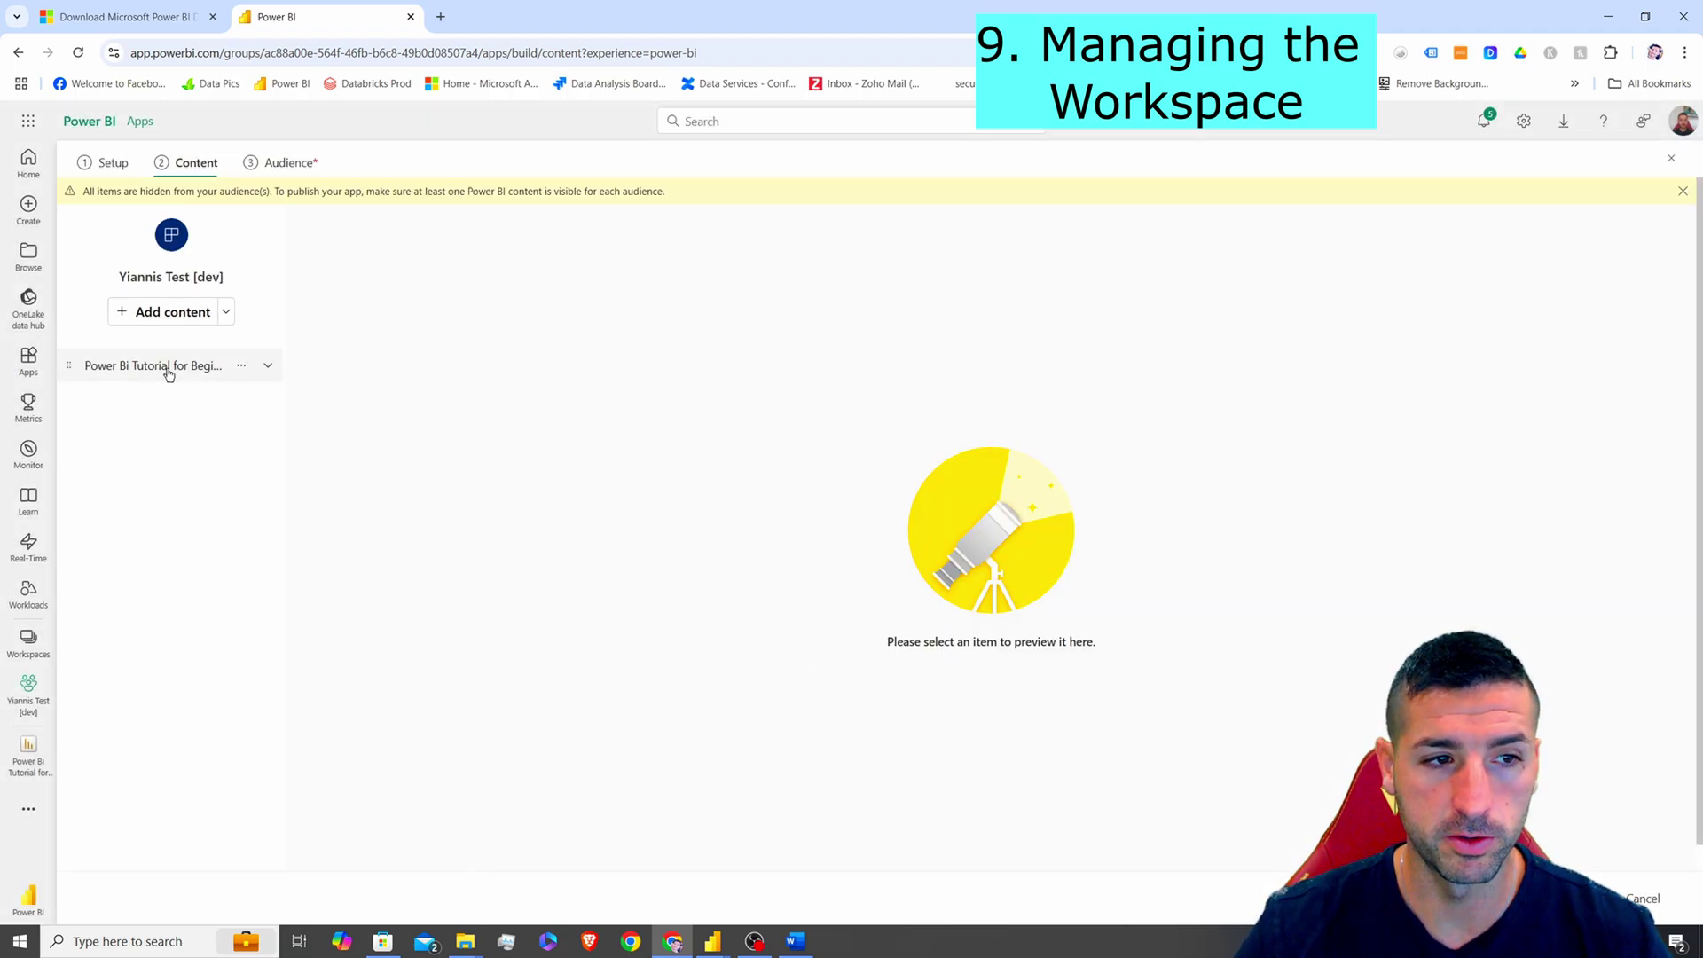
click(168, 373)
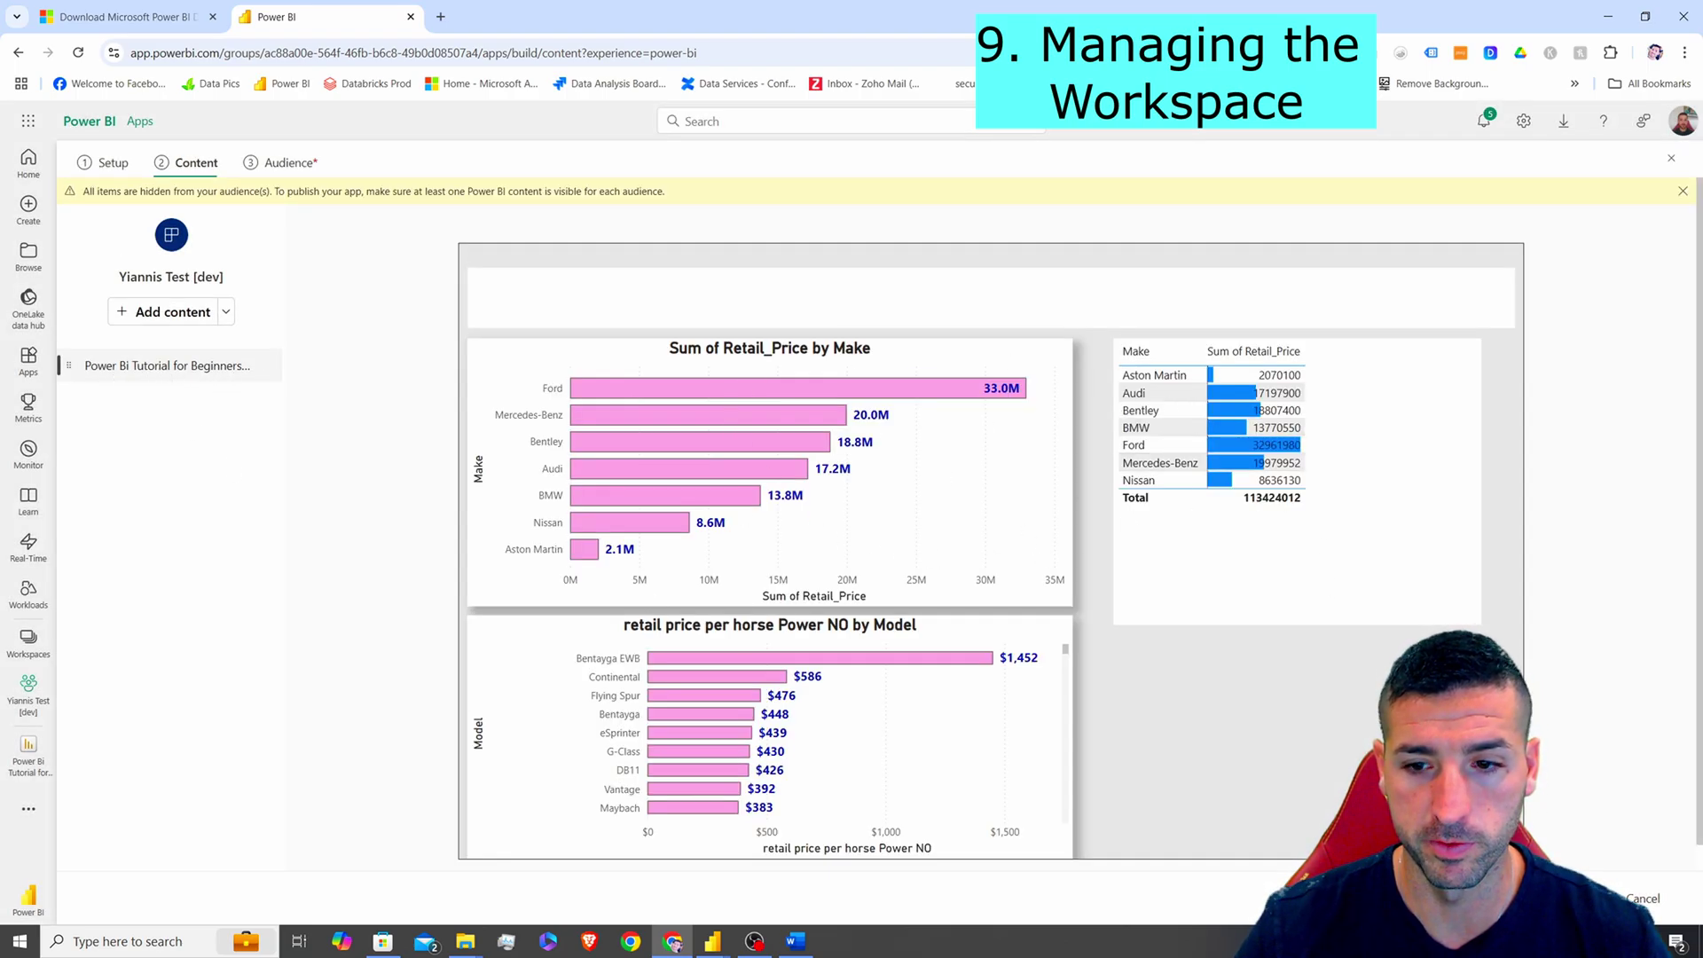
- Make the v3 report visible to the app's audience, keeping access granted to specific users or groups
click(285, 163)
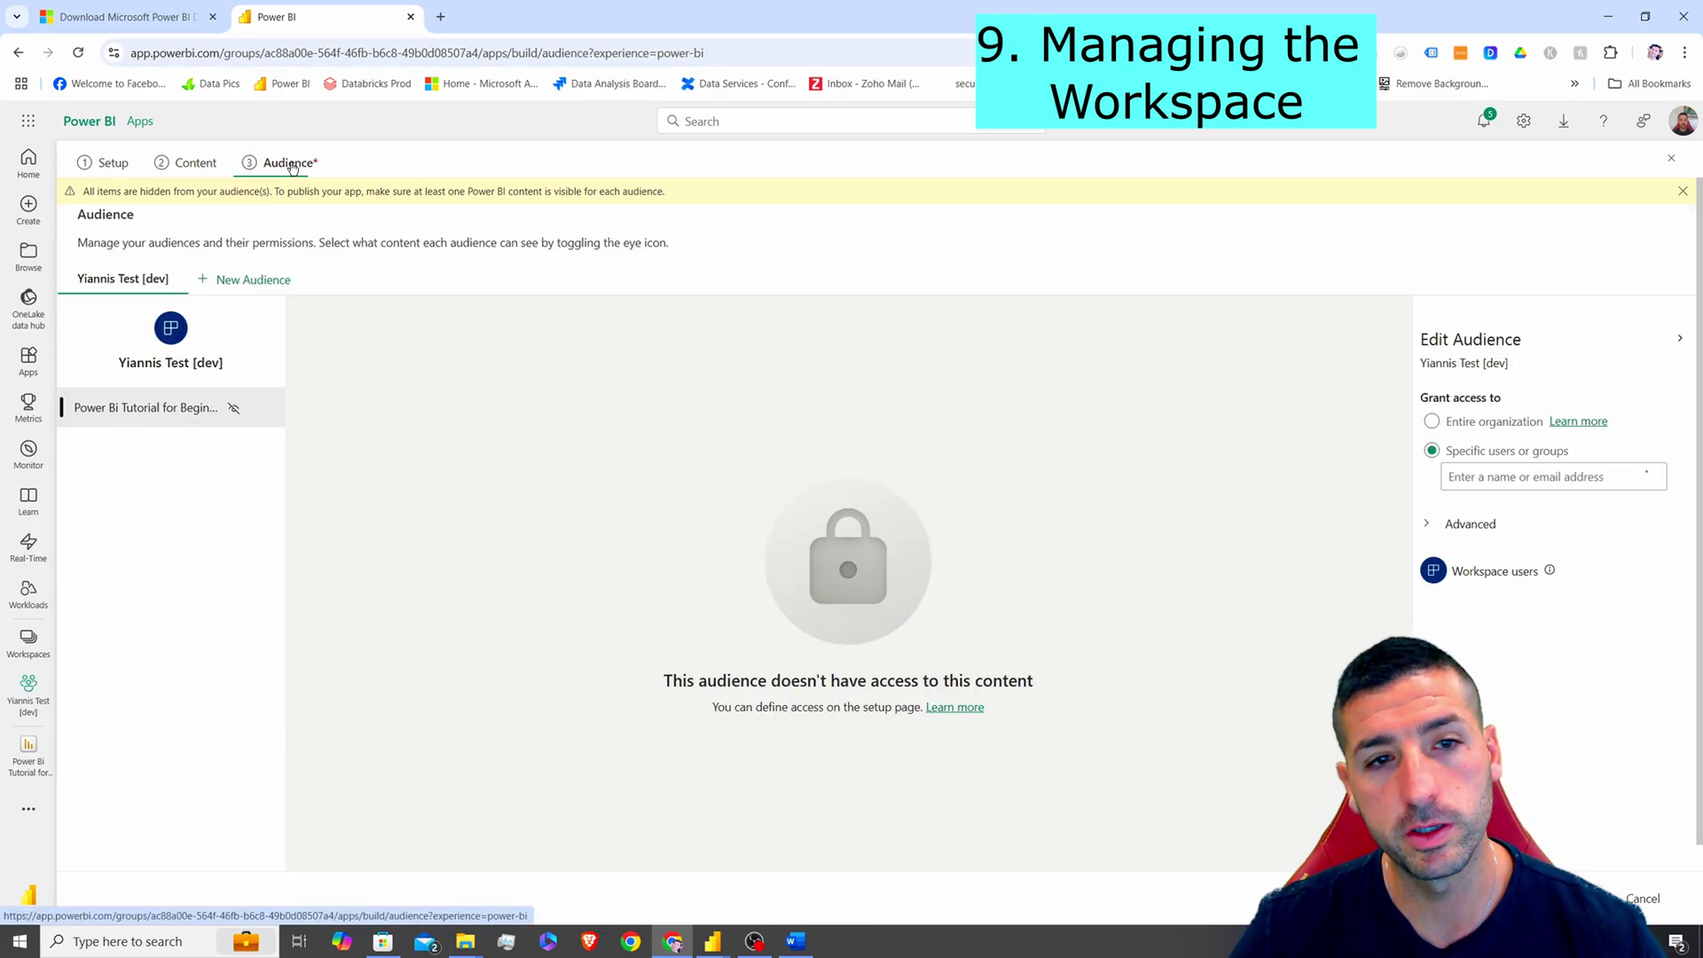
click(1521, 478)
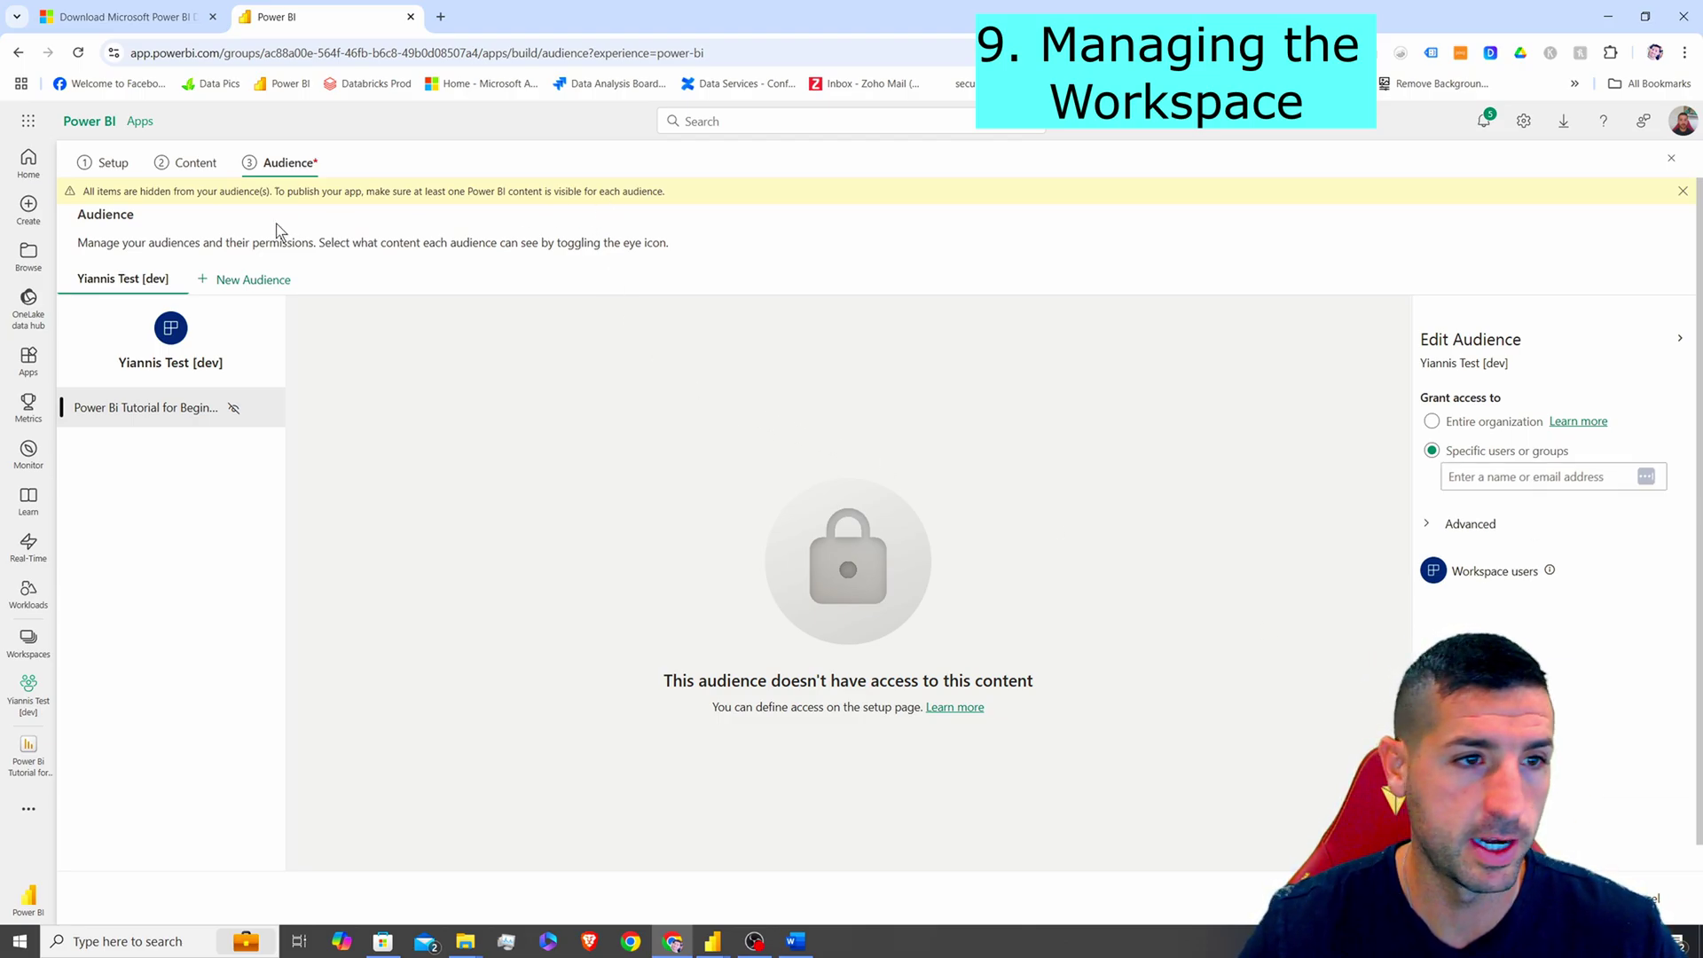
click(234, 409)
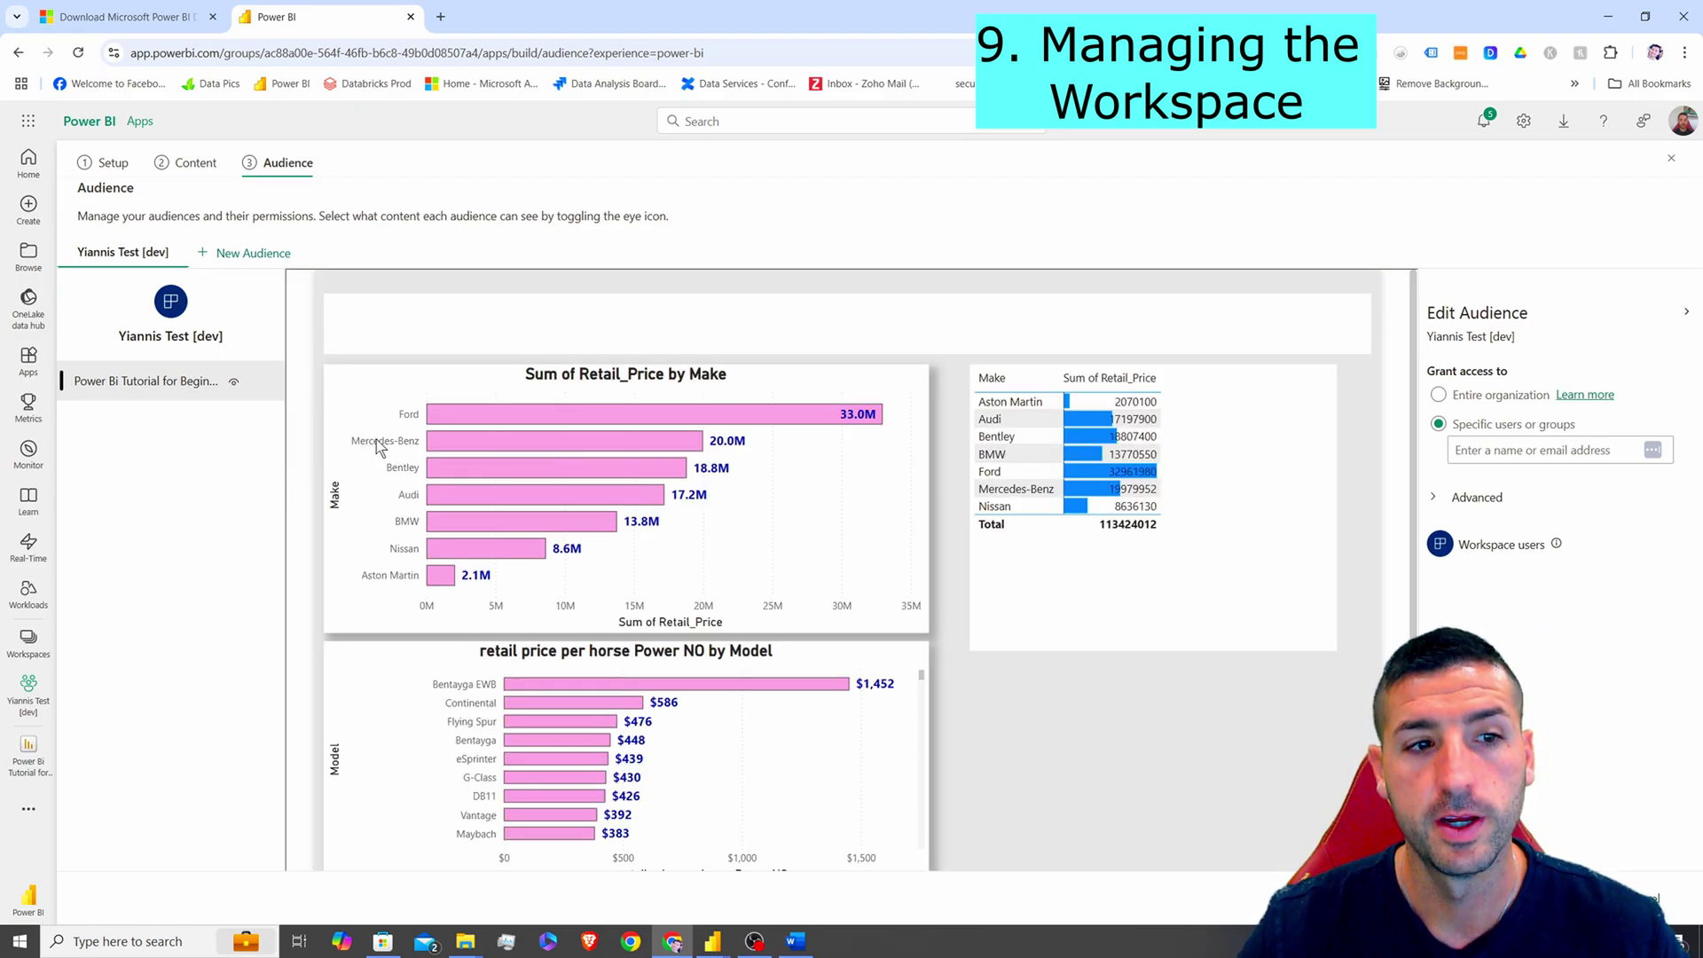
- Publish the app update and copy the link for sharing the app
click(1575, 897)
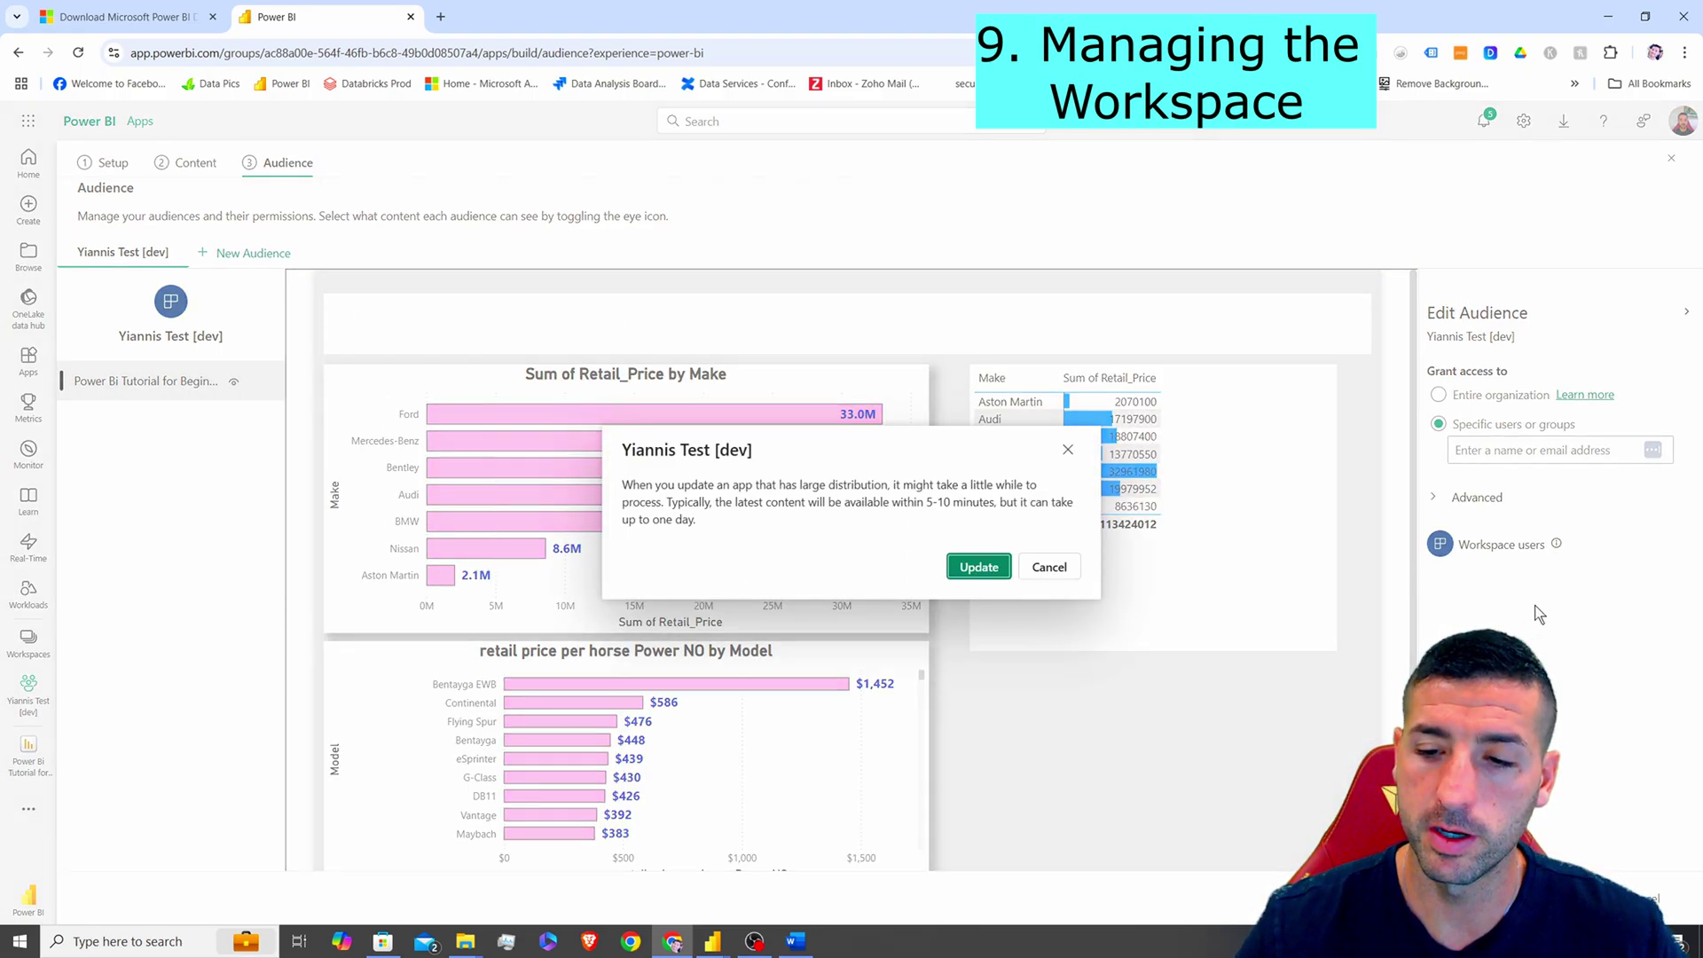
click(979, 567)
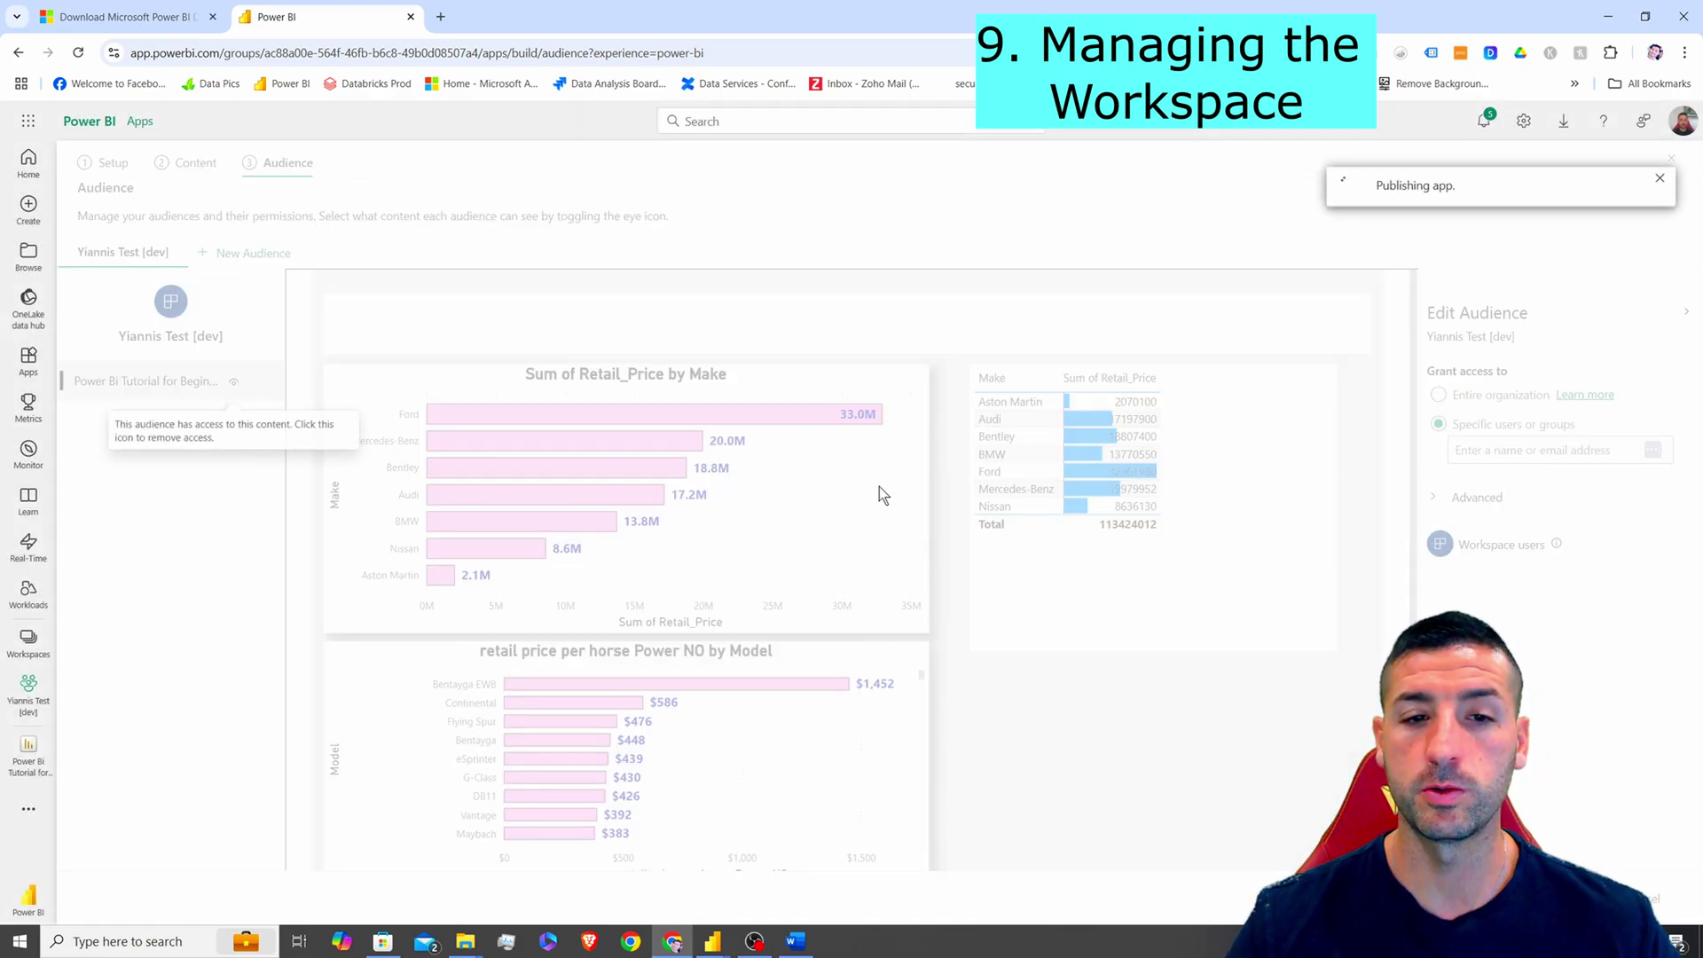
triple_click(648, 511)
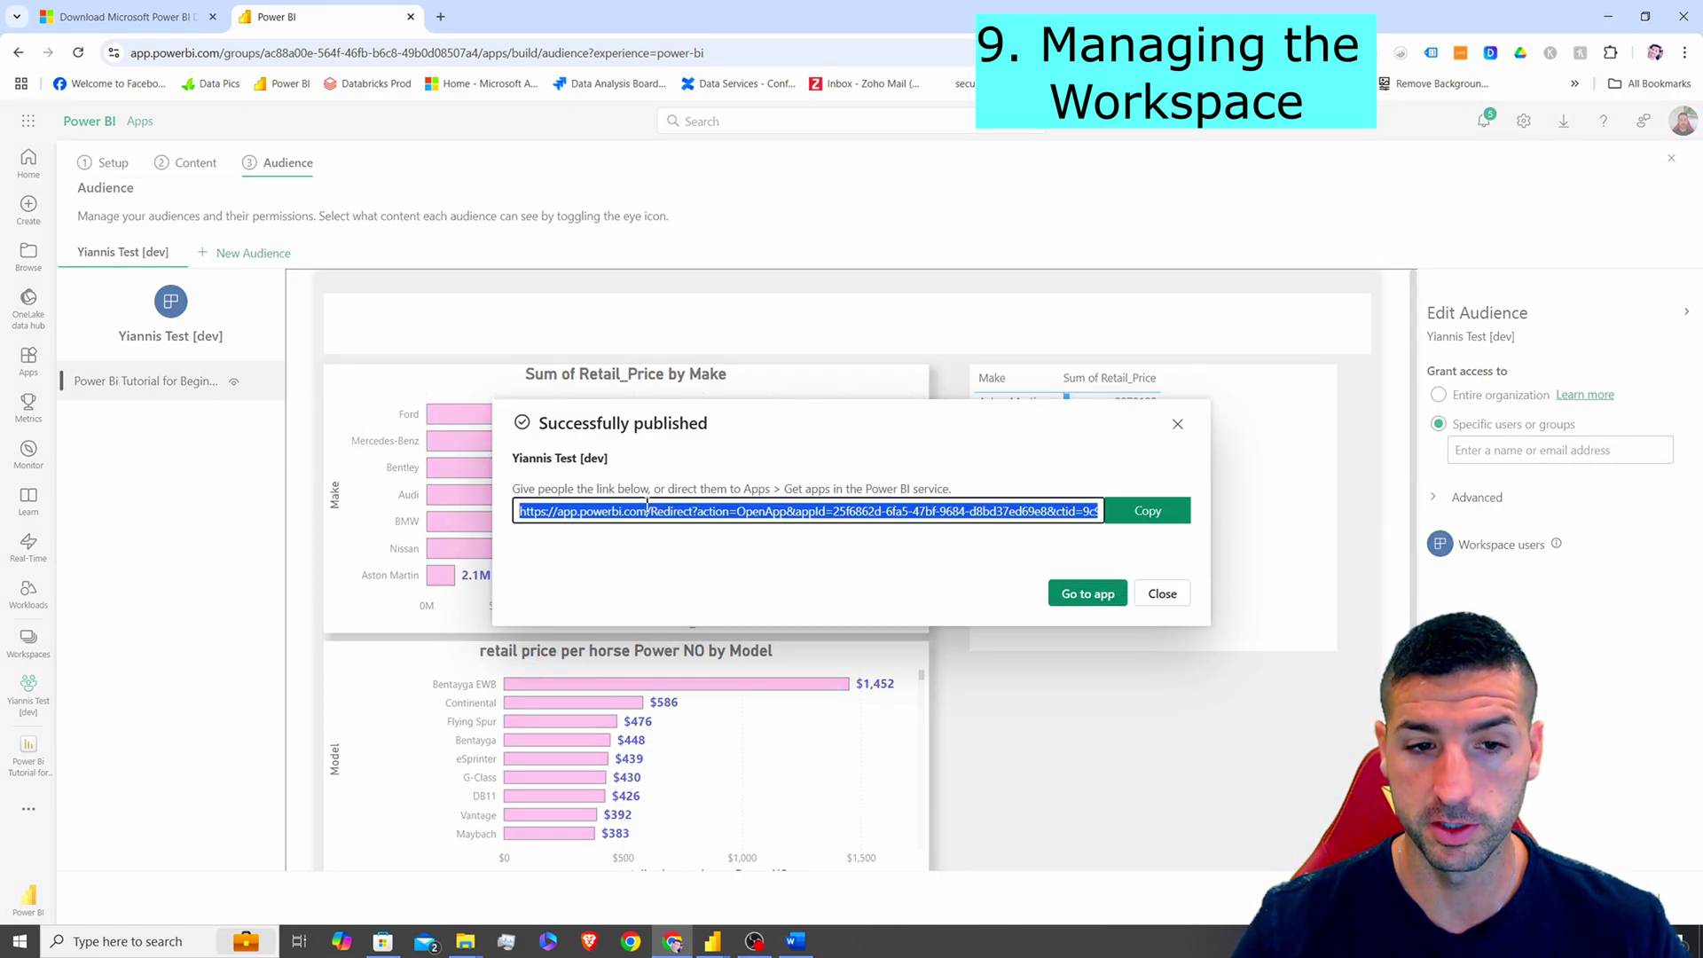
click(1144, 511)
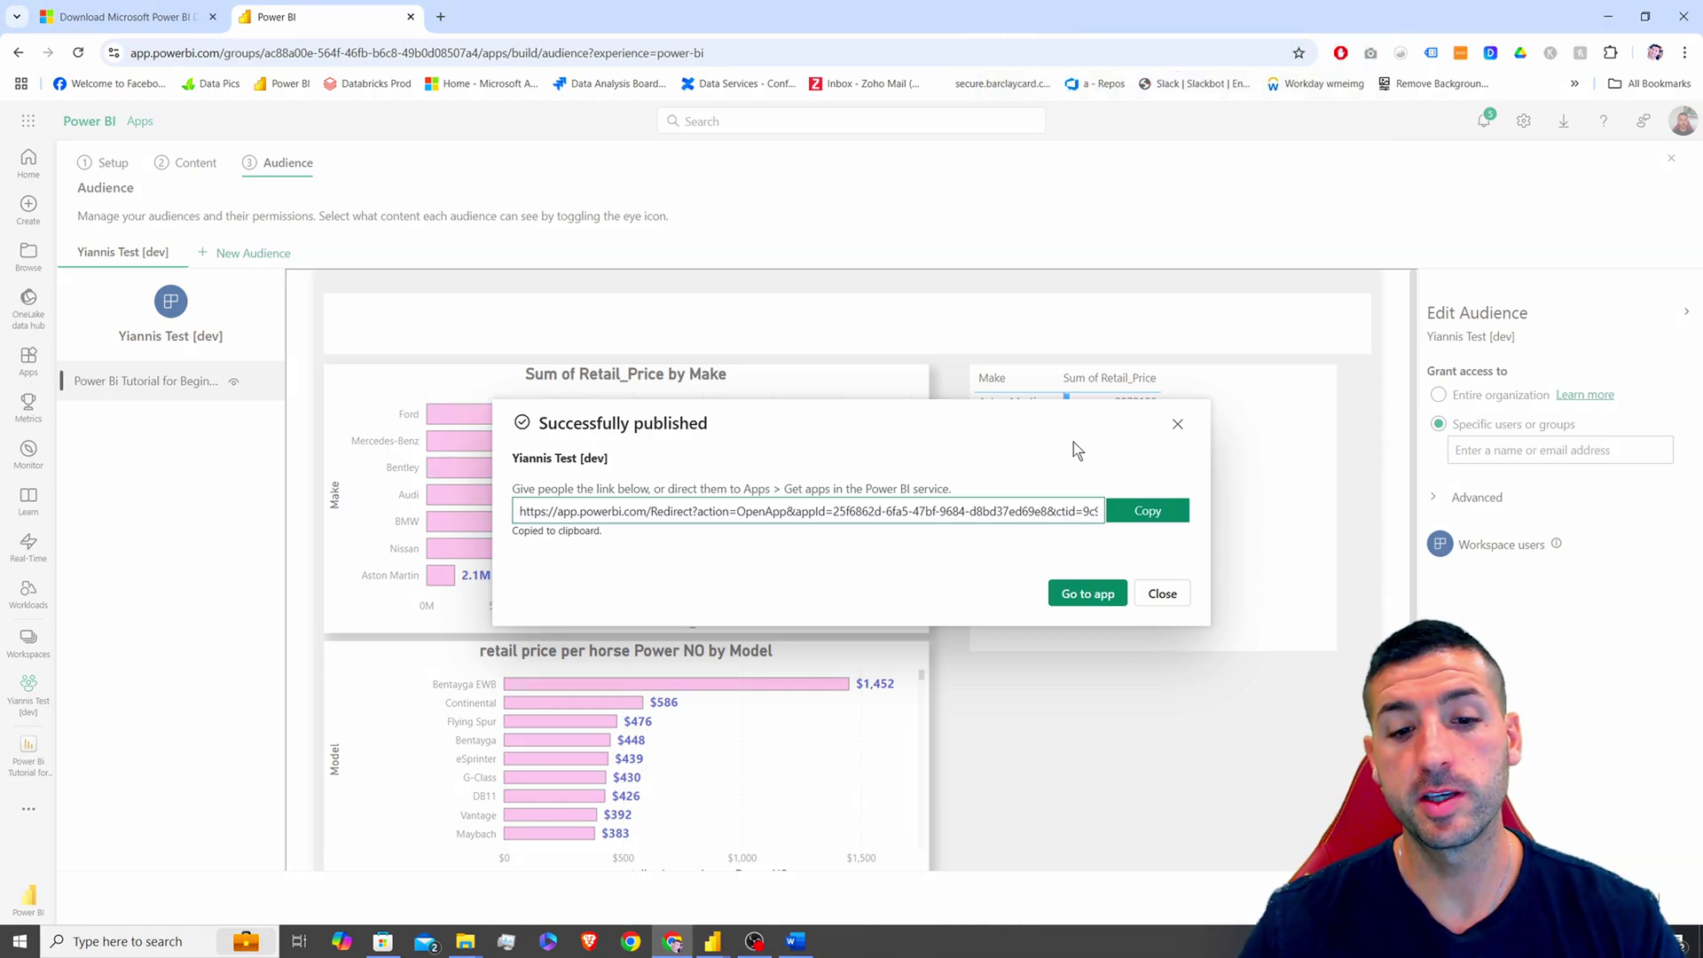
- Switch to the Power BI Desktop window with the original Power Bi Tutorial for Beginners report
mouse_move(710, 948)
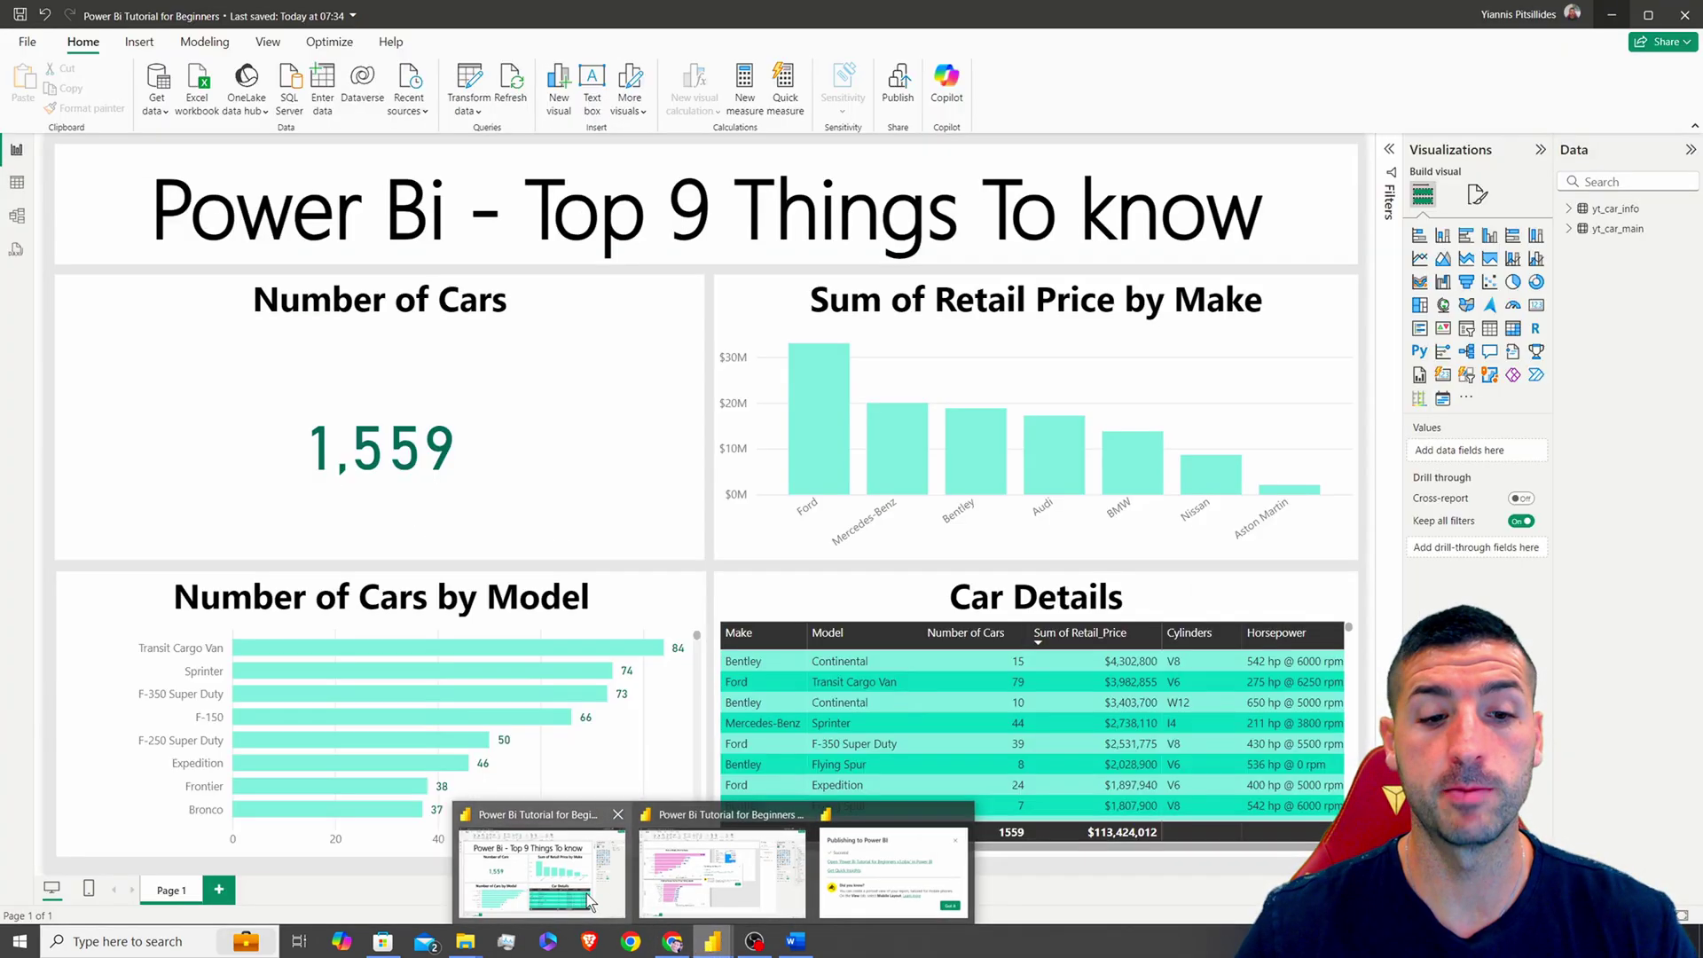
click(589, 901)
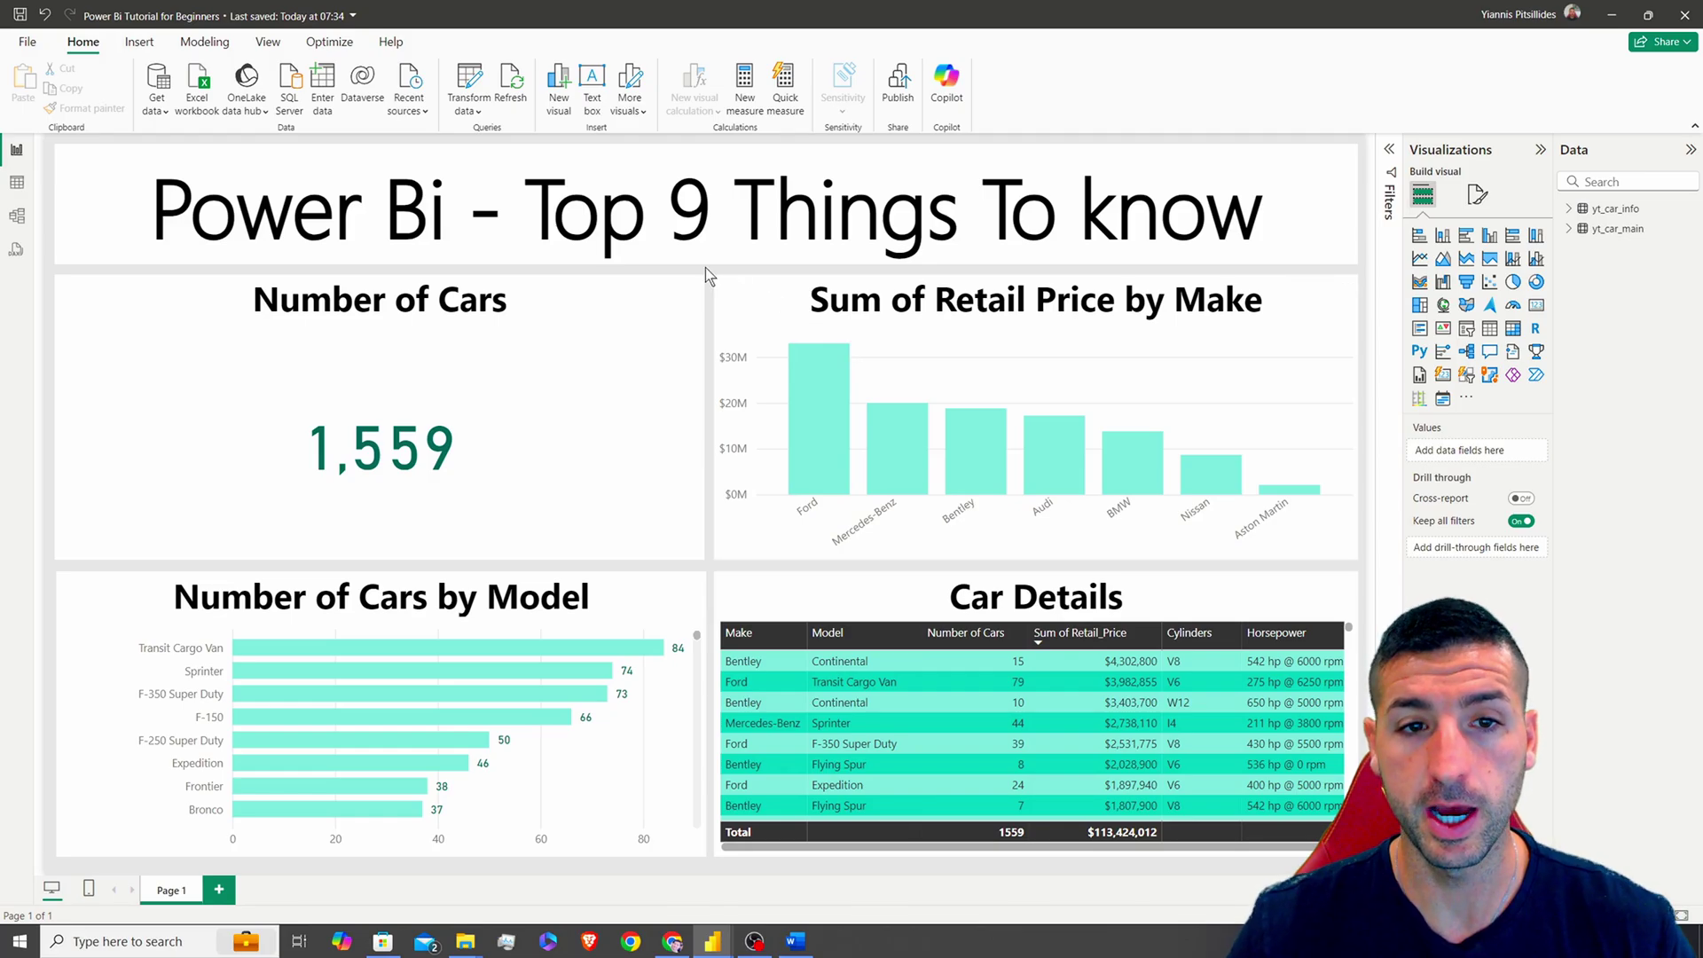